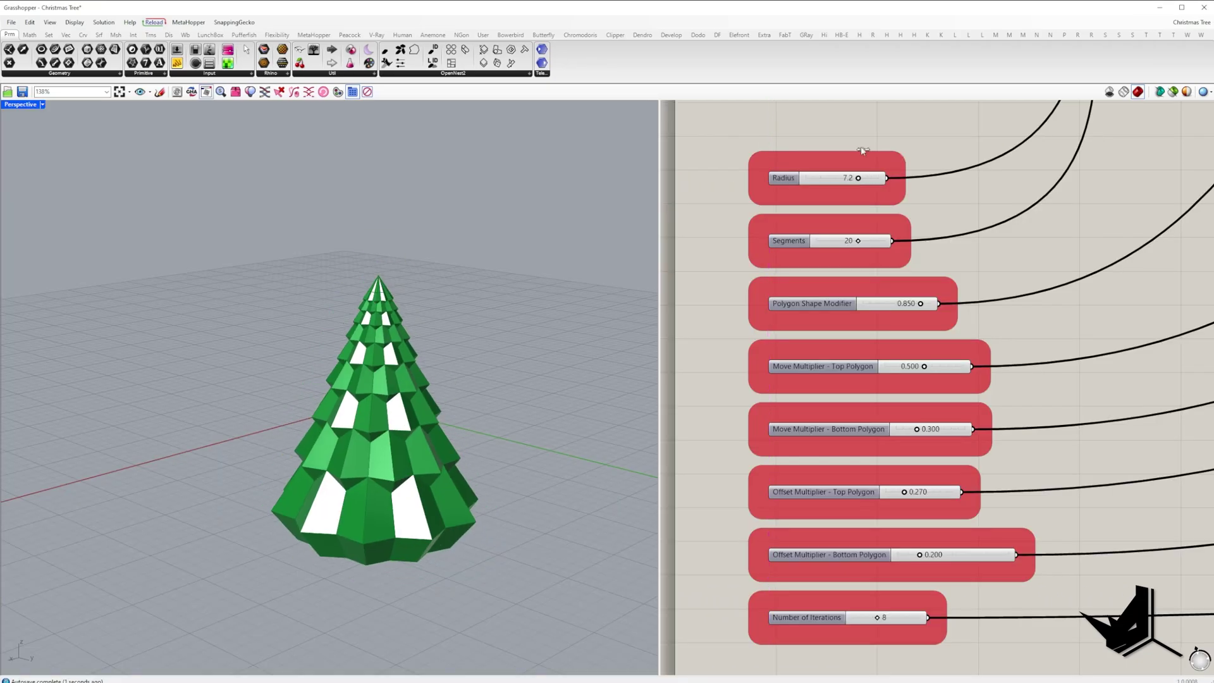
# - Adjust the Segments, Polygon Shape Modifier and both Move Multiplier sliders of the finished Christmas tree definition
pyautogui.moveTo(852, 243); pyautogui.dragTo(858, 241)
pyautogui.moveTo(920, 304); pyautogui.dragTo(915, 304)
pyautogui.moveTo(925, 367); pyautogui.dragTo(952, 367)
pyautogui.moveTo(915, 429); pyautogui.dragTo(905, 430)
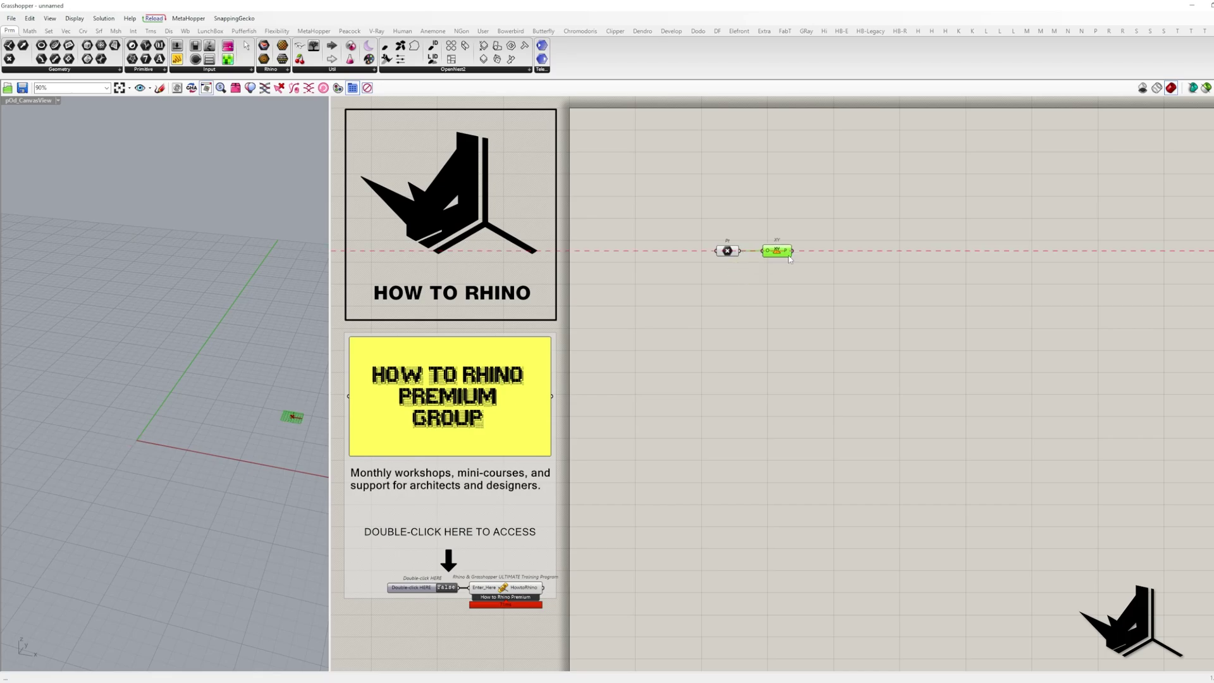
# - Add a Polygon component with the XY plane as its base plane
pyautogui.doubleClick(855, 266)
pyautogui.write('poly')
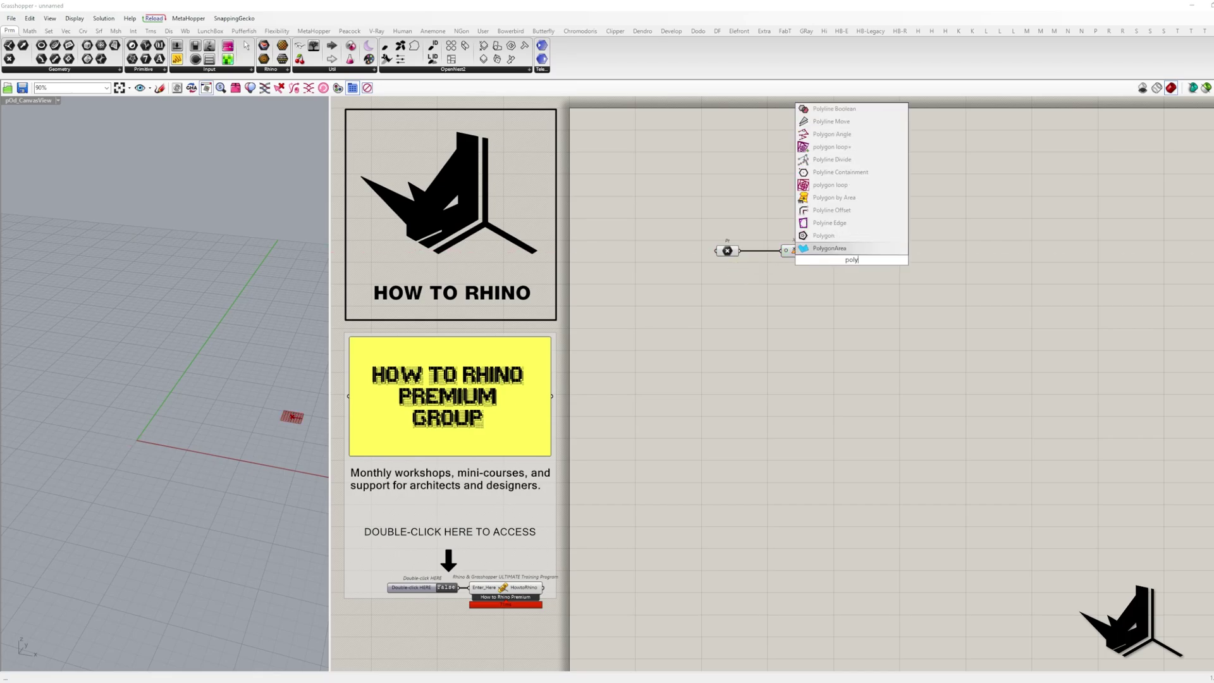
pyautogui.press('Return')
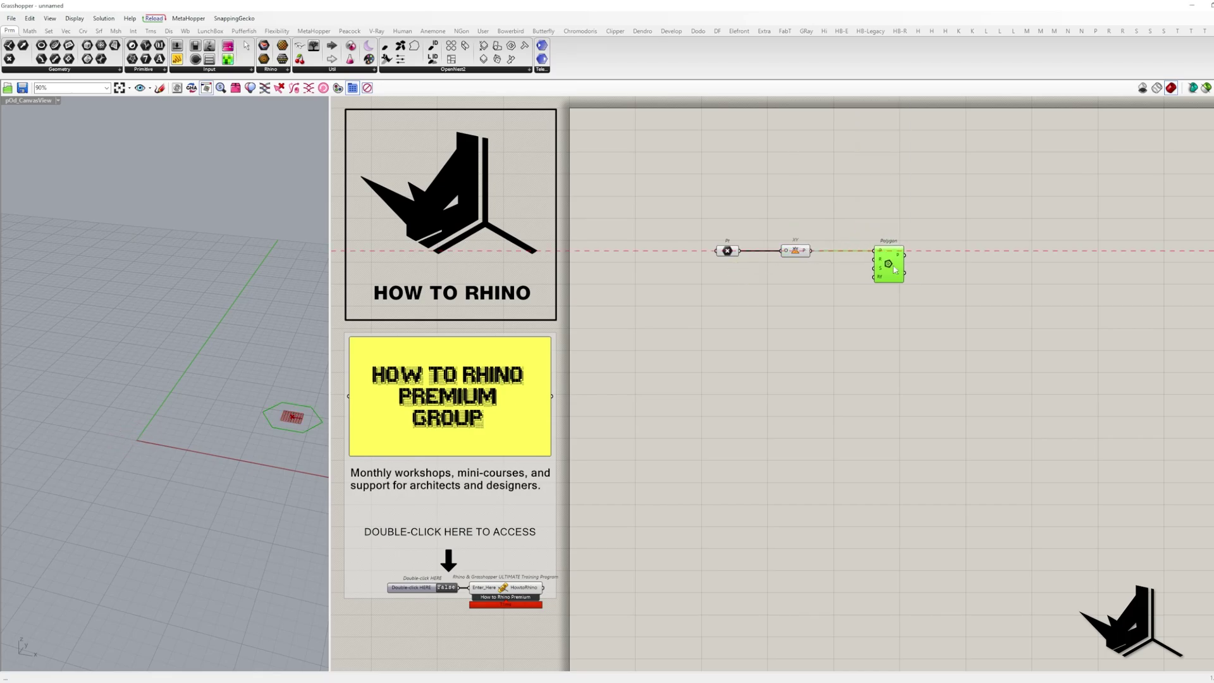
# - Create a number slider from 0 to 20 named Polygon Radius and feed it into the Polygon's radius
pyautogui.doubleClick(769, 315)
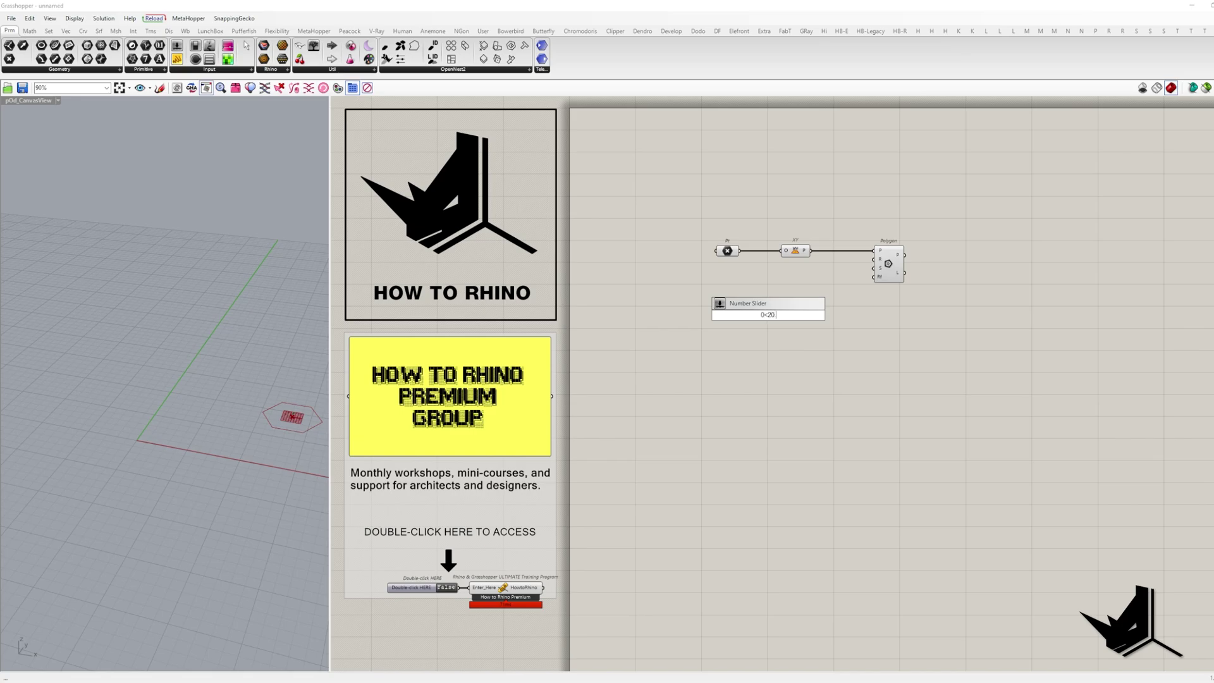
pyautogui.press('Return')
pyautogui.rightClick(750, 319)
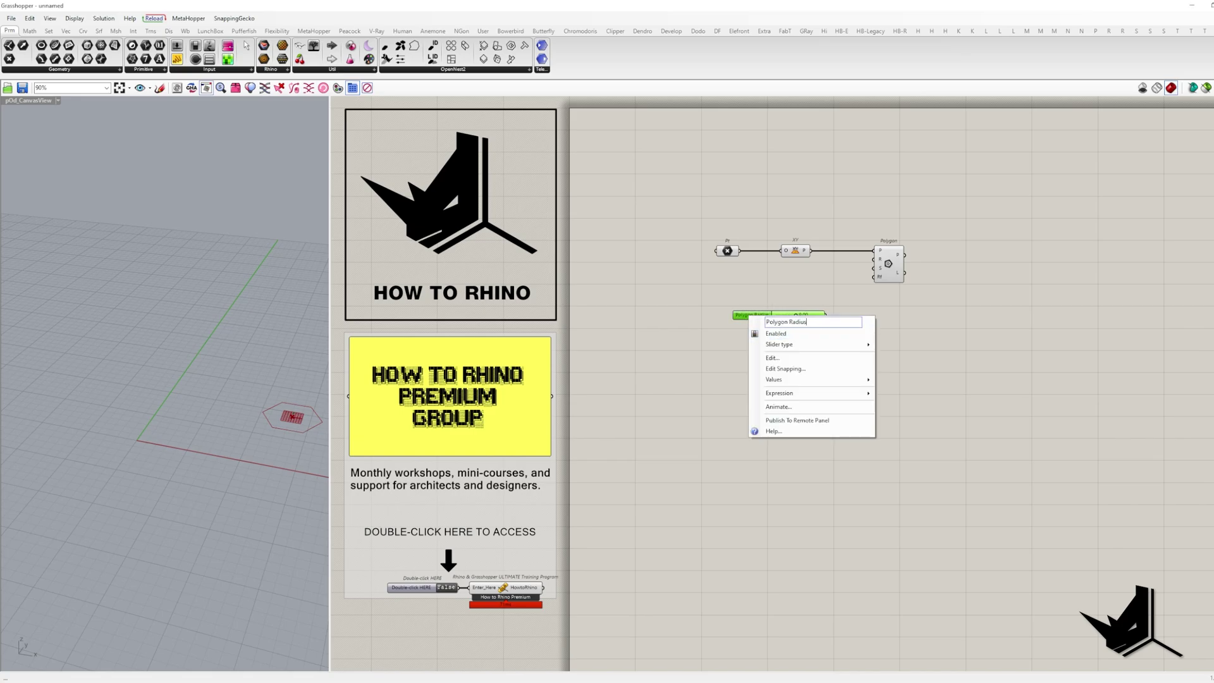
pyautogui.write('Polygon Radius')
pyautogui.press('Return')
pyautogui.moveTo(879, 260); pyautogui.dragTo(877, 259)
# - Create a number slider named Segments with the value 20 and feed it into the Polygon's segment count
pyautogui.doubleClick(756, 388)
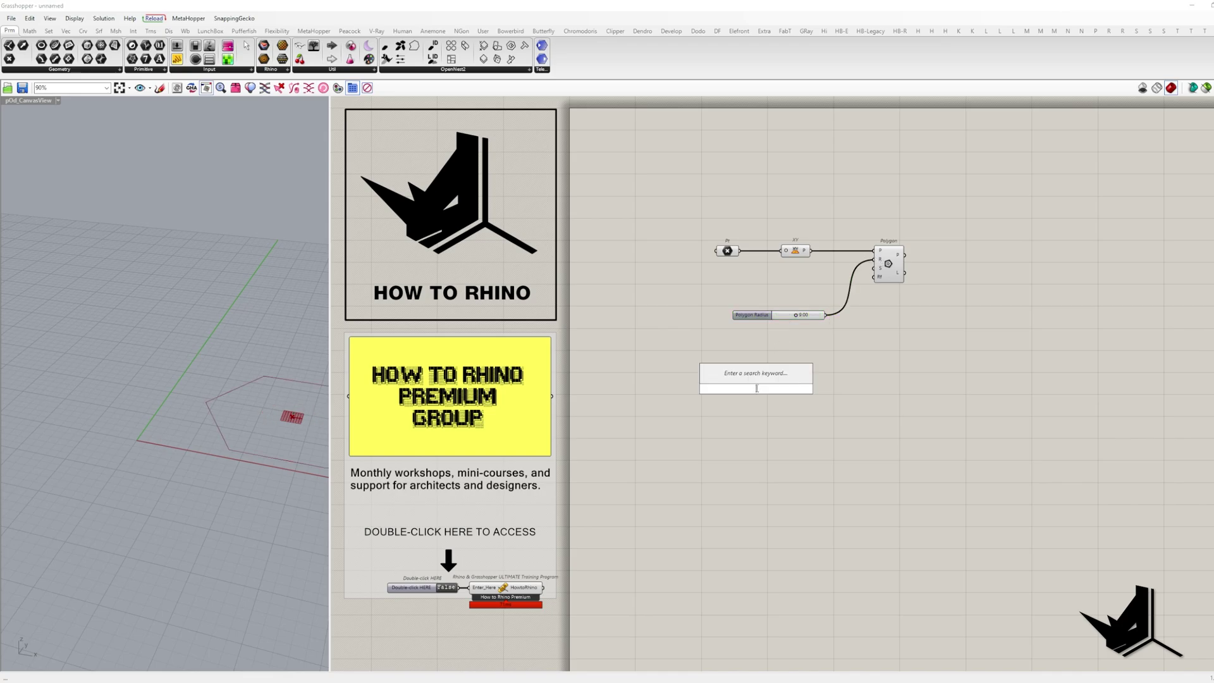
pyautogui.write('0<')
pyautogui.press('Return')
pyautogui.doubleClick(757, 389)
pyautogui.write('2')
pyautogui.rightClick(736, 394)
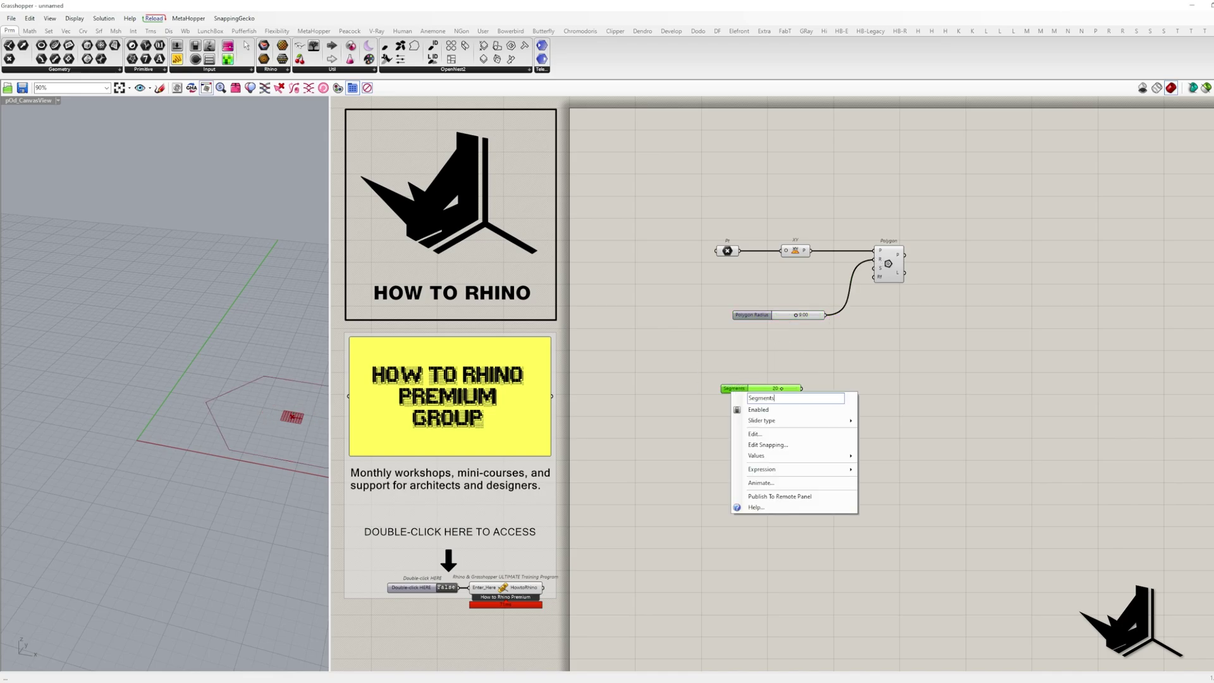
pyautogui.press('Return')
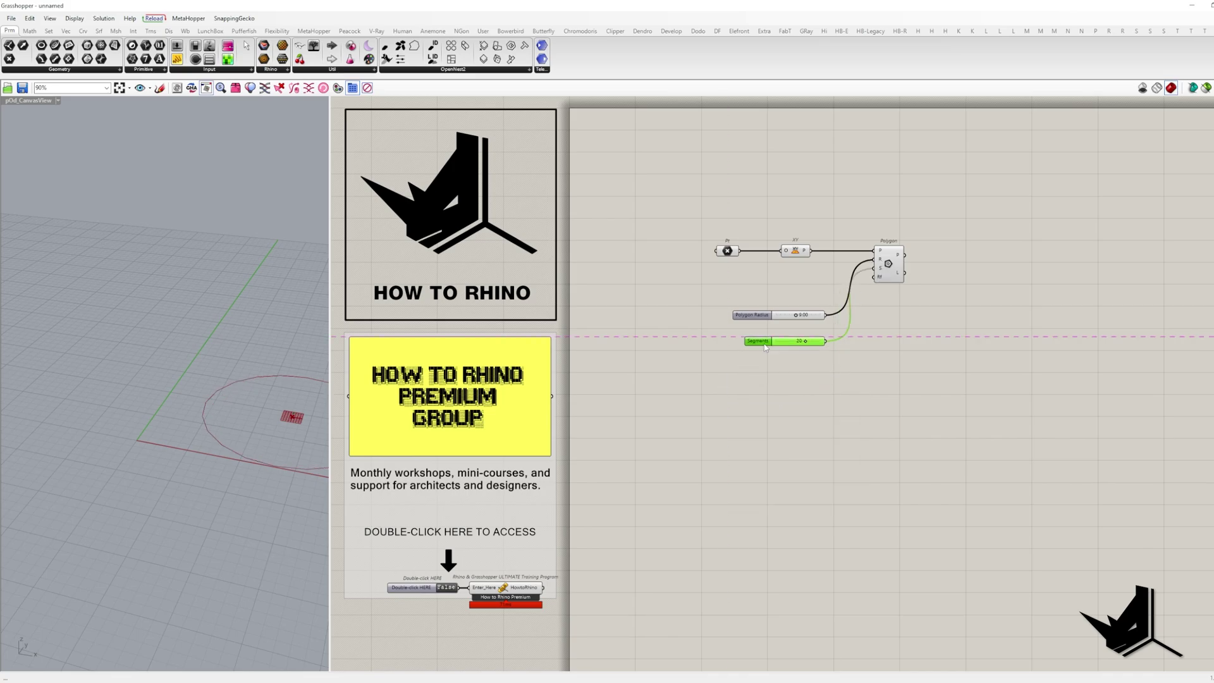
pyautogui.click(805, 184)
# - Add a Discontinuity component and supply it with the polygon curve to extract its corner points
pyautogui.doubleClick(943, 344)
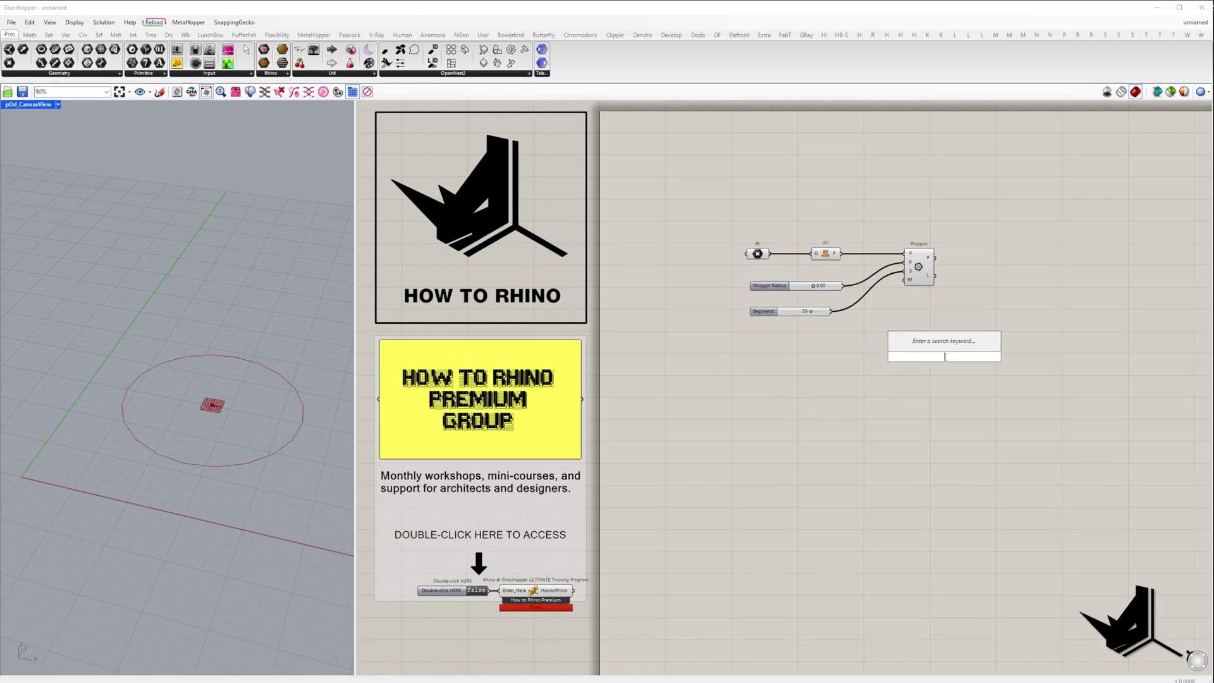
pyautogui.write('disc')
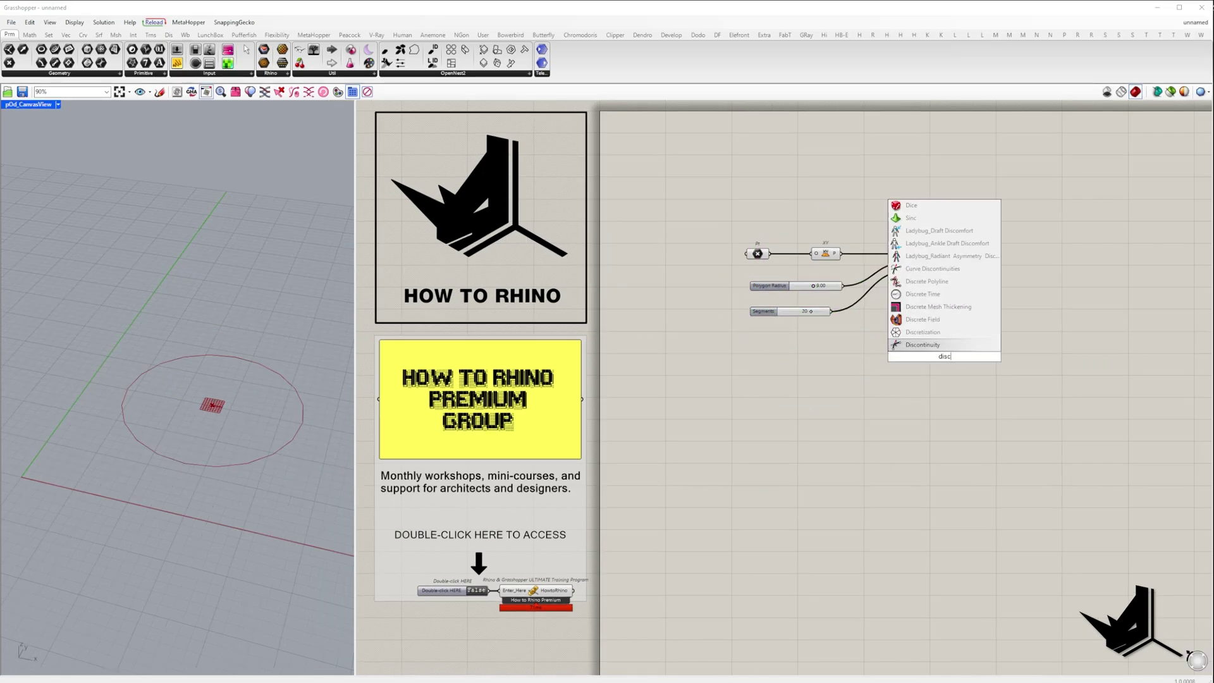
pyautogui.click(924, 345)
pyautogui.moveTo(931, 352); pyautogui.dragTo(957, 277)
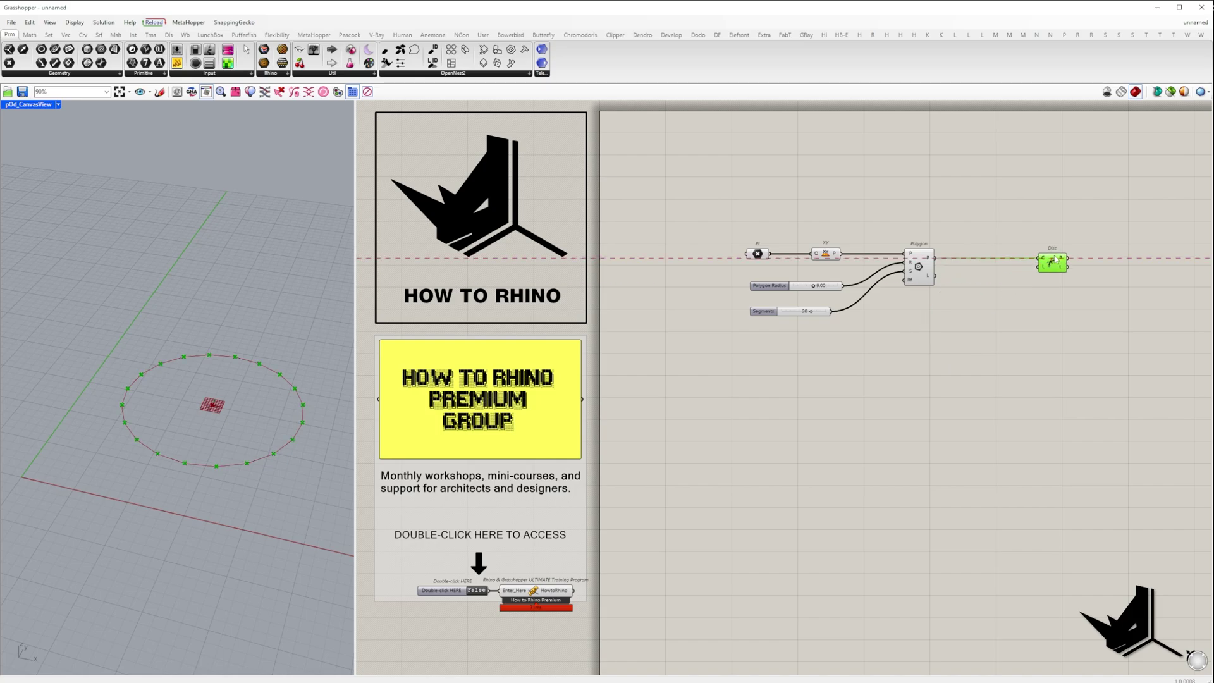
# - Add a Sift Pattern component and feed the discontinuity points into its list
pyautogui.moveTo(1135, 298); pyautogui.dragTo(1094, 299, button='right')
pyautogui.doubleClick(1081, 326)
pyautogui.write('sift')
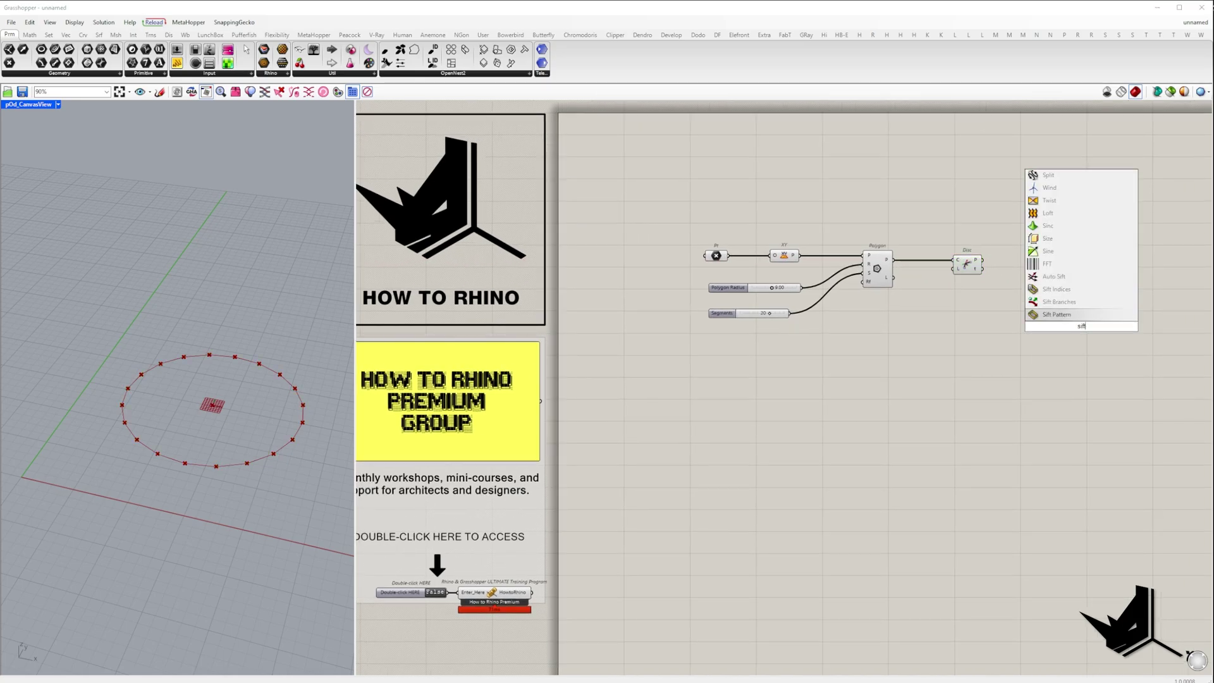
pyautogui.click(1067, 315)
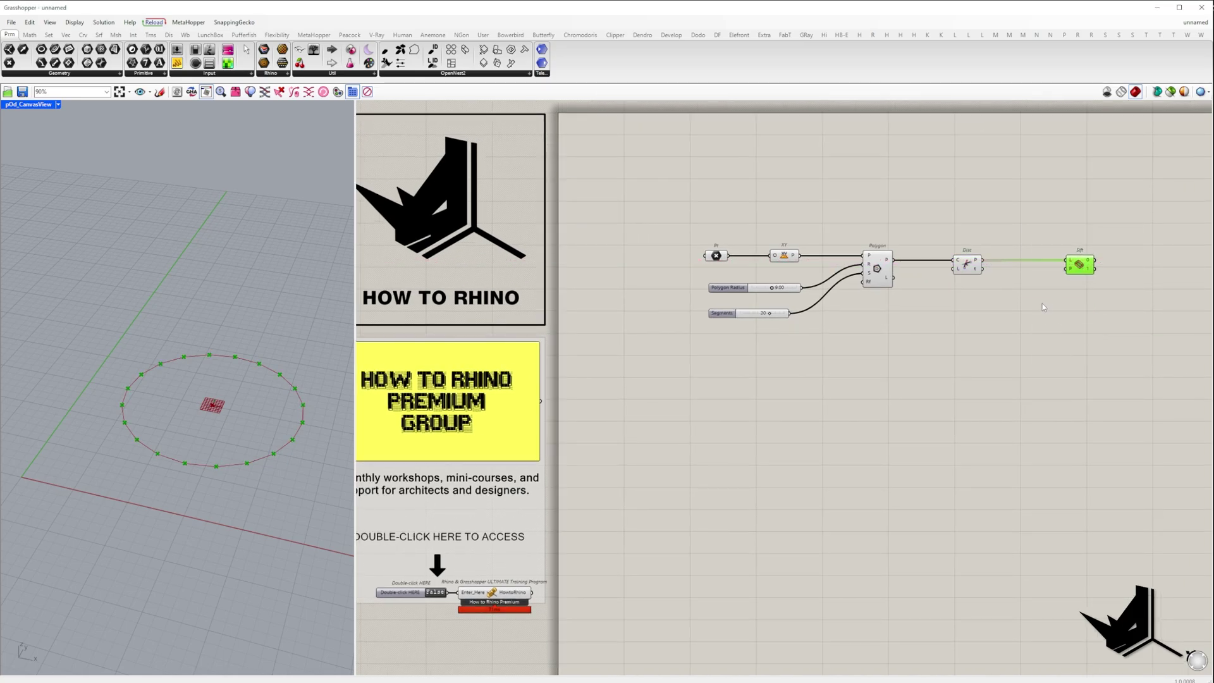
# - Create a panel holding 0 and 1 as separate list items and use it as the Sift Pattern's pattern
pyautogui.doubleClick(1044, 306)
pyautogui.press('Return')
pyautogui.doubleClick(1043, 304)
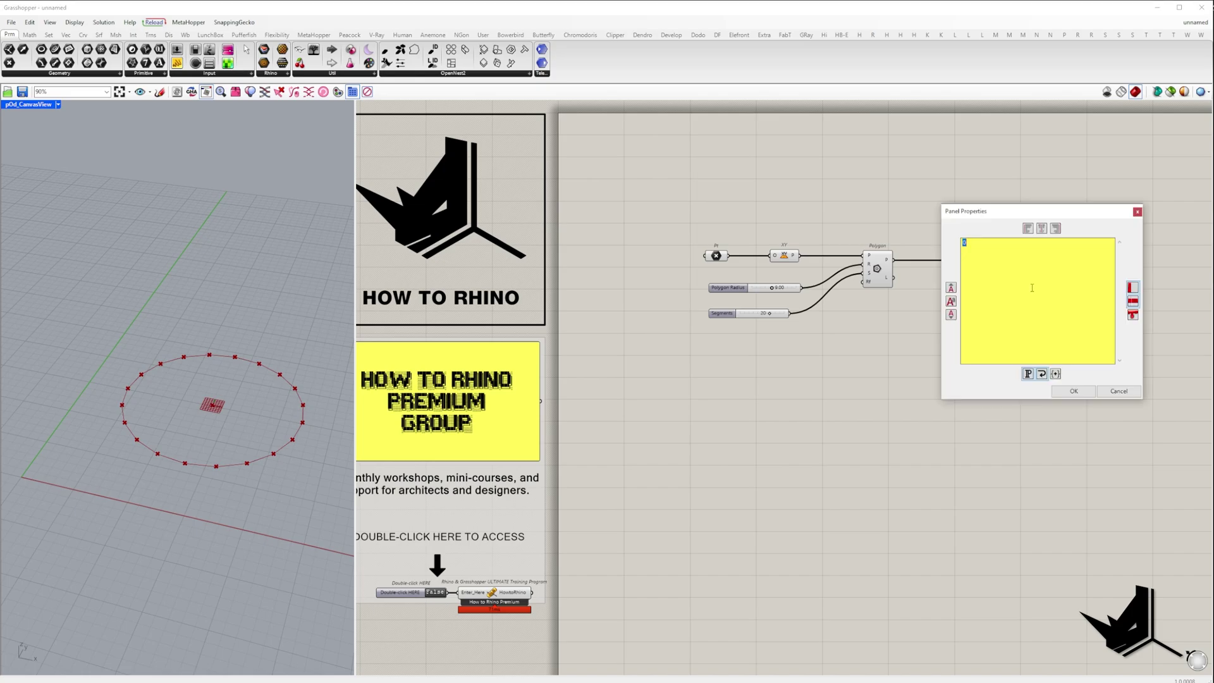
pyautogui.click(1073, 392)
pyautogui.scroll(5, 1053, 285)
pyautogui.rightClick(1029, 373)
pyautogui.click(1070, 393)
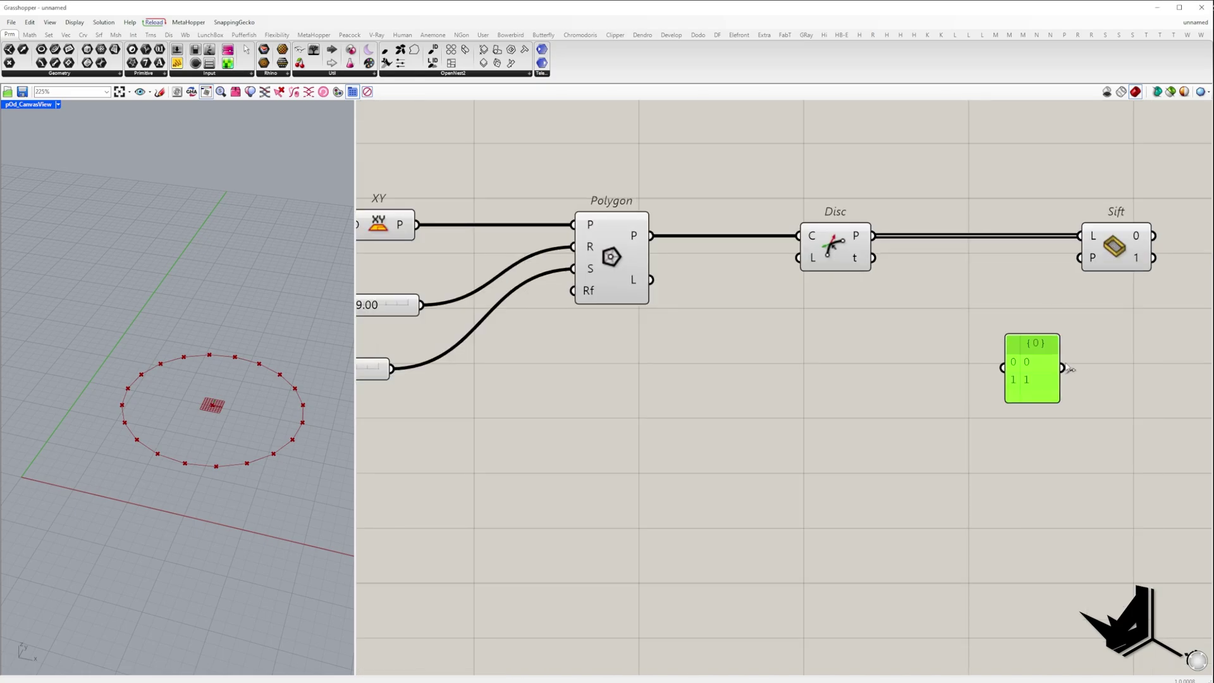
pyautogui.scroll(-4, 1085, 287)
pyautogui.click(1077, 206)
# - Add a Scale component for the points from the Sift Pattern's second output
pyautogui.moveTo(1077, 207); pyautogui.dragTo(983, 207, button='right')
pyautogui.doubleClick(1118, 322)
pyautogui.write('scale')
pyautogui.click(1118, 310)
pyautogui.moveTo(1102, 312); pyautogui.dragTo(1082, 296)
pyautogui.moveTo(1052, 309); pyautogui.dragTo(749, 335, button='right')
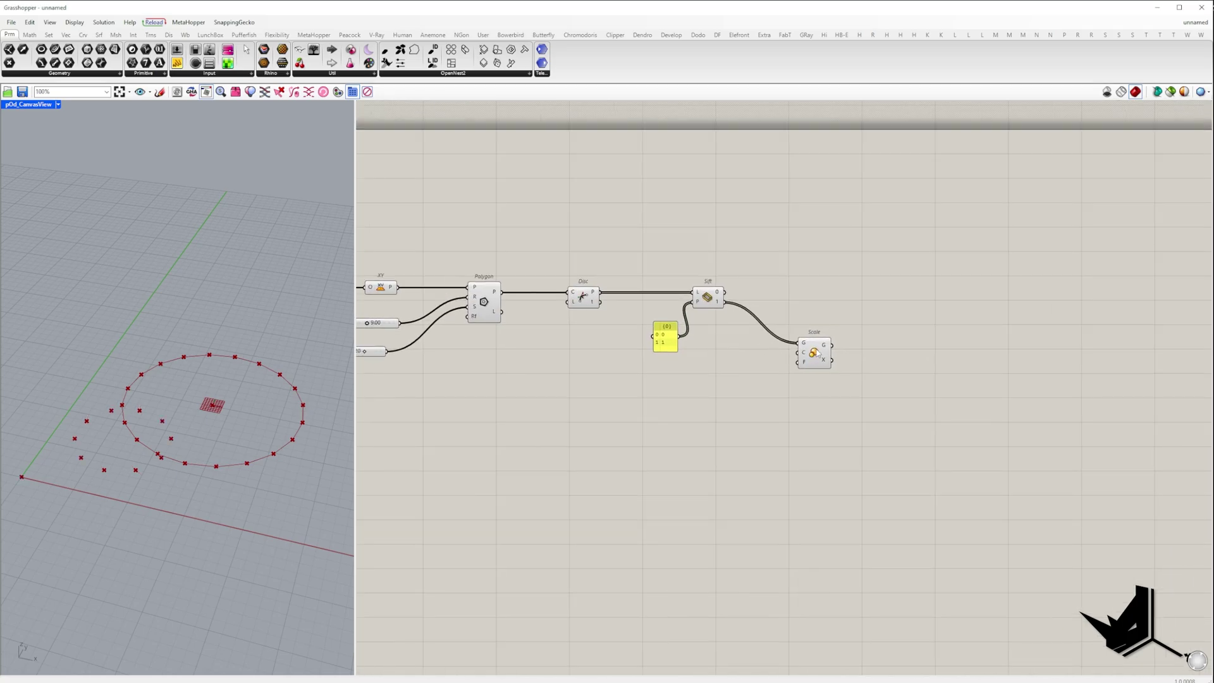
pyautogui.moveTo(814, 347); pyautogui.dragTo(945, 312)
# - Average the second group of sifted points and use the result as the Scale center
pyautogui.doubleClick(797, 324)
pyautogui.write('ave')
pyautogui.press('Return')
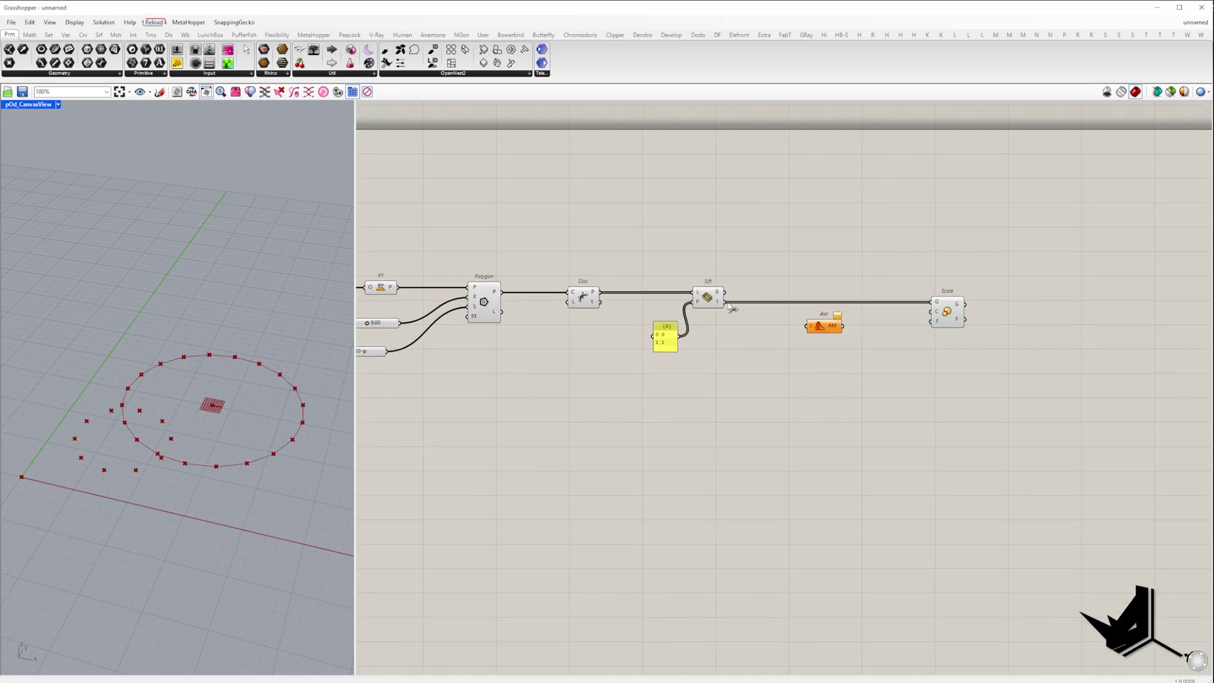
# - Add a number slider for the Scale factor and set it to 0.850
pyautogui.doubleClick(805, 386)
pyautogui.write('slider')
pyautogui.press('Return')
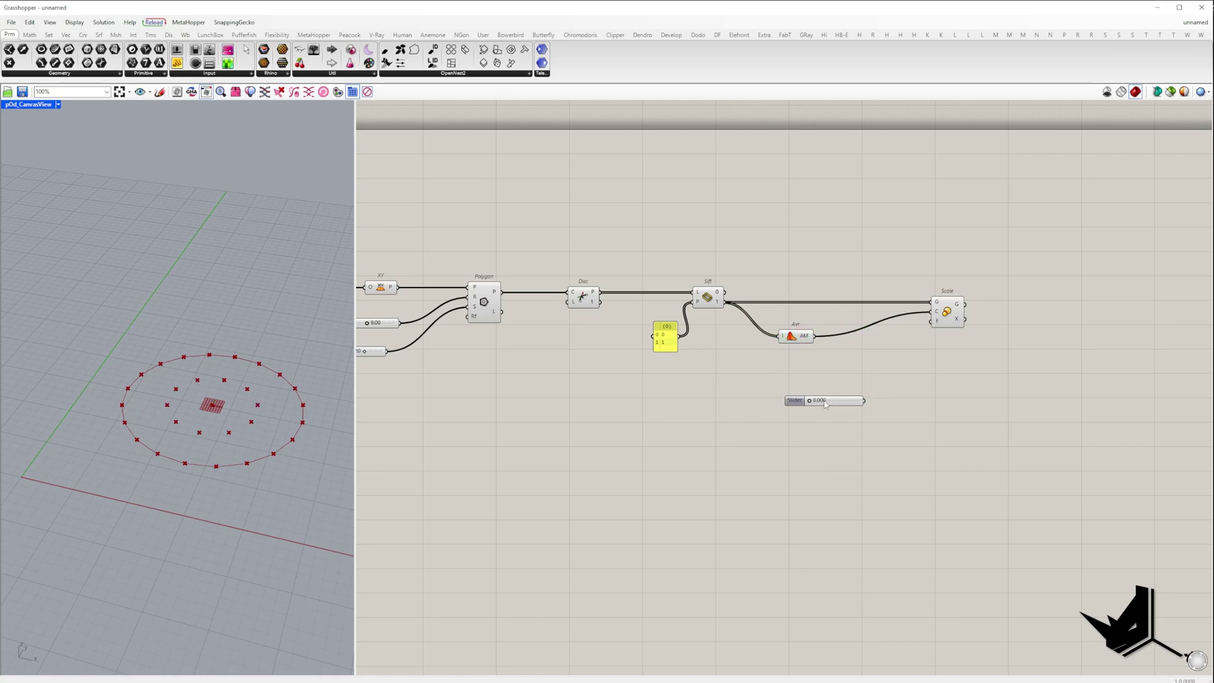
pyautogui.scroll(4, 836, 393)
pyautogui.moveTo(783, 410); pyautogui.dragTo(873, 411)
pyautogui.scroll(-2, 653, 462)
# - Merge the unscaled sifted points and the scaled points with a Combine Data component
pyautogui.doubleClick(994, 377)
pyautogui.write('combine')
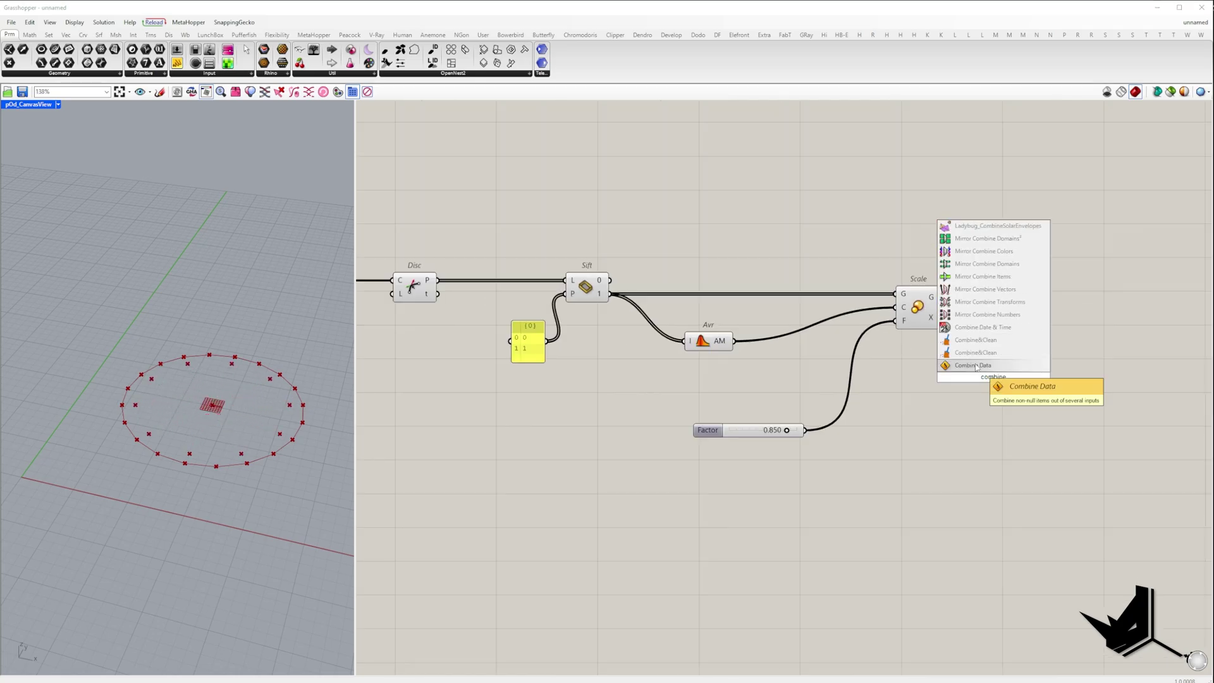
pyautogui.click(976, 366)
pyautogui.moveTo(971, 384); pyautogui.dragTo(961, 324)
pyautogui.moveTo(602, 279); pyautogui.dragTo(605, 279)
pyautogui.moveTo(992, 377); pyautogui.dragTo(1014, 287)
pyautogui.moveTo(935, 485); pyautogui.dragTo(686, 376)
pyautogui.click(980, 306)
# - Draw a closed PolyLine through the combined points and hide the preview of the components before it
pyautogui.moveTo(988, 289); pyautogui.dragTo(809, 319, button='right')
pyautogui.doubleClick(925, 310)
pyautogui.write('polyline')
pyautogui.click(911, 298)
pyautogui.moveTo(929, 312); pyautogui.dragTo(1015, 318)
pyautogui.rightClick(998, 323)
pyautogui.click(1037, 407)
pyautogui.moveTo(844, 385); pyautogui.dragTo(374, 255)
pyautogui.rightClick(446, 233)
# - Add two Move components for the polyline, each driven by its own Unit Z vector
pyautogui.doubleClick(785, 349)
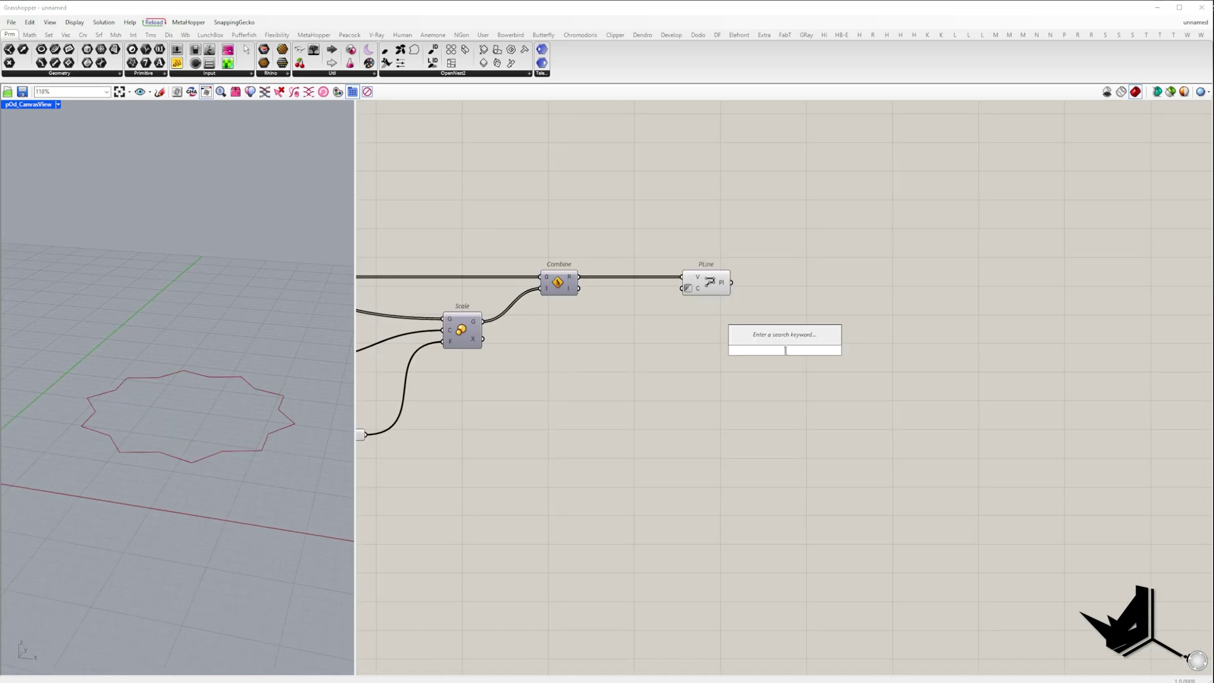
pyautogui.write('move')
pyautogui.press('Return')
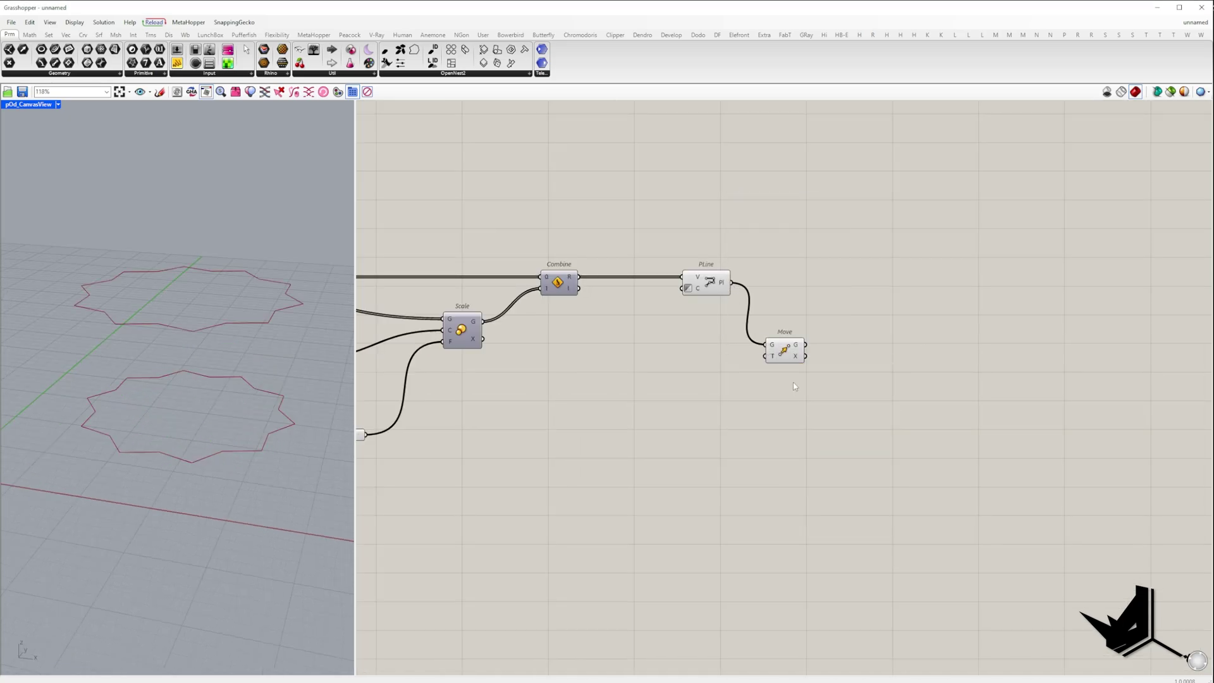
pyautogui.moveTo(784, 350); pyautogui.dragTo(933, 463)
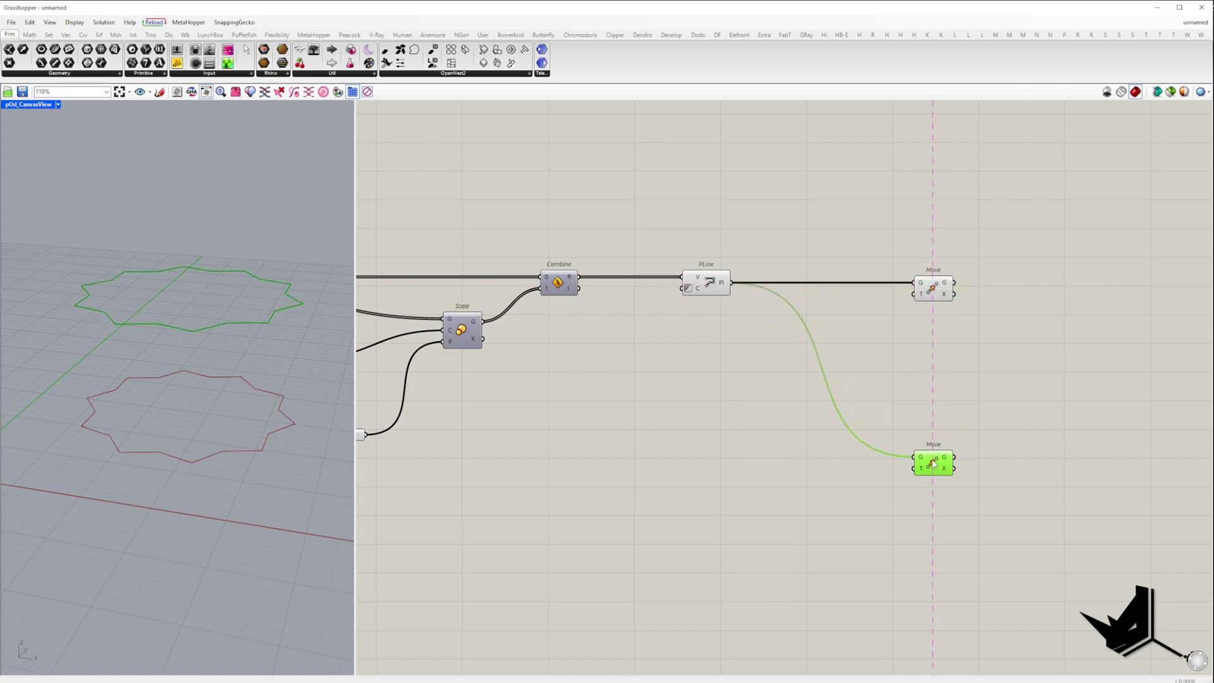
pyautogui.rightClick(802, 388)
pyautogui.click(788, 404)
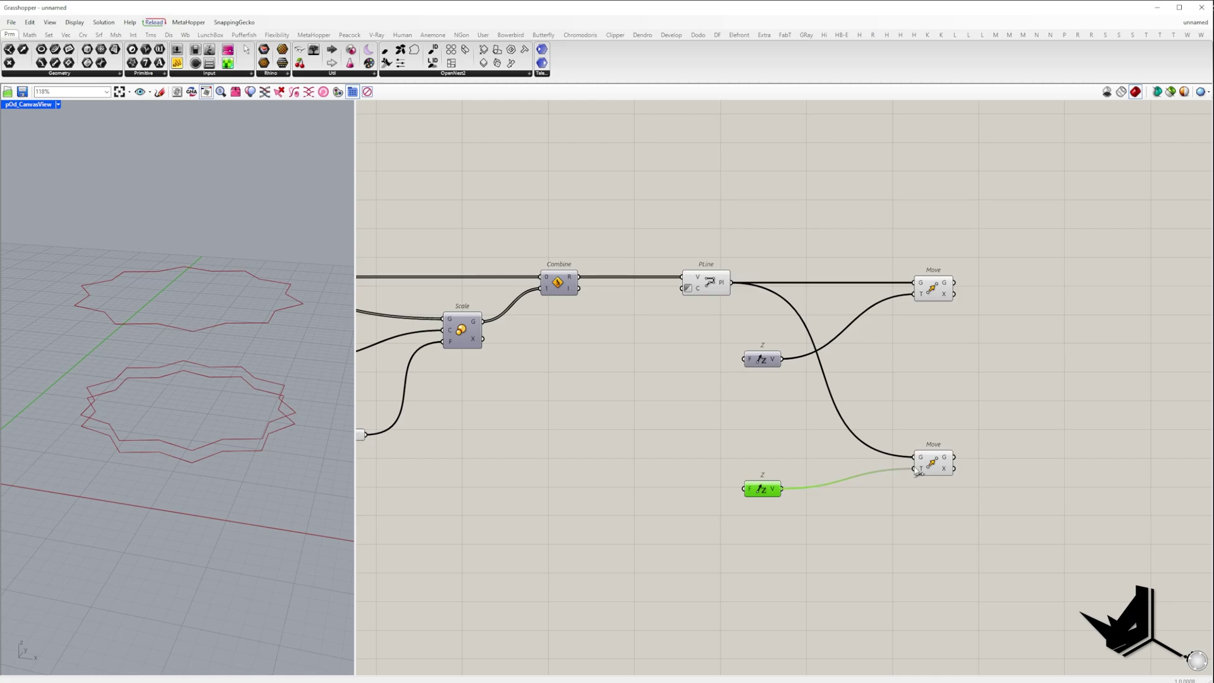
# - Add a Number parameter fed by the radius slider, name it Polygon Radius and hide its incoming wire
pyautogui.rightClick(589, 241)
pyautogui.click(632, 412)
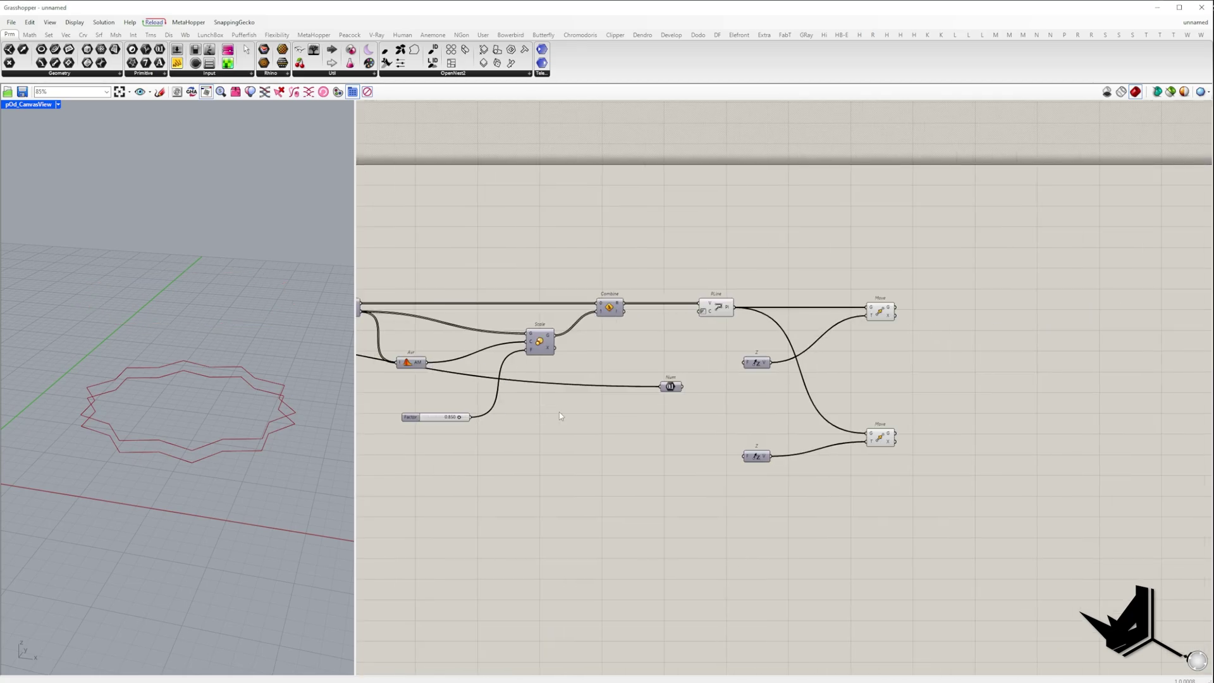
pyautogui.scroll(3, 635, 403)
pyautogui.rightClick(669, 389)
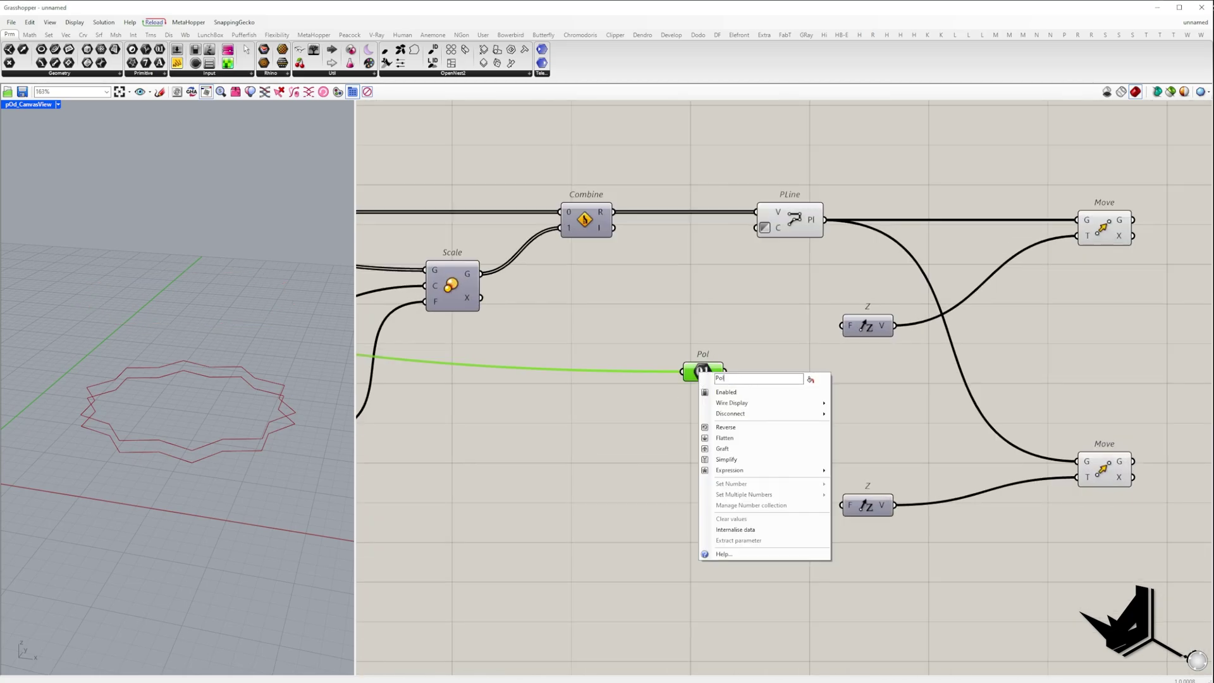
pyautogui.write('Polygon Radius')
pyautogui.press('Return')
pyautogui.rightClick(698, 374)
pyautogui.moveTo(759, 408)
pyautogui.click(872, 430)
# - Add a Multiplication component with the Polygon Radius parameter as its first factor
pyautogui.doubleClick(745, 446)
pyautogui.write('multi')
pyautogui.moveTo(701, 372); pyautogui.dragTo(718, 438)
pyautogui.press('Return')
pyautogui.moveTo(733, 440); pyautogui.dragTo(756, 388)
# - Add a 0 to 1 slider set to 0.500 as the second factor and feed the product into the upper Z vector
pyautogui.doubleClick(625, 443)
pyautogui.write('0<1')
pyautogui.press('Return')
pyautogui.doubleClick(630, 445)
pyautogui.write('0.500')
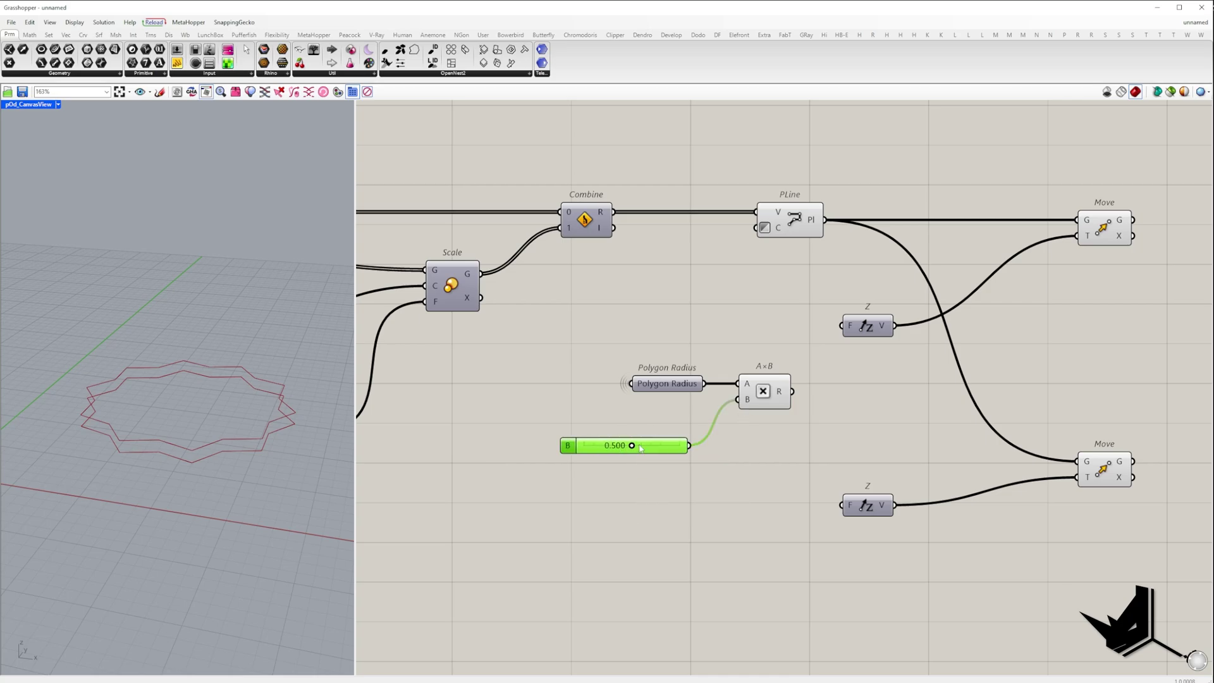
pyautogui.moveTo(644, 448); pyautogui.dragTo(660, 420)
pyautogui.moveTo(816, 424); pyautogui.dragTo(752, 399)
pyautogui.moveTo(792, 391); pyautogui.dragTo(842, 325)
# - Duplicate the radius multiplier for the lower Z vector, set its slider to 0.3 and insert a Reverse vector before the lower Move
pyautogui.moveTo(780, 444); pyautogui.dragTo(662, 499)
pyautogui.click(663, 564)
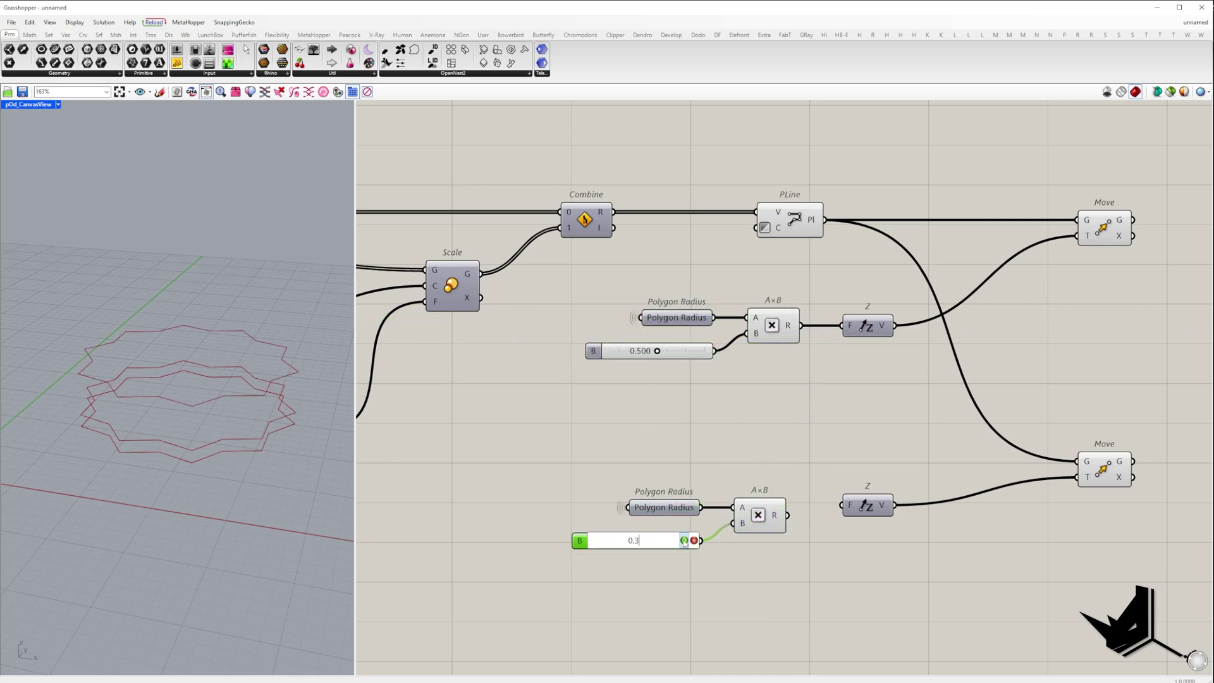
pyautogui.doubleClick(932, 563)
pyautogui.write('rev')
pyautogui.moveTo(863, 507); pyautogui.dragTo(1077, 478)
pyautogui.click(923, 550)
pyautogui.click(1082, 440)
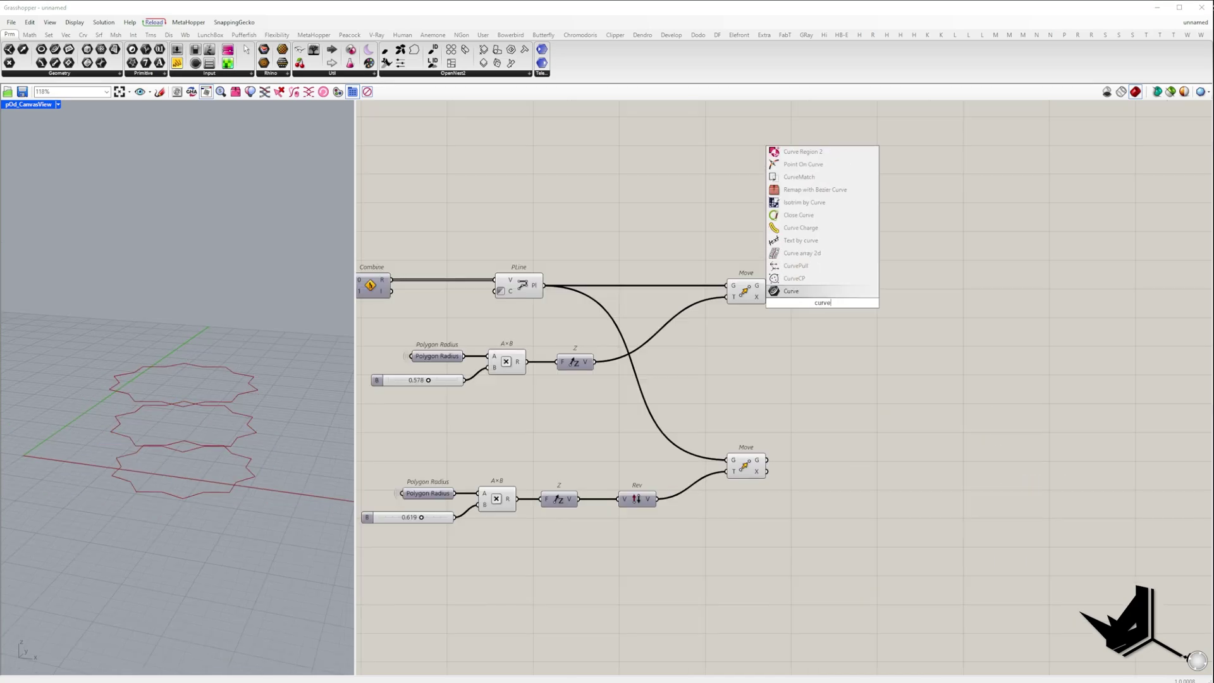
# - Store the two moved polylines in Curve parameters named Top Polygon and Bottom Polygon
pyautogui.rightClick(802, 285)
pyautogui.write('Top Polygon')
pyautogui.moveTo(806, 285); pyautogui.dragTo(850, 289)
pyautogui.moveTo(851, 290)
pyautogui.keyDown('alt'); pyautogui.mouseDown()
pyautogui.moveTo(799, 432)
pyautogui.moveTo(776, 432)
pyautogui.moveTo(835, 288)
pyautogui.mouseUp(); pyautogui.keyUp('alt')
pyautogui.rightClick(818, 461)
pyautogui.write('Bottom')
# - Add an Offset Curve Loose component for Top Polygon with a Negative component feeding its distance
pyautogui.doubleClick(1019, 309)
pyautogui.write('offset')
pyautogui.click(1017, 298)
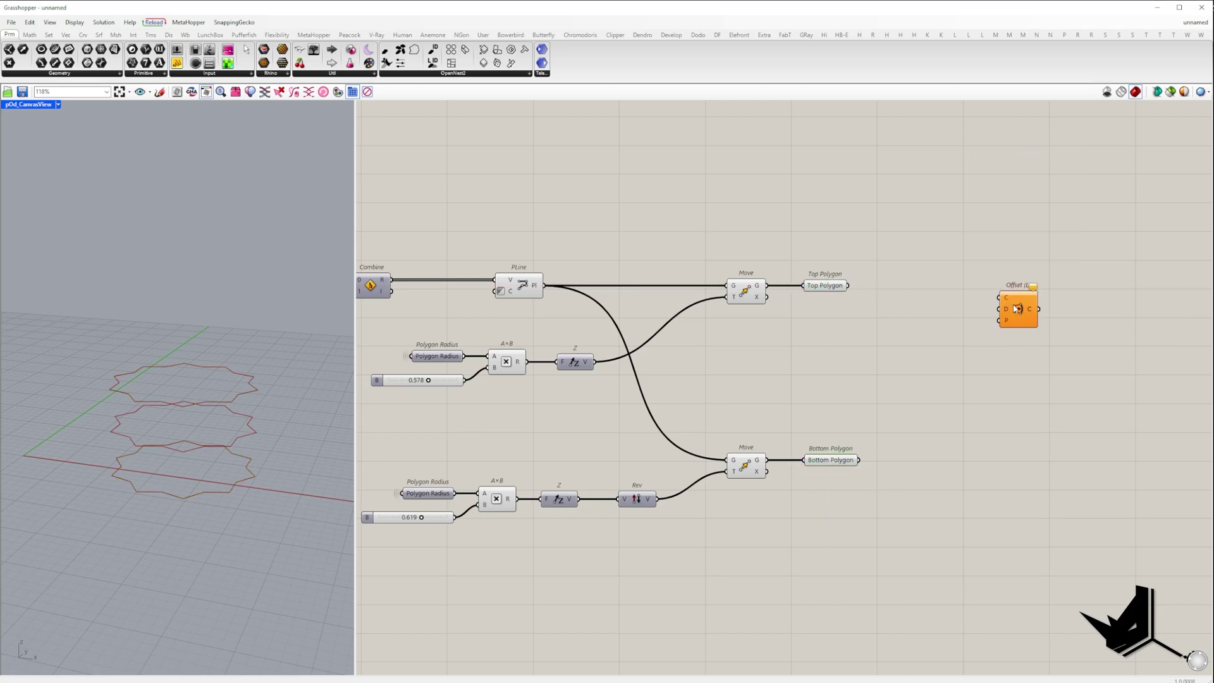
pyautogui.moveTo(999, 297); pyautogui.dragTo(1087, 298)
pyautogui.doubleClick(1005, 313)
pyautogui.write('neg')
pyautogui.press('Return')
pyautogui.moveTo(997, 315); pyautogui.dragTo(1014, 318)
# - Duplicate the Offset and Negative pair and supply the copy with Bottom Polygon
pyautogui.moveTo(1116, 340); pyautogui.dragTo(1000, 272)
pyautogui.keyDown('alt'); pyautogui.moveTo(1020, 315); pyautogui.dragTo(996, 468); pyautogui.keyUp('alt')
pyautogui.click(929, 439)
pyautogui.moveTo(858, 461); pyautogui.dragTo(1039, 437)
pyautogui.moveTo(1087, 493); pyautogui.dragTo(977, 431)
pyautogui.moveTo(1059, 457); pyautogui.dragTo(1084, 479)
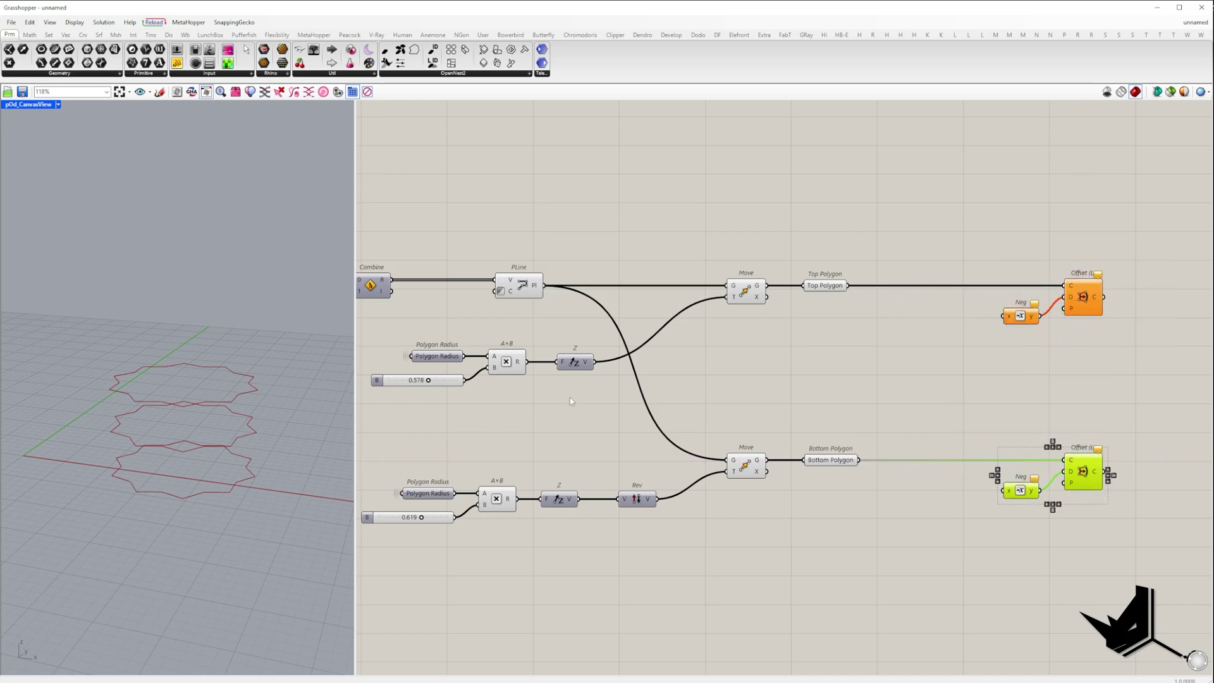
# - Copy the radius multiplier group to both Negative components, setting the top slider to 0.280 and the bottom one to 0.200
pyautogui.moveTo(532, 401); pyautogui.dragTo(895, 333)
pyautogui.click(949, 382)
pyautogui.moveTo(979, 339); pyautogui.dragTo(1004, 316)
pyautogui.moveTo(983, 377); pyautogui.dragTo(908, 518)
pyautogui.moveTo(982, 516); pyautogui.dragTo(1005, 490)
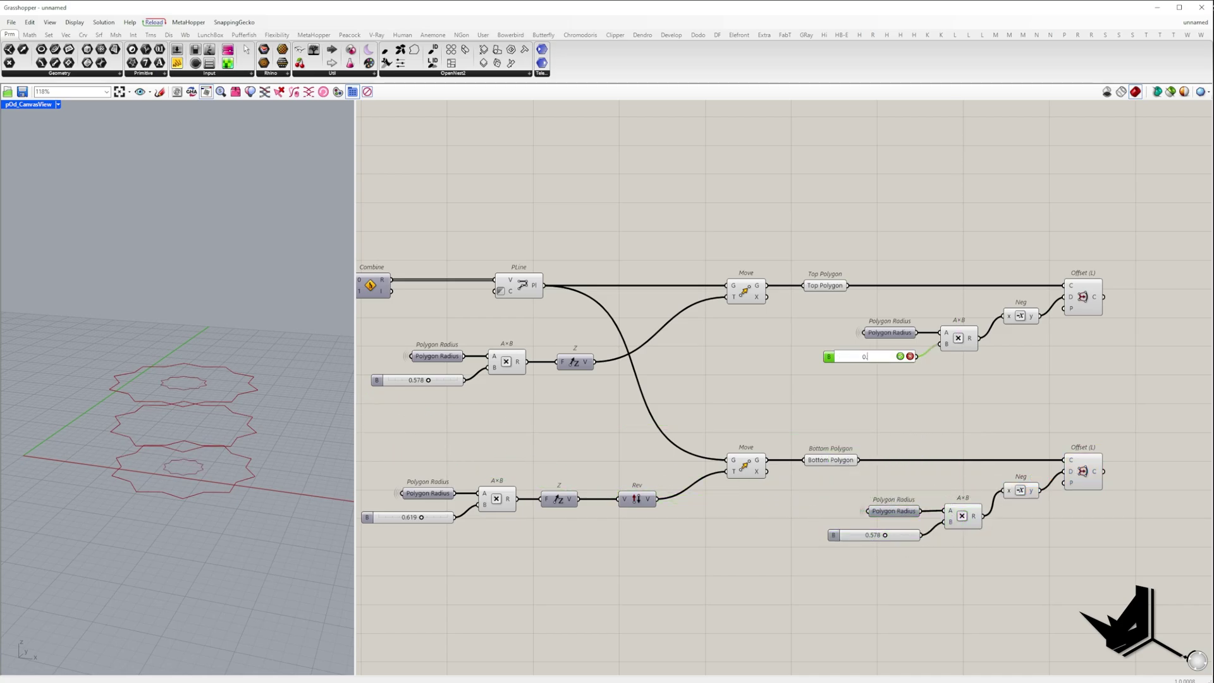
pyautogui.click(904, 536)
# - Shift the top and bottom polygon branches below the polyline and hide the previews of everything before the offsets
pyautogui.moveTo(1078, 319); pyautogui.dragTo(982, 310, button='right')
pyautogui.scroll(-5, 982, 310)
pyautogui.moveTo(1089, 484); pyautogui.dragTo(816, 266)
pyautogui.keyDown('shift'); pyautogui.moveTo(809, 417); pyautogui.dragTo(698, 322); pyautogui.keyUp('shift')
pyautogui.moveTo(837, 304); pyautogui.dragTo(838, 338)
pyautogui.click(938, 313)
# - Add an Entwine component collecting the top offset, the original polyline and the bottom offset in that order
pyautogui.scroll(4, 939, 313)
pyautogui.doubleClick(985, 284)
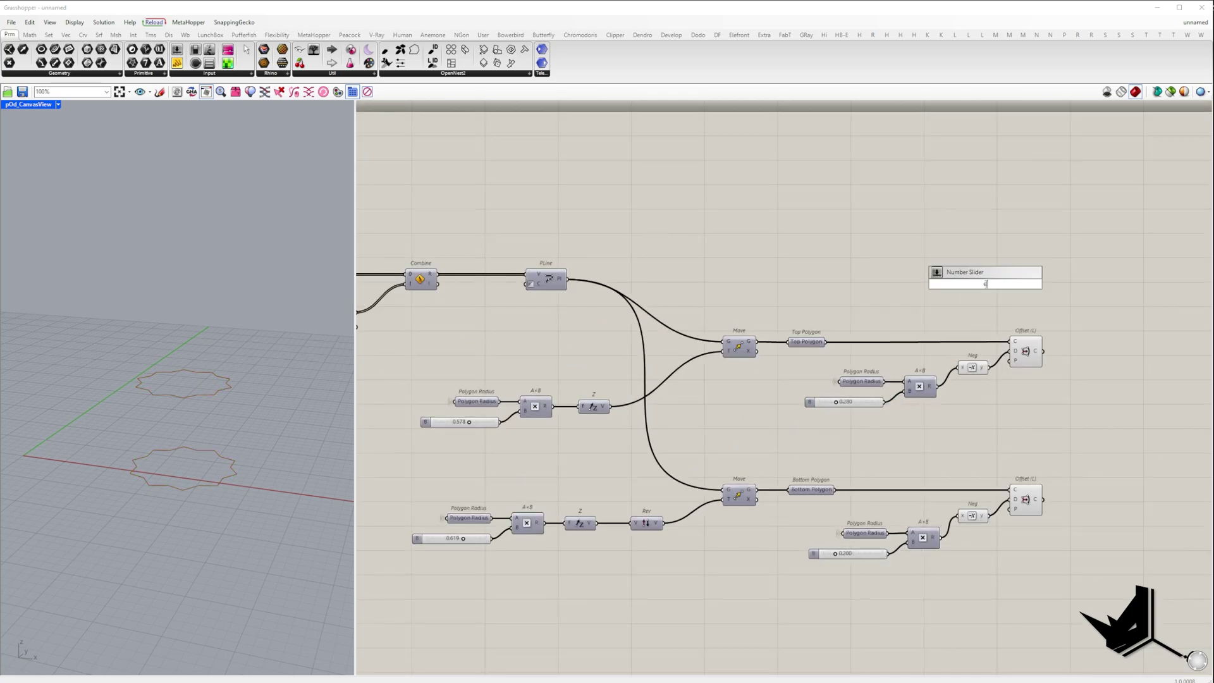
pyautogui.write('entw')
pyautogui.press('Return')
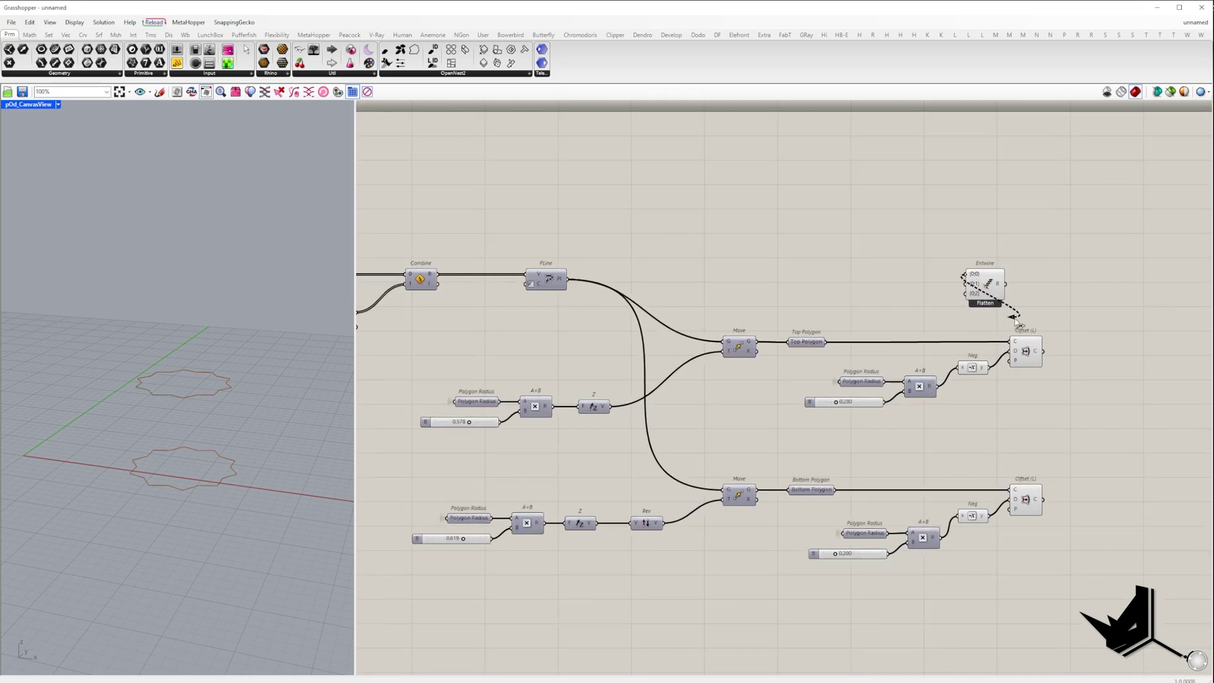
pyautogui.moveTo(991, 289); pyautogui.dragTo(1136, 286)
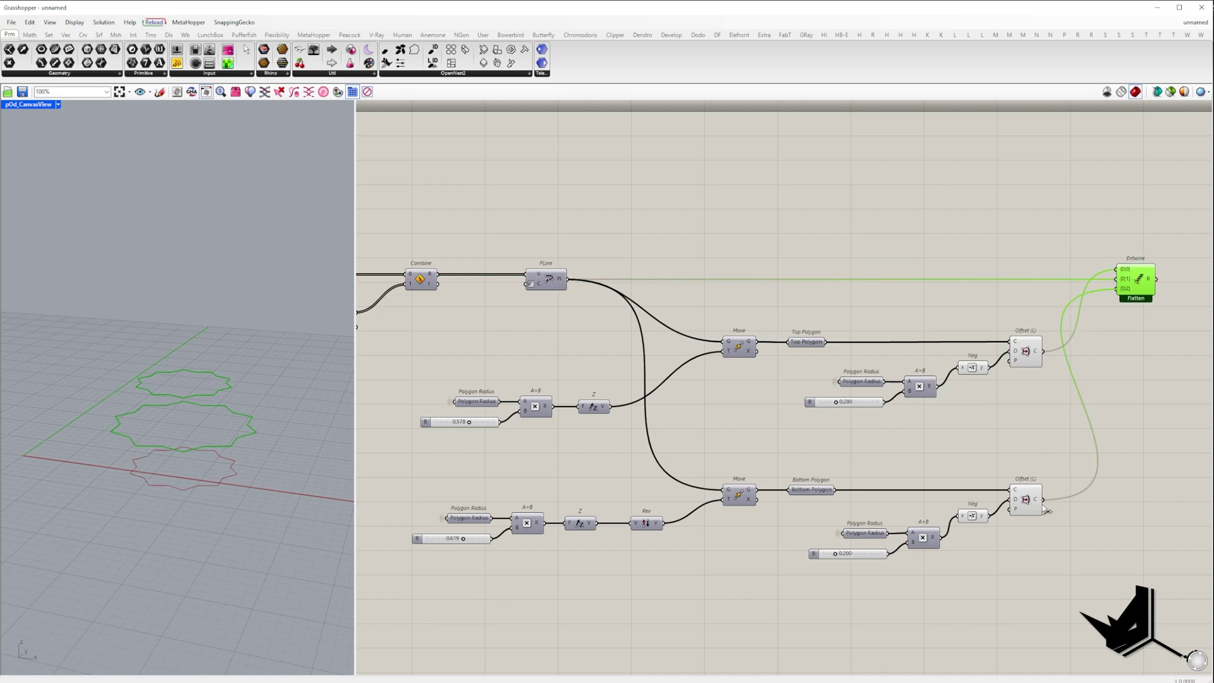
pyautogui.moveTo(1114, 471); pyautogui.dragTo(886, 439, button='right')
pyautogui.moveTo(910, 288); pyautogui.dragTo(1019, 289)
pyautogui.click(1053, 349)
# - Add a Flatten Tree component for the entwined curves
pyautogui.moveTo(1034, 365); pyautogui.dragTo(752, 340, button='right')
pyautogui.doubleClick(752, 340)
pyautogui.write('flatten')
pyautogui.press('Return')
pyautogui.moveTo(739, 338); pyautogui.dragTo(870, 374)
# - Loft the flattened curves and add a Loft Options component beside the Loft
pyautogui.doubleClick(915, 342)
pyautogui.write('loft')
pyautogui.press('Return')
pyautogui.doubleClick(915, 435)
pyautogui.write('loft opt')
pyautogui.press('Return')
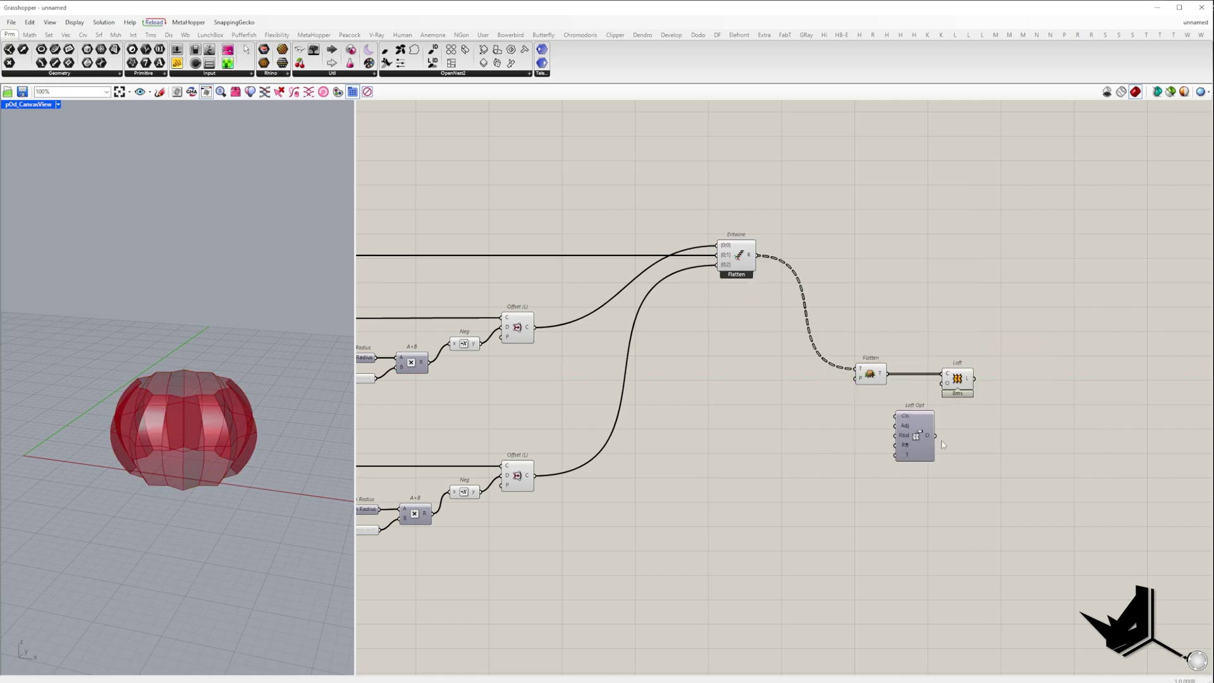
# - Drive the Type input of Loft Options with a number slider set to 3 and feed the options into the Loft
pyautogui.doubleClick(873, 464)
pyautogui.moveTo(912, 446); pyautogui.dragTo(901, 483)
pyautogui.write('0')
pyautogui.press('Return')
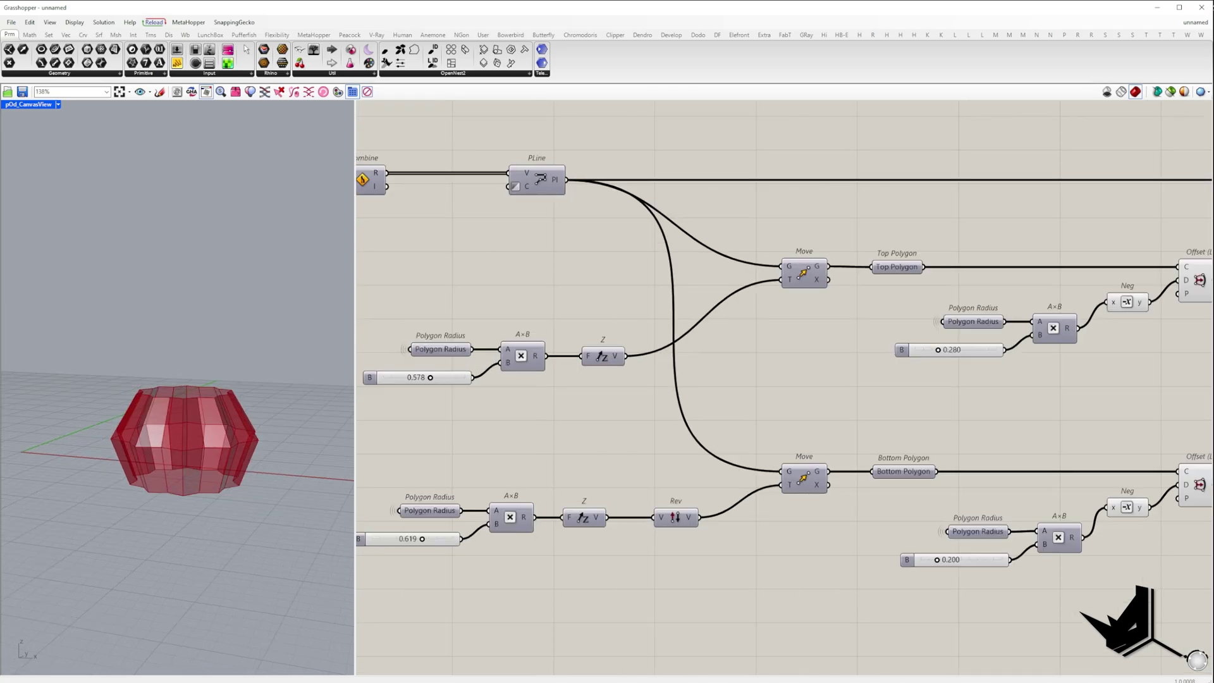
pyautogui.scroll(-5, 444, 445)
pyautogui.click(493, 362)
pyautogui.click(487, 481)
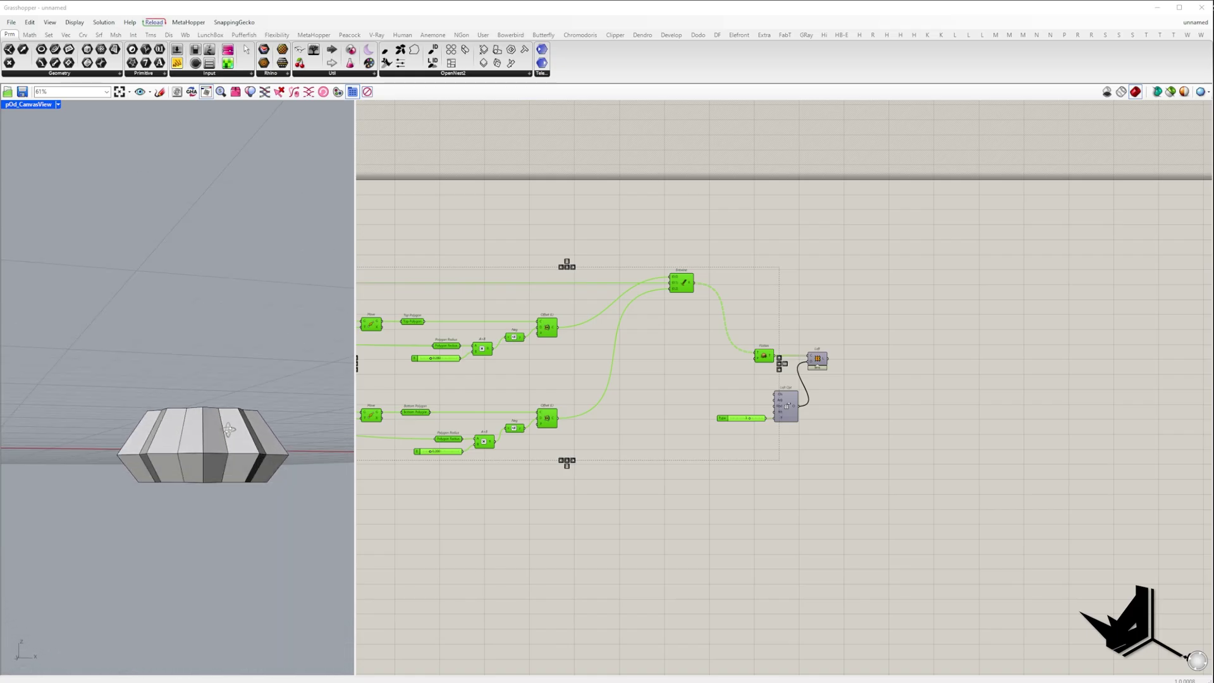
# - Inspect the finished tree model and delete its upper tiers to leave only the lowest ones
pyautogui.moveTo(226, 427); pyautogui.dragTo(193, 467, button='right')
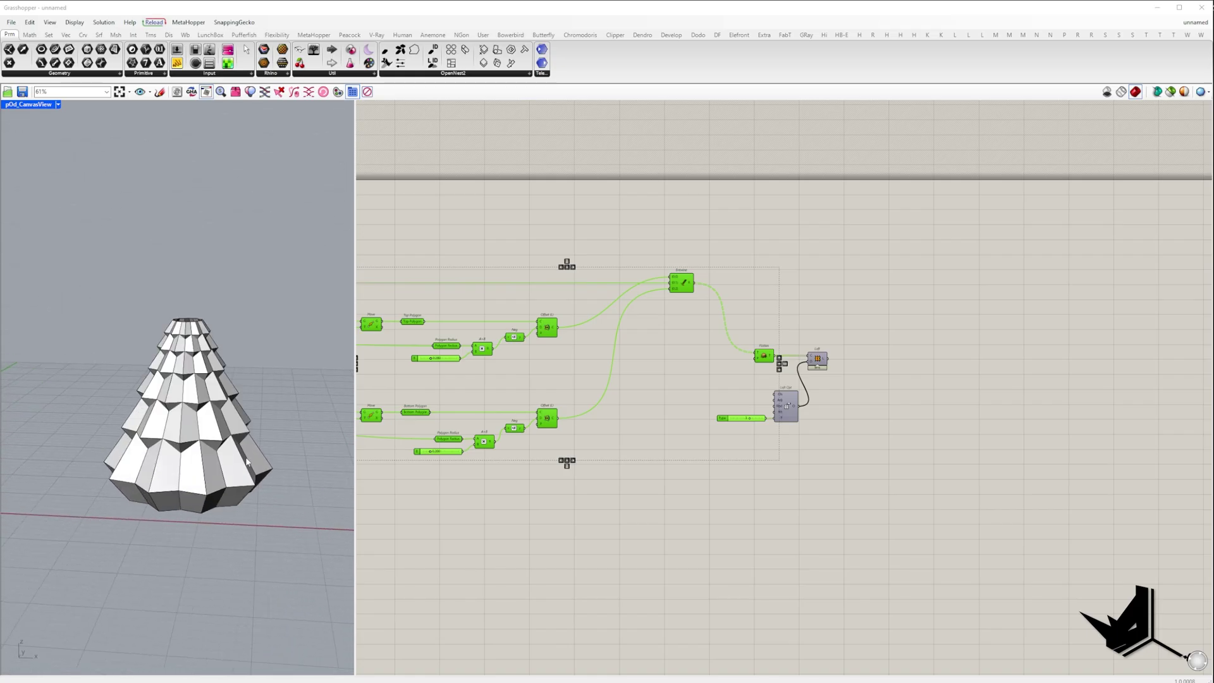
pyautogui.moveTo(190, 456); pyautogui.dragTo(117, 459, button='right')
pyautogui.moveTo(284, 457); pyautogui.dragTo(305, 430, button='right')
pyautogui.moveTo(50, 225); pyautogui.dragTo(338, 405)
pyautogui.press('Delete')
pyautogui.moveTo(235, 470); pyautogui.dragTo(240, 474, button='right')
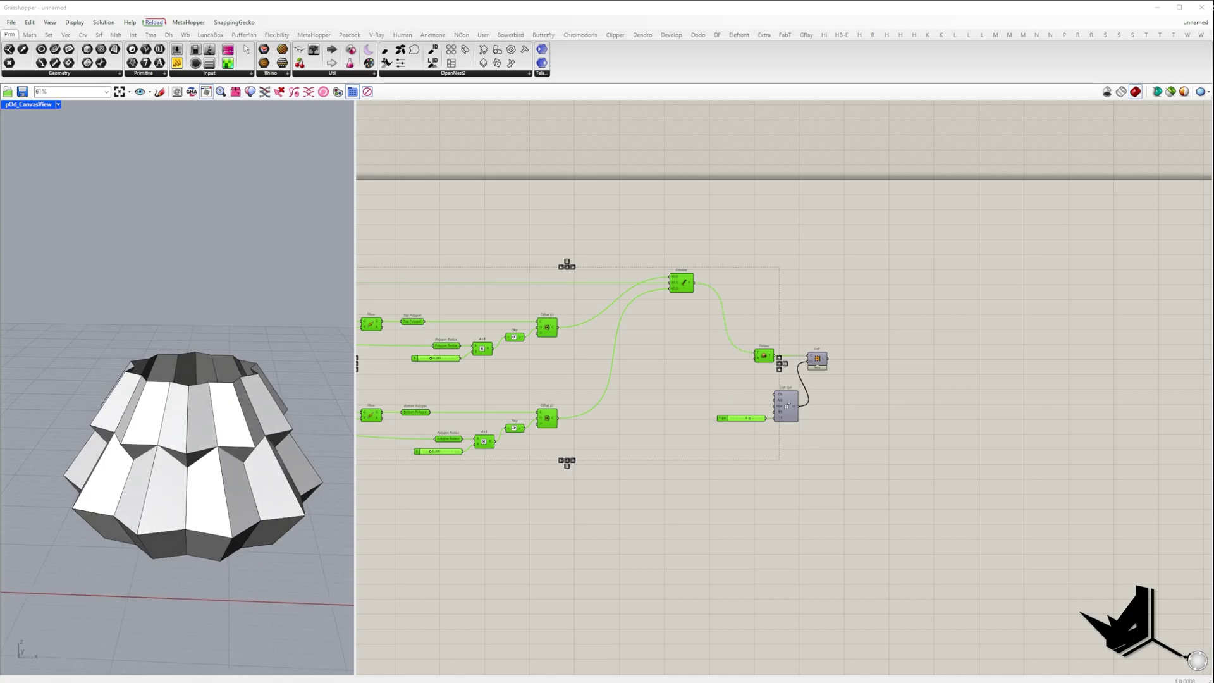
# - Draw lines from the tree's centre axis to neighbouring tier vertices to illustrate the rotation between tiers
pyautogui.moveTo(234, 404); pyautogui.dragTo(207, 457, button='right')
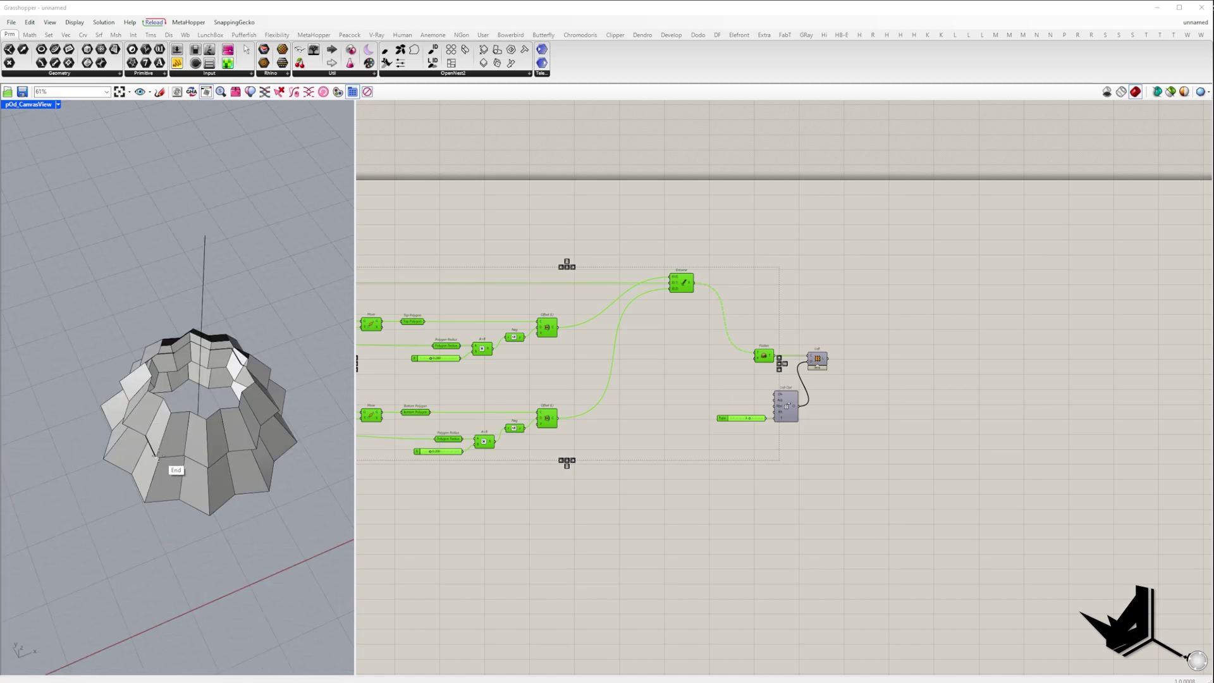
pyautogui.scroll(4, 108, 448)
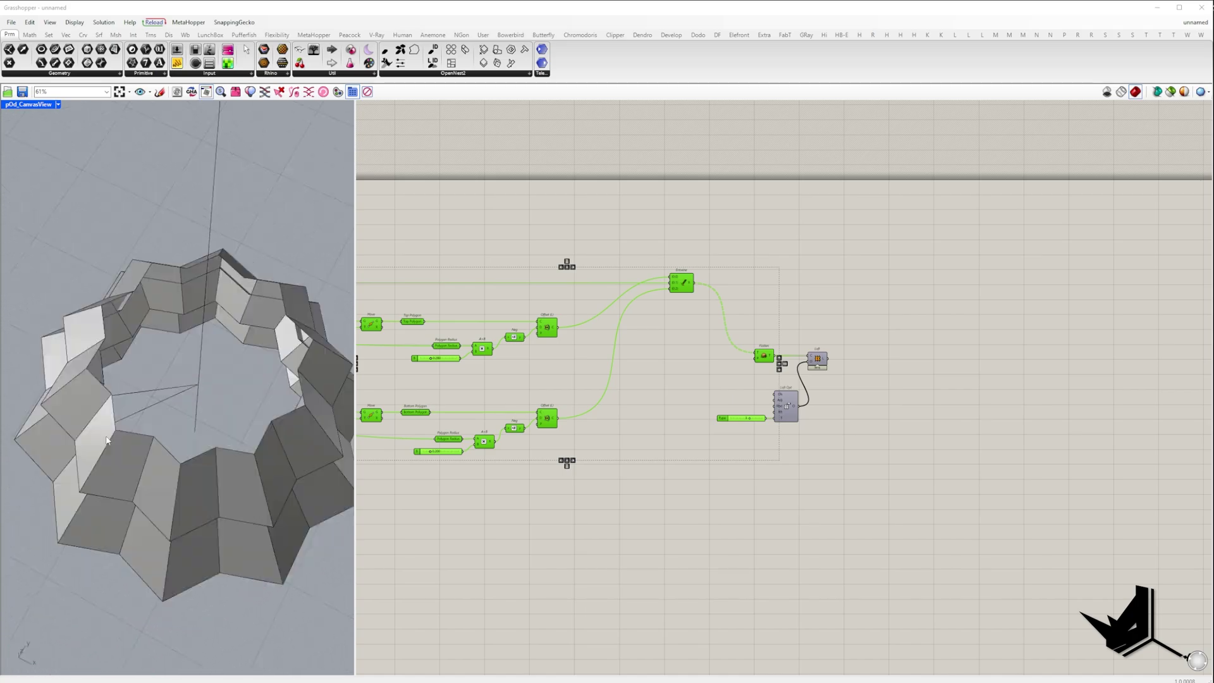
pyautogui.click(108, 447)
pyautogui.click(201, 381)
pyautogui.click(70, 456)
pyautogui.moveTo(201, 487)
pyautogui.mouseDown(button='right')
pyautogui.moveTo(227, 391)
pyautogui.moveTo(229, 417)
pyautogui.mouseUp(button='right')
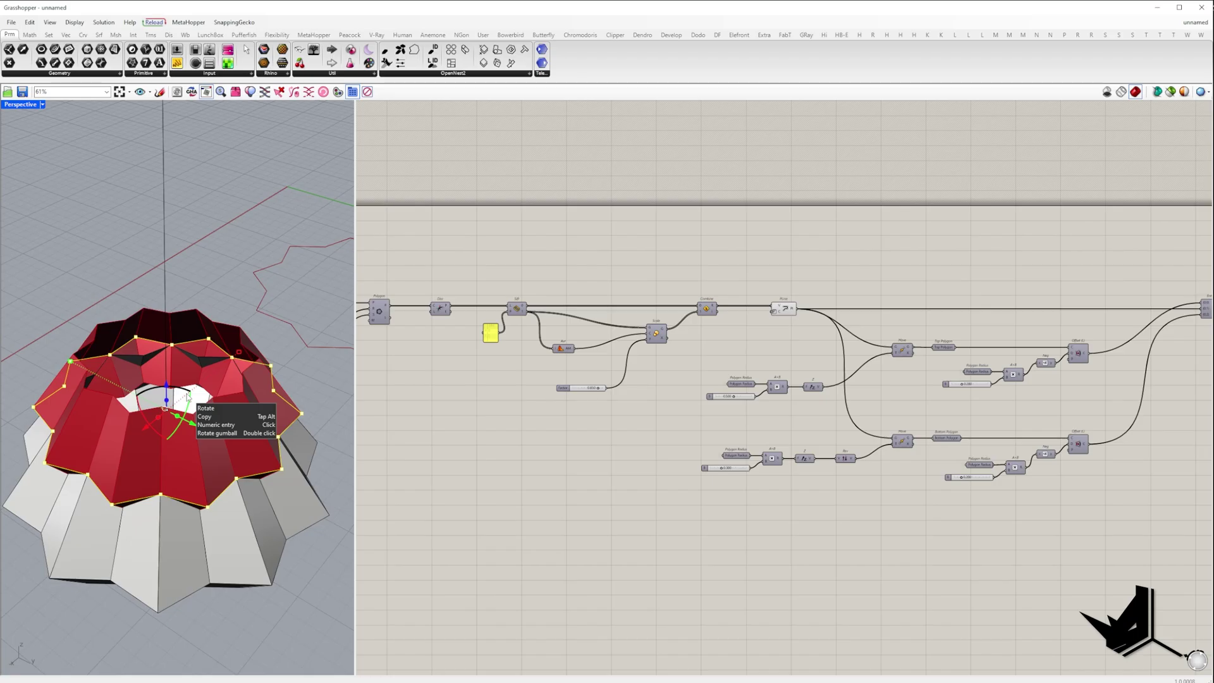
# - Annotate a screen capture of the two tiers with red arrows at the upper tier's lower star vertices
pyautogui.moveTo(180, 392)
pyautogui.mouseDown(button='right')
pyautogui.moveTo(249, 373)
pyautogui.moveTo(242, 344)
pyautogui.moveTo(188, 387)
pyautogui.moveTo(119, 362)
pyautogui.mouseUp(button='right')
pyautogui.click(117, 371)
pyautogui.moveTo(189, 375); pyautogui.dragTo(206, 410, button='right')
pyautogui.press('Print')
pyautogui.moveTo(26, 270); pyautogui.dragTo(333, 549)
pyautogui.moveTo(171, 524); pyautogui.dragTo(176, 482)
pyautogui.moveTo(251, 488); pyautogui.dragTo(240, 459)
pyautogui.moveTo(99, 506); pyautogui.dragTo(114, 473)
pyautogui.moveTo(40, 450); pyautogui.dragTo(69, 441)
pyautogui.moveTo(44, 380); pyautogui.dragTo(72, 387)
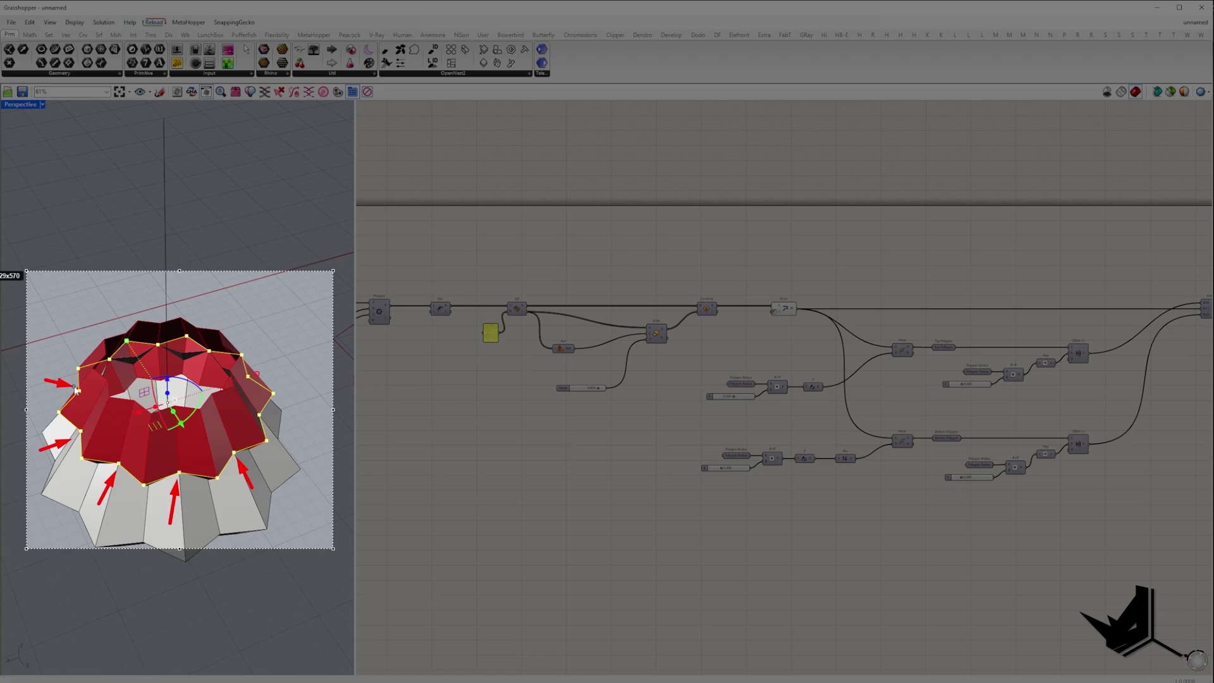
pyautogui.rightClick(160, 458)
pyautogui.press('Escape')
pyautogui.press('Escape')
# - Capture the tiers from the side and mark the outward distance of the selected star polygon in red
pyautogui.moveTo(175, 449); pyautogui.dragTo(185, 374, button='right')
pyautogui.press('Escape')
pyautogui.scroll(-4, 186, 405)
pyautogui.click(191, 417)
pyautogui.scroll(2, 196, 437)
pyautogui.press('Print')
pyautogui.moveTo(10, 310)
pyautogui.mouseDown()
pyautogui.moveTo(348, 532)
pyautogui.moveTo(336, 540)
pyautogui.mouseUp()
pyautogui.moveTo(240, 416); pyautogui.dragTo(270, 417)
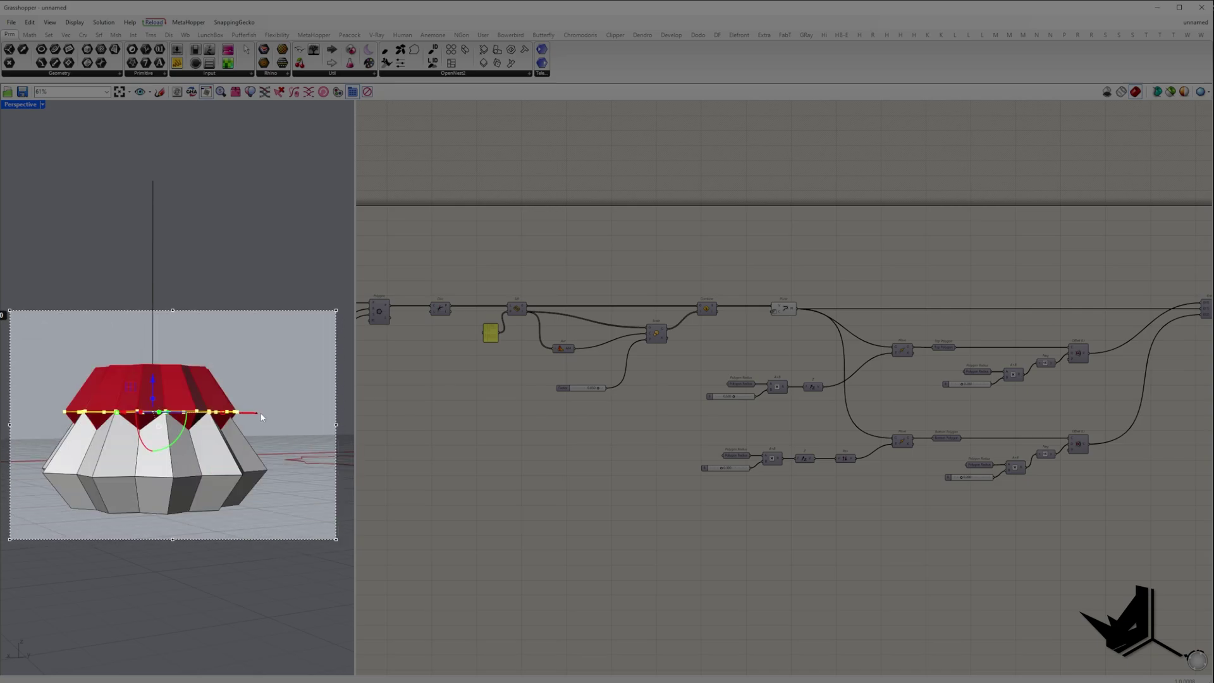
pyautogui.moveTo(284, 503); pyautogui.dragTo(270, 505)
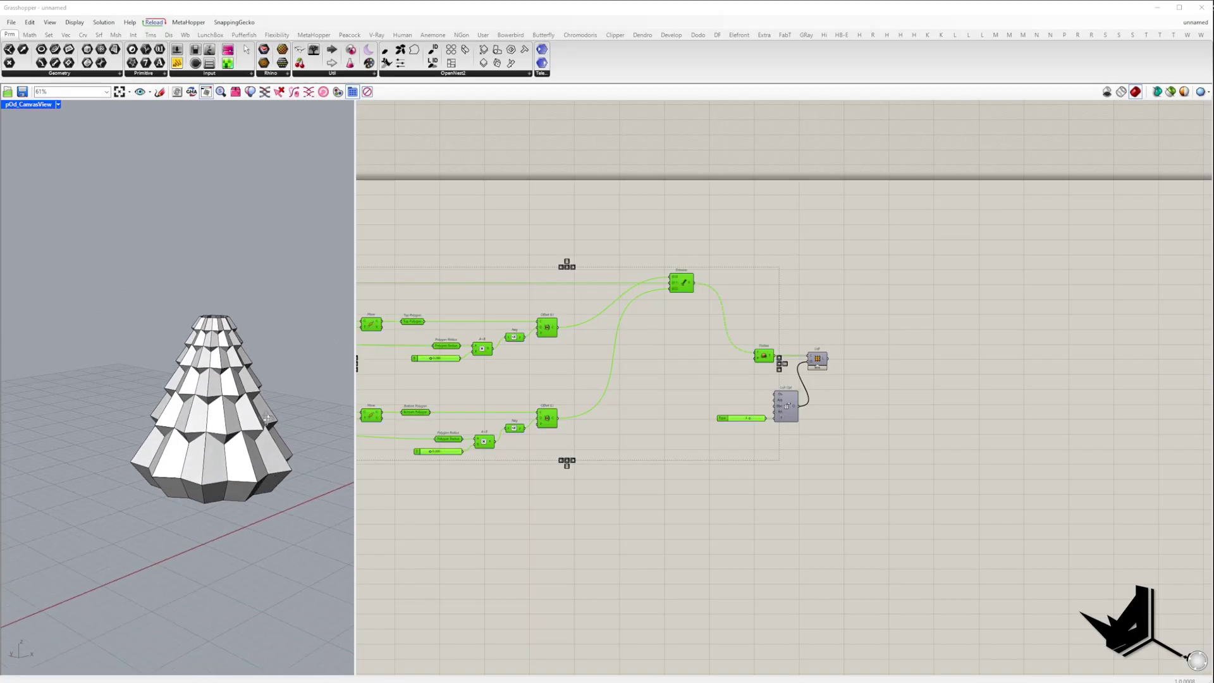
# - Add an Explode Tree component to the Entwine output and match its outputs to the three branches
pyautogui.doubleClick(740, 351)
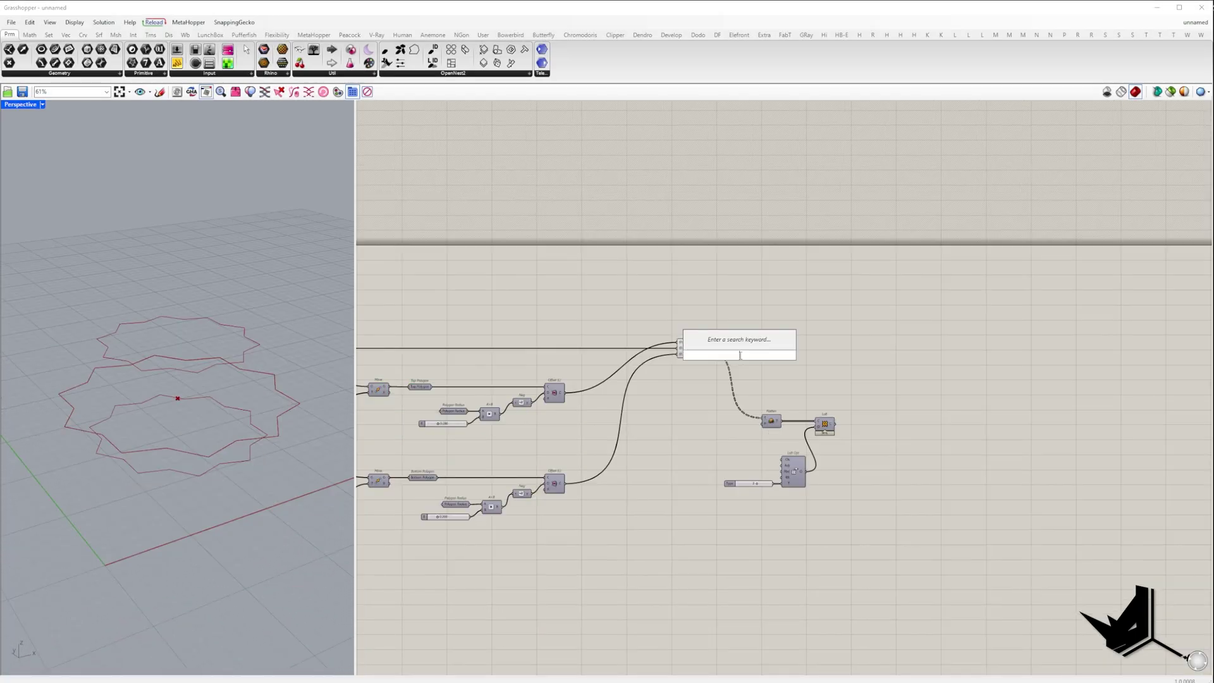
pyautogui.write('cap')
pyautogui.click(731, 354)
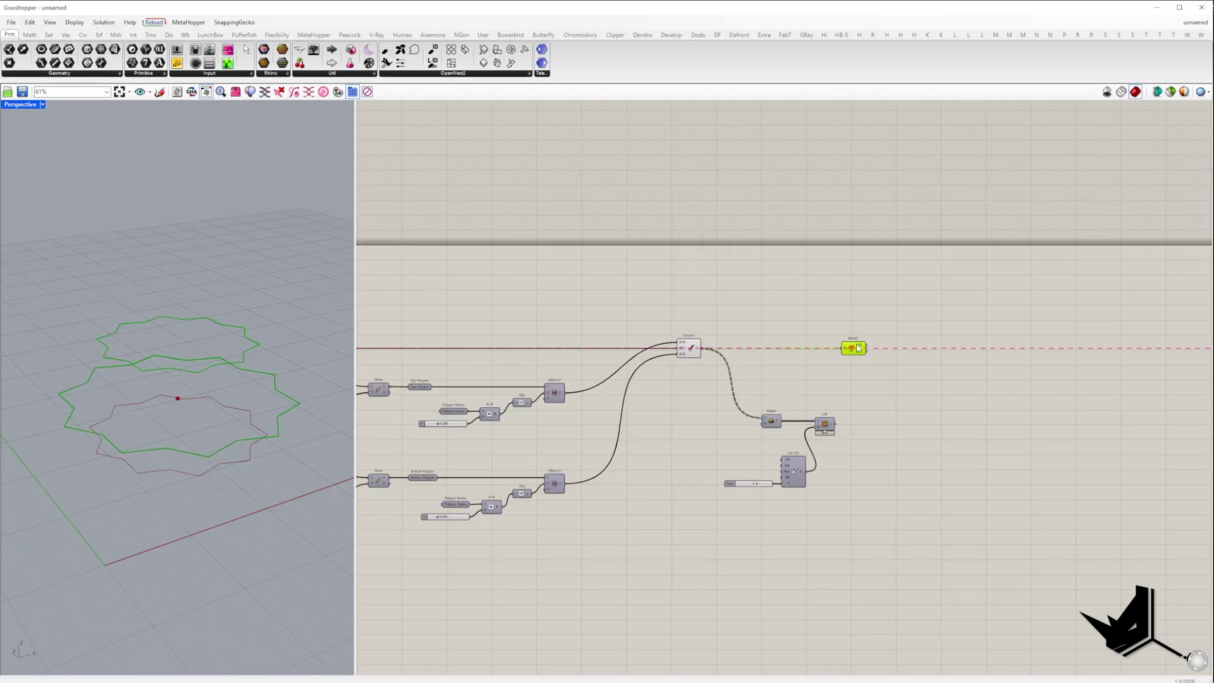
pyautogui.moveTo(858, 349); pyautogui.dragTo(886, 349)
pyautogui.rightClick(886, 348)
pyautogui.click(920, 414)
pyautogui.scroll(3, 920, 364)
# - Pass the exploded middle branch through a Curve container into a new Rotate component
pyautogui.doubleClick(943, 365)
pyautogui.write('c')
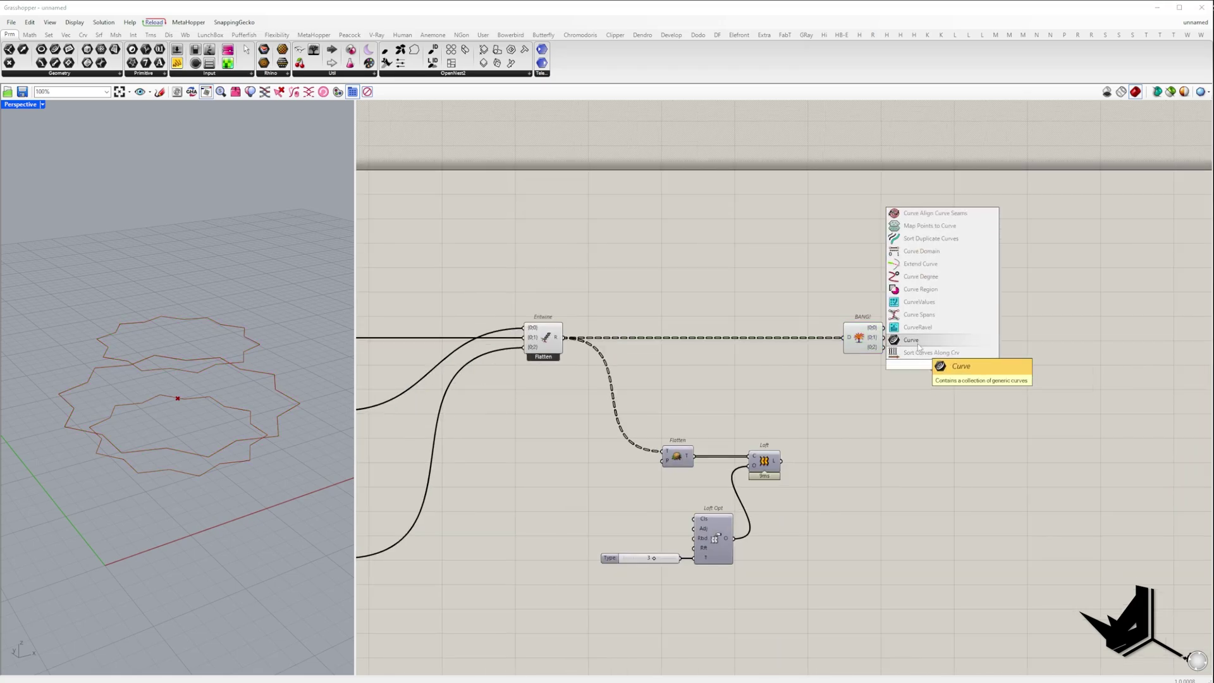
pyautogui.moveTo(993, 340); pyautogui.dragTo(1014, 341)
pyautogui.moveTo(1053, 407); pyautogui.dragTo(910, 409, button='right')
pyautogui.doubleClick(910, 409)
pyautogui.write('rotate')
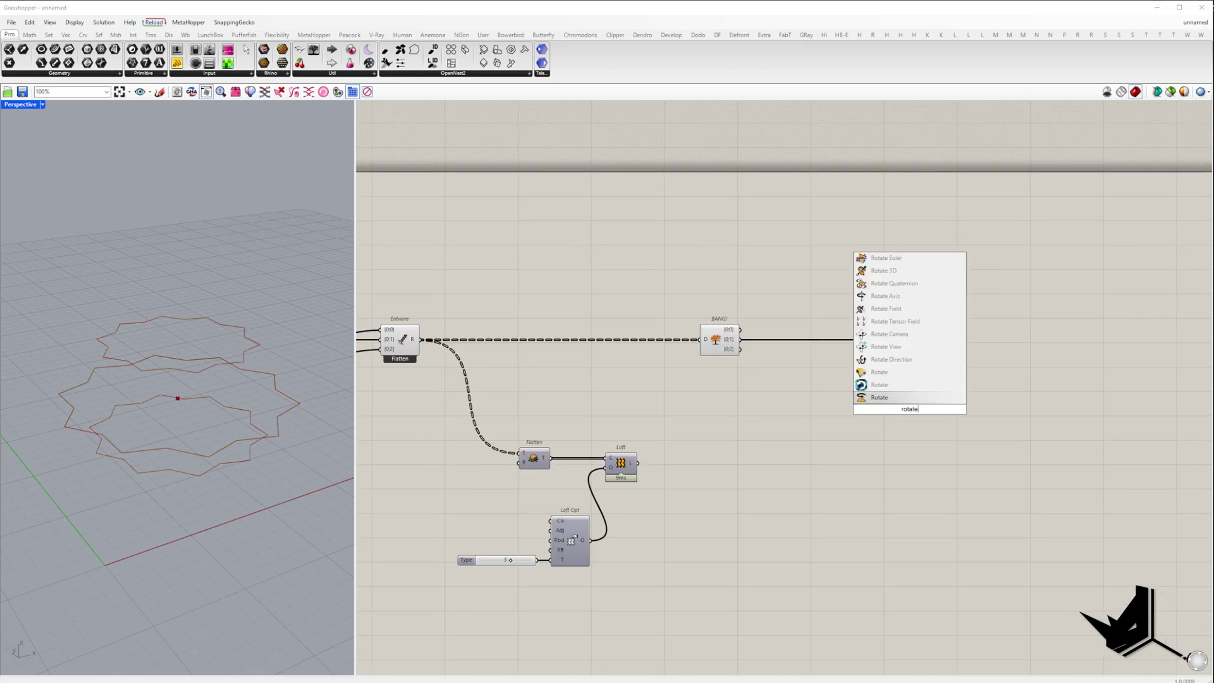
pyautogui.press('Return')
pyautogui.moveTo(911, 417); pyautogui.dragTo(1130, 356)
# - Add a Division component with a 360 panel as its dividend below the curve wire
pyautogui.doubleClick(971, 399)
pyautogui.write('div')
pyautogui.press('Return')
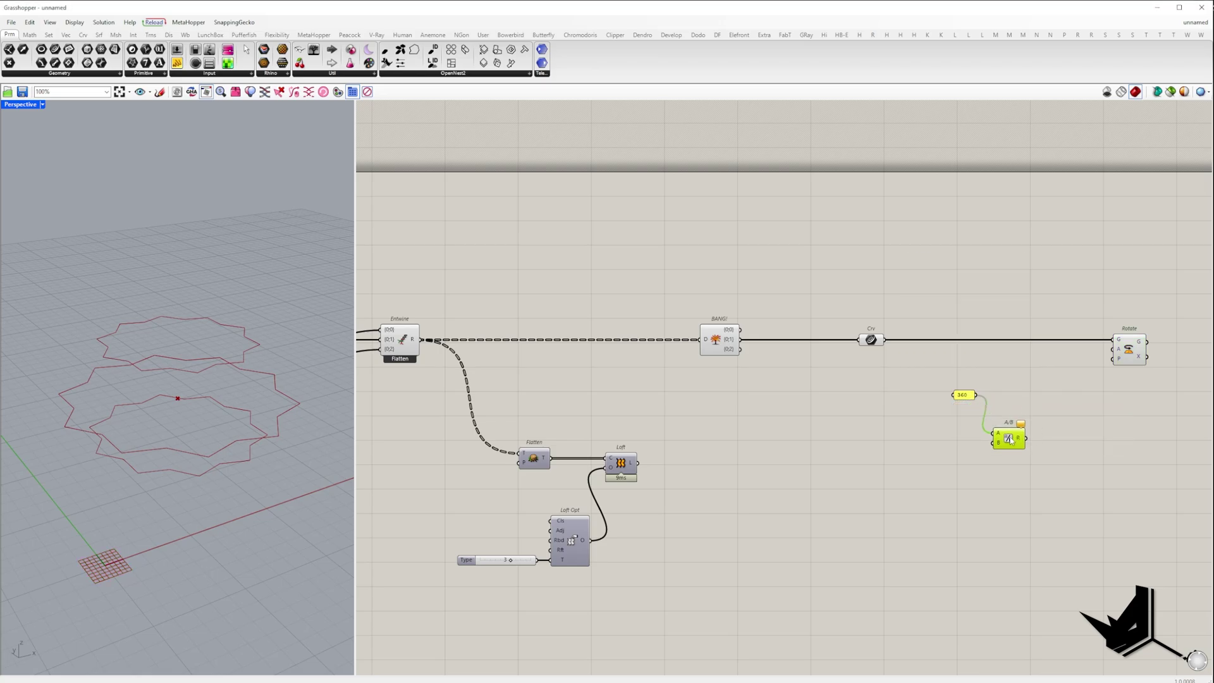
# - Connect the polygon's segment count to the divisor of the Division and set that wire's display to hidden
pyautogui.moveTo(823, 354); pyautogui.dragTo(925, 324, button='right')
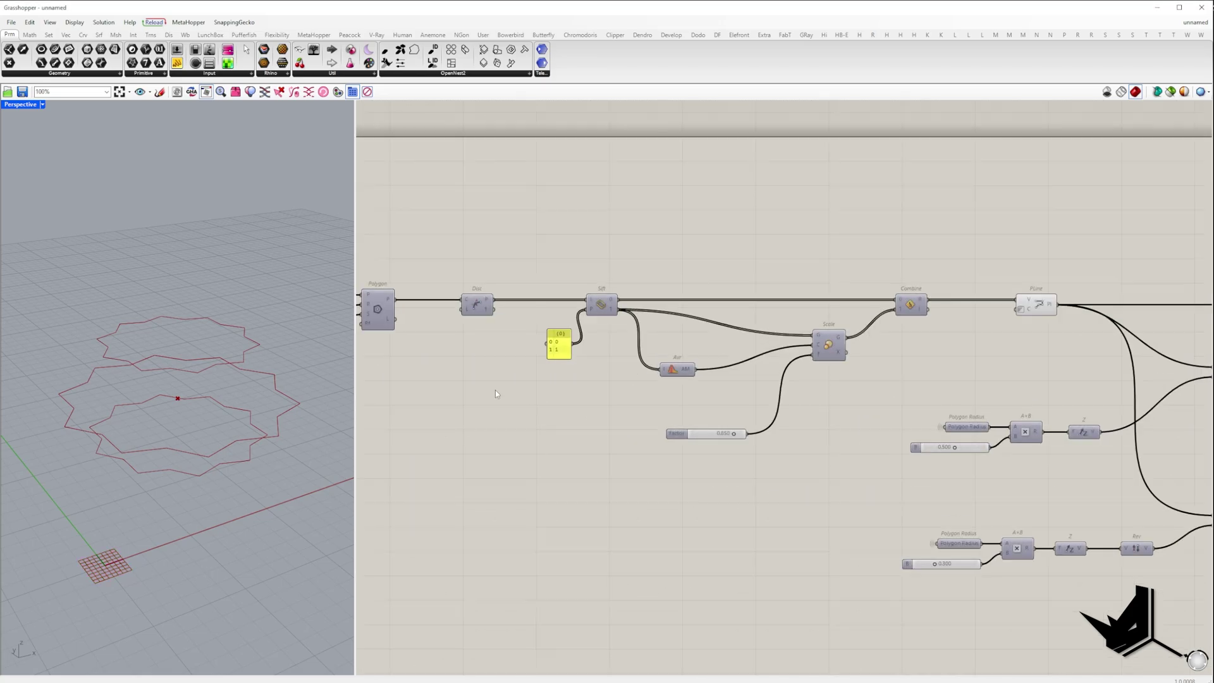
pyautogui.moveTo(495, 390); pyautogui.dragTo(771, 408, button='right')
pyautogui.moveTo(555, 377); pyautogui.dragTo(921, 314)
pyautogui.scroll(-6, 804, 426)
pyautogui.scroll(10, 847, 358)
pyautogui.rightClick(831, 368)
pyautogui.moveTo(921, 397)
pyautogui.click(985, 419)
pyautogui.scroll(-5, 855, 363)
# - Add a Number container for the division result, name it Rotation Angle and feed it into the Rotate angle
pyautogui.doubleClick(895, 336)
pyautogui.write('number')
pyautogui.rightClick(920, 314)
pyautogui.write('Rotation Angle')
pyautogui.press('Return')
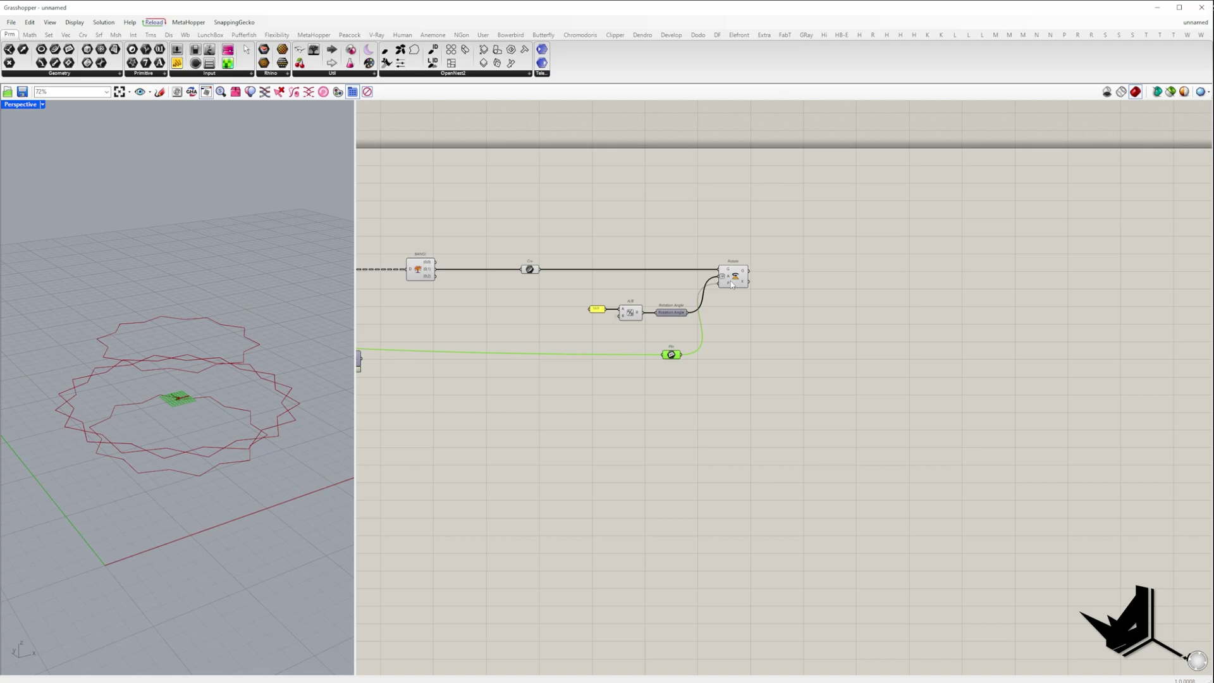
# - Supply the Rotate component with the Plane container and hide the container's incoming wire
pyautogui.rightClick(671, 354)
pyautogui.moveTo(733, 405)
pyautogui.click(824, 430)
# - Add a Project component after Rotate to flatten the rotated curve onto a plane
pyautogui.doubleClick(866, 326)
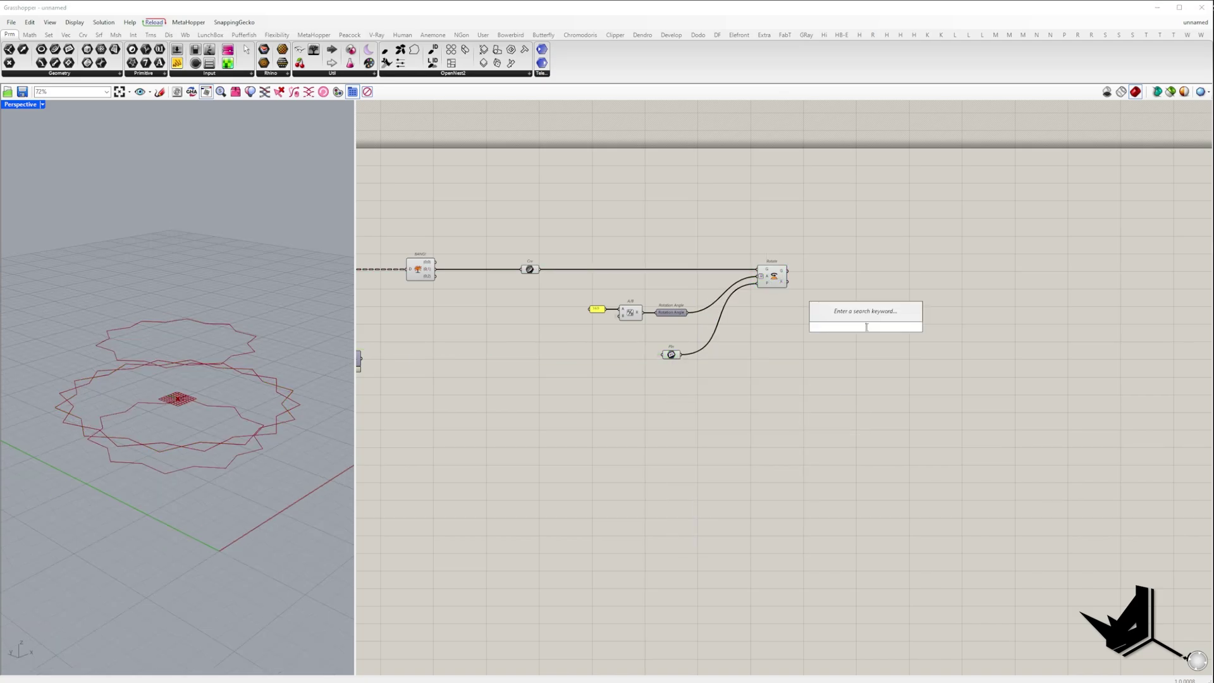
pyautogui.write('project')
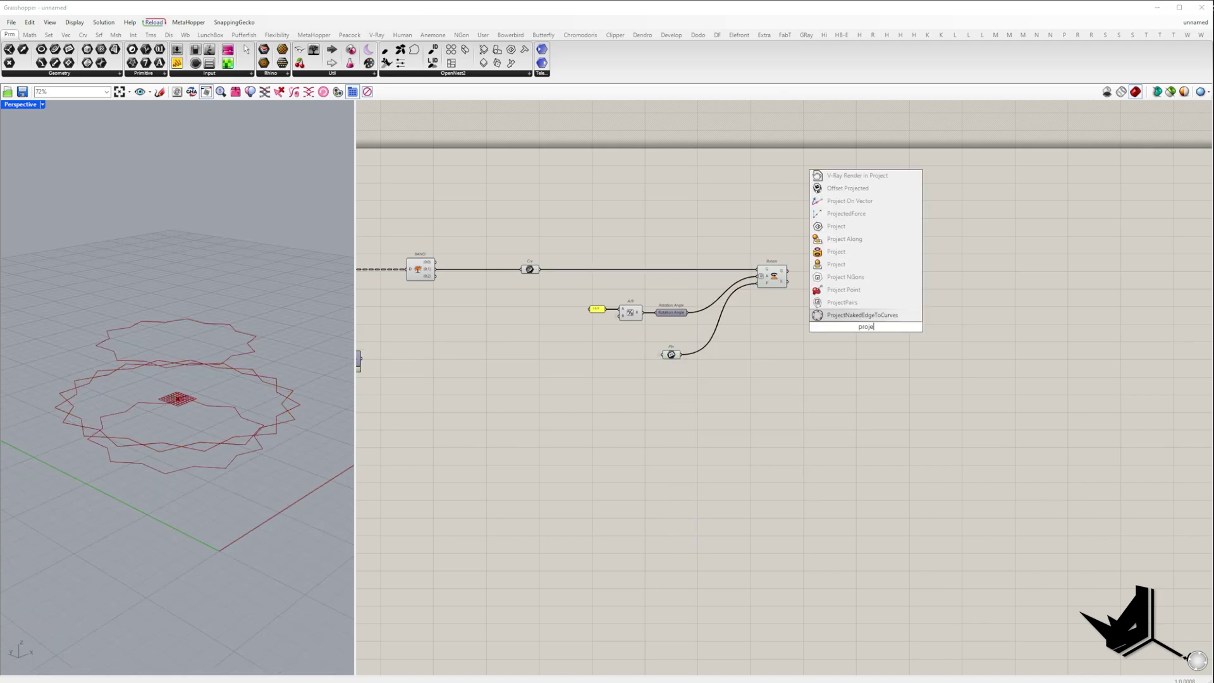
pyautogui.click(833, 253)
pyautogui.moveTo(867, 327); pyautogui.dragTo(941, 275)
# - Derive a Plane container from the first exploded branch and connect it as the projection plane
pyautogui.doubleClick(843, 313)
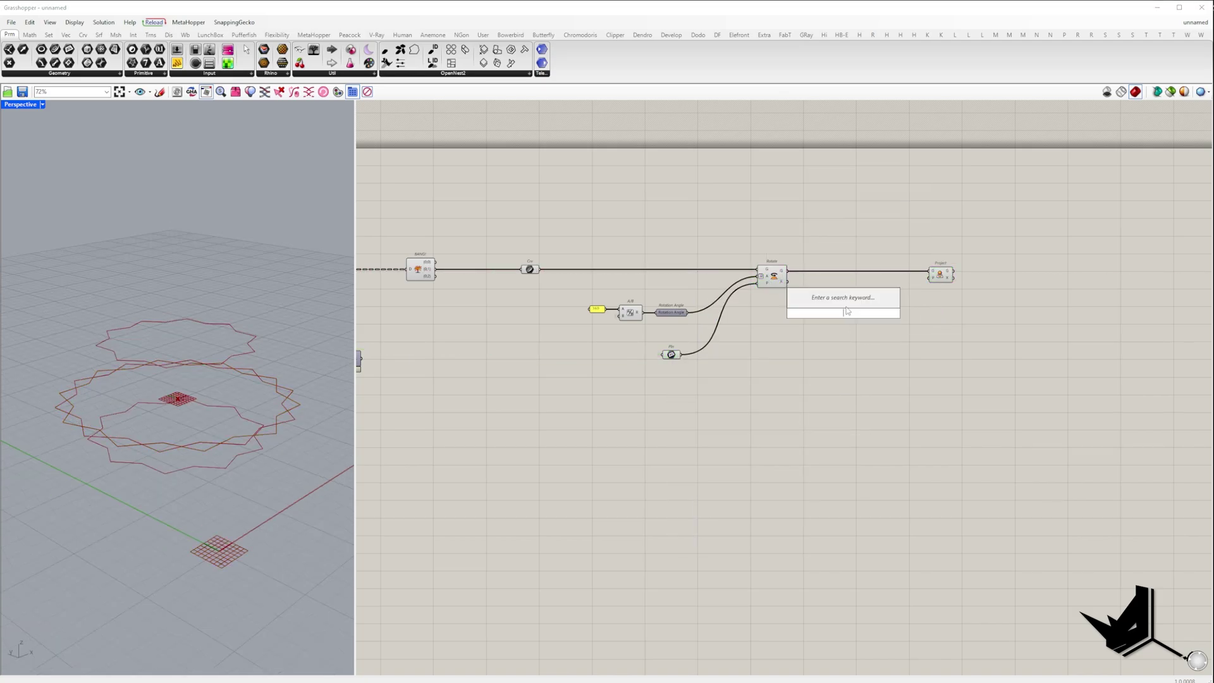
pyautogui.write('plane')
pyautogui.click(823, 299)
pyautogui.moveTo(834, 313); pyautogui.dragTo(861, 247)
pyautogui.moveTo(936, 282); pyautogui.dragTo(935, 281)
pyautogui.moveTo(941, 274); pyautogui.dragTo(923, 275)
# - Add a Curve container for the first exploded branch and hide the previews of the intermediate components
pyautogui.doubleClick(731, 216)
pyautogui.write('curve')
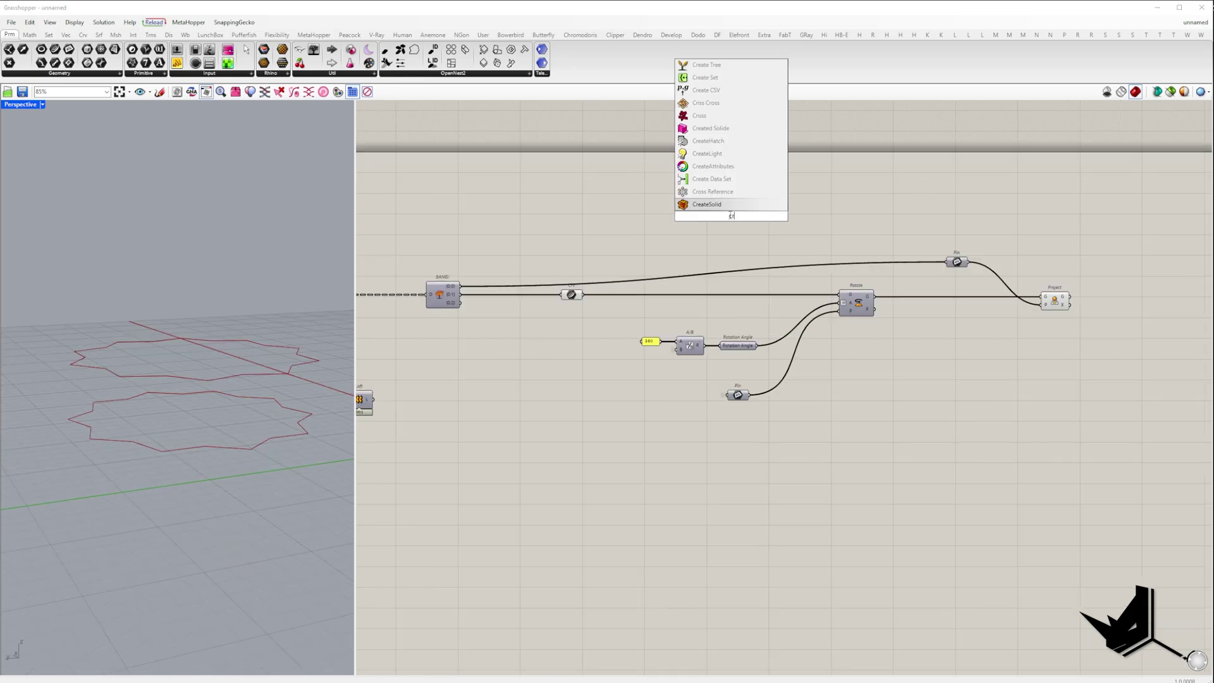
pyautogui.click(712, 204)
pyautogui.moveTo(720, 216); pyautogui.dragTo(560, 266)
pyautogui.moveTo(462, 287); pyautogui.dragTo(461, 286)
pyautogui.moveTo(635, 351); pyautogui.dragTo(566, 290)
pyautogui.hotkey('ctrl', 'q')
pyautogui.moveTo(275, 291); pyautogui.dragTo(259, 336, button='right')
# - Place the new Curve container above Project and rename it Top Polygon
pyautogui.moveTo(731, 217); pyautogui.dragTo(1048, 221)
pyautogui.rightClick(1048, 221)
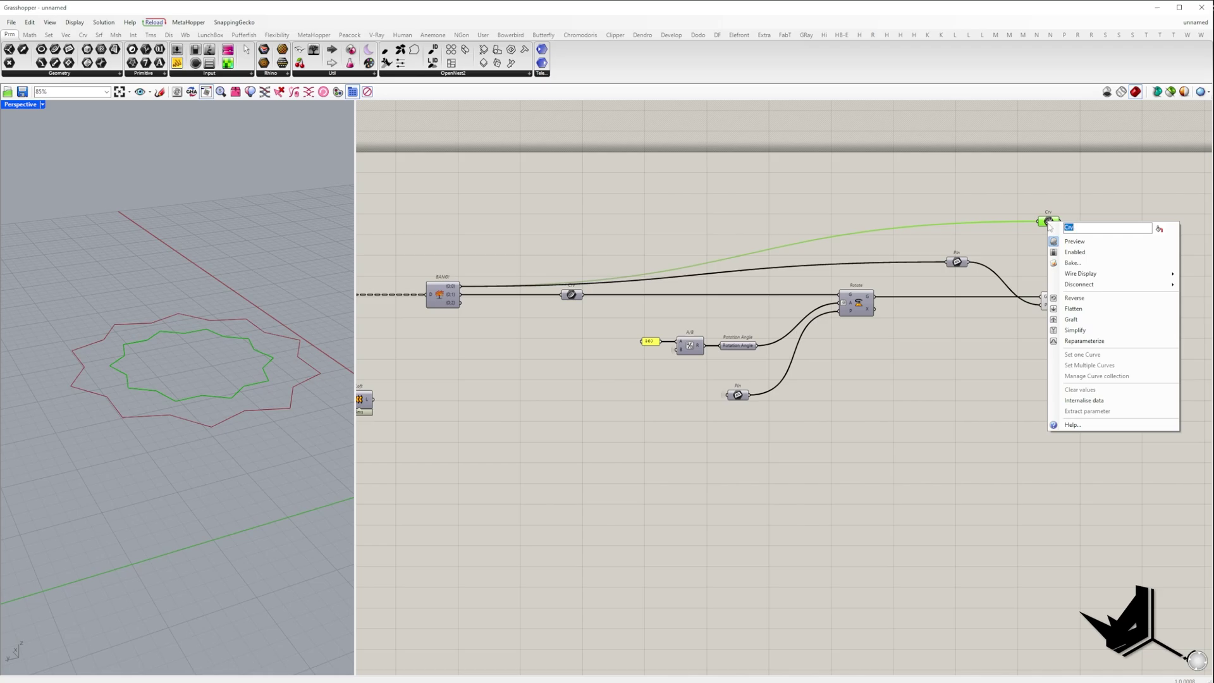
pyautogui.write('Top Polygon')
pyautogui.press('Return')
# - Annotate a screen capture with Distance A from the centre to the outer polygon and a yellow line to the inner one
pyautogui.press('Print')
pyautogui.moveTo(39, 237); pyautogui.dragTo(353, 506)
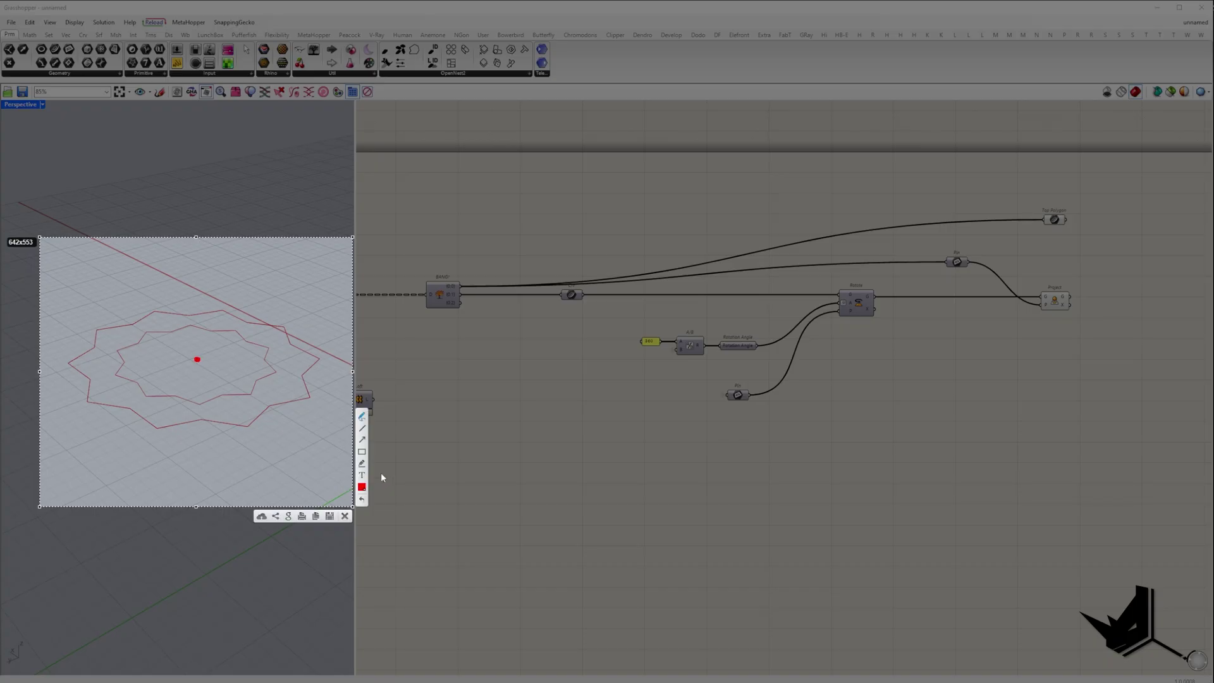
pyautogui.moveTo(198, 361); pyautogui.dragTo(180, 372)
pyautogui.moveTo(131, 412); pyautogui.dragTo(131, 412)
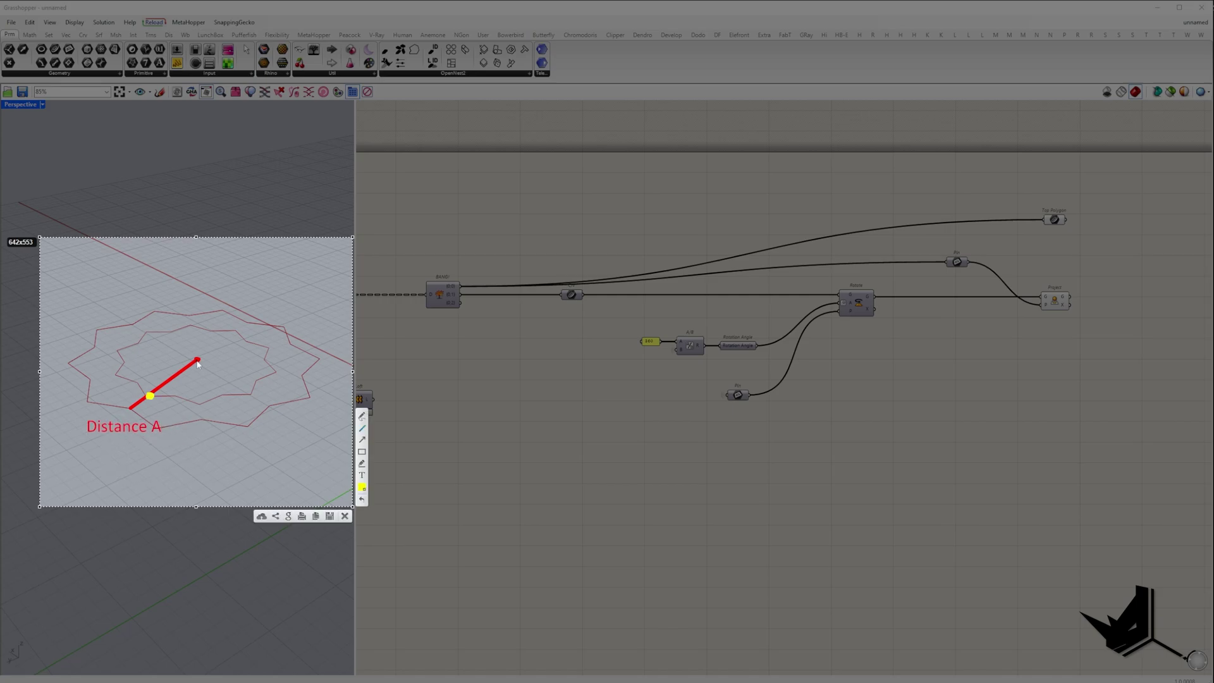
pyautogui.moveTo(198, 361); pyautogui.dragTo(150, 396)
pyautogui.moveTo(228, 390); pyautogui.dragTo(190, 380)
# - Extract the projected curve's vertices with a Discontinuity component and feed them into a Sort List
pyautogui.doubleClick(620, 360)
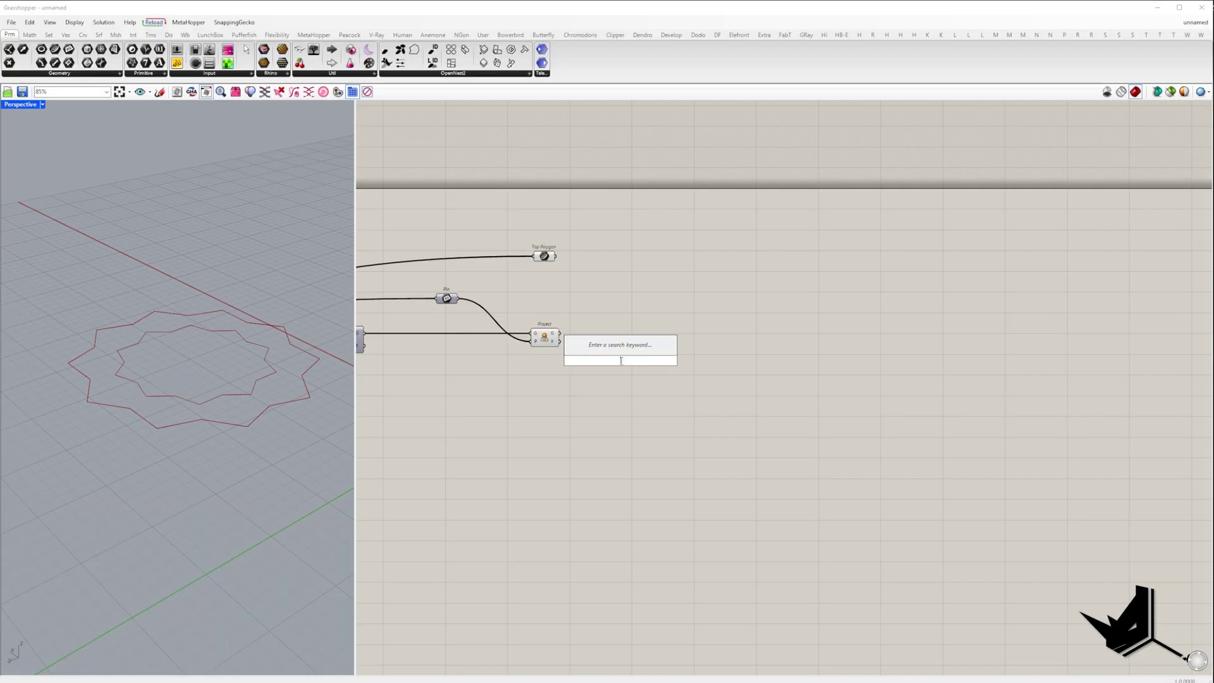
pyautogui.write('disco')
pyautogui.click(620, 352)
pyautogui.moveTo(607, 357); pyautogui.dragTo(749, 335)
pyautogui.doubleClick(672, 354)
pyautogui.write('sort')
pyautogui.press('Return')
# - Add an Average component that finds the centre of the discontinuity points
pyautogui.doubleClick(591, 418)
pyautogui.write('average')
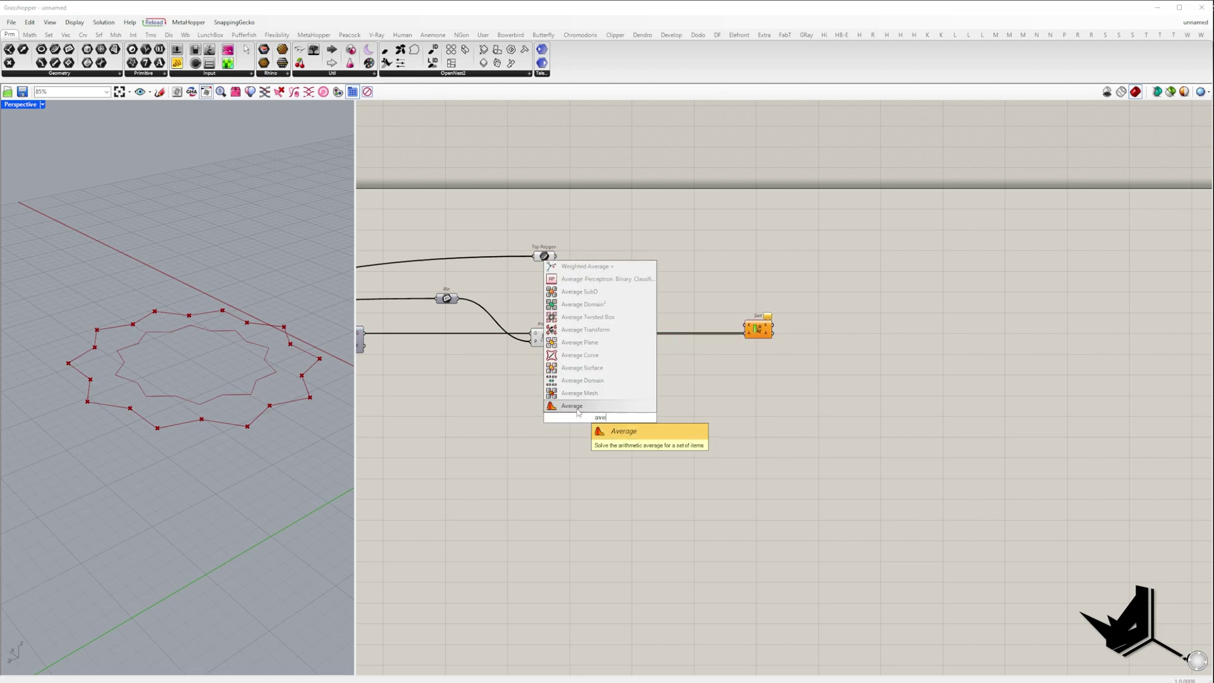
pyautogui.press('Return')
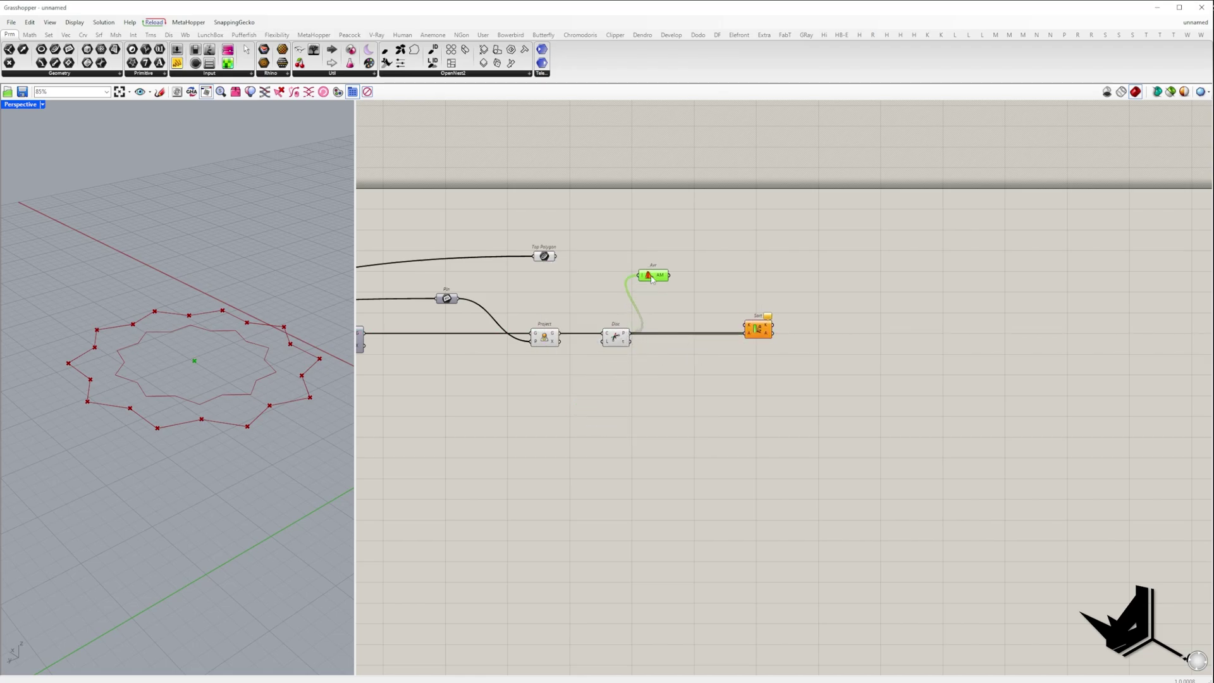
# - Add a Distance component between the average point and the vertices and use its result as the sort keys
pyautogui.doubleClick(673, 296)
pyautogui.write('dista')
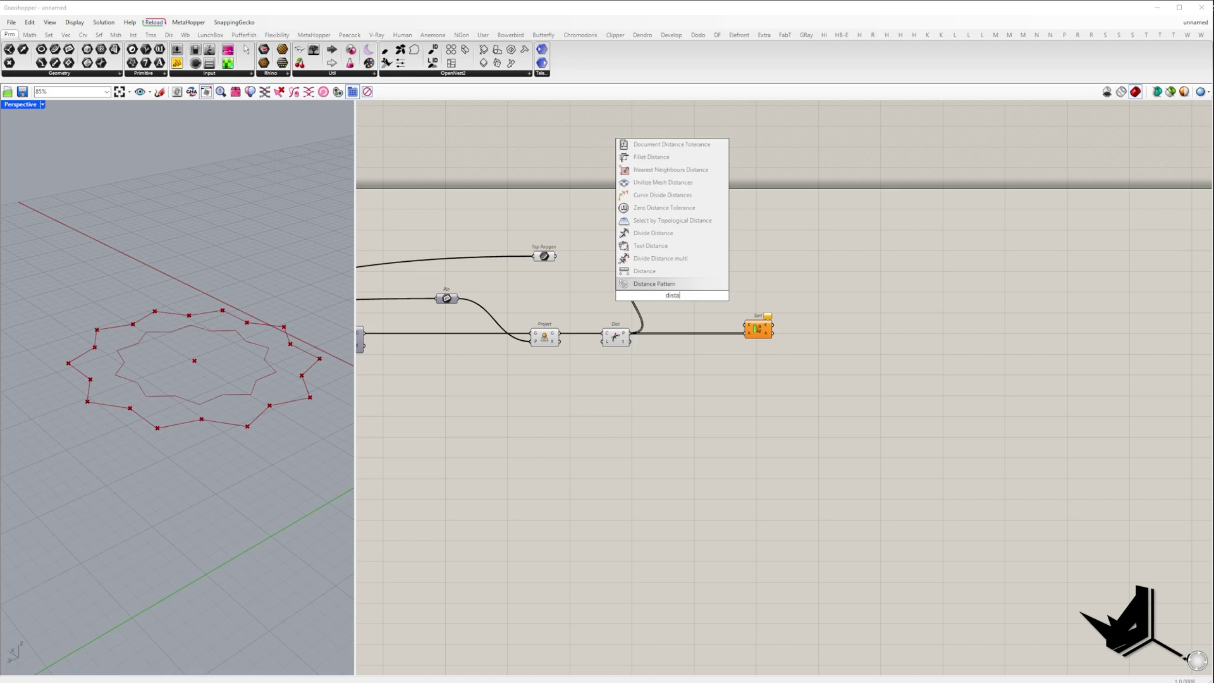
pyautogui.click(661, 272)
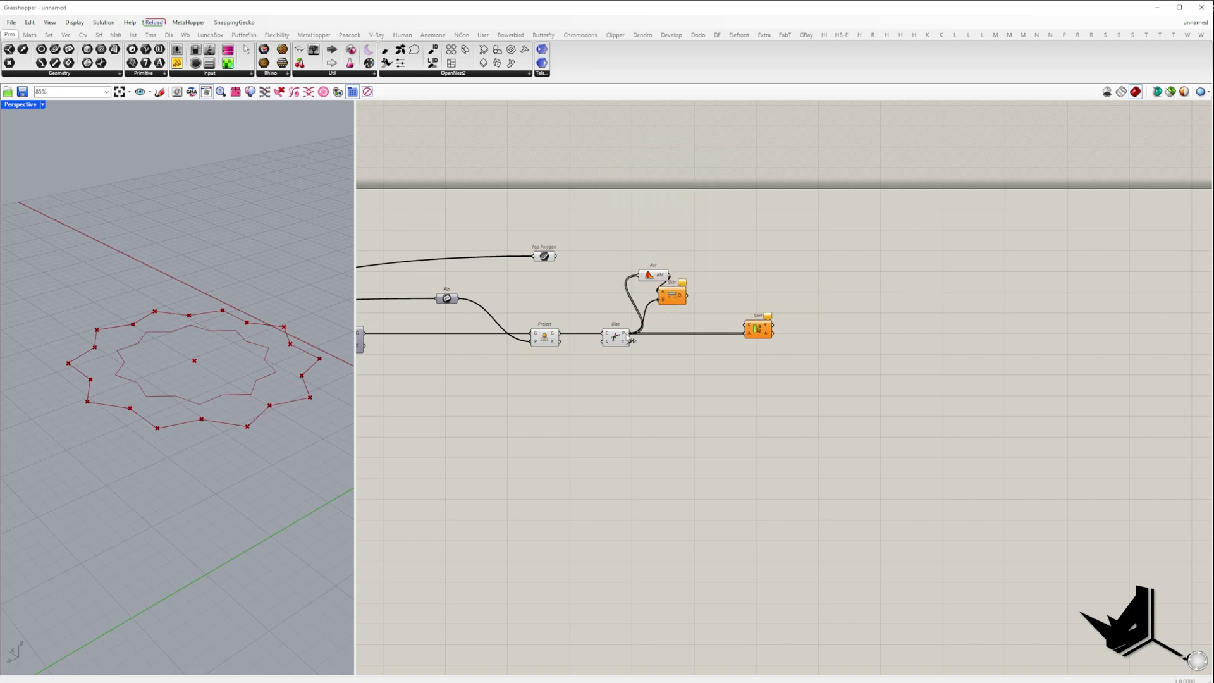
pyautogui.moveTo(672, 297)
pyautogui.mouseDown()
pyautogui.moveTo(693, 311)
pyautogui.moveTo(662, 292)
pyautogui.mouseUp()
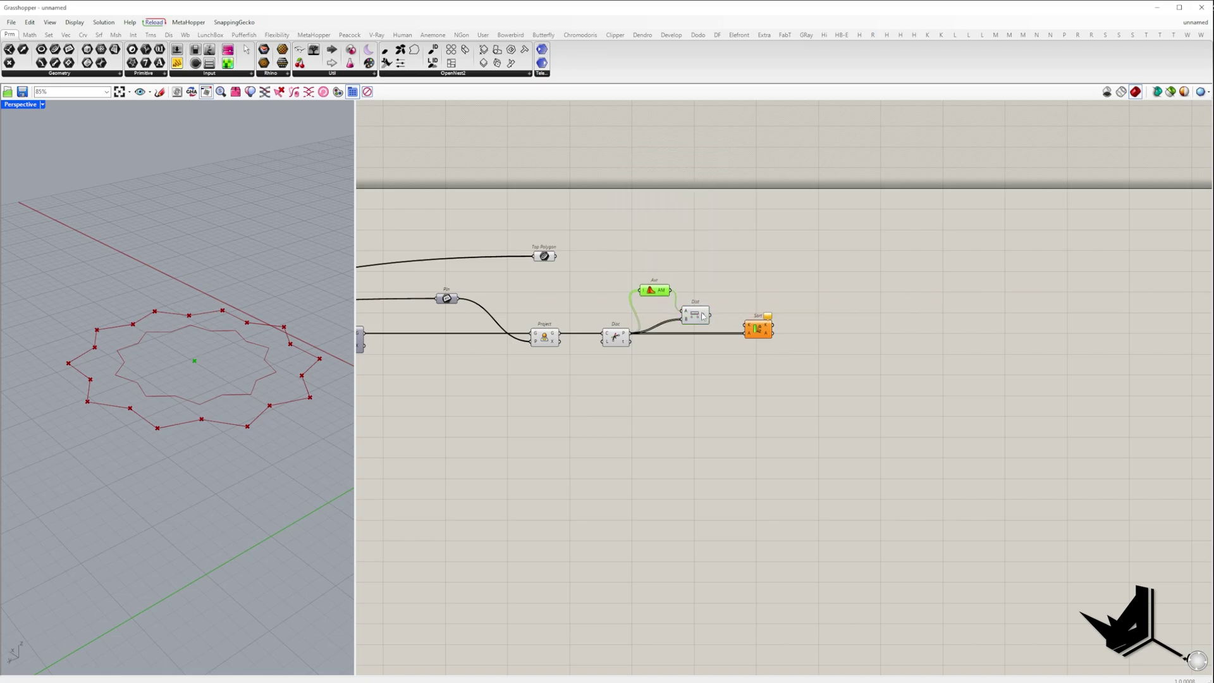
pyautogui.click(748, 328)
# - Add a List Item component that picks the first vertex from the sorted points
pyautogui.doubleClick(785, 348)
pyautogui.write('ite')
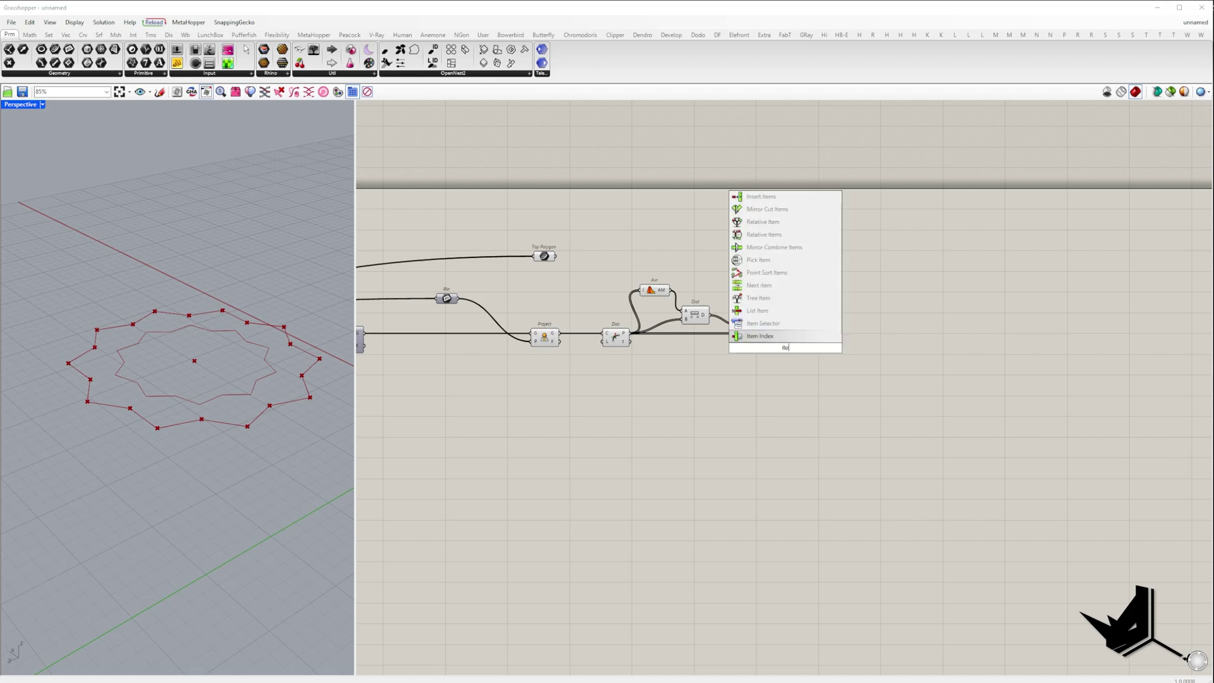
pyautogui.write('m')
pyautogui.click(772, 336)
pyautogui.moveTo(776, 343); pyautogui.dragTo(827, 342)
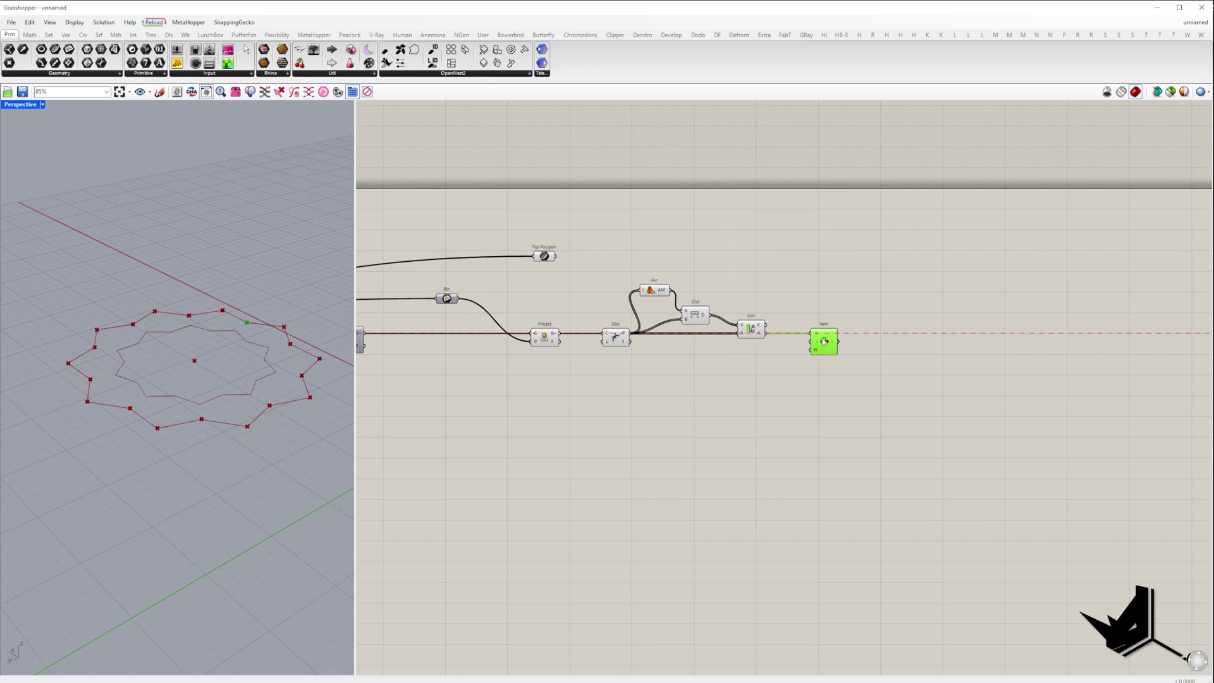
# - Add a Pull Point component and feed it the vertex picked by List Item
pyautogui.moveTo(311, 405); pyautogui.dragTo(164, 421, button='right')
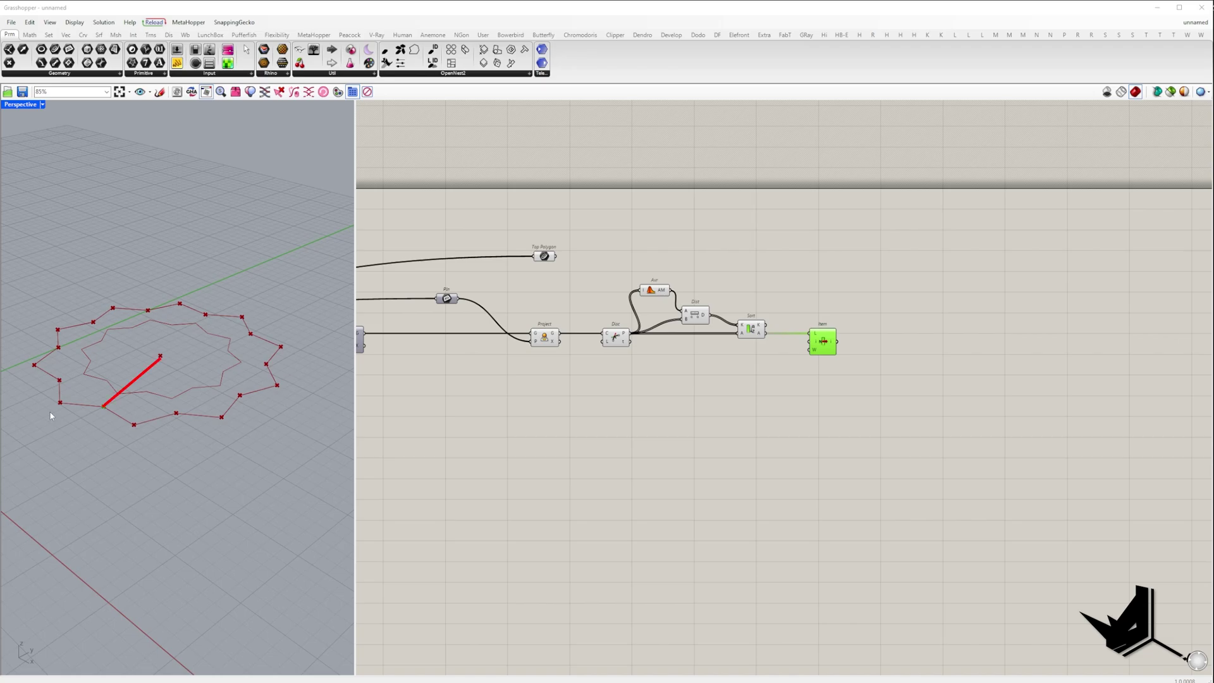
pyautogui.doubleClick(863, 443)
pyautogui.write('pull')
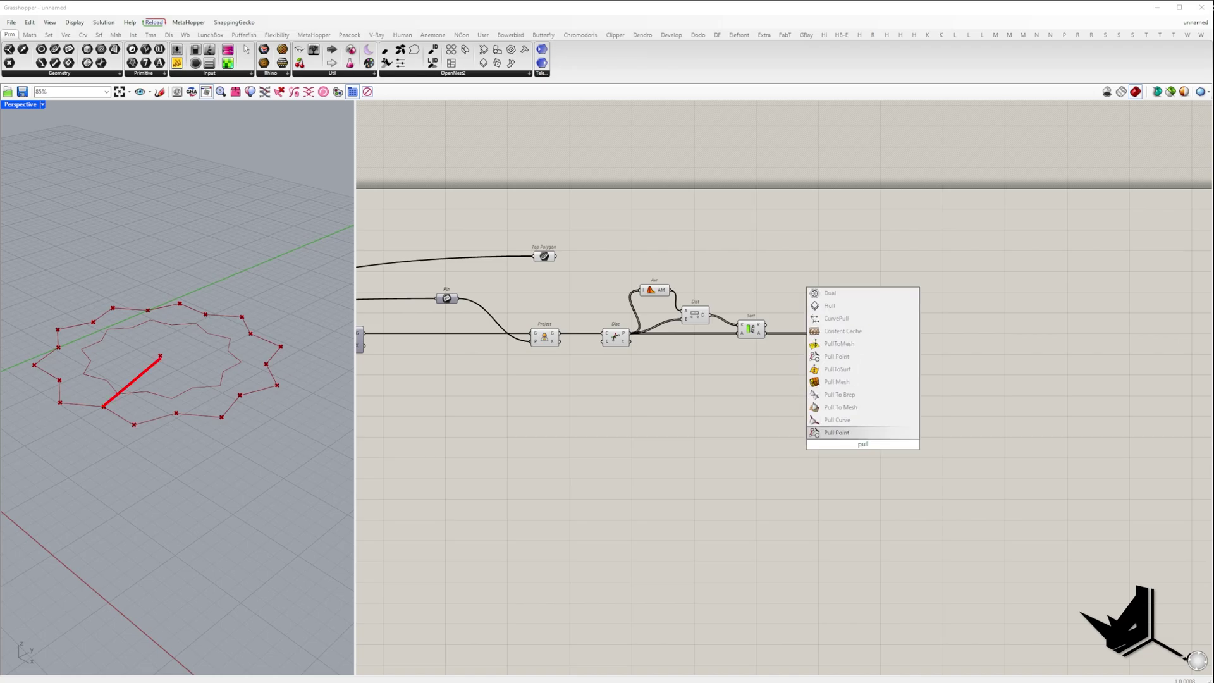
pyautogui.press('Return')
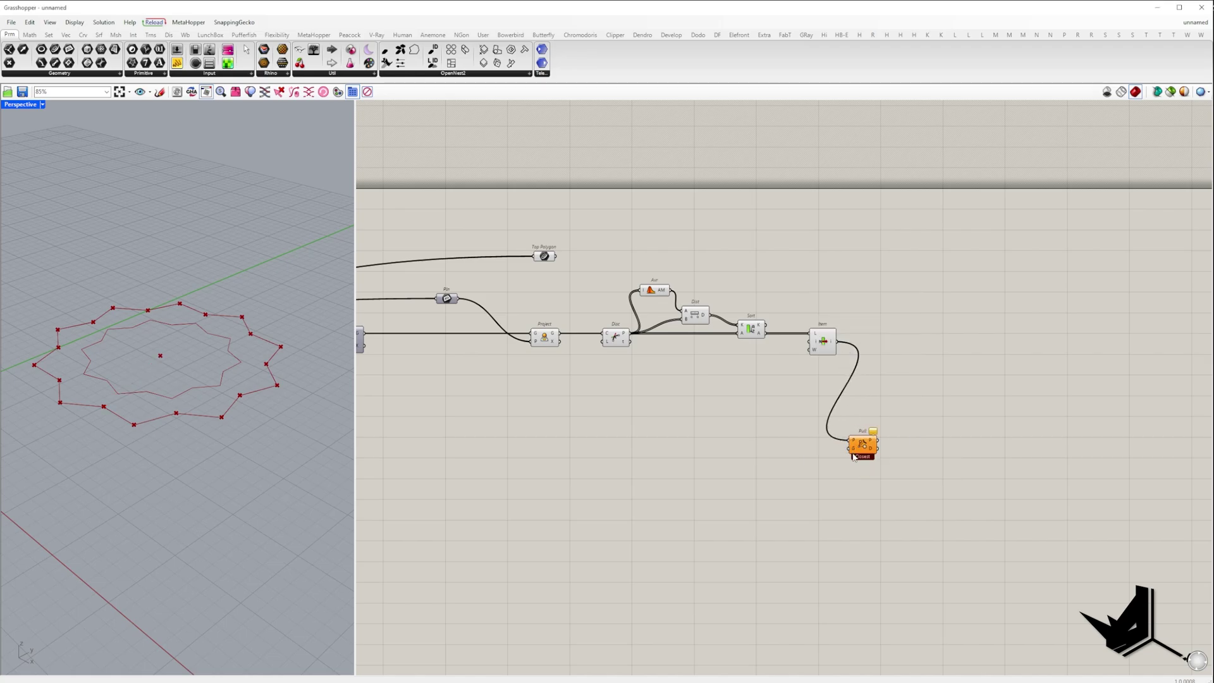
# - Feed the Top Polygon curve into Pull Point's geometry input and arrange both components below List Item
pyautogui.moveTo(857, 455); pyautogui.dragTo(887, 350)
pyautogui.moveTo(551, 257); pyautogui.dragTo(797, 430)
pyautogui.moveTo(889, 348); pyautogui.dragTo(897, 424)
# - Add a Distance component between the average point and the picked vertex, and name it Distance A
pyautogui.doubleClick(898, 363)
pyautogui.write('d')
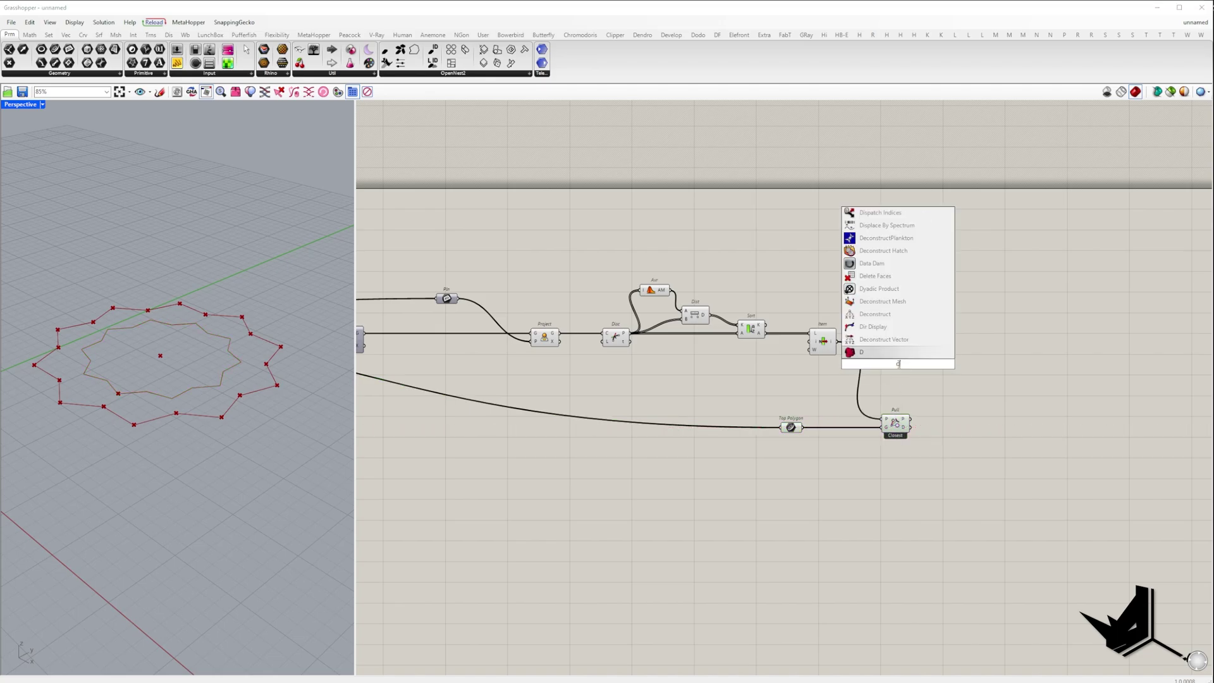
pyautogui.write('istance')
pyautogui.press('Return')
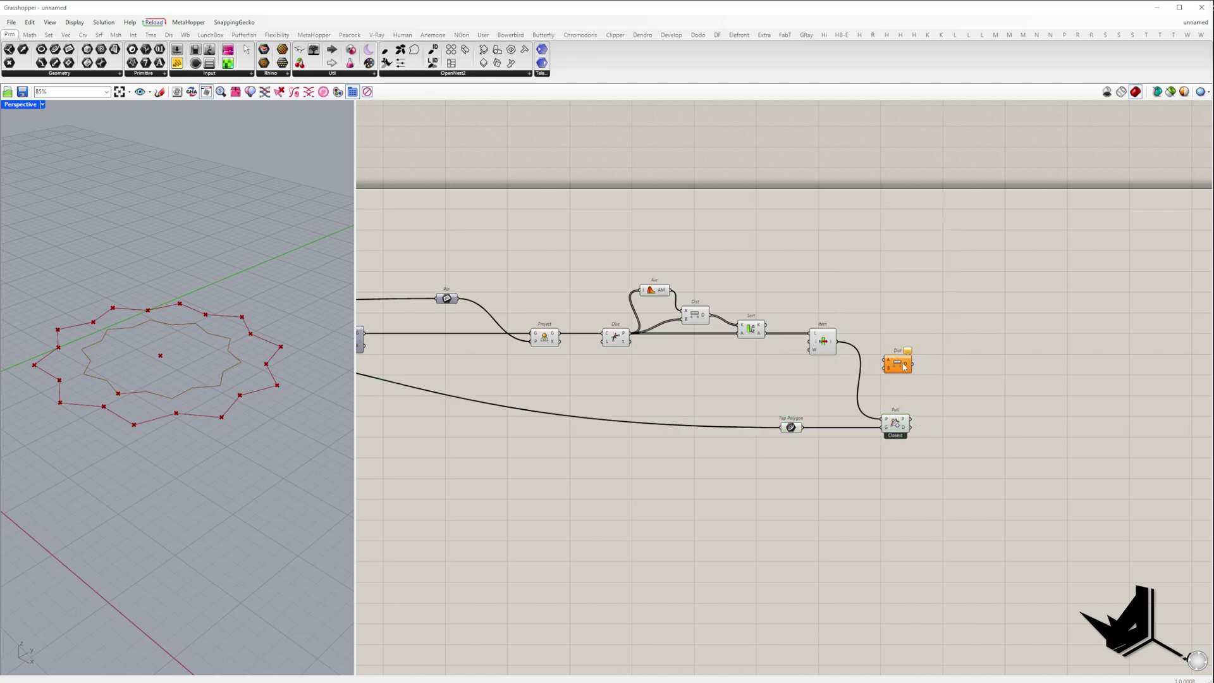
pyautogui.moveTo(898, 370); pyautogui.dragTo(829, 305)
pyautogui.moveTo(671, 290); pyautogui.dragTo(912, 336)
pyautogui.rightClick(912, 296)
pyautogui.write('A')
pyautogui.press('Return')
# - Create a second distance component between the average point and the pulled point, and name it Distance B
pyautogui.moveTo(911, 420); pyautogui.dragTo(897, 342)
pyautogui.moveTo(951, 367); pyautogui.dragTo(908, 289)
pyautogui.moveTo(909, 293); pyautogui.dragTo(957, 293)
pyautogui.rightClick(954, 339)
pyautogui.moveTo(1004, 347); pyautogui.dragTo(997, 346)
pyautogui.write('B')
pyautogui.press('Return')
# - Add a Division component that divides Distance B by Distance A
pyautogui.moveTo(1026, 316); pyautogui.dragTo(907, 341, button='right')
pyautogui.doubleClick(905, 339)
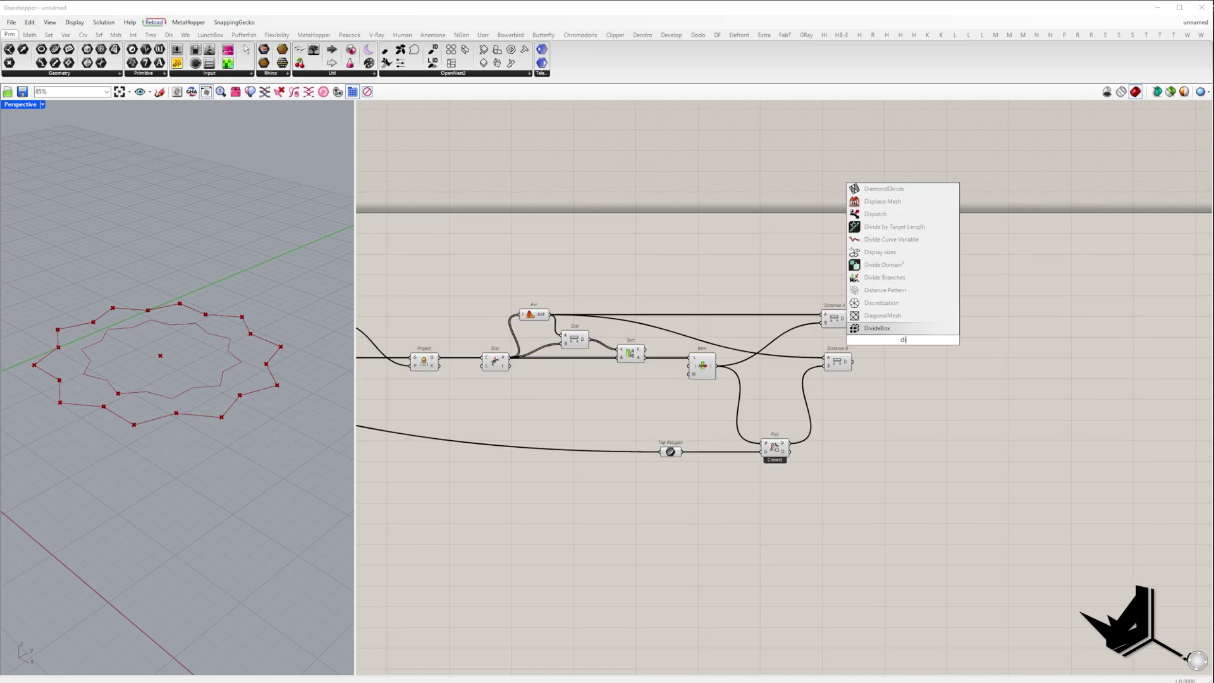
pyautogui.write('divis')
pyautogui.click(891, 329)
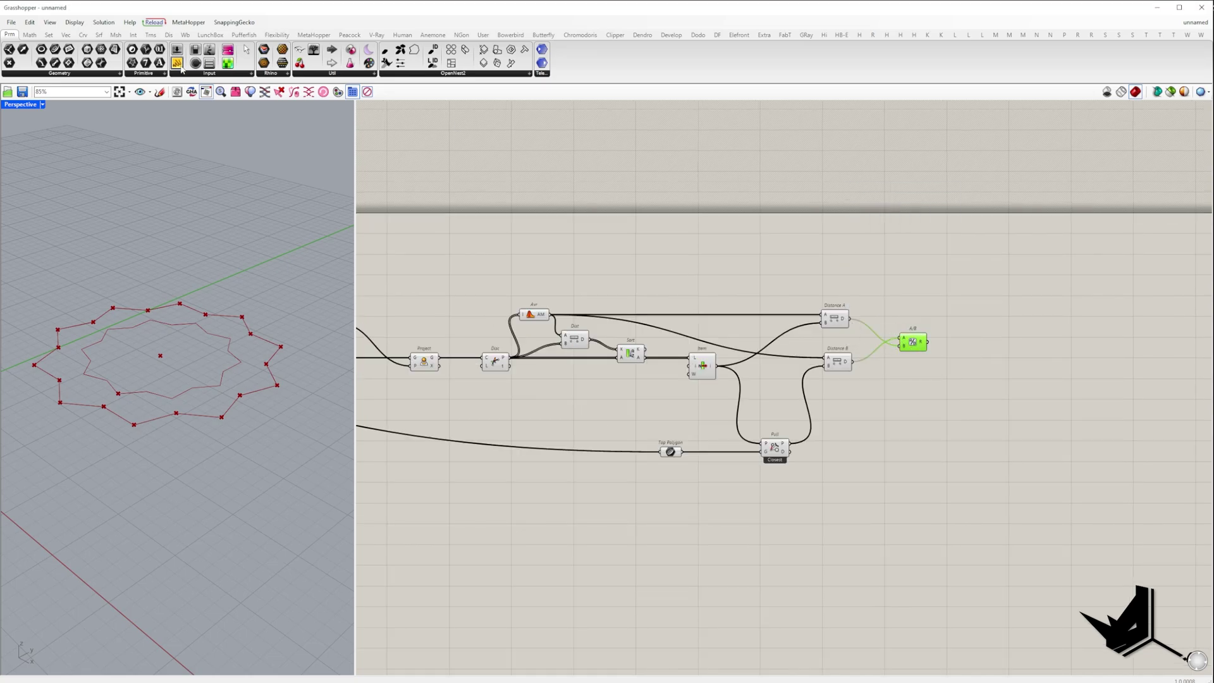
# - Attach a panel to the division result and name it Scaling Factor
pyautogui.moveTo(944, 339); pyautogui.dragTo(968, 348)
pyautogui.rightClick(990, 339)
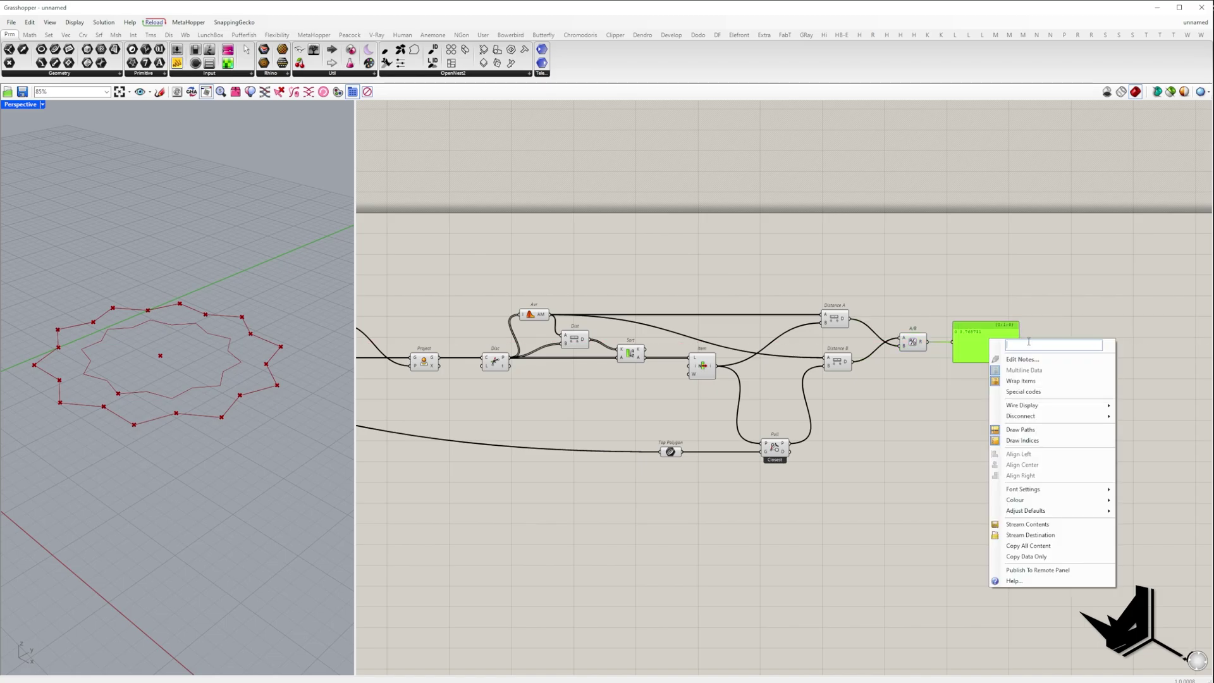
pyautogui.write('Scaling Factor')
pyautogui.press('Return')
pyautogui.click(1049, 402)
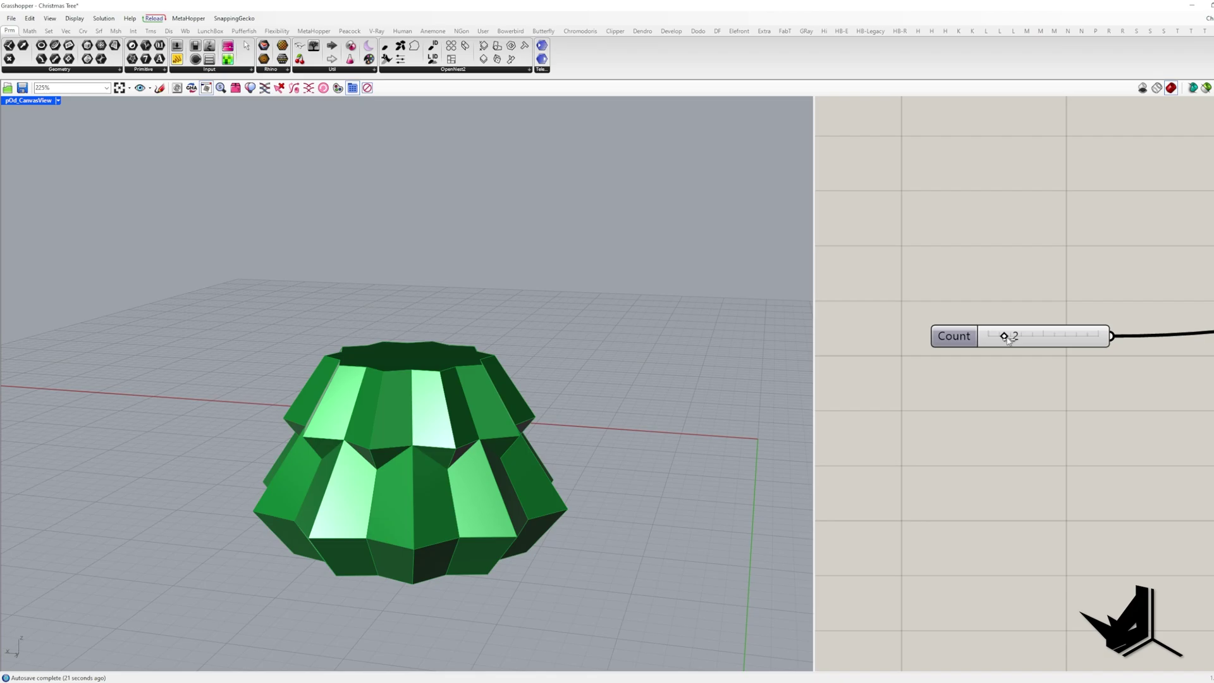
# - Raise the Count slider in the finished Christmas Tree definition to preview more tiers
pyautogui.moveTo(1008, 340); pyautogui.dragTo(1077, 342)
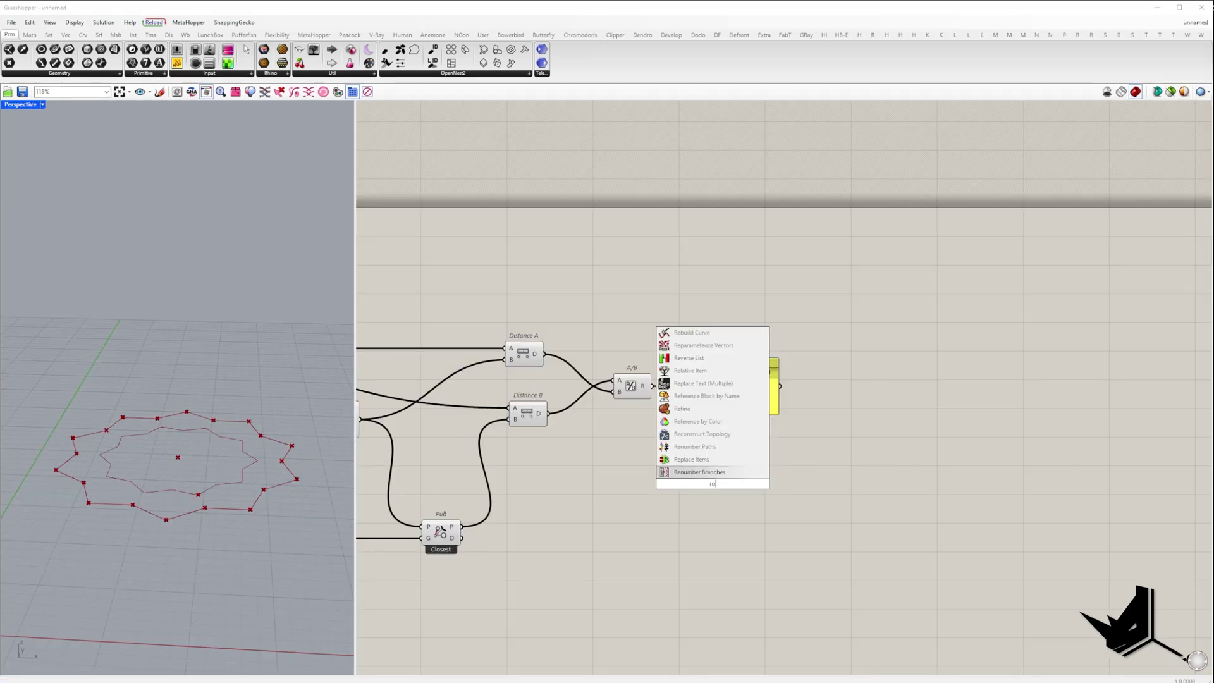
# - Add a Repeat Data component fed by the division result and place it below the Scaling Factor panel
pyautogui.write('ea')
pyautogui.press('Return')
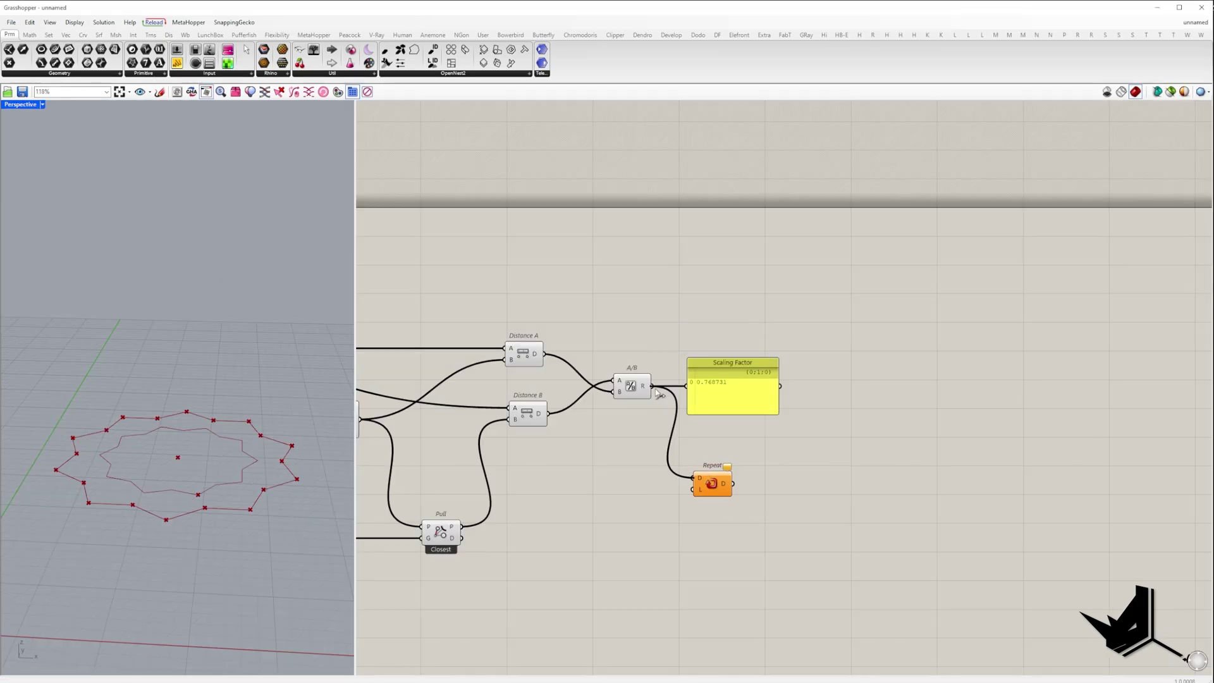
pyautogui.moveTo(713, 485); pyautogui.dragTo(823, 583)
# - Add a 1 to 20 slider for Repeat Data's length input and set it to 7
pyautogui.doubleClick(721, 578)
pyautogui.write('1<20')
pyautogui.press('Return')
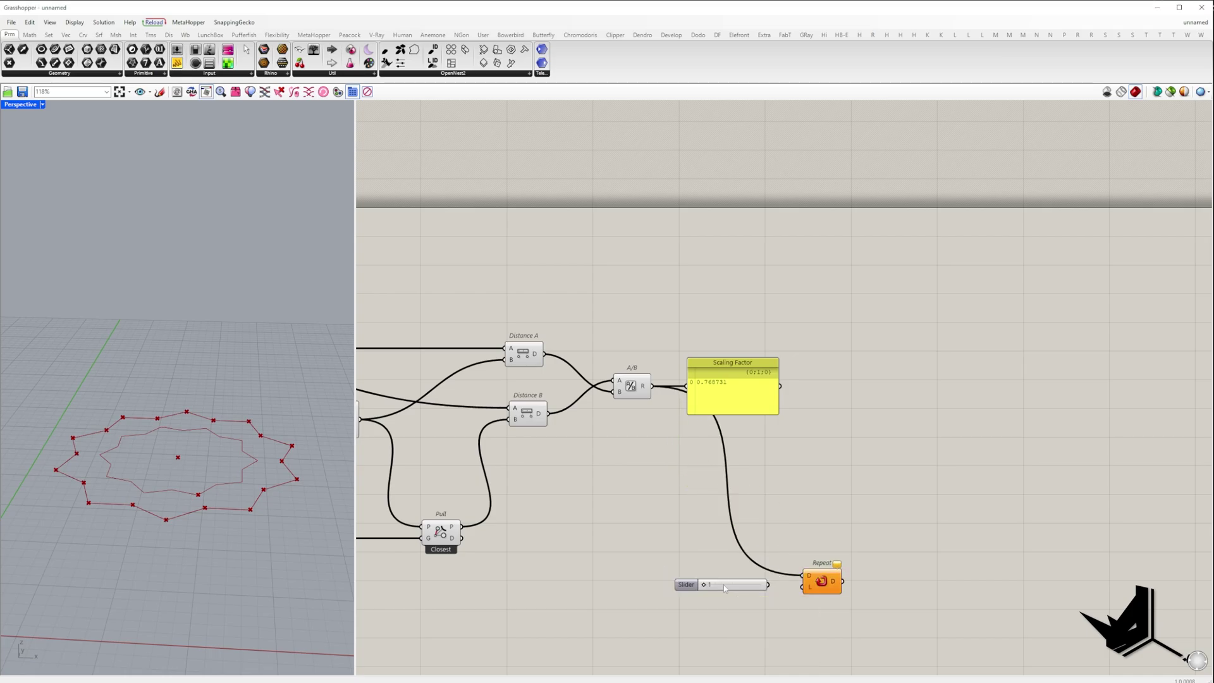
pyautogui.moveTo(769, 586); pyautogui.dragTo(810, 587)
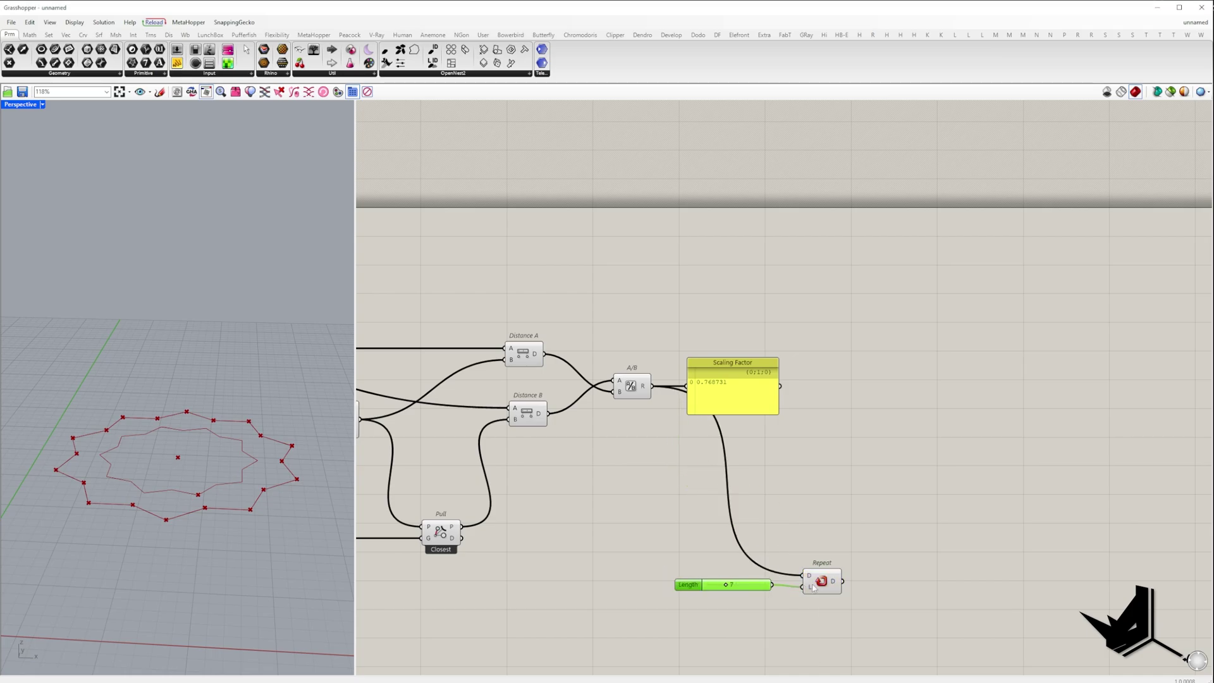
pyautogui.click(812, 582)
# - Move the Scaling Factor panel up and attach a new panel to the Repeat Data output
pyautogui.moveTo(696, 408); pyautogui.dragTo(704, 339)
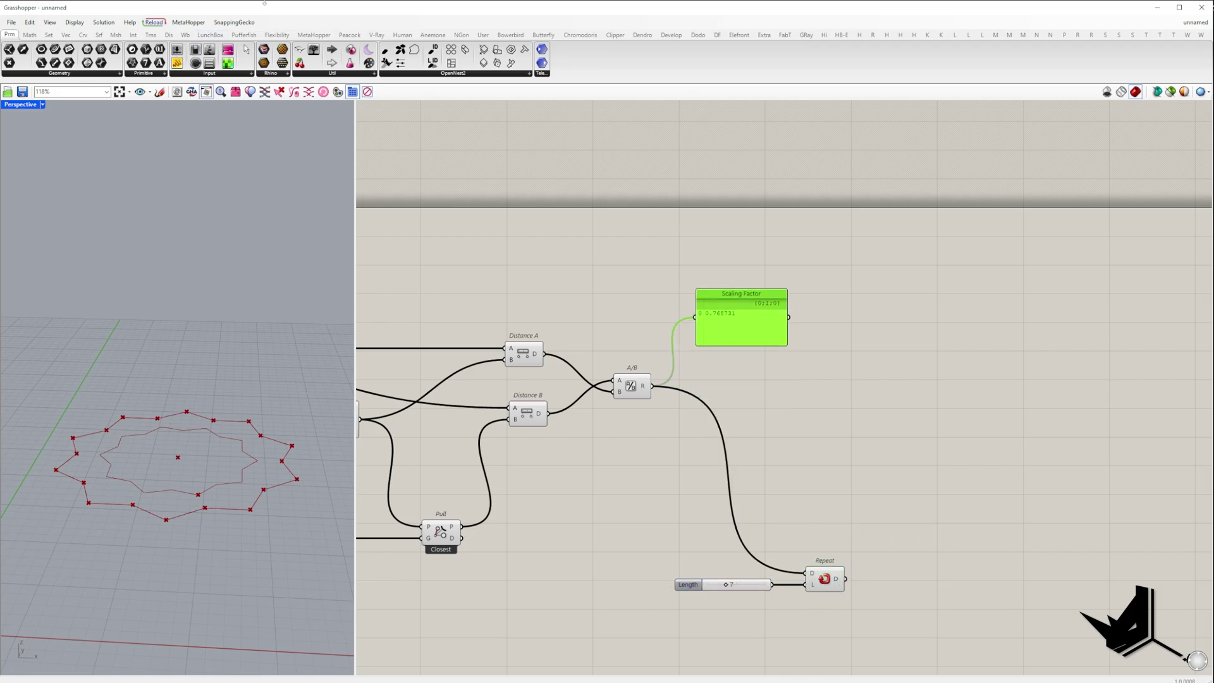
pyautogui.click(907, 511)
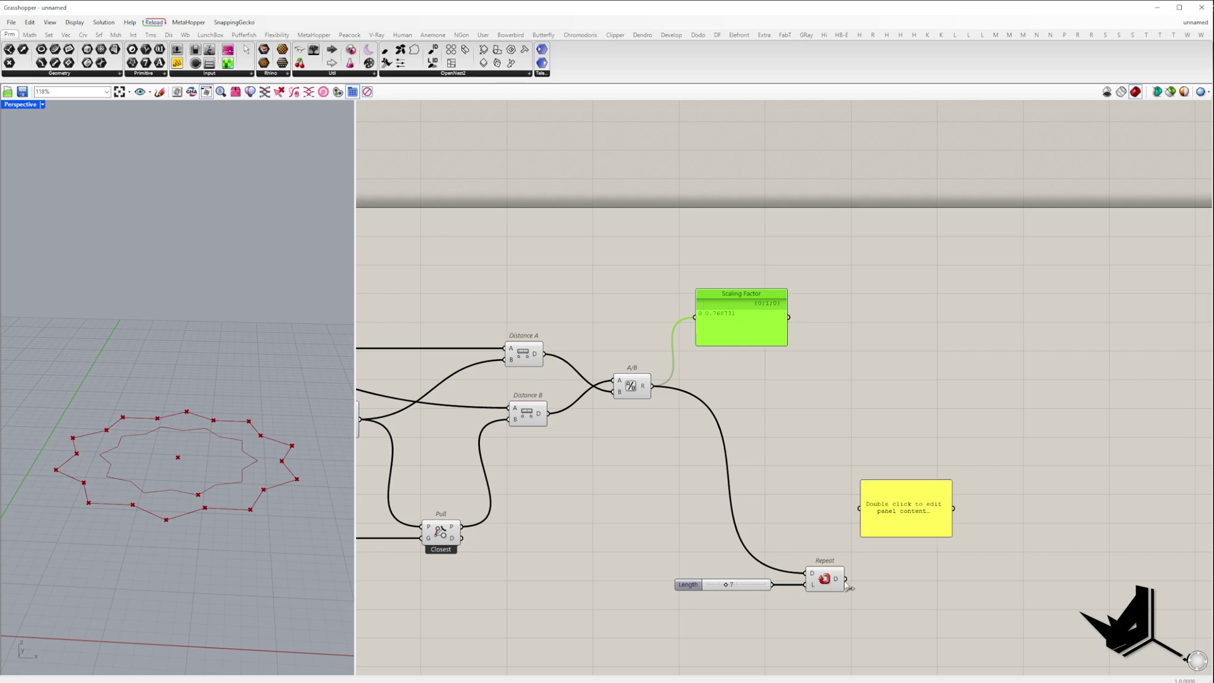
pyautogui.moveTo(846, 580); pyautogui.dragTo(909, 513)
pyautogui.scroll(2, 909, 512)
# - Add a Mass Multiplication component and feed it the repeated scaling factors
pyautogui.doubleClick(793, 465)
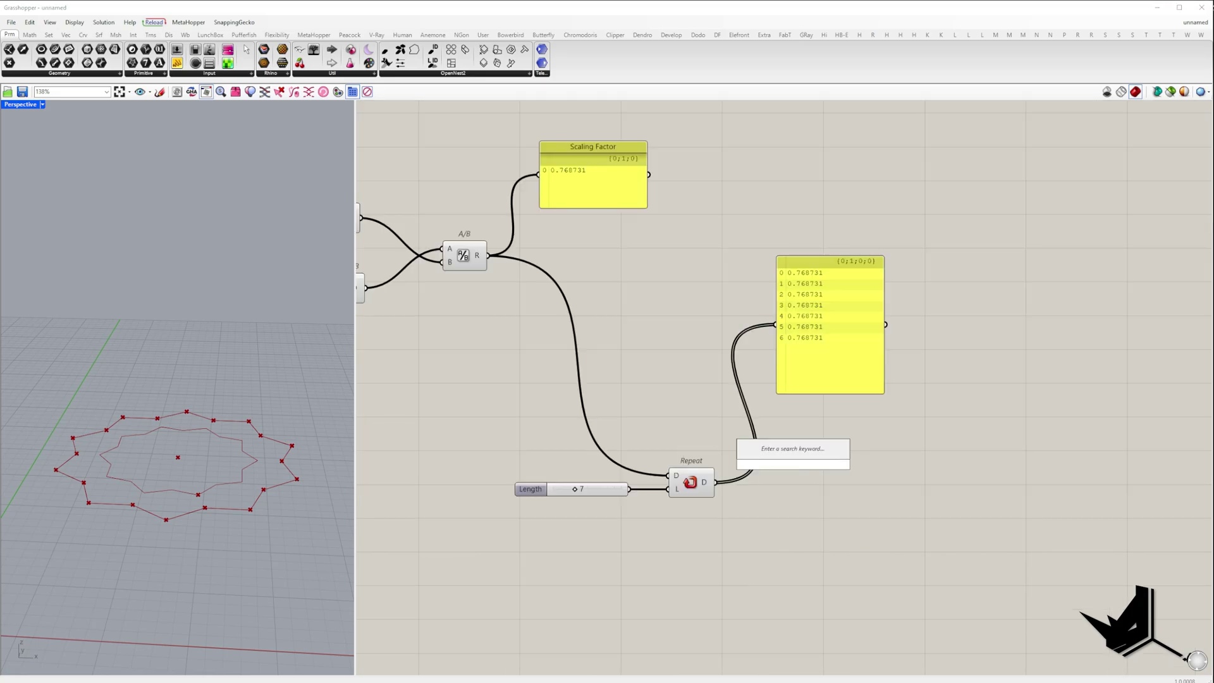
pyautogui.write('mass mul')
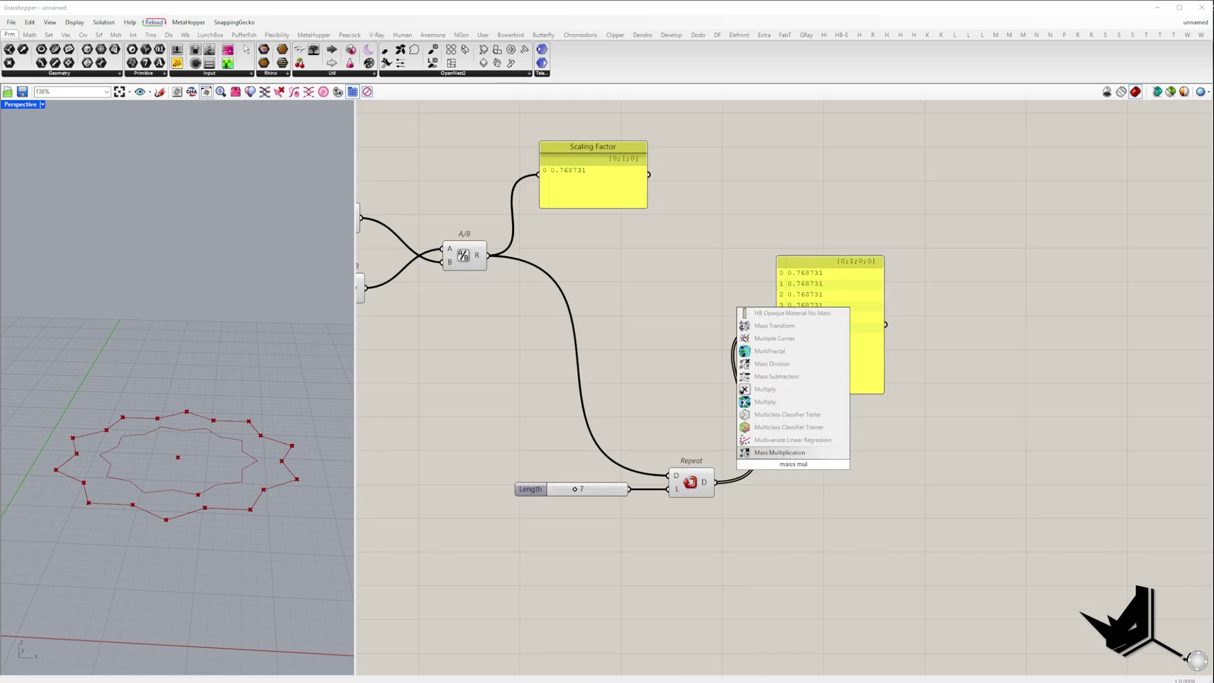
pyautogui.press('Return')
pyautogui.moveTo(723, 482); pyautogui.dragTo(719, 483)
pyautogui.moveTo(797, 468); pyautogui.dragTo(831, 485)
# - Duplicate the repeated-data panel and connect the copy to Mass Multiplication's partial results
pyautogui.moveTo(841, 328); pyautogui.dragTo(1041, 324)
pyautogui.moveTo(834, 484); pyautogui.dragTo(911, 486)
pyautogui.moveTo(978, 317); pyautogui.dragTo(978, 319)
pyautogui.moveTo(1020, 354); pyautogui.dragTo(1022, 358)
pyautogui.click(1027, 428)
pyautogui.moveTo(1028, 432); pyautogui.dragTo(933, 427, button='right')
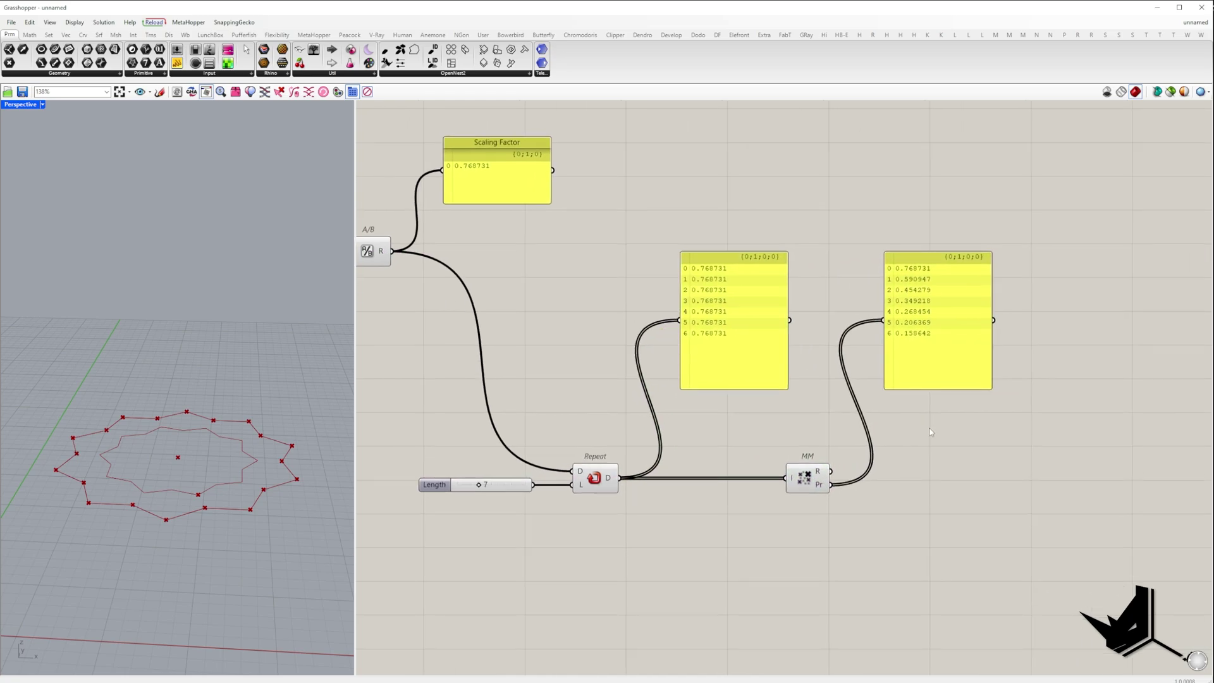
# - Add an Insert Items component and feed its list input with Mass Multiplication's partial results
pyautogui.doubleClick(968, 482)
pyautogui.write('insert')
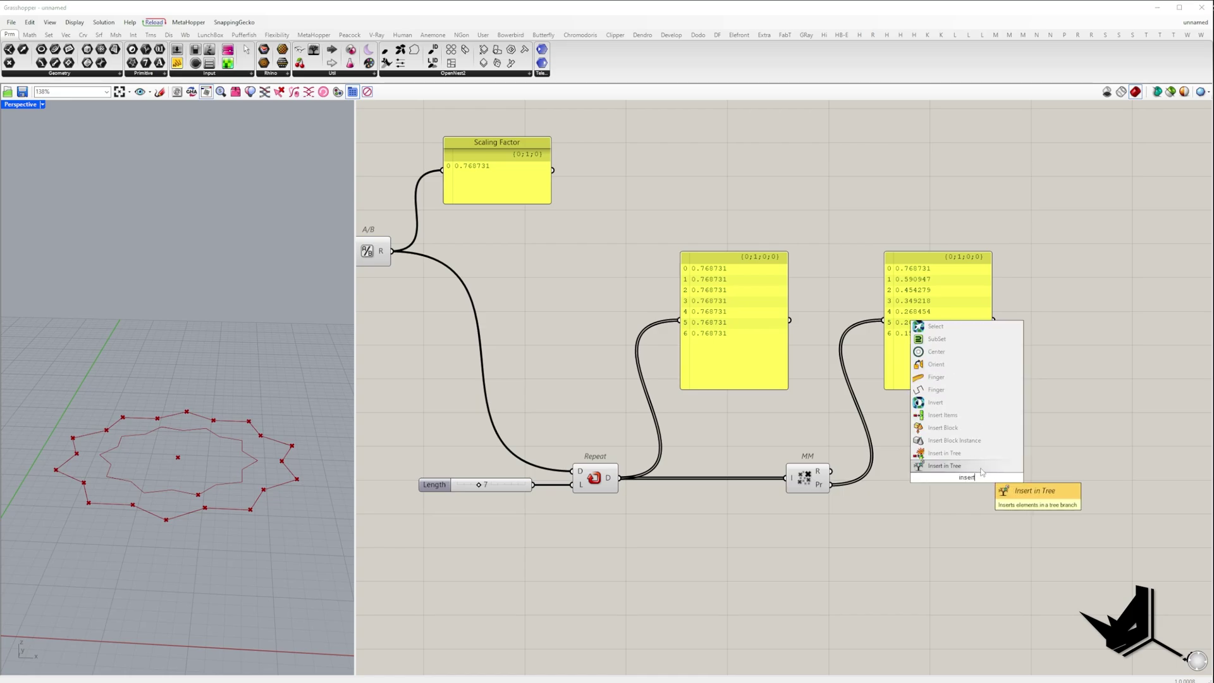
pyautogui.click(955, 415)
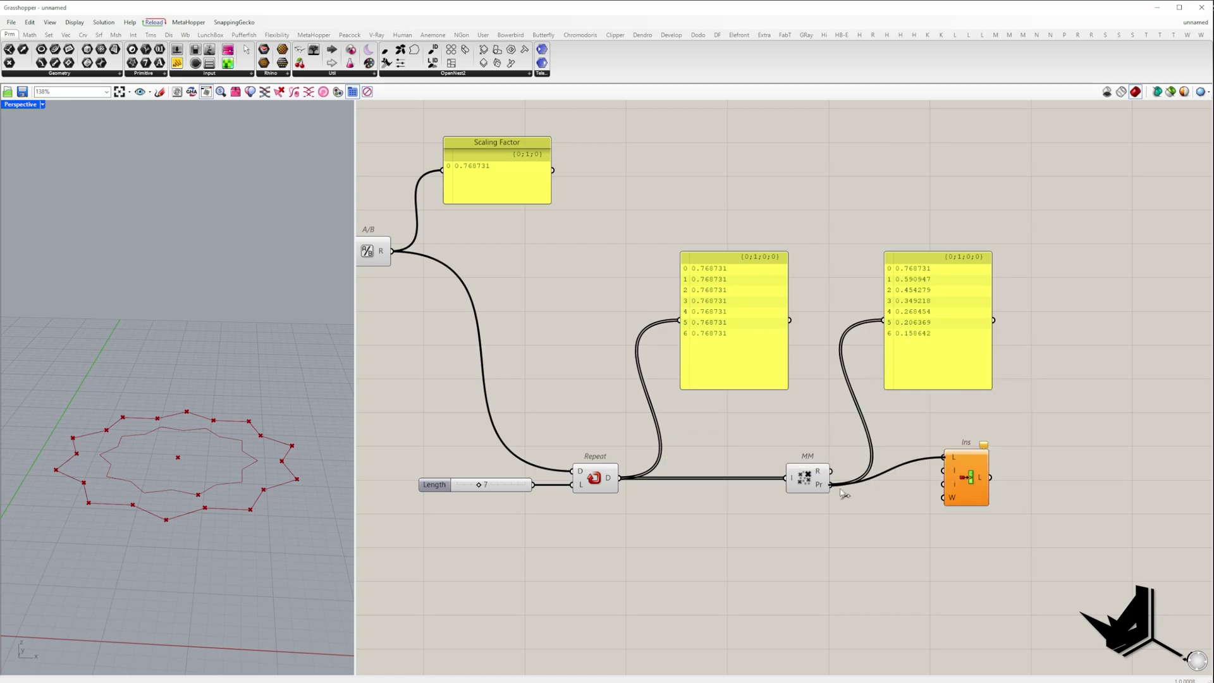
pyautogui.moveTo(982, 469); pyautogui.dragTo(1118, 497)
# - Connect two panels to Insert Items, supplying 1 as the item and 0 as the insertion index
pyautogui.doubleClick(1016, 541)
pyautogui.write('//1')
pyautogui.press('Return')
pyautogui.scroll(2, 1016, 541)
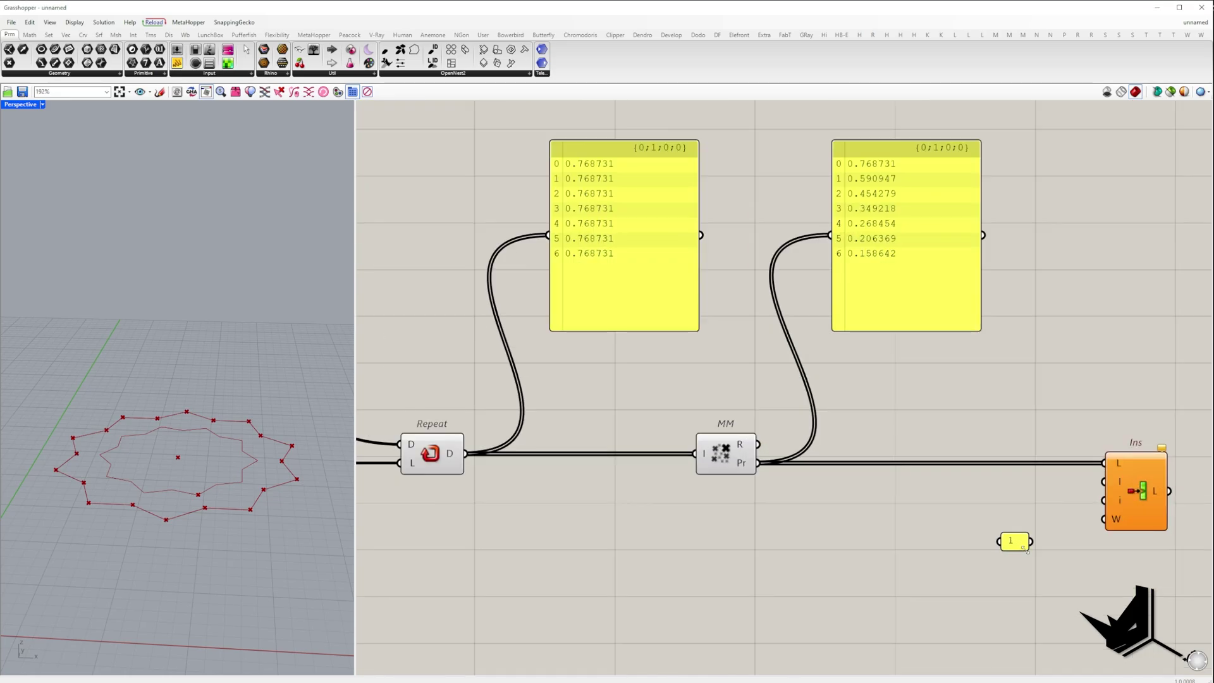
pyautogui.hotkey('ctrl', 'c')
pyautogui.hotkey('ctrl', 'v')
pyautogui.moveTo(1016, 534); pyautogui.dragTo(1104, 500)
pyautogui.doubleClick(1006, 578)
pyautogui.write('0')
pyautogui.click(1037, 666)
# - Copy the partial results panel and attach the copy to the Insert Items output
pyautogui.scroll(-2, 1104, 500)
pyautogui.moveTo(1101, 500); pyautogui.dragTo(903, 506, button='right')
pyautogui.click(765, 358)
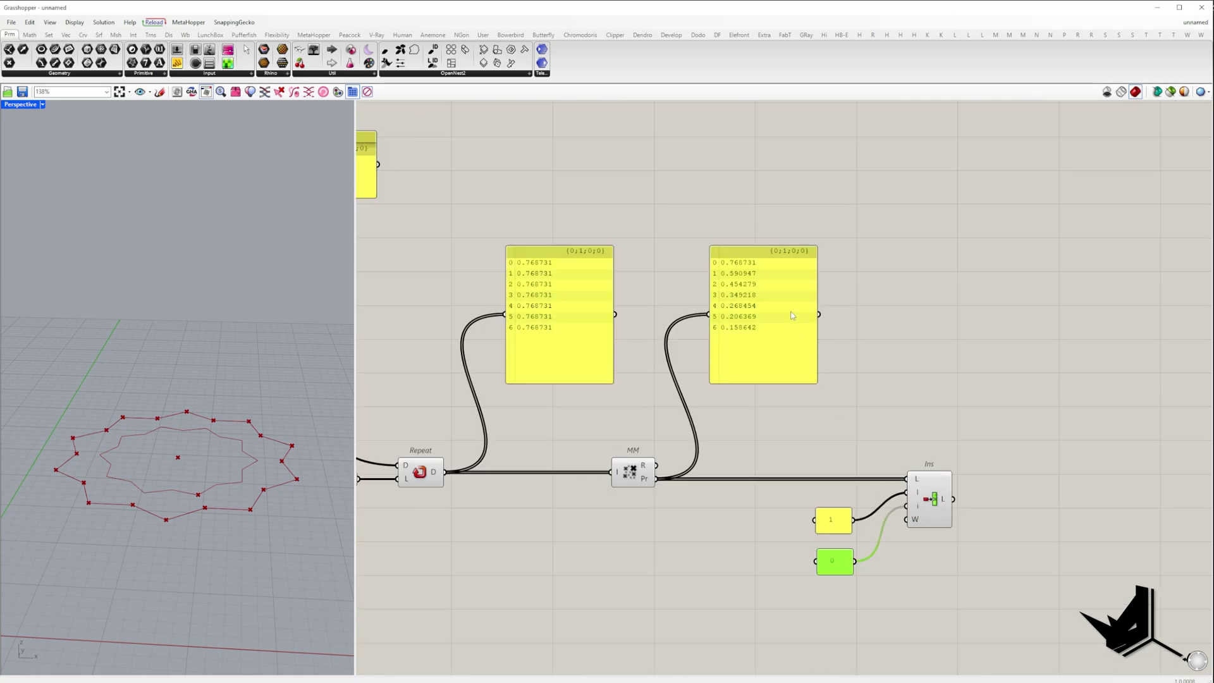
pyautogui.keyDown('alt'); pyautogui.moveTo(766, 357); pyautogui.dragTo(1102, 394); pyautogui.keyUp('alt')
pyautogui.moveTo(954, 500); pyautogui.dragTo(1045, 351)
pyautogui.moveTo(1084, 398); pyautogui.dragTo(1044, 368)
# - Add a Scale component and use the Insert Items list as its scaling factors
pyautogui.scroll(-3, 1033, 408)
pyautogui.doubleClick(1025, 510)
pyautogui.write('scale')
pyautogui.press('Return')
pyautogui.scroll(2, 1024, 504)
pyautogui.moveTo(1012, 525); pyautogui.dragTo(969, 447)
pyautogui.scroll(-3, 987, 466)
pyautogui.moveTo(1016, 499); pyautogui.dragTo(1148, 305)
# - Feed the lofted tier's polygons from the upstream part of the definition into Scale's geometry input
pyautogui.moveTo(430, 338); pyautogui.dragTo(1132, 329, button='right')
pyautogui.scroll(1, 948, 334)
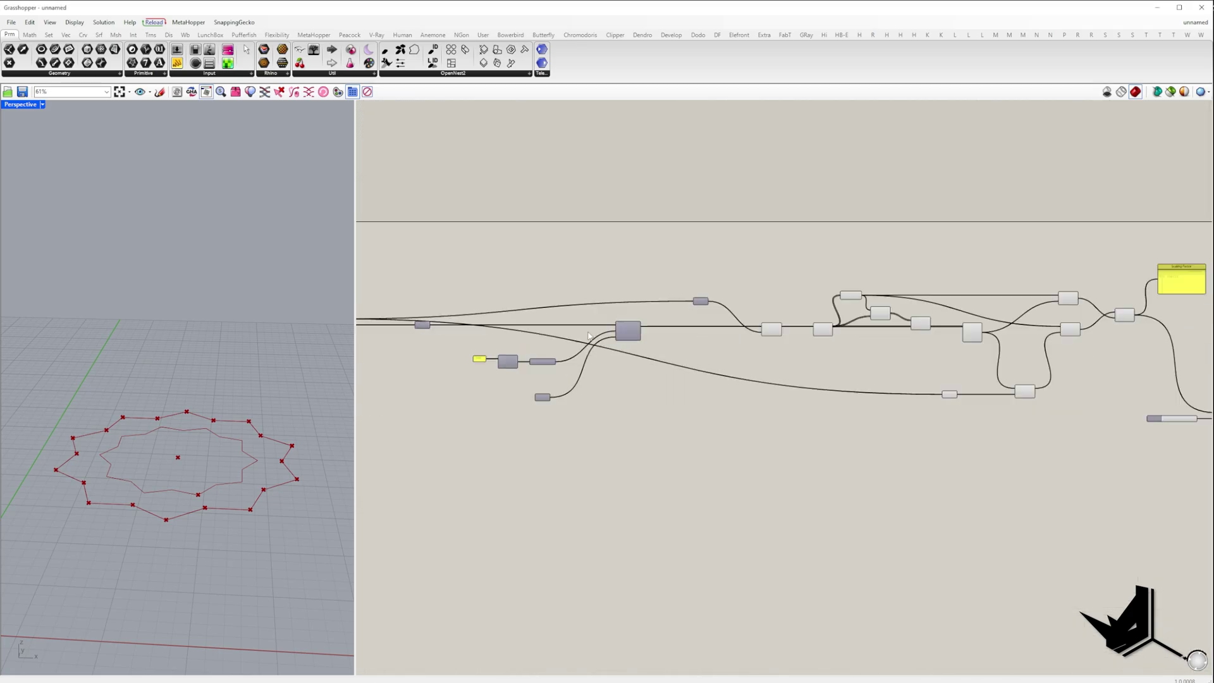
pyautogui.scroll(-7, 761, 332)
pyautogui.moveTo(465, 275); pyautogui.dragTo(1117, 484)
pyautogui.moveTo(991, 345); pyautogui.dragTo(992, 453)
pyautogui.click(543, 354)
pyautogui.scroll(6, 487, 340)
pyautogui.scroll(-8, 484, 362)
pyautogui.moveTo(378, 309); pyautogui.dragTo(906, 148)
pyautogui.scroll(10, 1043, 432)
# - Add a Point parameter linked to the upstream centre point and use it as Scale's centre
pyautogui.doubleClick(653, 341)
pyautogui.write('point')
pyautogui.click(634, 290)
pyautogui.scroll(-7, 946, 382)
pyautogui.moveTo(641, 341); pyautogui.dragTo(621, 364)
pyautogui.scroll(9, 795, 389)
pyautogui.moveTo(802, 386); pyautogui.dragTo(1058, 347)
pyautogui.moveTo(1097, 341); pyautogui.dragTo(698, 357, button='right')
# - Attach a Param Viewer to the Scale output to display its data tree
pyautogui.click(316, 52)
pyautogui.click(801, 274)
pyautogui.moveTo(707, 354); pyautogui.dragTo(864, 217)
pyautogui.rightClick(697, 353)
pyautogui.click(719, 422)
# - Add a Flip Matrix component after Scale and connect its output to the Param Viewer
pyautogui.doubleClick(805, 340)
pyautogui.write('flip')
pyautogui.click(779, 291)
pyautogui.moveTo(718, 354); pyautogui.dragTo(781, 341)
pyautogui.moveTo(803, 342); pyautogui.dragTo(806, 225)
pyautogui.moveTo(866, 215); pyautogui.dragTo(947, 207)
pyautogui.click(910, 323)
# - Place the Loft with its Loft Options and Type slider beside Flip Matrix and loft the flipped curves
pyautogui.scroll(-7, 823, 375)
pyautogui.scroll(-5, 822, 378)
pyautogui.moveTo(659, 423); pyautogui.dragTo(1098, 422, button='right')
pyautogui.scroll(8, 658, 515)
pyautogui.moveTo(801, 559); pyautogui.dragTo(760, 581, button='right')
pyautogui.moveTo(586, 222); pyautogui.dragTo(557, 551)
pyautogui.moveTo(819, 430); pyautogui.dragTo(653, 606)
pyautogui.keyDown('shift'); pyautogui.moveTo(615, 582); pyautogui.dragTo(546, 536); pyautogui.keyUp('shift')
pyautogui.moveTo(691, 473)
pyautogui.mouseDown()
pyautogui.moveTo(854, 447)
pyautogui.moveTo(682, 461)
pyautogui.mouseUp()
pyautogui.scroll(-7, 692, 472)
pyautogui.scroll(5, 759, 452)
pyautogui.click(650, 423)
pyautogui.moveTo(624, 404); pyautogui.dragTo(673, 461)
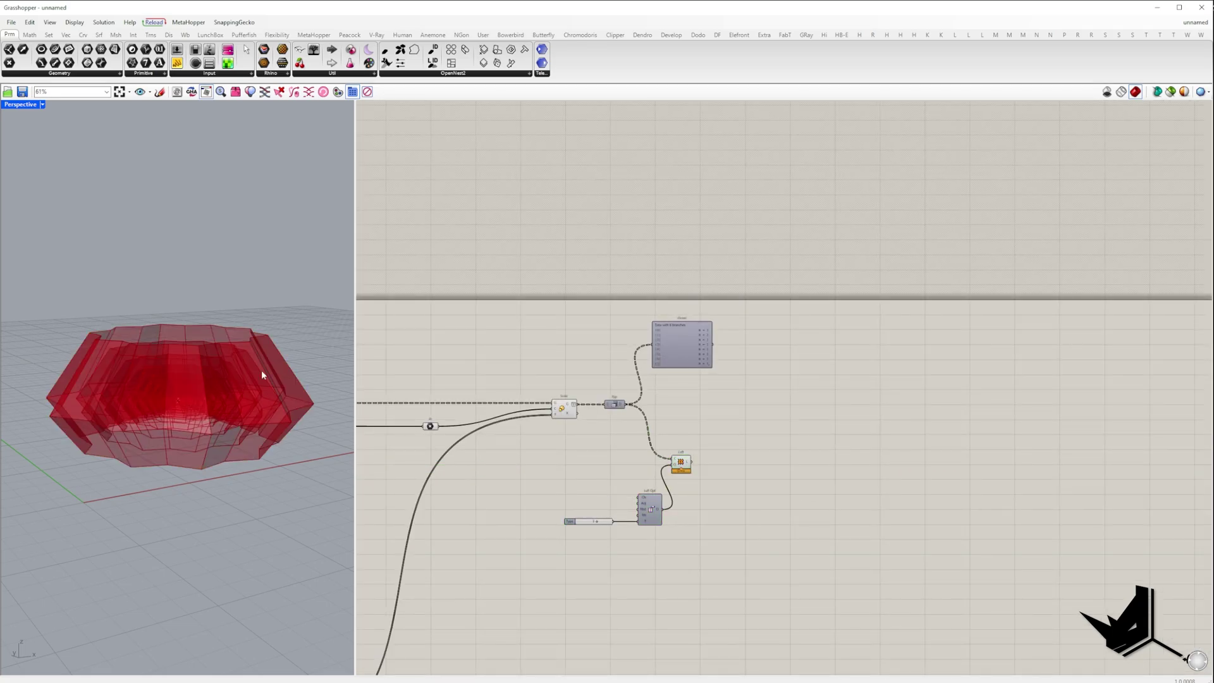
# - Bake the lofted tiers and select the smaller geometry nested inside the first tier
pyautogui.click(685, 467)
pyautogui.middleClick(727, 434)
pyautogui.click(762, 488)
pyautogui.click(772, 476)
pyautogui.click(167, 335)
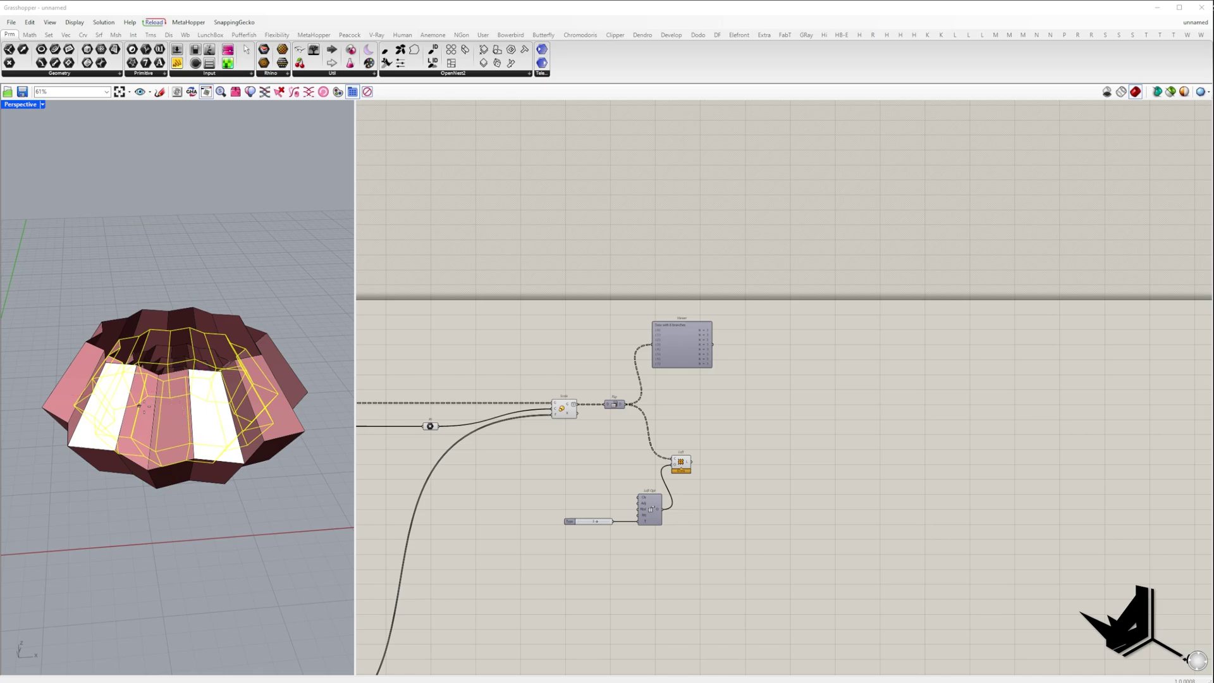
# - Try moving the baked inner geometry from a lower corner point to stack it on the first tier
pyautogui.moveTo(139, 405); pyautogui.dragTo(130, 376, button='right')
pyautogui.scroll(6, 113, 412)
pyautogui.click(94, 413)
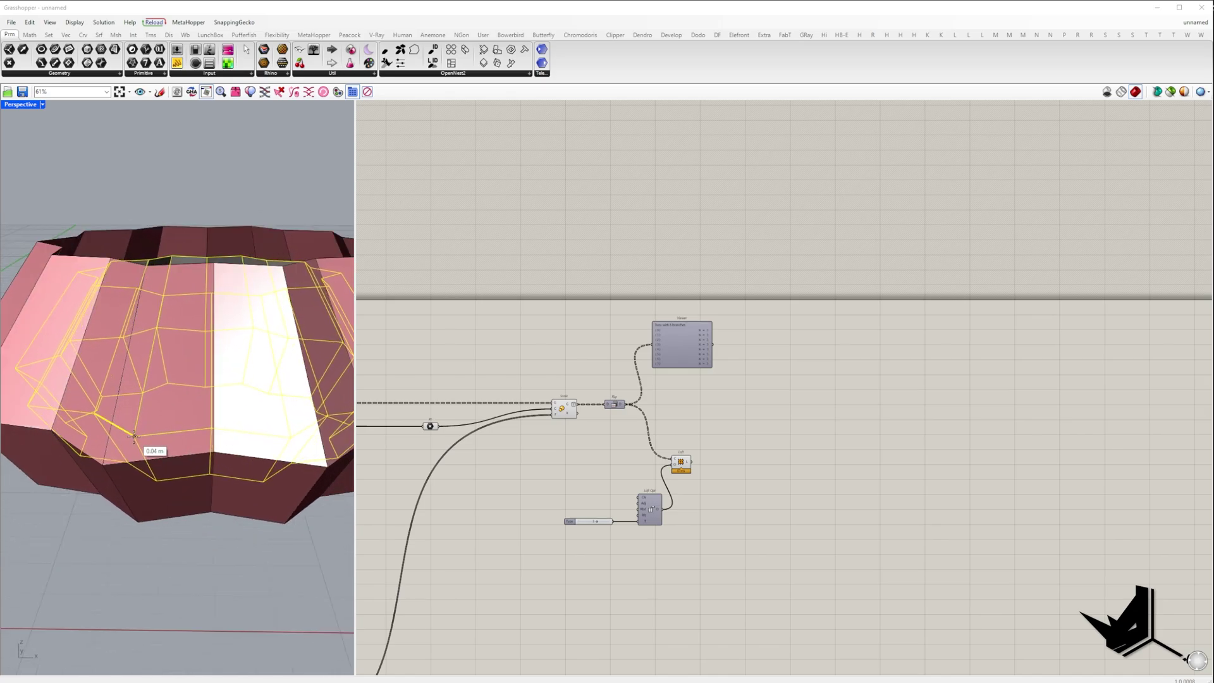
pyautogui.scroll(-6, 141, 444)
pyautogui.moveTo(142, 445); pyautogui.dragTo(144, 384, button='right')
pyautogui.click(96, 358)
# - Move the Loft, Loft Options and Type slider farther away from Flip Matrix to free canvas space
pyautogui.moveTo(716, 550); pyautogui.dragTo(584, 463)
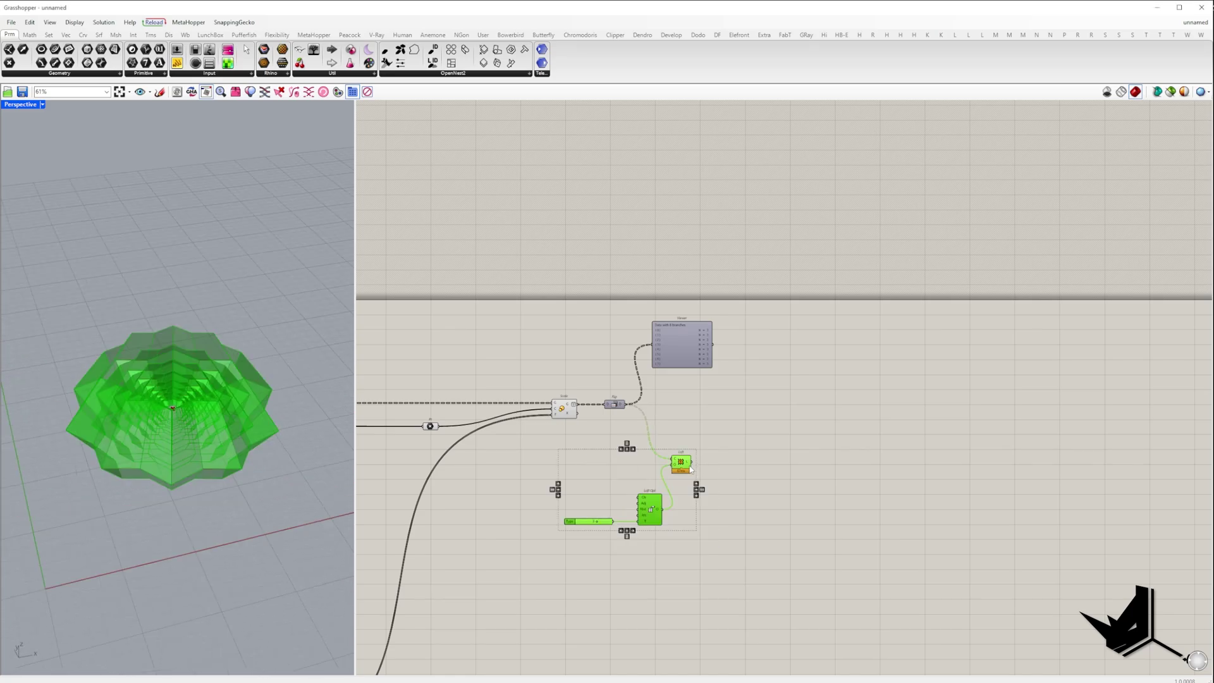
pyautogui.moveTo(692, 468); pyautogui.dragTo(969, 413)
pyautogui.click(707, 457)
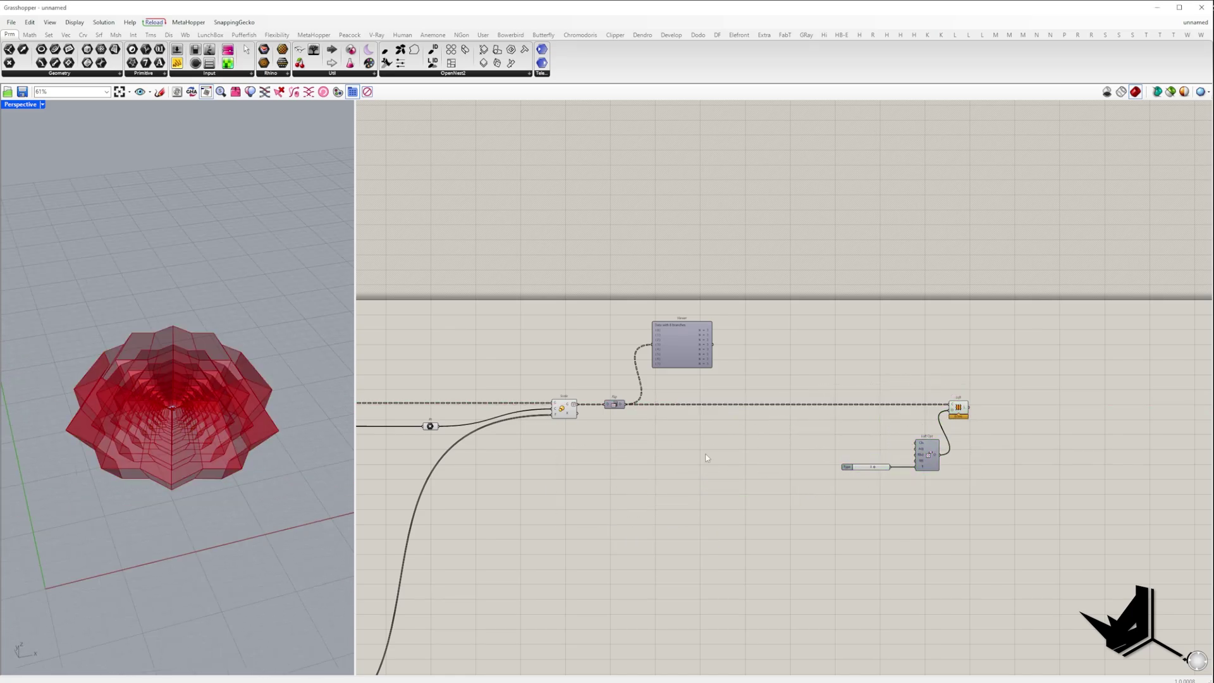
# - Add an Area component and feed it the curves from Flip Matrix
pyautogui.doubleClick(651, 476)
pyautogui.write('area')
pyautogui.click(636, 466)
pyautogui.scroll(4, 687, 545)
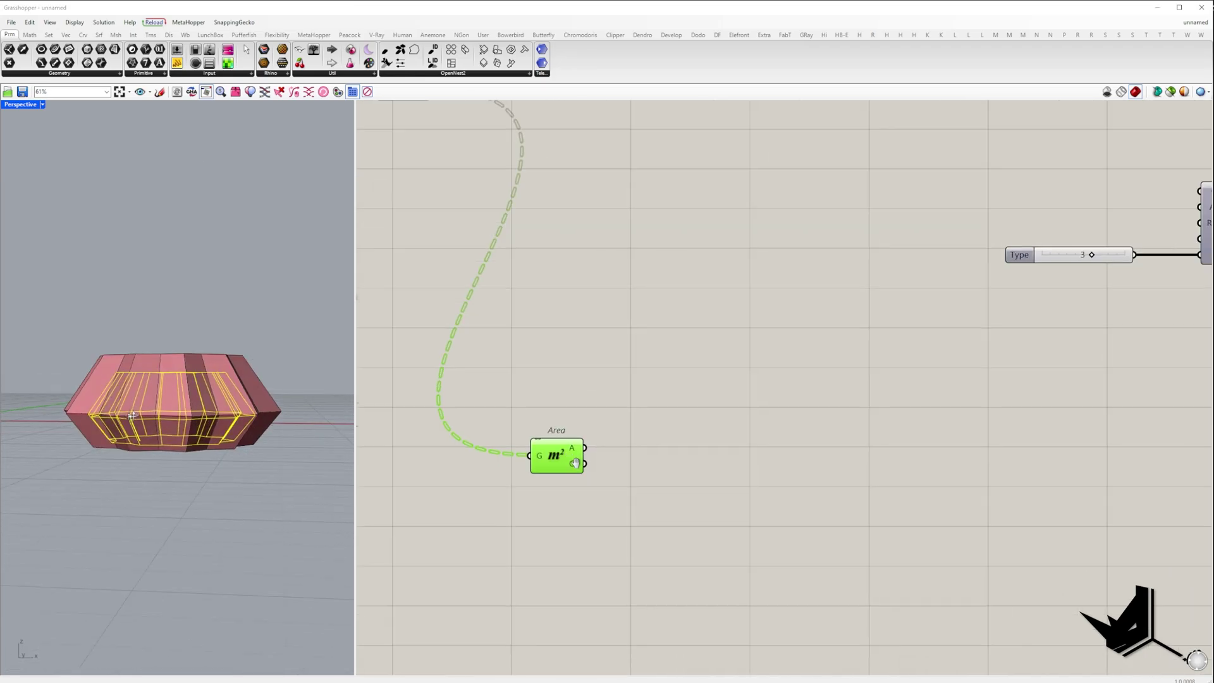
# - Add a Relative Item component and feed its tree input with the area centroids
pyautogui.click(618, 453)
pyautogui.doubleClick(619, 452)
pyautogui.write('relat')
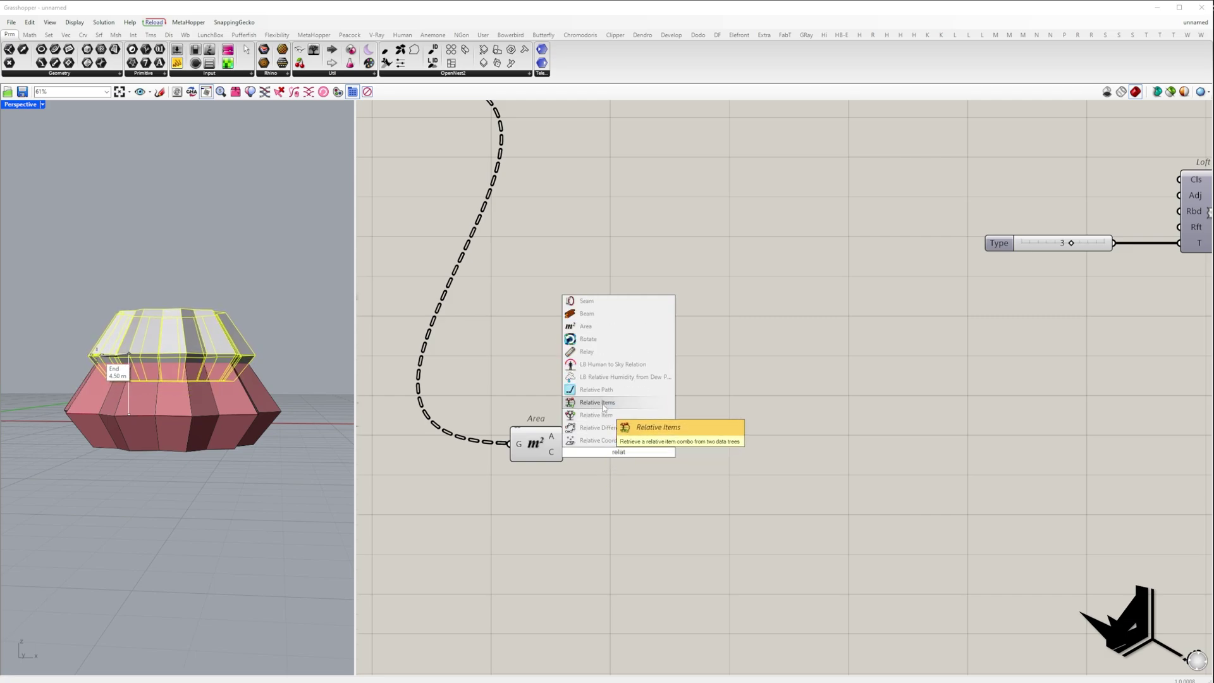
pyautogui.click(602, 414)
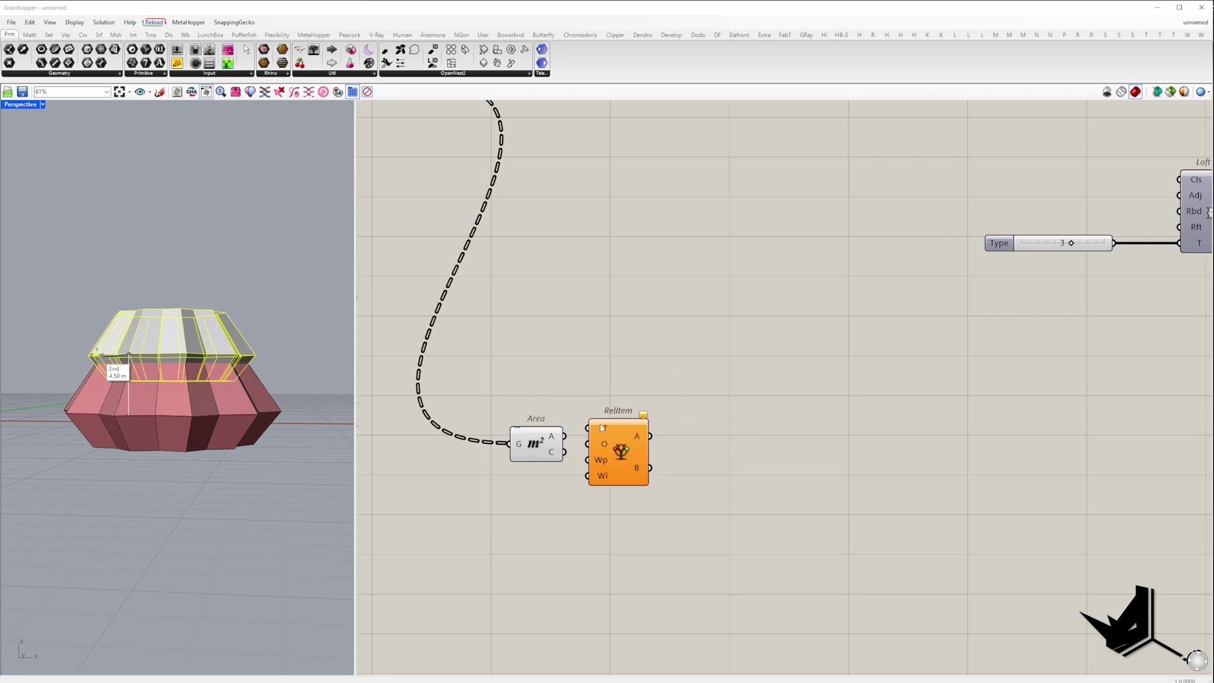
pyautogui.moveTo(576, 442); pyautogui.dragTo(835, 479)
# - Add a panel containing {-1}[-1] and connect it to Relative Item's offset input
pyautogui.click(661, 514)
pyautogui.doubleClick(662, 518)
pyautogui.write('//{')
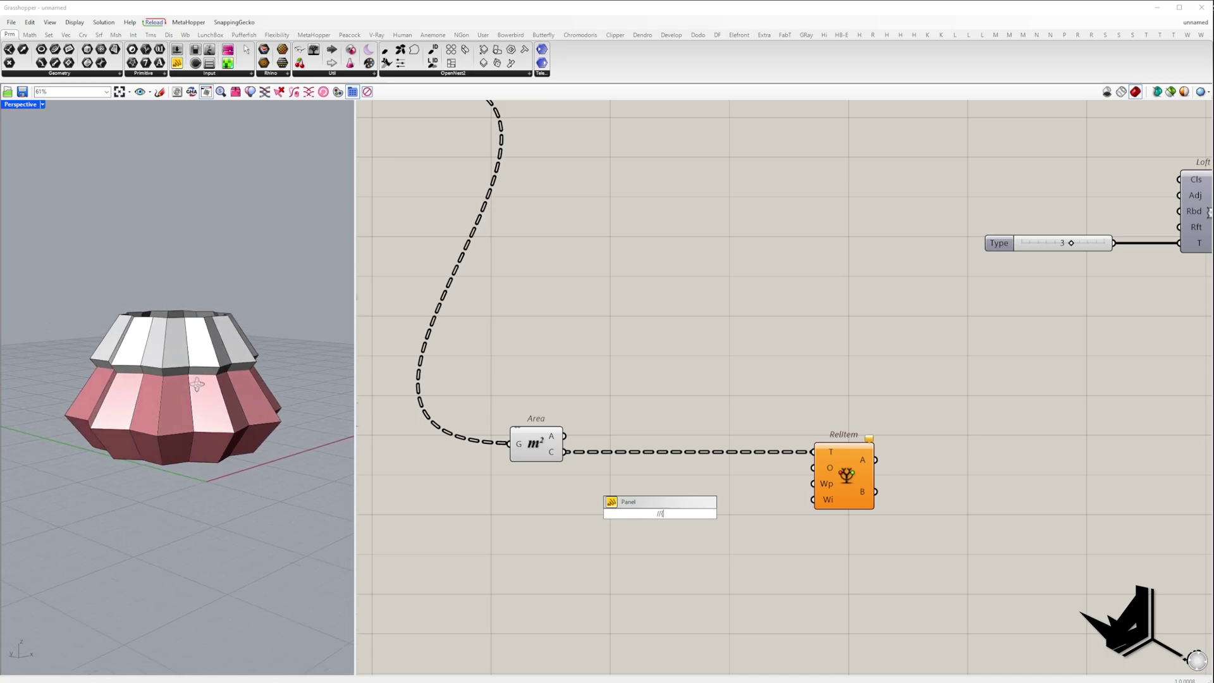
pyautogui.write('-1}{')
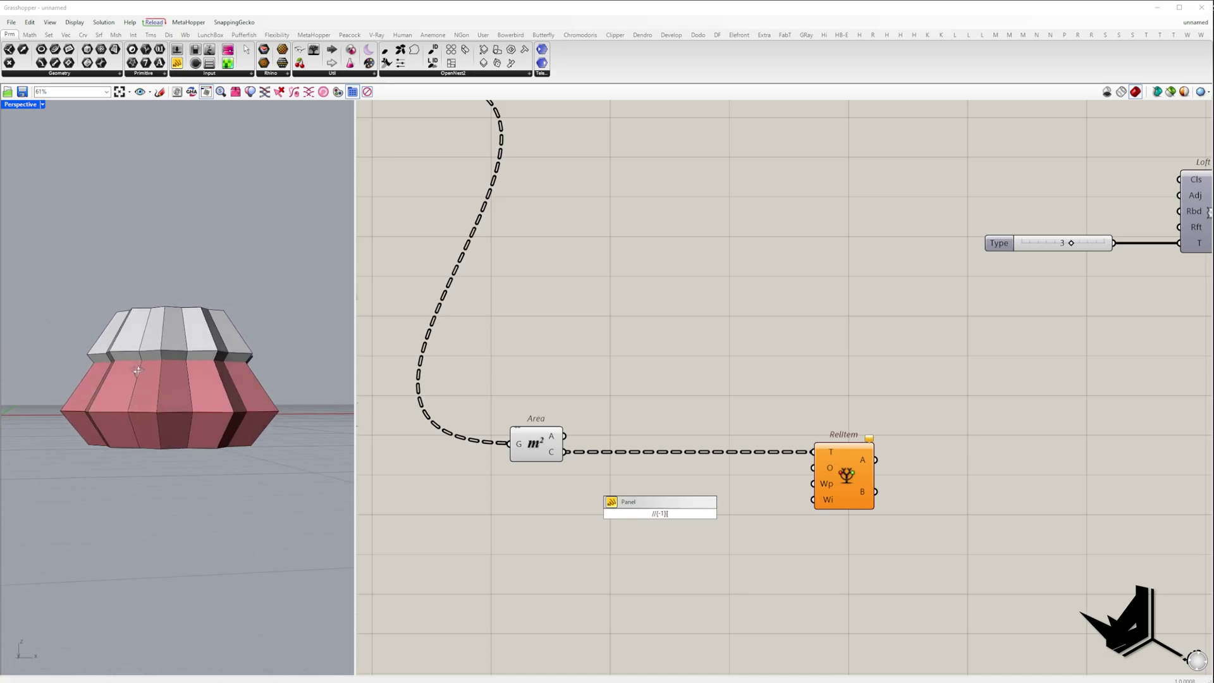
pyautogui.write('-1}')
pyautogui.press('Return')
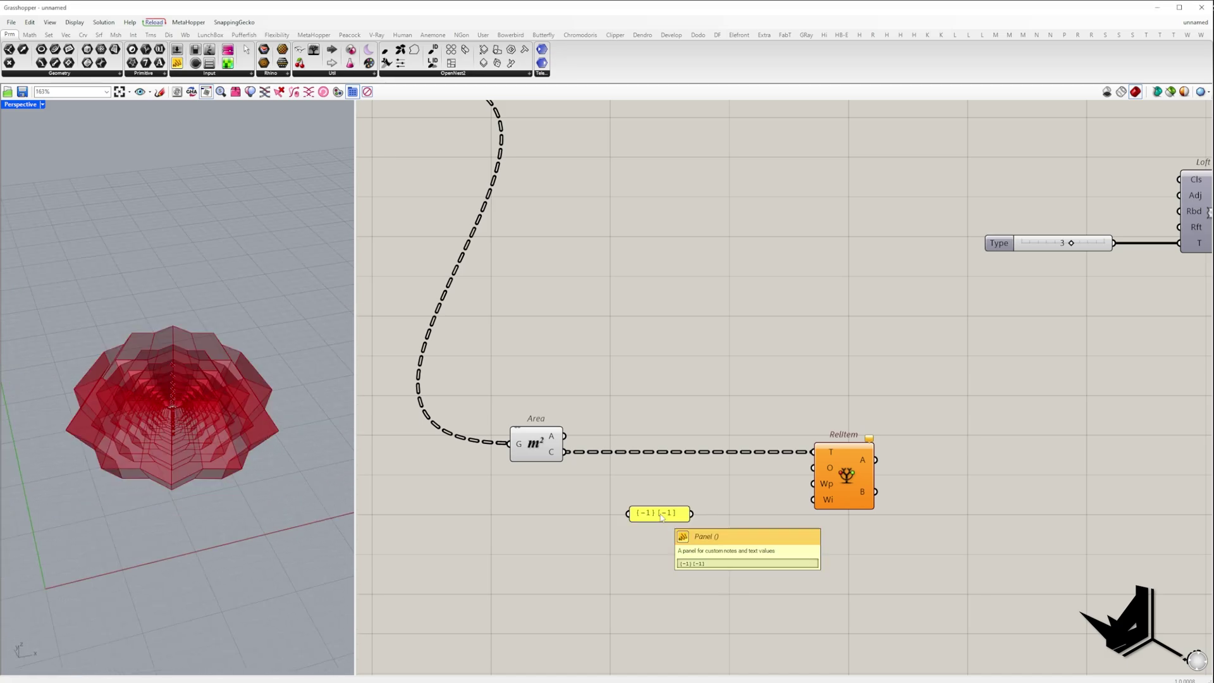
pyautogui.moveTo(689, 521); pyautogui.dragTo(708, 526)
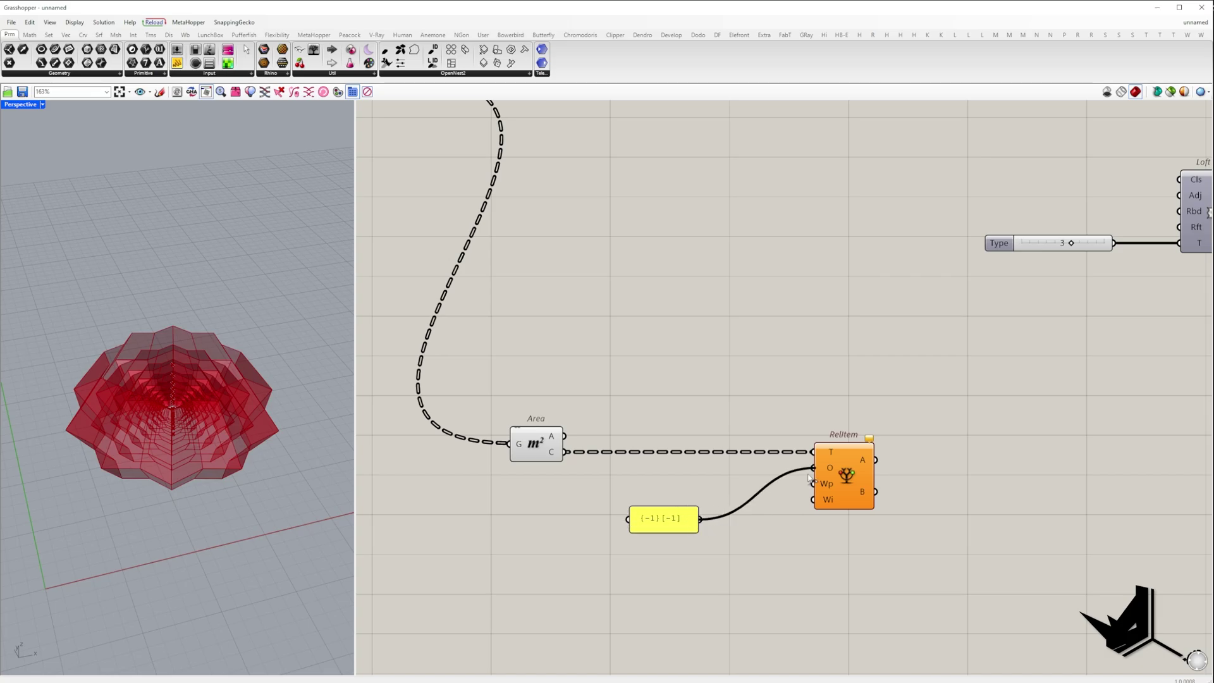
pyautogui.moveTo(811, 478); pyautogui.dragTo(752, 478)
# - Add a Distance component between the A and B outputs of Relative Item
pyautogui.doubleClick(853, 455)
pyautogui.write('dista')
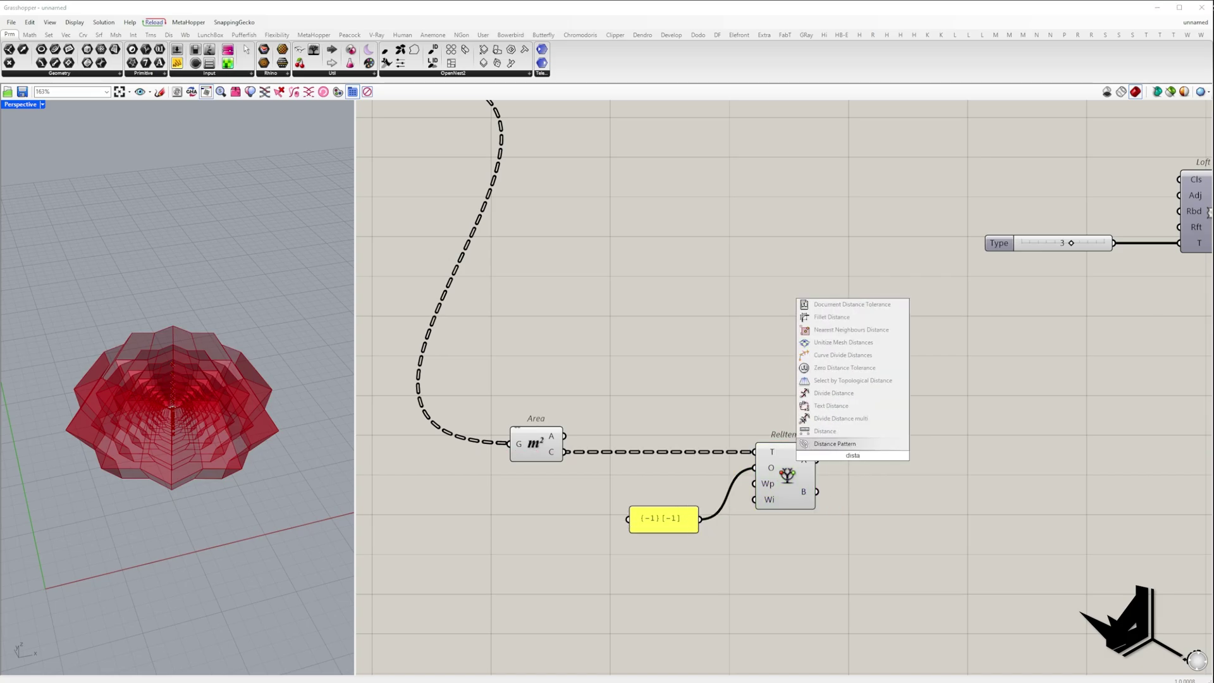
pyautogui.click(835, 431)
pyautogui.moveTo(836, 469); pyautogui.dragTo(900, 477)
# - Add a List Item component and feed its list input with the Distance output
pyautogui.doubleClick(999, 470)
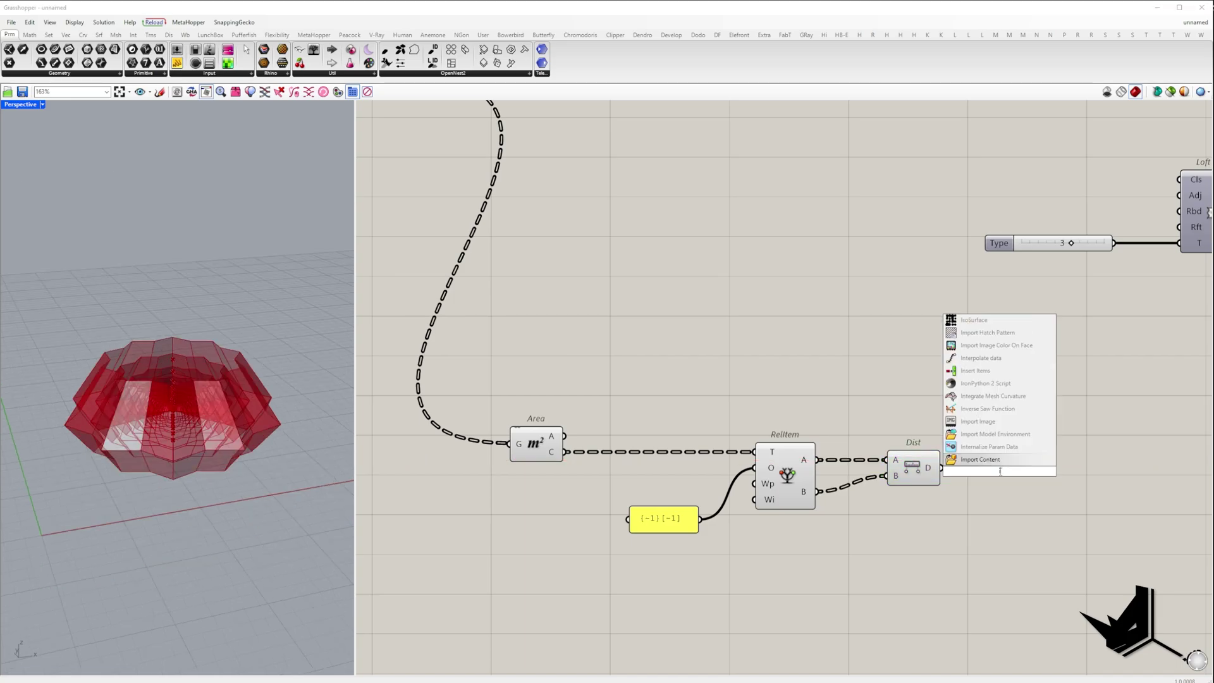
pyautogui.write('list')
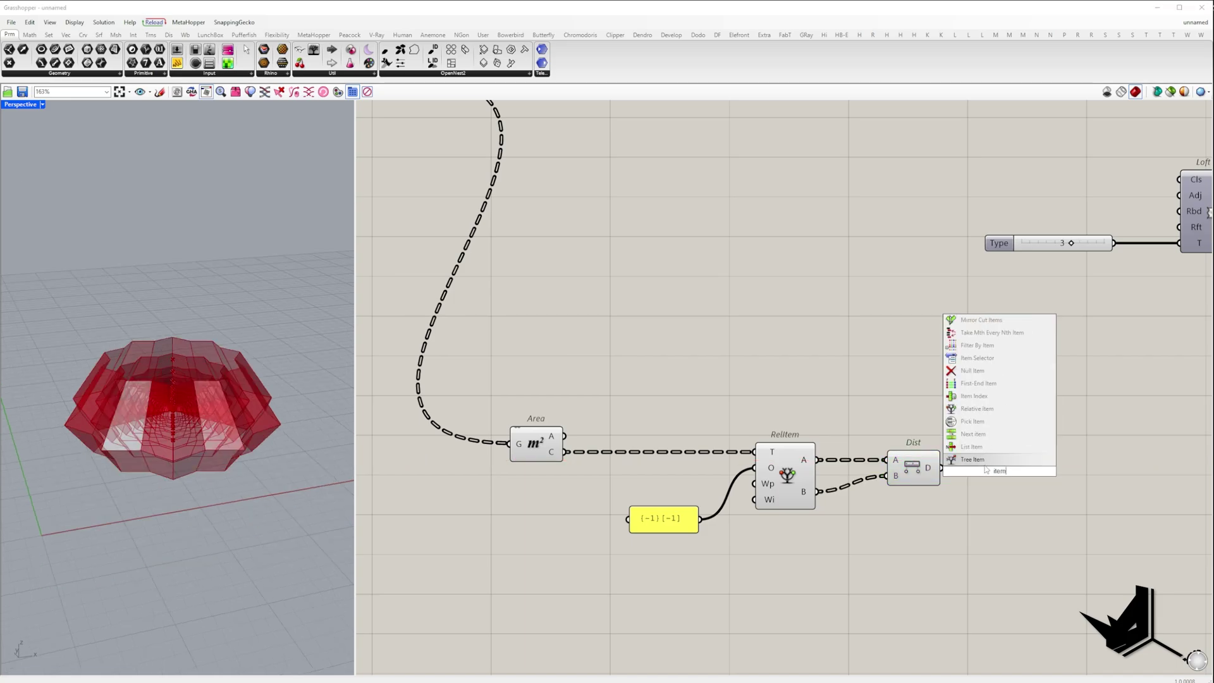
pyautogui.click(977, 461)
pyautogui.moveTo(939, 472); pyautogui.dragTo(941, 470)
pyautogui.moveTo(995, 473); pyautogui.dragTo(1033, 486)
pyautogui.moveTo(1010, 476); pyautogui.dragTo(764, 464, button='right')
# - Add a Mass Addition component fed by List Item and flatten its input
pyautogui.doubleClick(880, 423)
pyautogui.write('mass')
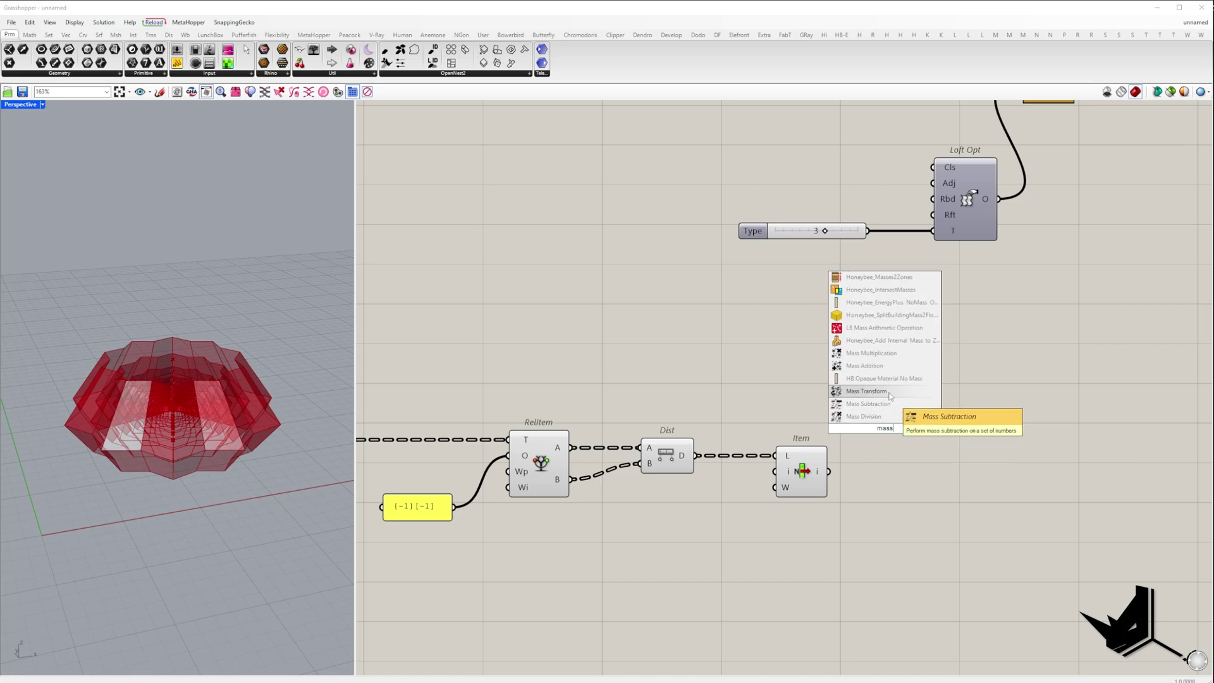
pyautogui.click(864, 365)
pyautogui.moveTo(882, 430); pyautogui.dragTo(926, 395)
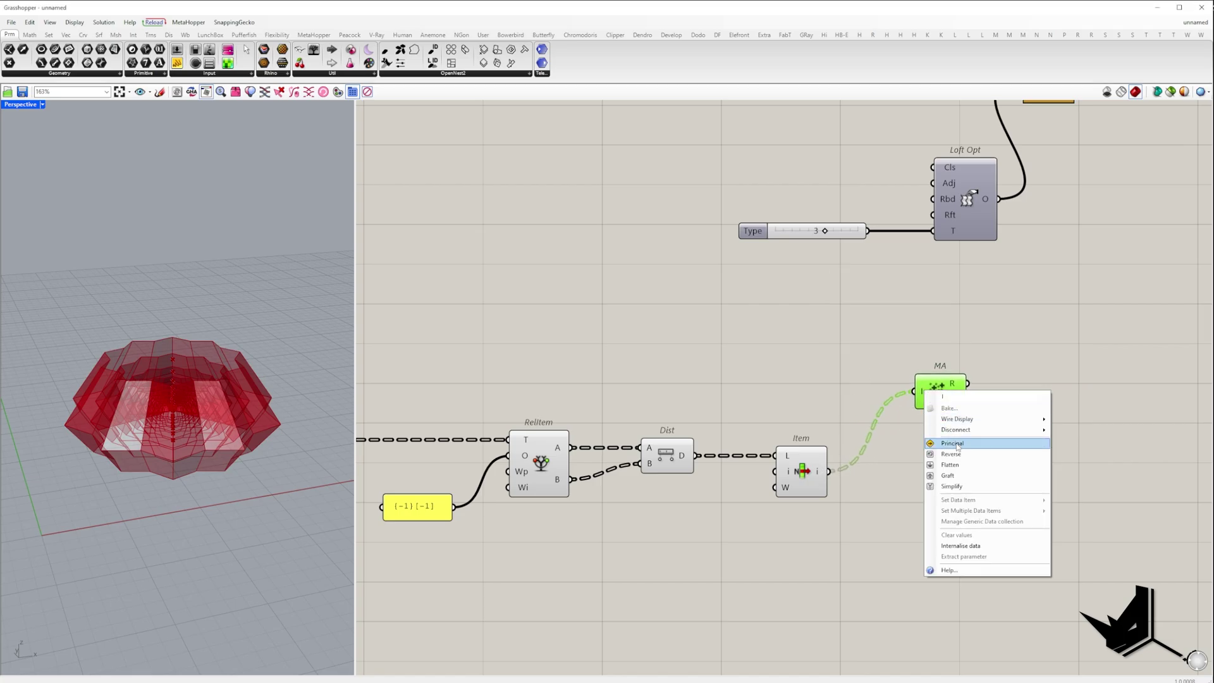
pyautogui.click(954, 466)
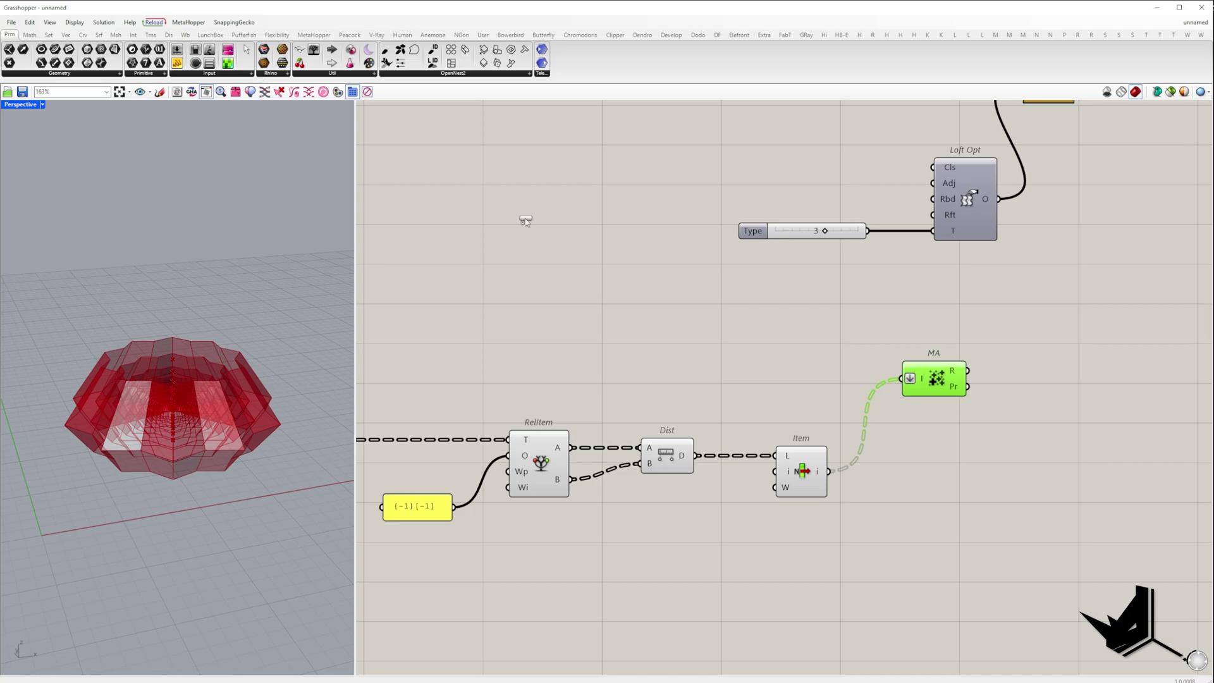
# - Show Mass Addition's partial results in a panel and graft that output
pyautogui.click(1038, 369)
pyautogui.moveTo(968, 387); pyautogui.dragTo(1046, 370)
pyautogui.moveTo(1081, 449); pyautogui.dragTo(872, 456, button='right')
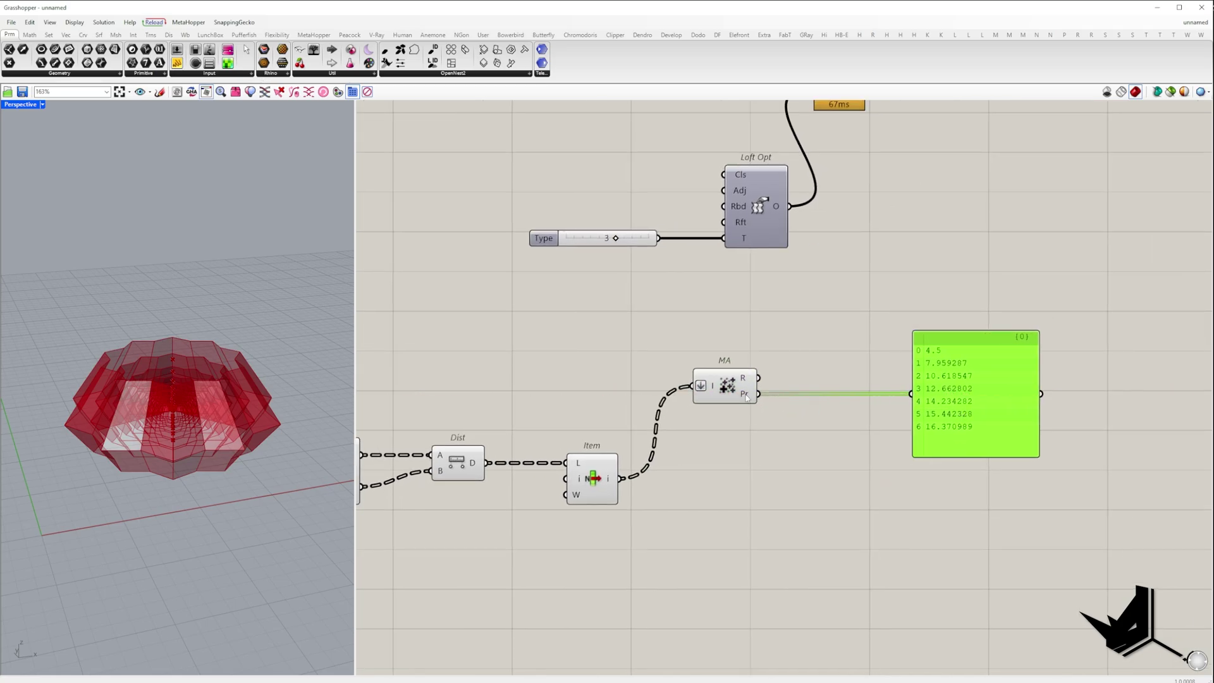
pyautogui.rightClick(746, 394)
pyautogui.click(776, 459)
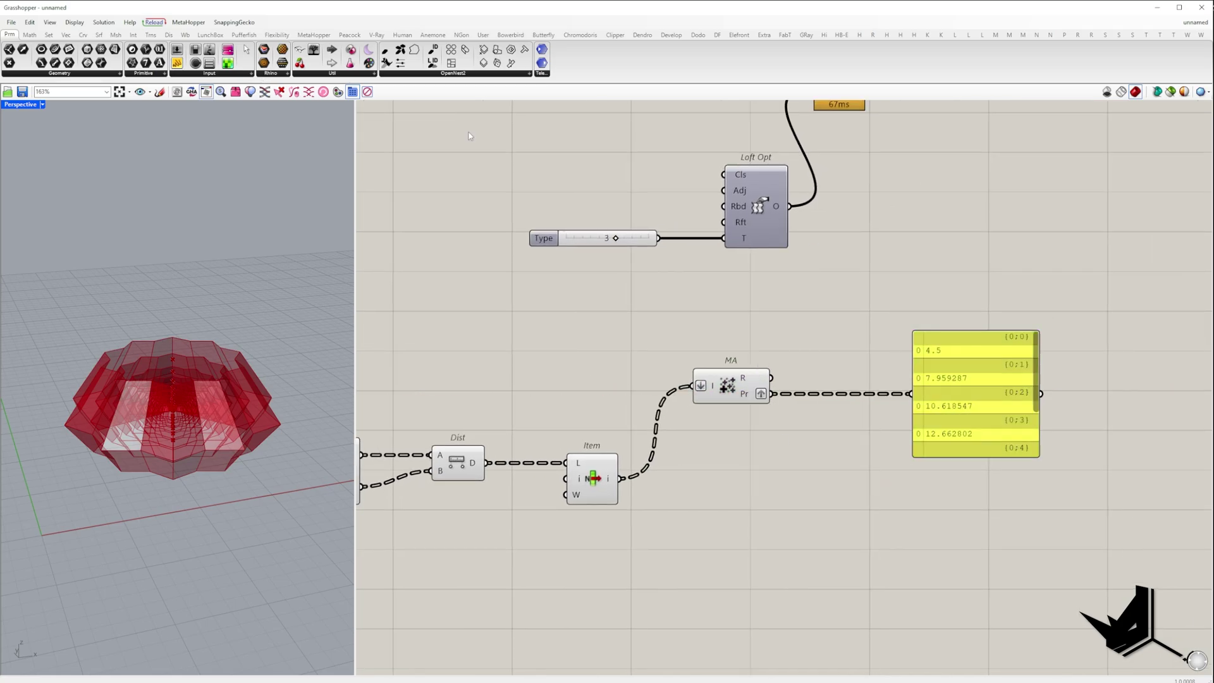
# - Add a Param Viewer and connect it to the List Item output to inspect its tree structure
pyautogui.click(315, 55)
pyautogui.click(721, 555)
pyautogui.moveTo(640, 557); pyautogui.dragTo(621, 479)
pyautogui.moveTo(715, 573); pyautogui.dragTo(709, 427, button='right')
pyautogui.moveTo(708, 427); pyautogui.dragTo(742, 501)
pyautogui.press('Print')
pyautogui.moveTo(640, 394); pyautogui.dragTo(884, 578)
pyautogui.press('Escape')
# - Add a Match Tree component with the grafted partial results as tree and the List Item output as guide
pyautogui.doubleClick(757, 340)
pyautogui.write('match')
pyautogui.press('Return')
pyautogui.moveTo(764, 340); pyautogui.dragTo(945, 400)
pyautogui.moveTo(911, 407); pyautogui.dragTo(615, 332)
# - Place a second Param Viewer for the Match Tree output
pyautogui.moveTo(917, 342); pyautogui.dragTo(656, 386, button='right')
pyautogui.moveTo(709, 300); pyautogui.dragTo(830, 300)
pyautogui.moveTo(677, 443); pyautogui.dragTo(612, 369)
pyautogui.click(314, 51)
pyautogui.click(712, 437)
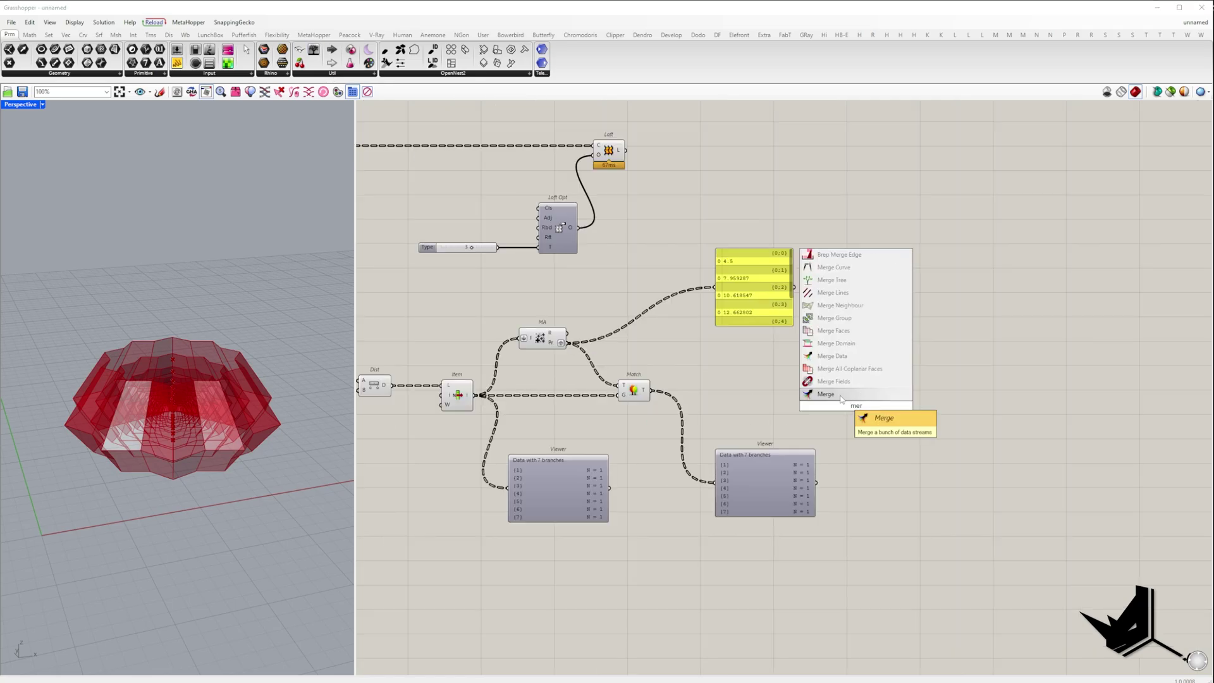
# - Add a Merge component with a panel containing 0 in D1 and the Match Tree output in D2
pyautogui.click(826, 394)
pyautogui.moveTo(839, 410); pyautogui.dragTo(664, 403)
pyautogui.doubleClick(941, 359)
pyautogui.write('0')
pyautogui.press('Return')
pyautogui.moveTo(975, 385); pyautogui.dragTo(985, 384)
pyautogui.moveTo(842, 437); pyautogui.dragTo(763, 440, button='right')
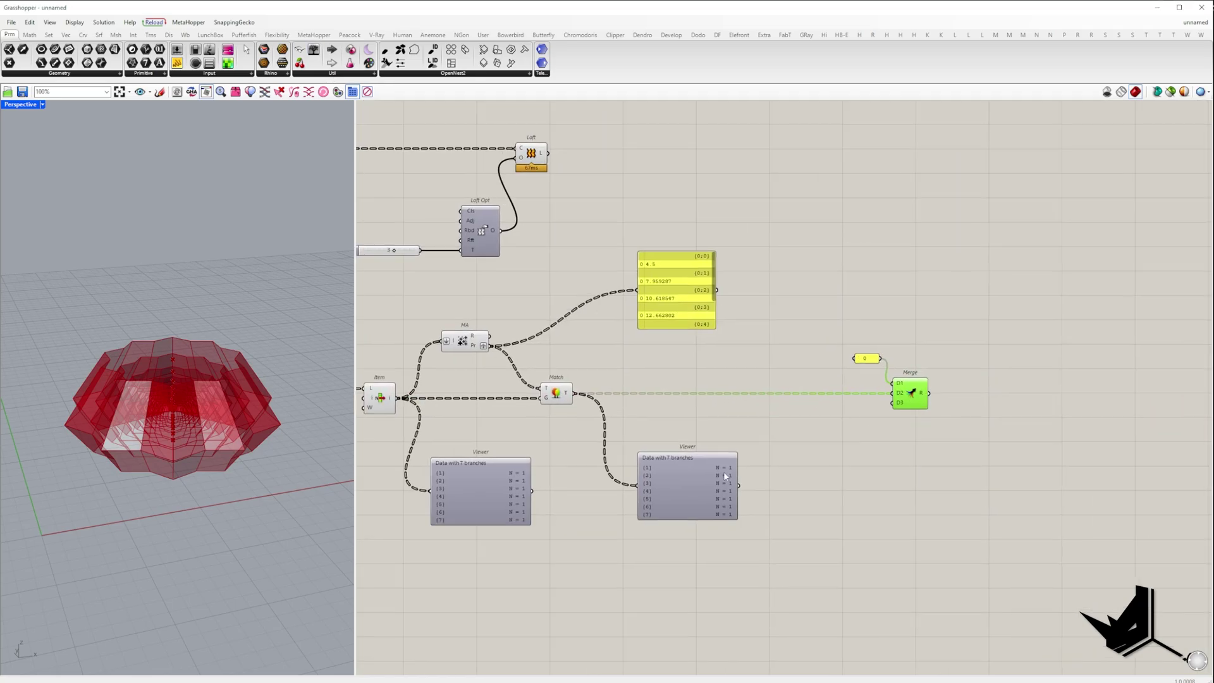
# - Copy the Param Viewer and the value panel and connect both copies to the Merge result
pyautogui.keyDown('alt'); pyautogui.moveTo(723, 477); pyautogui.dragTo(1026, 459); pyautogui.keyUp('alt')
pyautogui.moveTo(929, 393); pyautogui.dragTo(942, 468)
pyautogui.moveTo(966, 477); pyautogui.dragTo(984, 481)
pyautogui.keyDown('alt'); pyautogui.moveTo(673, 290); pyautogui.dragTo(1034, 293); pyautogui.keyUp('alt')
pyautogui.moveTo(929, 393); pyautogui.dragTo(998, 294)
# - Add a Unit Z component and feed its factor with the merged values
pyautogui.moveTo(1079, 387); pyautogui.dragTo(964, 462, button='right')
pyautogui.doubleClick(964, 462)
pyautogui.write('z')
pyautogui.click(955, 449)
pyautogui.moveTo(949, 462); pyautogui.dragTo(855, 467)
pyautogui.moveTo(1006, 469); pyautogui.dragTo(1059, 469)
# - Add a Move component that translates the Loft surfaces by the Unit Z vectors
pyautogui.doubleClick(1062, 417)
pyautogui.write('move')
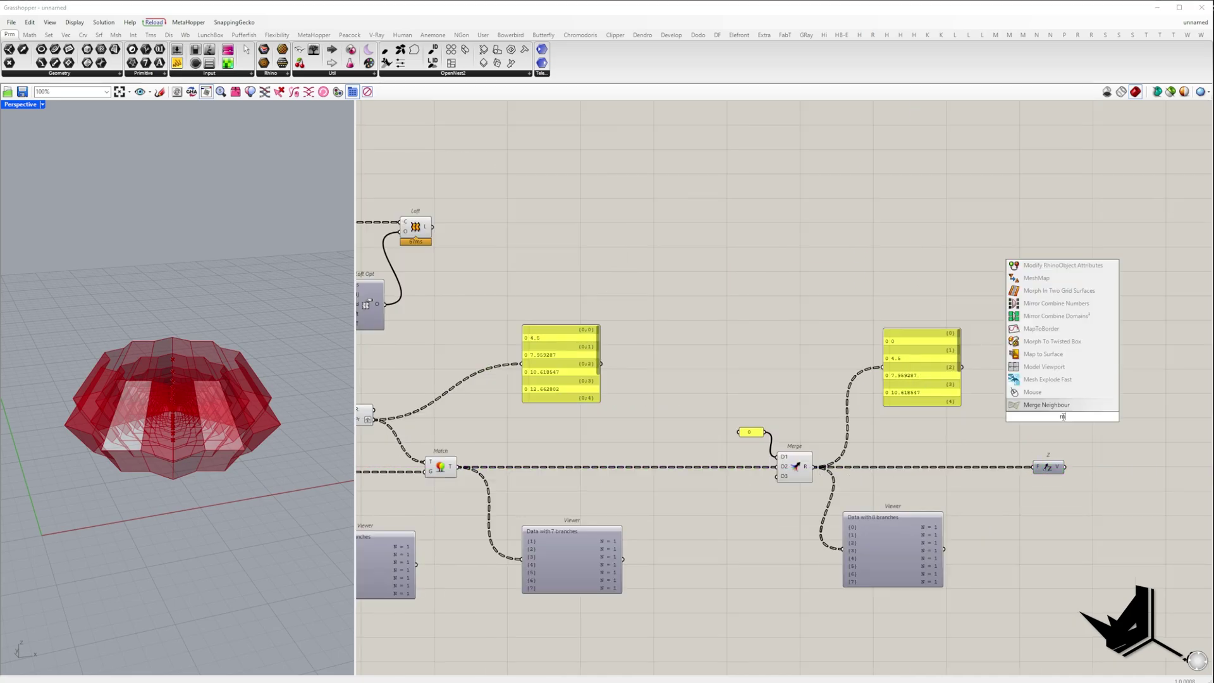
pyautogui.click(1062, 405)
pyautogui.moveTo(1045, 421); pyautogui.dragTo(1070, 471)
pyautogui.moveTo(546, 266); pyautogui.dragTo(707, 315, button='right')
pyautogui.scroll(-3, 593, 274)
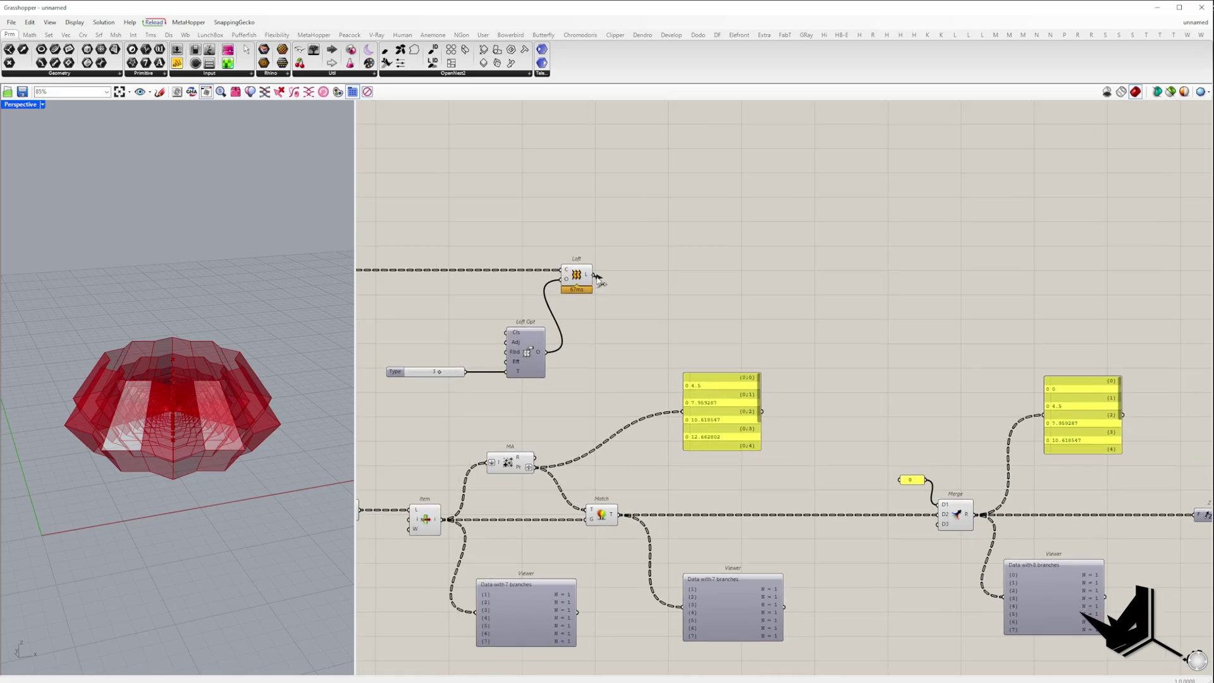
pyautogui.scroll(4, 1091, 282)
pyautogui.moveTo(593, 274); pyautogui.dragTo(1059, 274)
pyautogui.scroll(-9, 1026, 352)
pyautogui.moveTo(977, 460); pyautogui.dragTo(594, 273)
# - Place a panel containing 0 and a copy of the Rotation Angle parameter near Move, hiding the parameter's incoming wire
pyautogui.scroll(10, 594, 398)
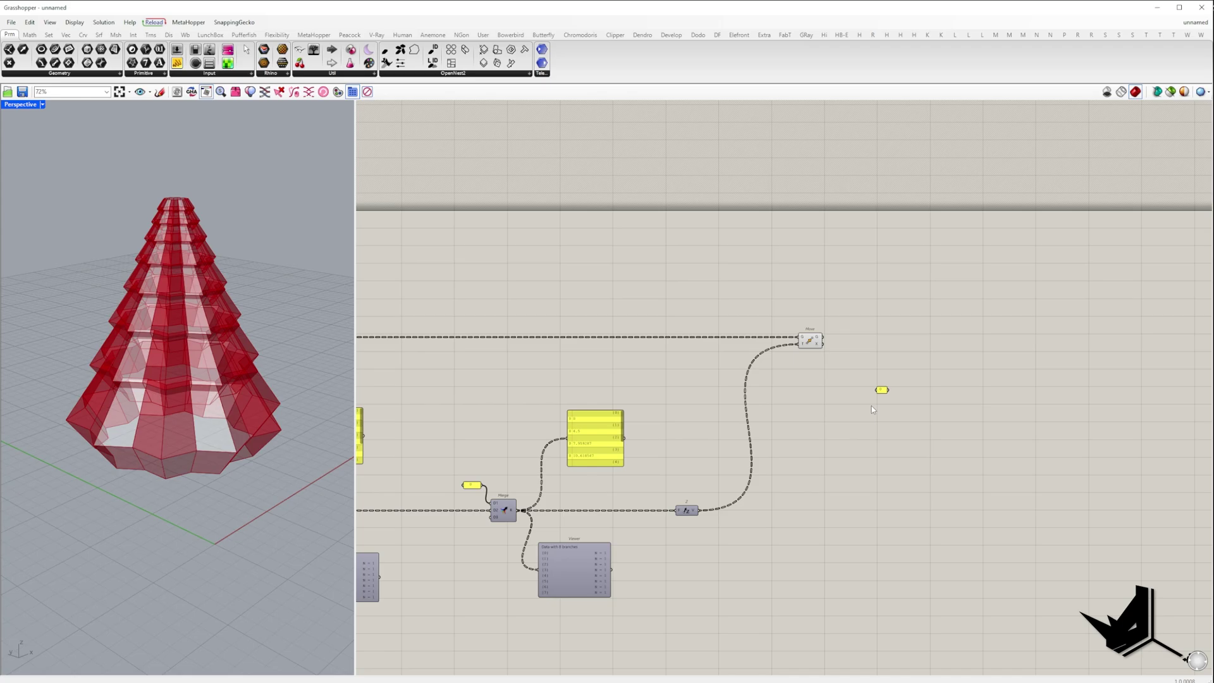
pyautogui.scroll(4, 872, 410)
pyautogui.moveTo(911, 378); pyautogui.dragTo(933, 402)
pyautogui.scroll(-9, 746, 328)
pyautogui.moveTo(557, 393); pyautogui.dragTo(1075, 420, button='right')
pyautogui.scroll(5, 520, 453)
pyautogui.moveTo(521, 453); pyautogui.dragTo(914, 444, button='right')
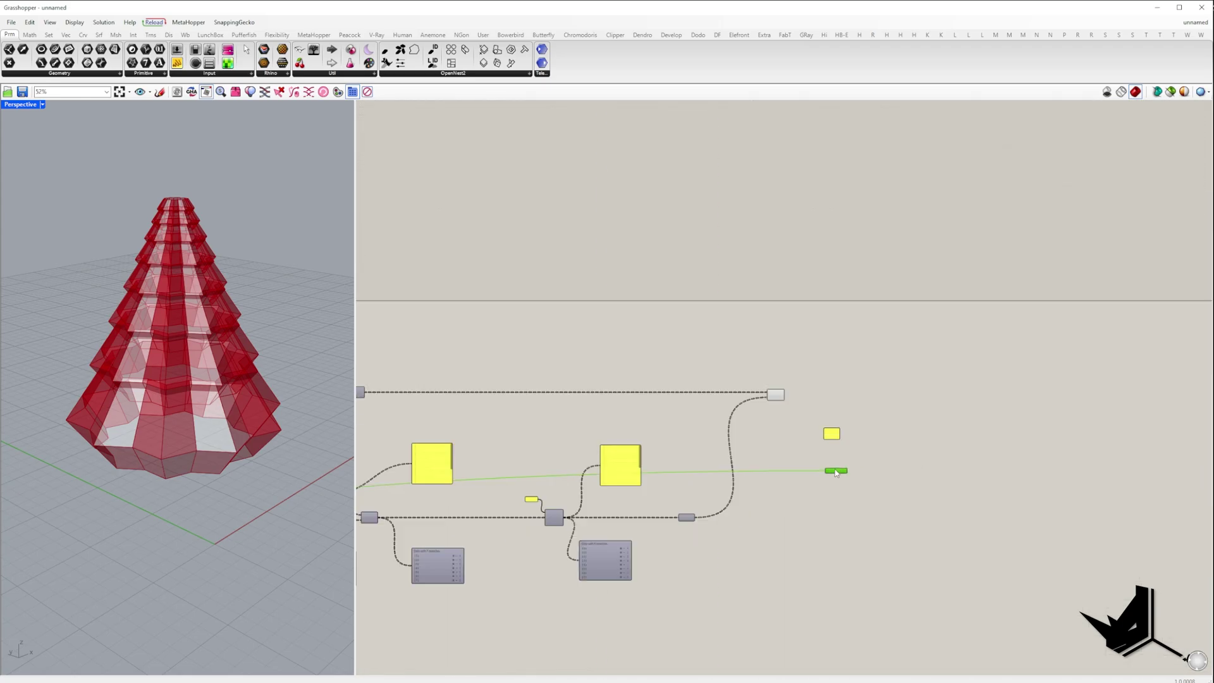
pyautogui.rightClick(822, 438)
# - Add a Merge component combining the 0 panel and the Rotation Angle parameter
pyautogui.doubleClick(954, 432)
pyautogui.write('m')
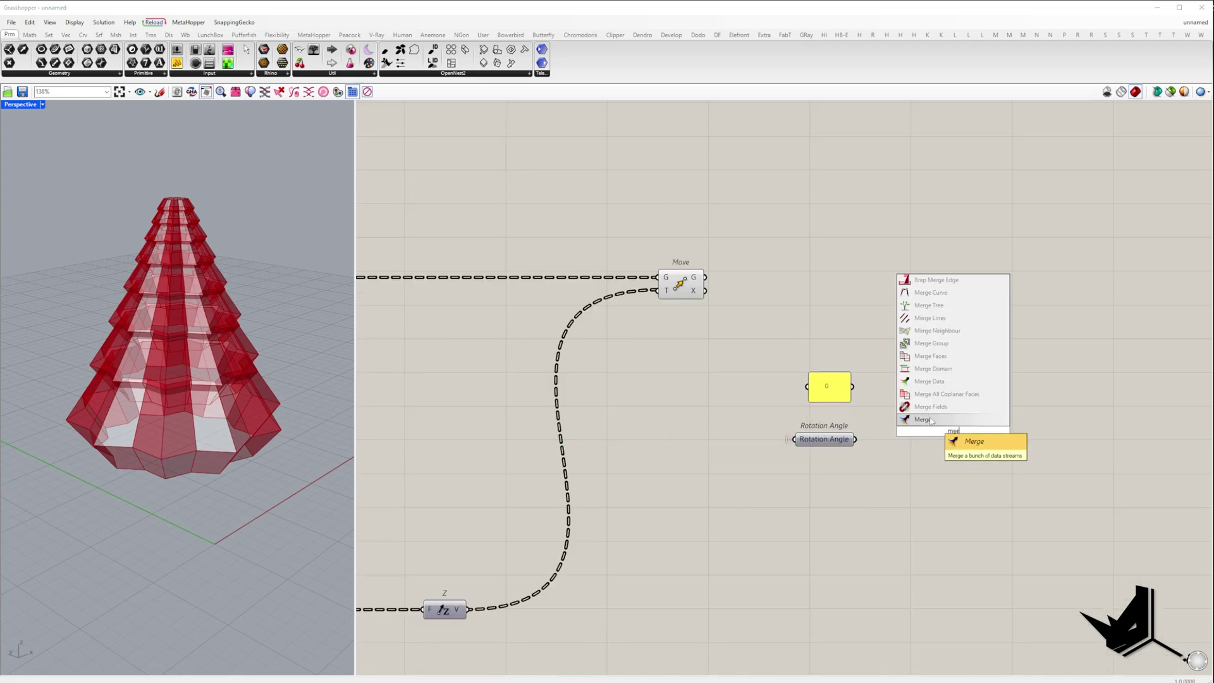
pyautogui.write('er')
pyautogui.click(931, 420)
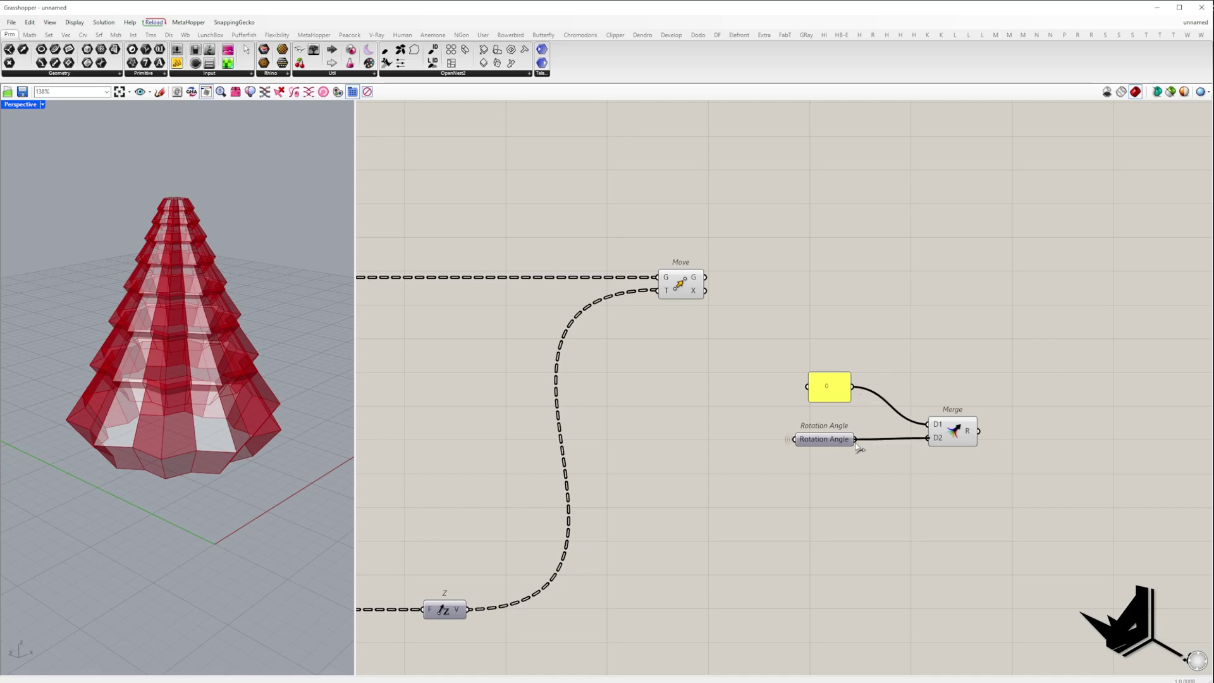
# - Add a List Length component fed by the flattened Move geometry
pyautogui.doubleClick(833, 305)
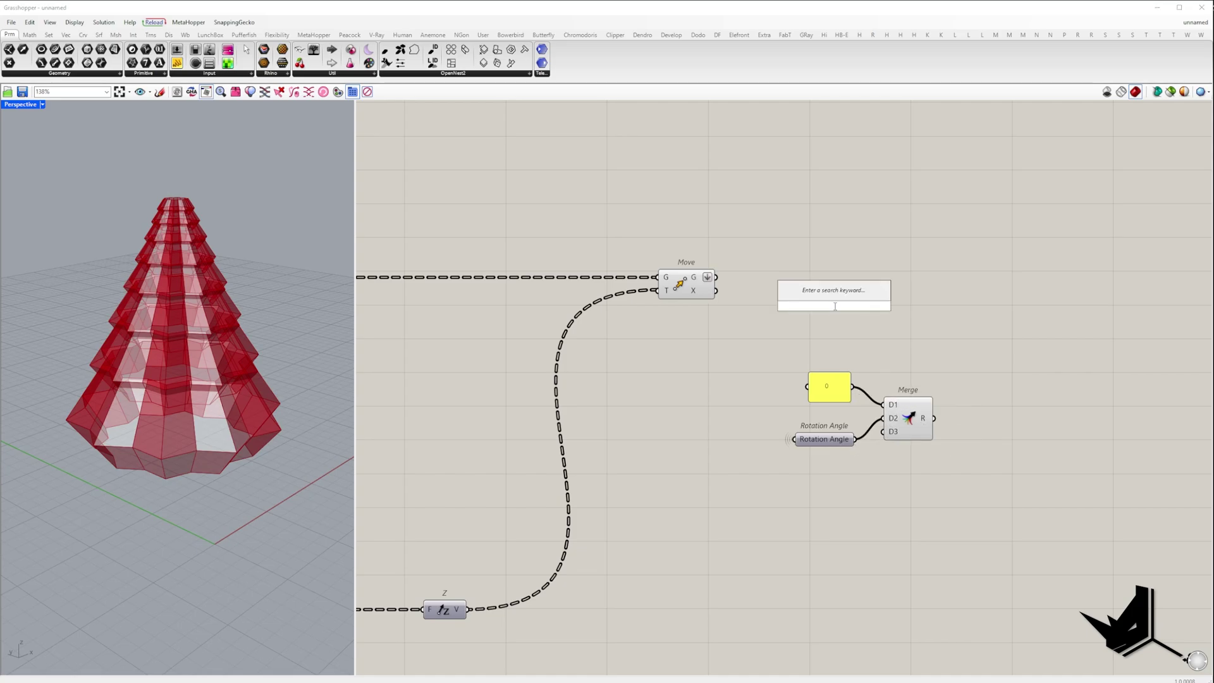
pyautogui.write('lng')
pyautogui.click(827, 292)
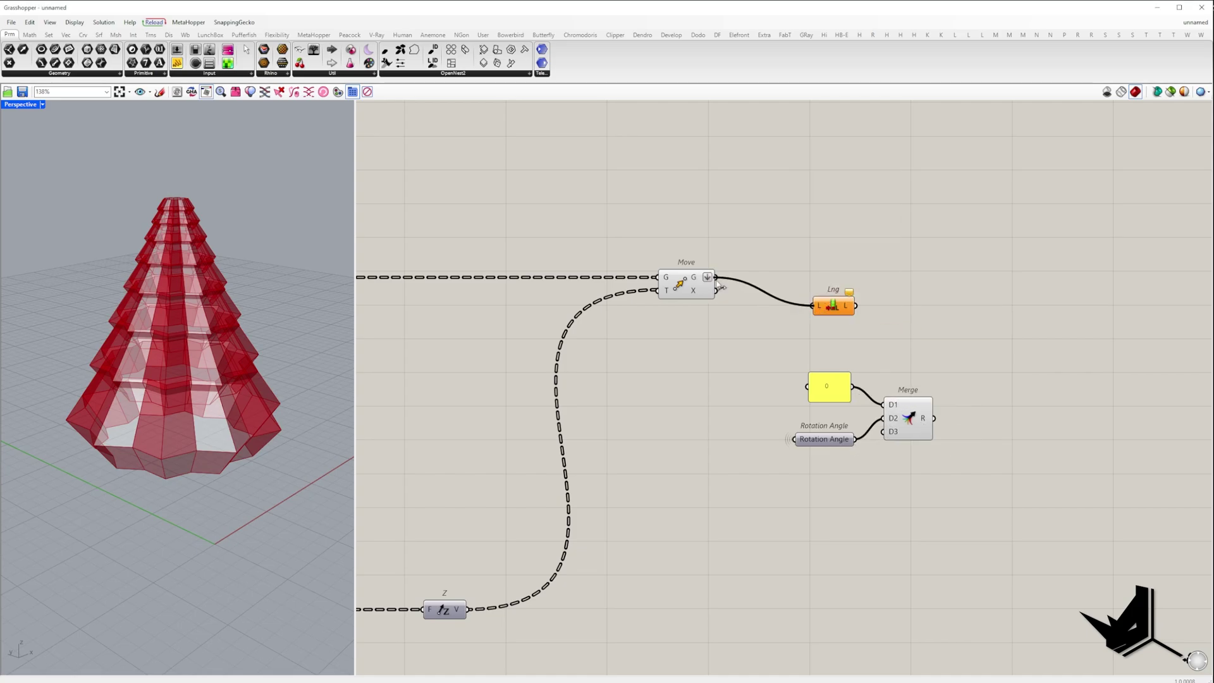
# - Add a Repeat Data component fed by the merged angles and the list length, and show its output in a panel
pyautogui.doubleClick(980, 434)
pyautogui.write('repeat')
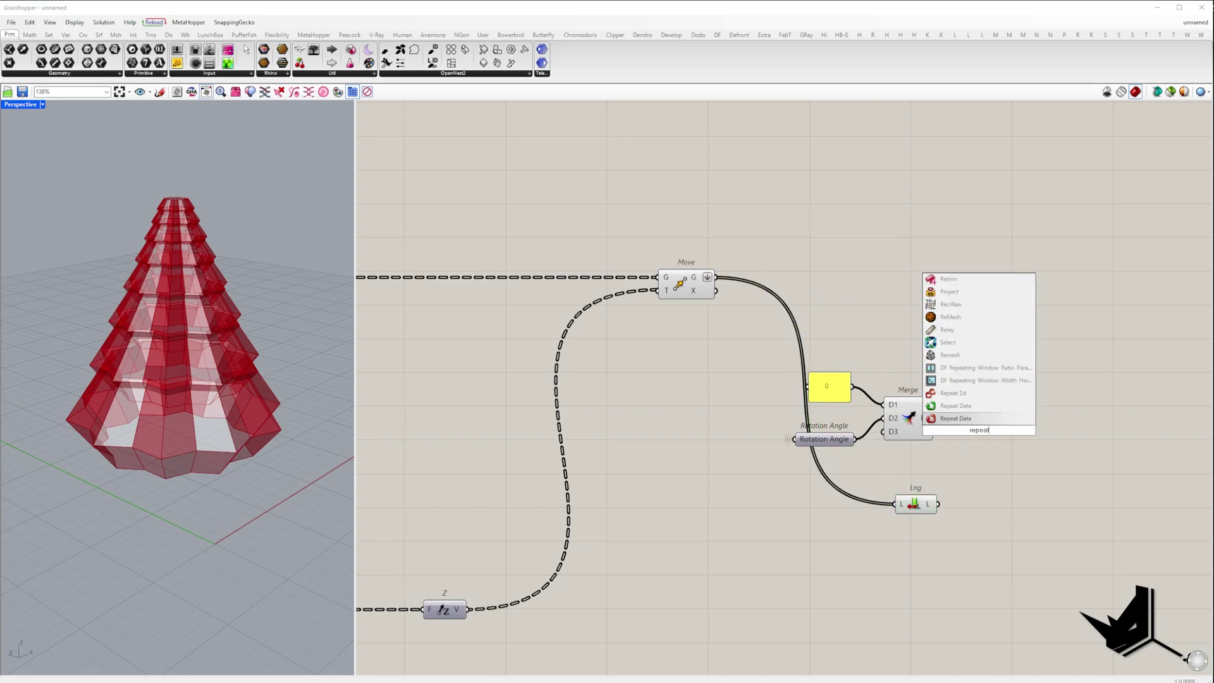
pyautogui.click(956, 419)
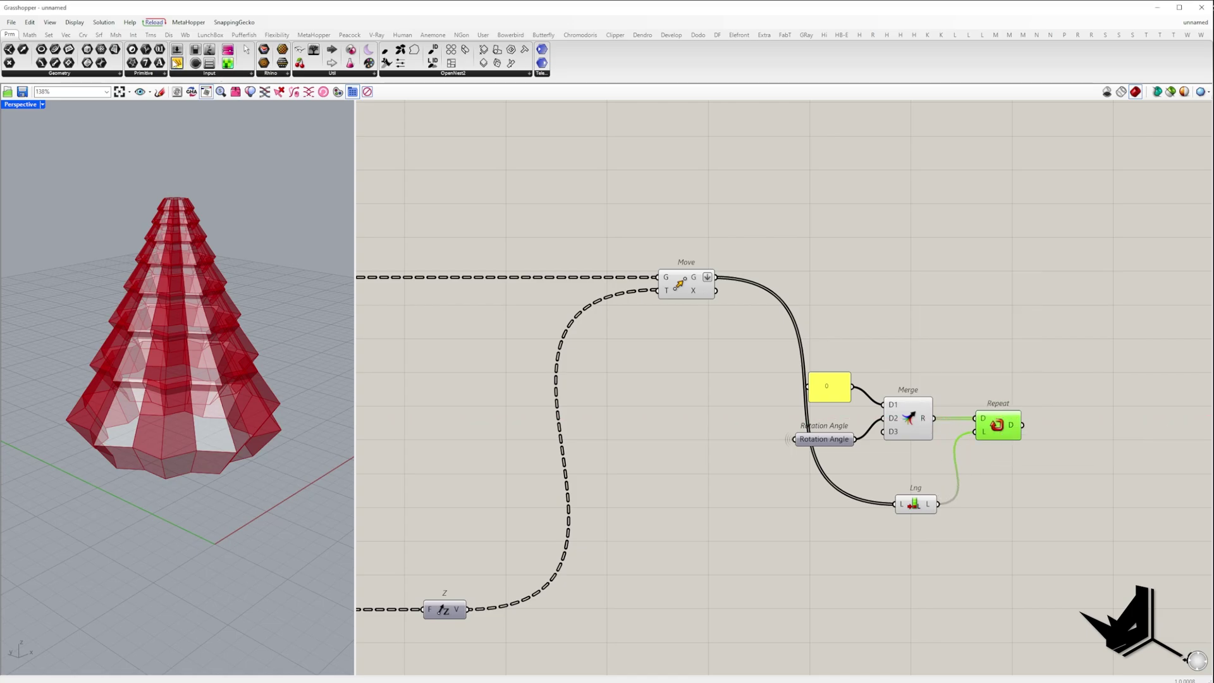
pyautogui.click(174, 63)
pyautogui.click(1076, 386)
pyautogui.moveTo(1022, 425); pyautogui.dragTo(1026, 384)
# - Add a Rotate component fed by the moved geometry and the repeated angles, with its angle input set to degrees
pyautogui.doubleClick(838, 376)
pyautogui.write('r')
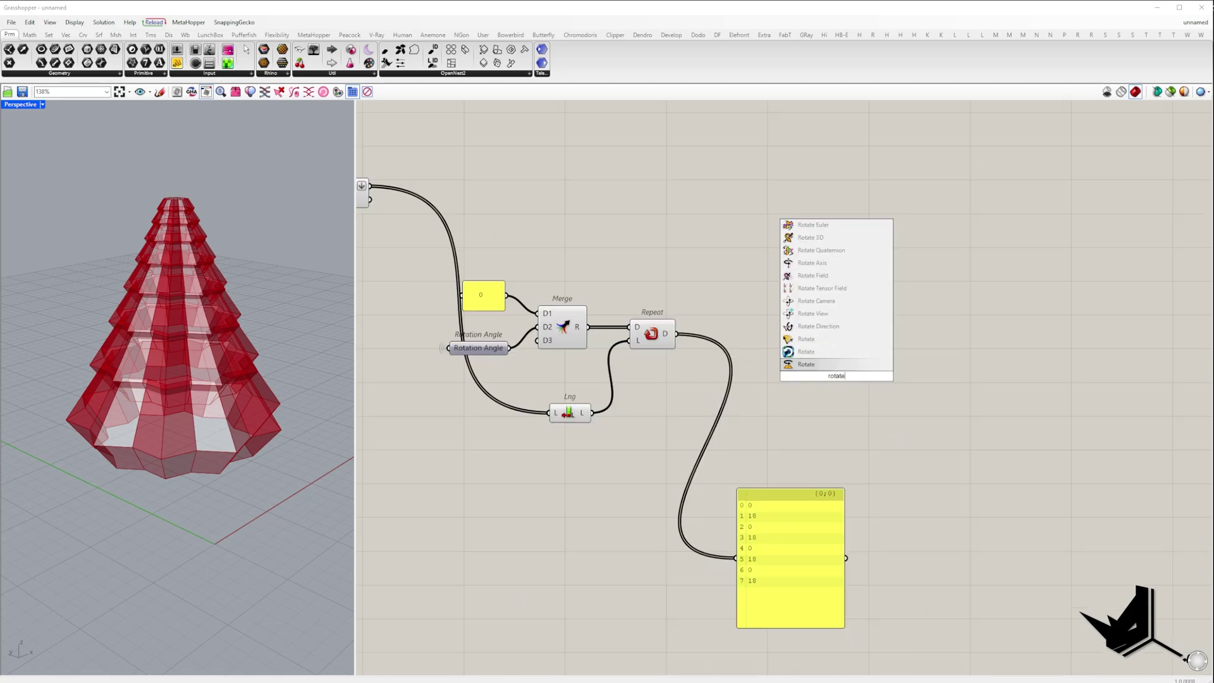
pyautogui.click(828, 364)
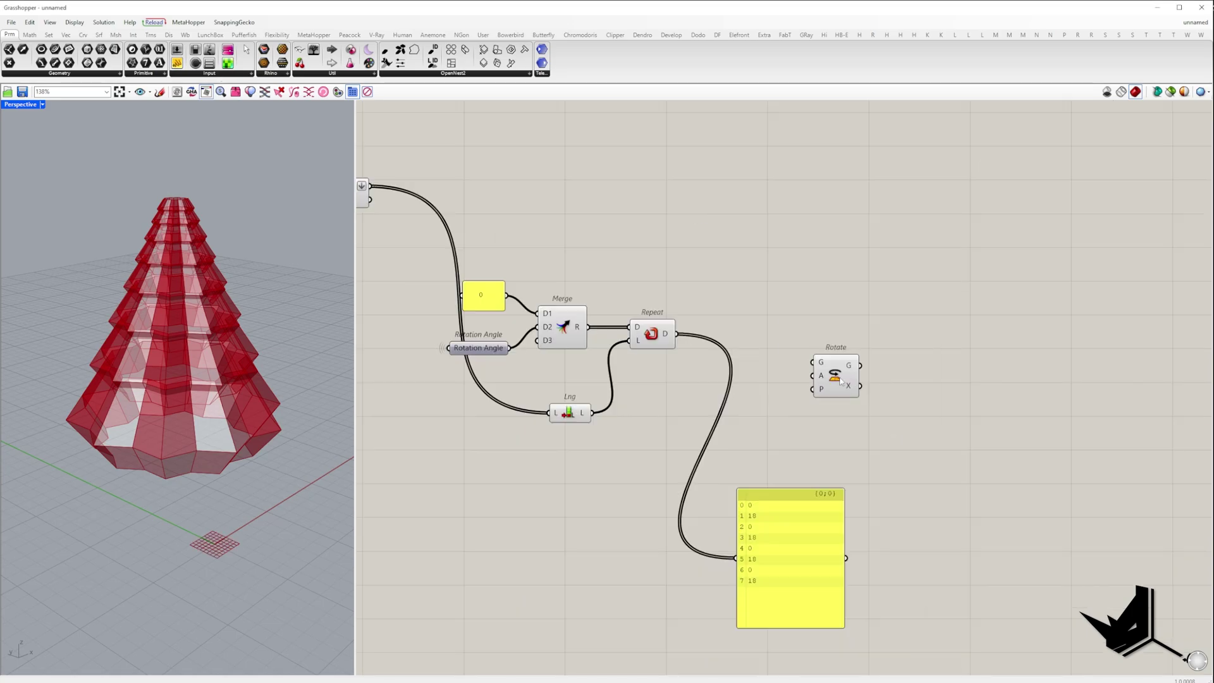
pyautogui.moveTo(814, 363); pyautogui.dragTo(545, 261)
pyautogui.scroll(-3, 813, 349)
pyautogui.moveTo(729, 340); pyautogui.dragTo(813, 365)
pyautogui.moveTo(826, 370); pyautogui.dragTo(906, 261)
pyautogui.rightClick(897, 257)
pyautogui.click(919, 354)
pyautogui.click(921, 359)
# - Place a copy of the XY Plane component with a hidden input wire and connect it to Rotate's plane input
pyautogui.scroll(3, 993, 247)
pyautogui.scroll(-14, 1069, 436)
pyautogui.moveTo(743, 422); pyautogui.dragTo(619, 378, button='right')
pyautogui.scroll(13, 618, 378)
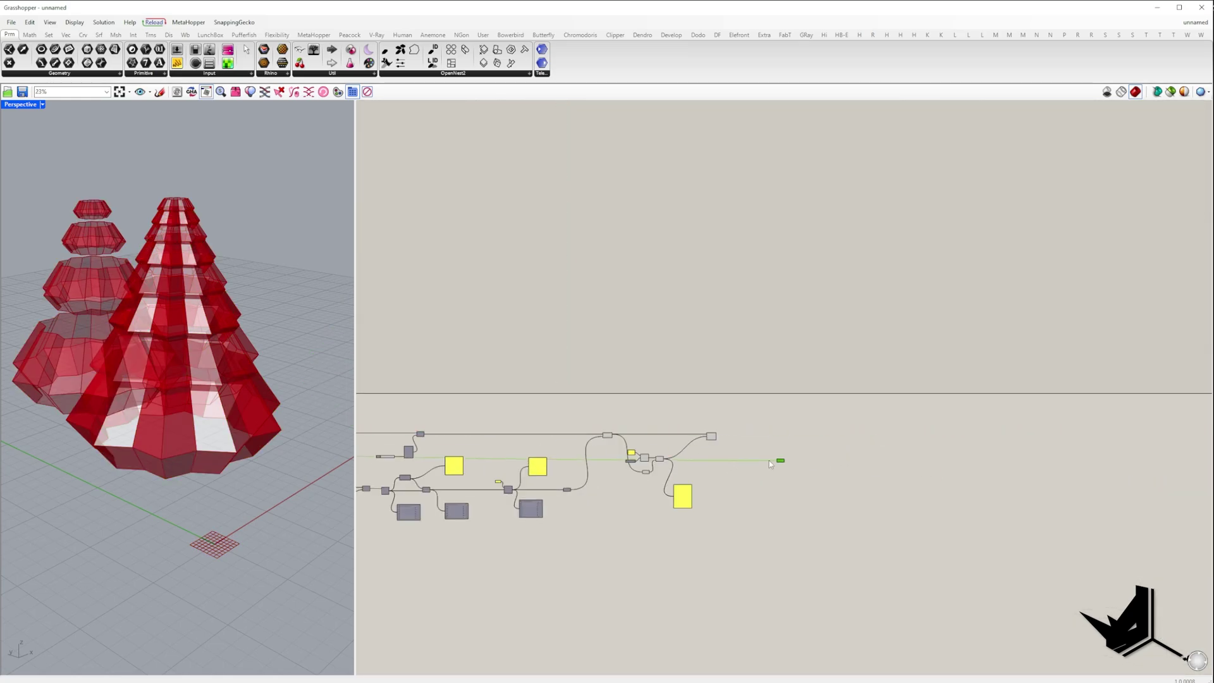
pyautogui.rightClick(637, 428)
pyautogui.moveTo(700, 457)
pyautogui.click(790, 479)
pyautogui.moveTo(666, 429); pyautogui.dragTo(685, 383)
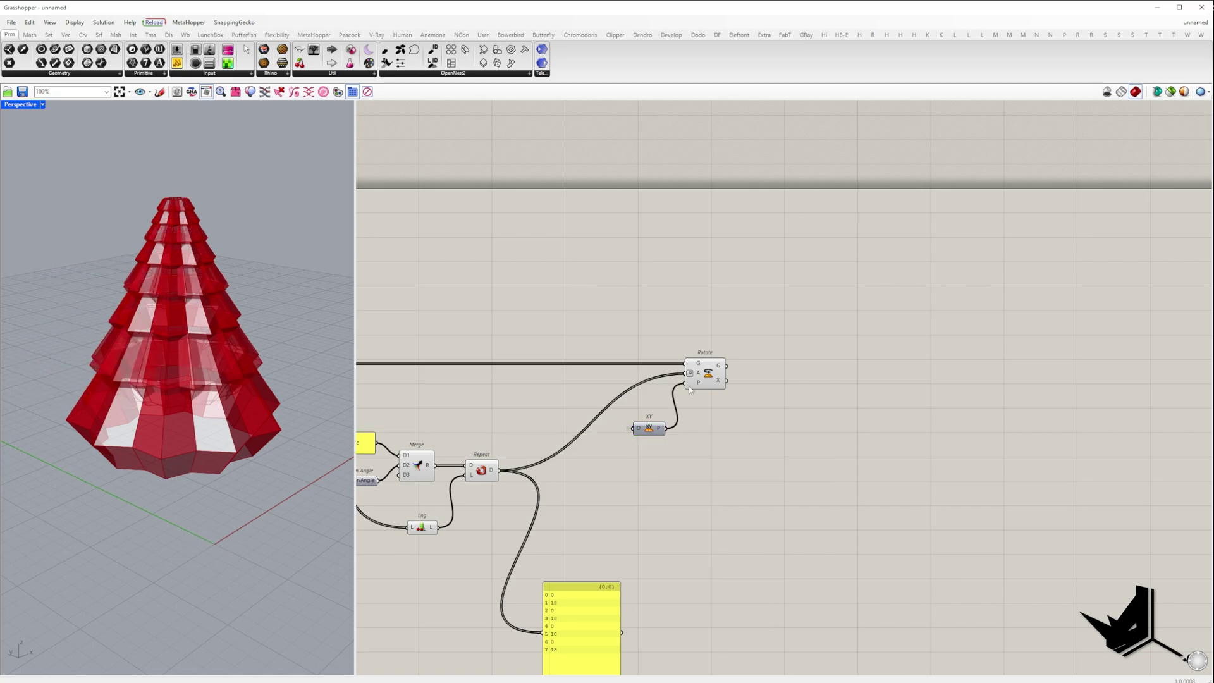
# - Turn off the preview of the components up to and including Rotate
pyautogui.click(707, 373)
pyautogui.scroll(-12, 1037, 373)
pyautogui.moveTo(901, 493); pyautogui.dragTo(768, 356)
pyautogui.hotkey('ctrl', 'q')
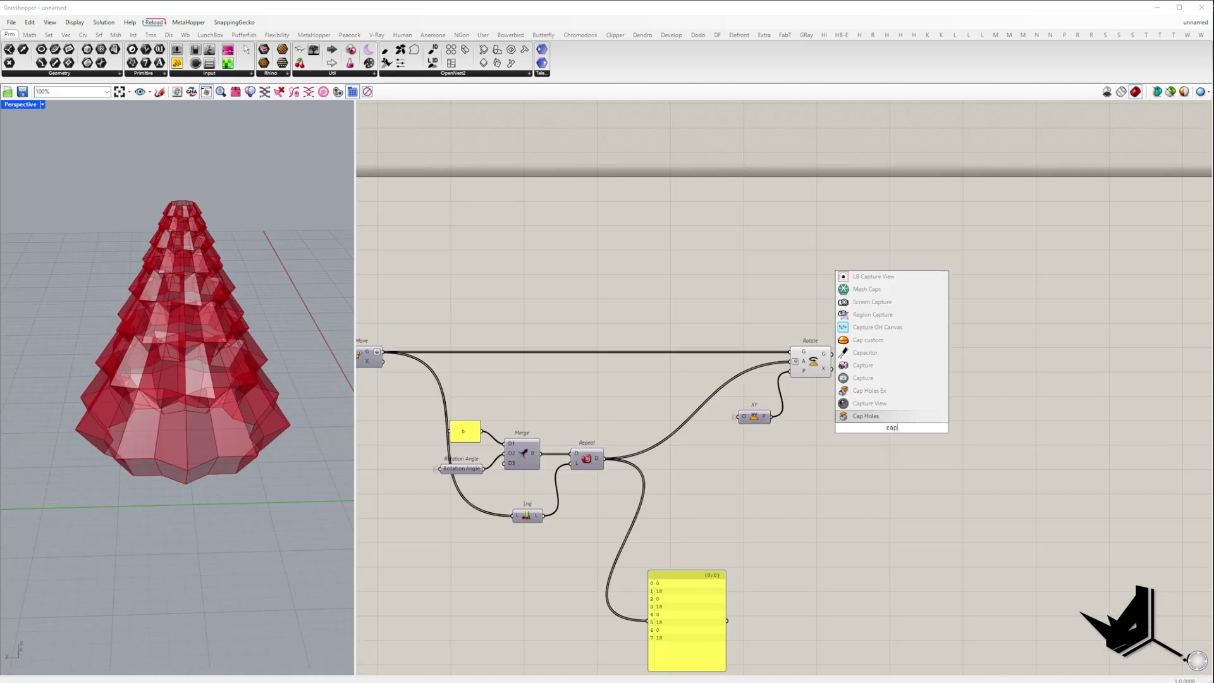
# - Add a Cap Holes component for the rotated geometry and show its output in a panel
pyautogui.click(893, 408)
pyautogui.moveTo(177, 64); pyautogui.dragTo(1024, 323)
pyautogui.moveTo(898, 354); pyautogui.dragTo(984, 323)
pyautogui.moveTo(1023, 324); pyautogui.dragTo(969, 399)
pyautogui.moveTo(969, 426); pyautogui.dragTo(969, 496)
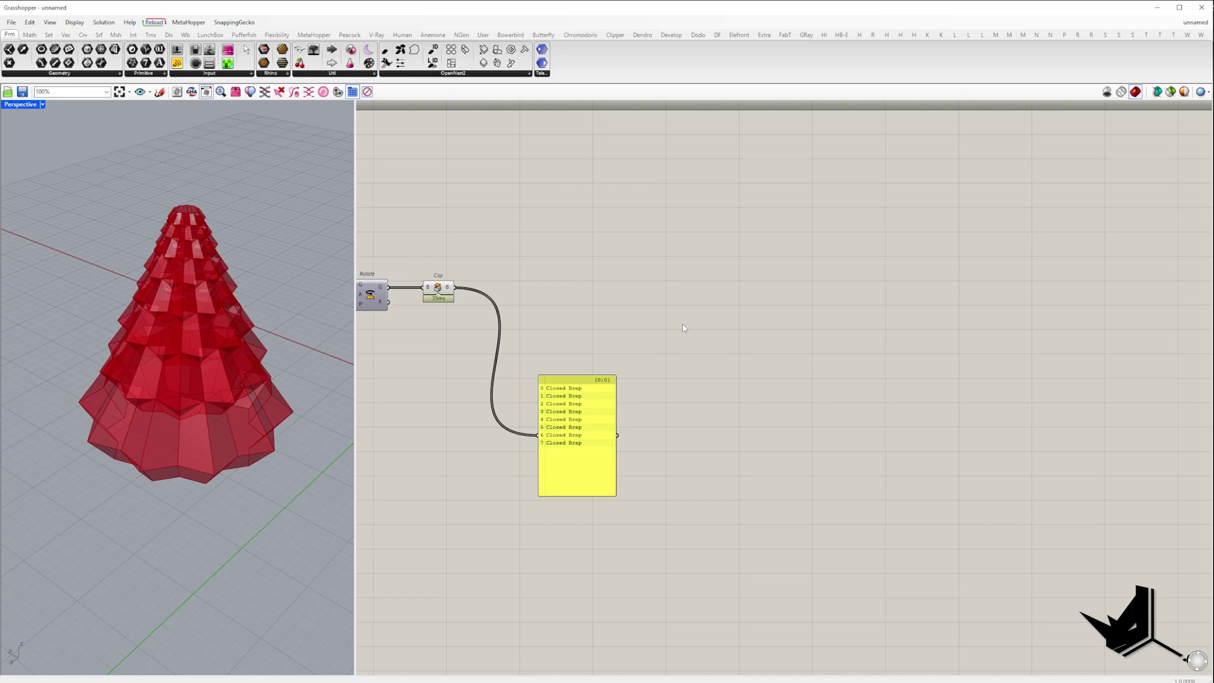
# - Add a List Item component fed by the capped breps, with a panel containing -1 as its index
pyautogui.doubleClick(682, 324)
pyautogui.write('i')
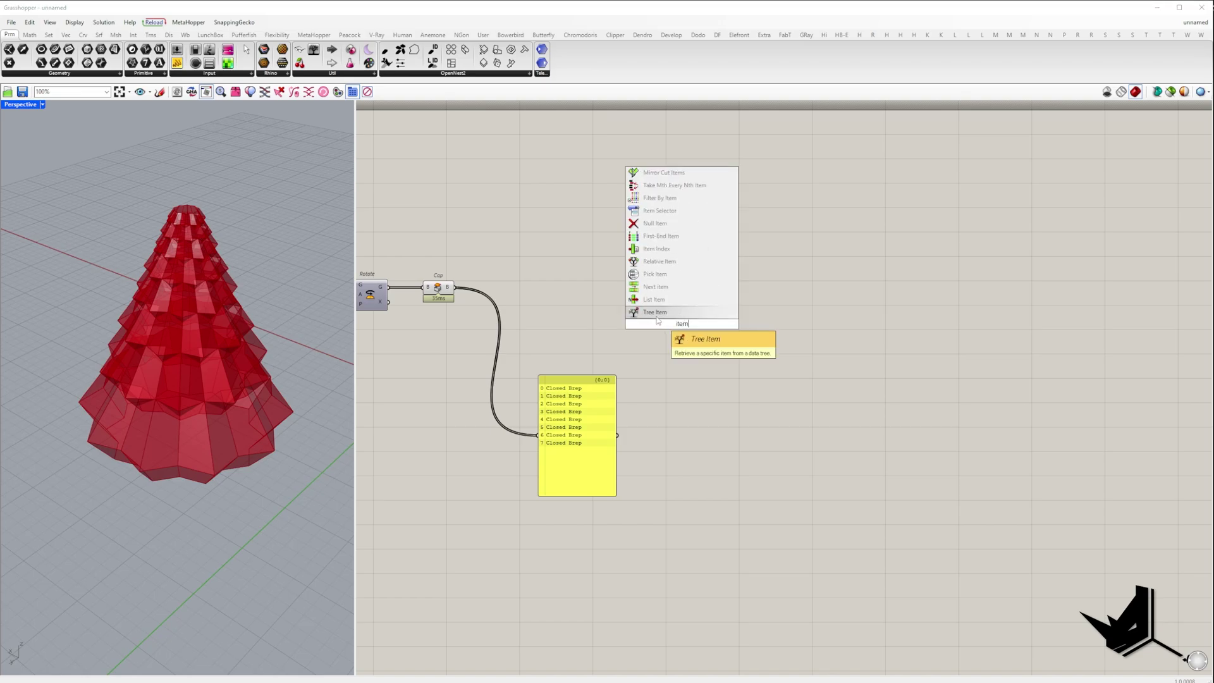
pyautogui.write('tem')
pyautogui.click(654, 300)
pyautogui.moveTo(484, 294); pyautogui.dragTo(456, 288)
pyautogui.moveTo(682, 322); pyautogui.dragTo(894, 423)
pyautogui.click(831, 453)
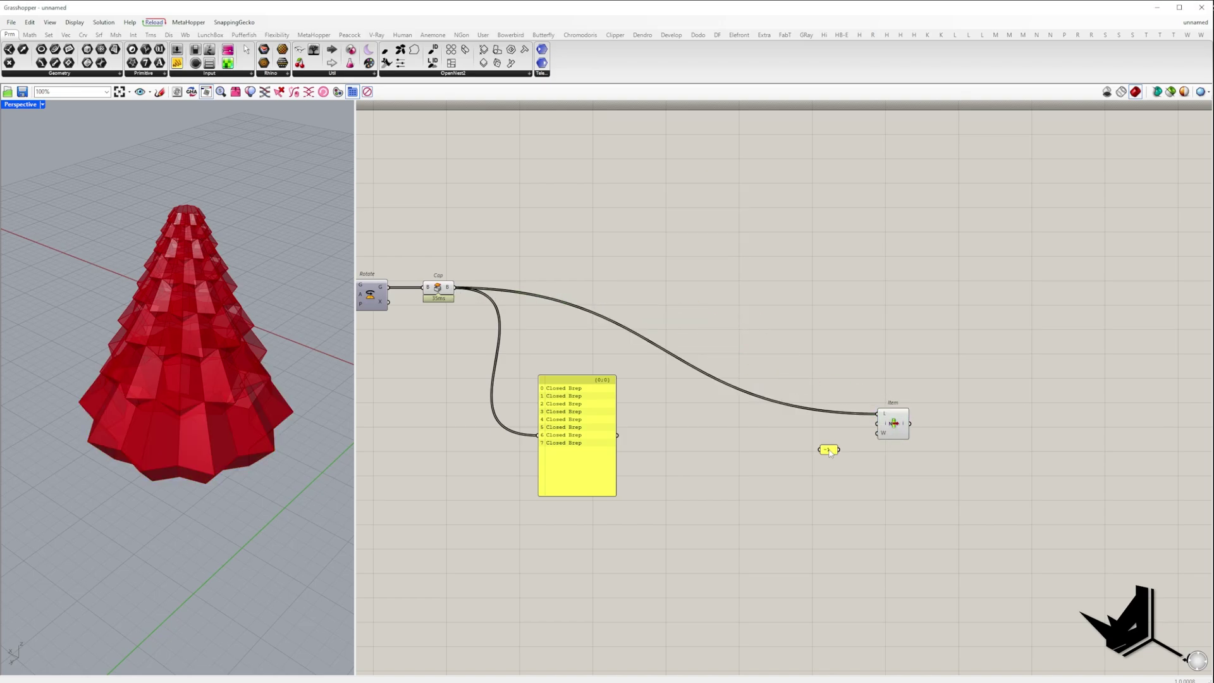
pyautogui.moveTo(852, 444); pyautogui.dragTo(868, 422)
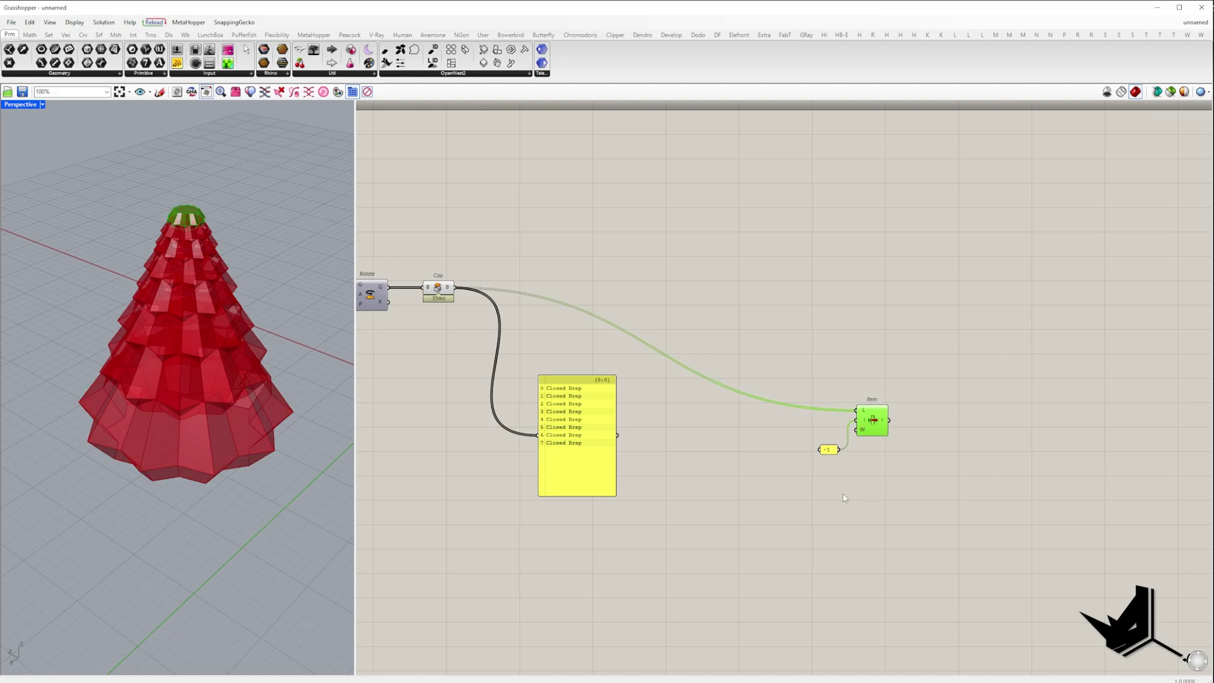
# - Add an Evaluate Box component fed by the List Item brep, with a panel containing 1 in its W input
pyautogui.doubleClick(947, 433)
pyautogui.write('eval')
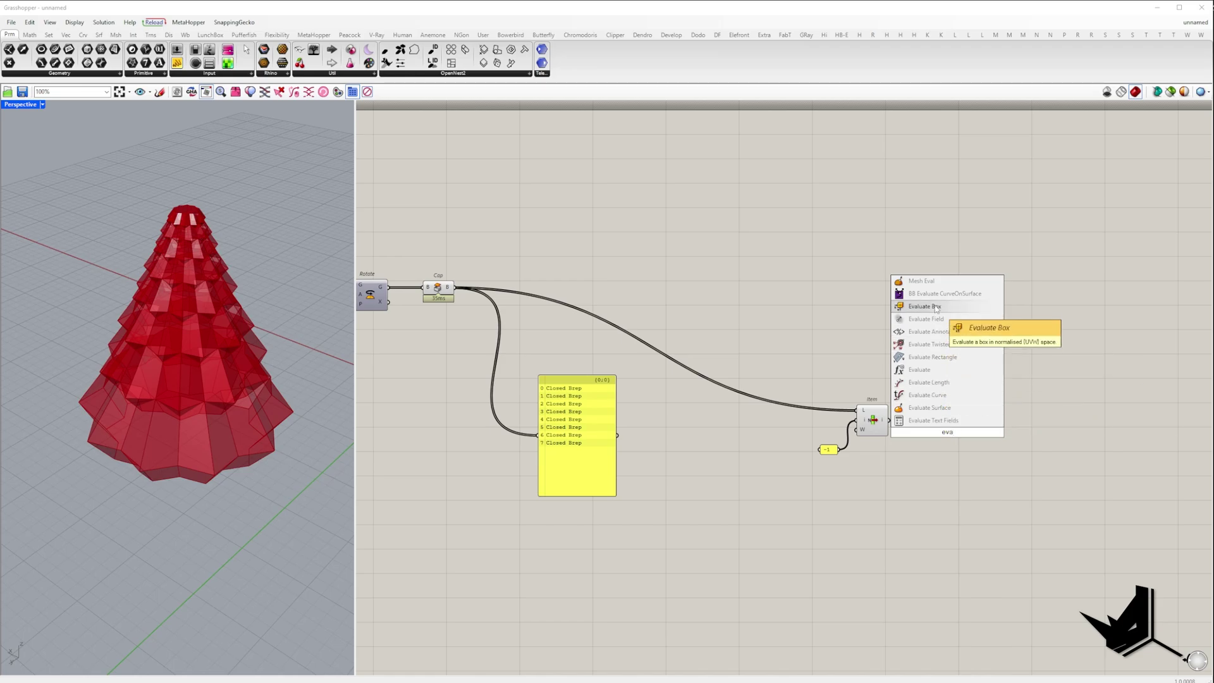
pyautogui.click(939, 307)
pyautogui.moveTo(996, 435); pyautogui.dragTo(1007, 435)
pyautogui.doubleClick(938, 450)
pyautogui.write('//1')
pyautogui.scroll(3, 940, 450)
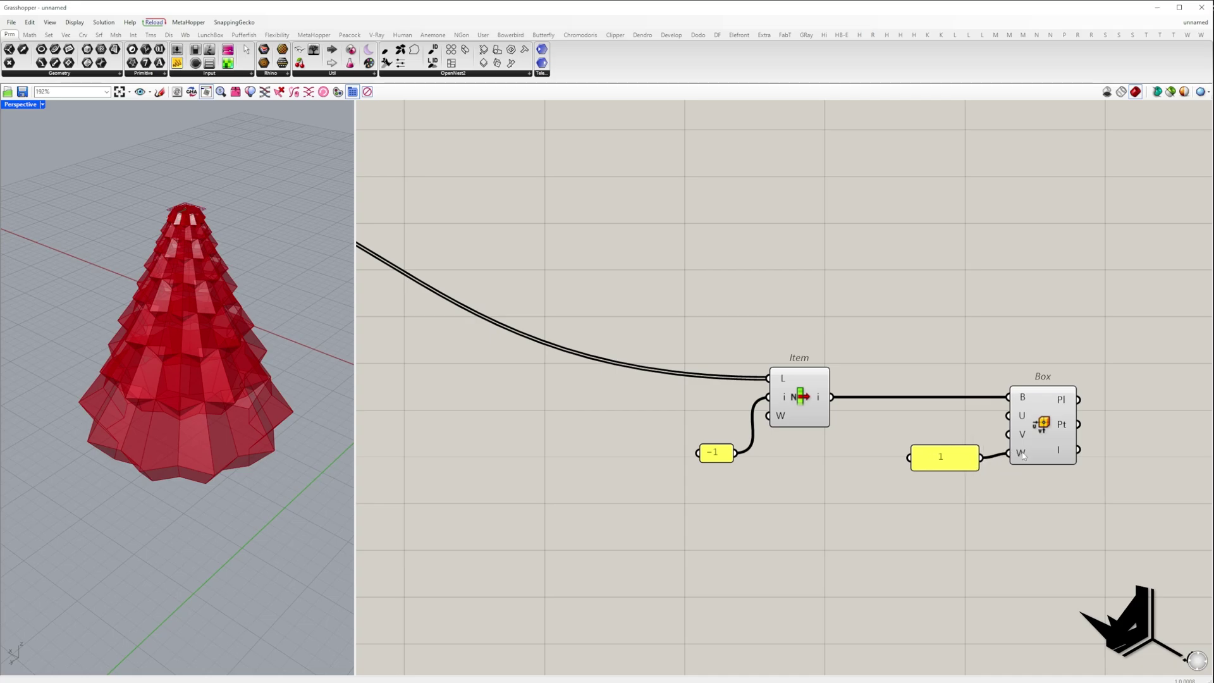
pyautogui.moveTo(1028, 453); pyautogui.dragTo(1032, 450)
pyautogui.moveTo(83, 290); pyautogui.dragTo(108, 301, button='right')
# - Add an Edges from Faces component fed by the List Item brep and the Evaluate Box point output
pyautogui.moveTo(1105, 320); pyautogui.dragTo(918, 350, button='right')
pyautogui.scroll(-3, 918, 351)
pyautogui.moveTo(917, 359); pyautogui.dragTo(896, 400)
pyautogui.doubleClick(882, 365)
pyautogui.write('edges')
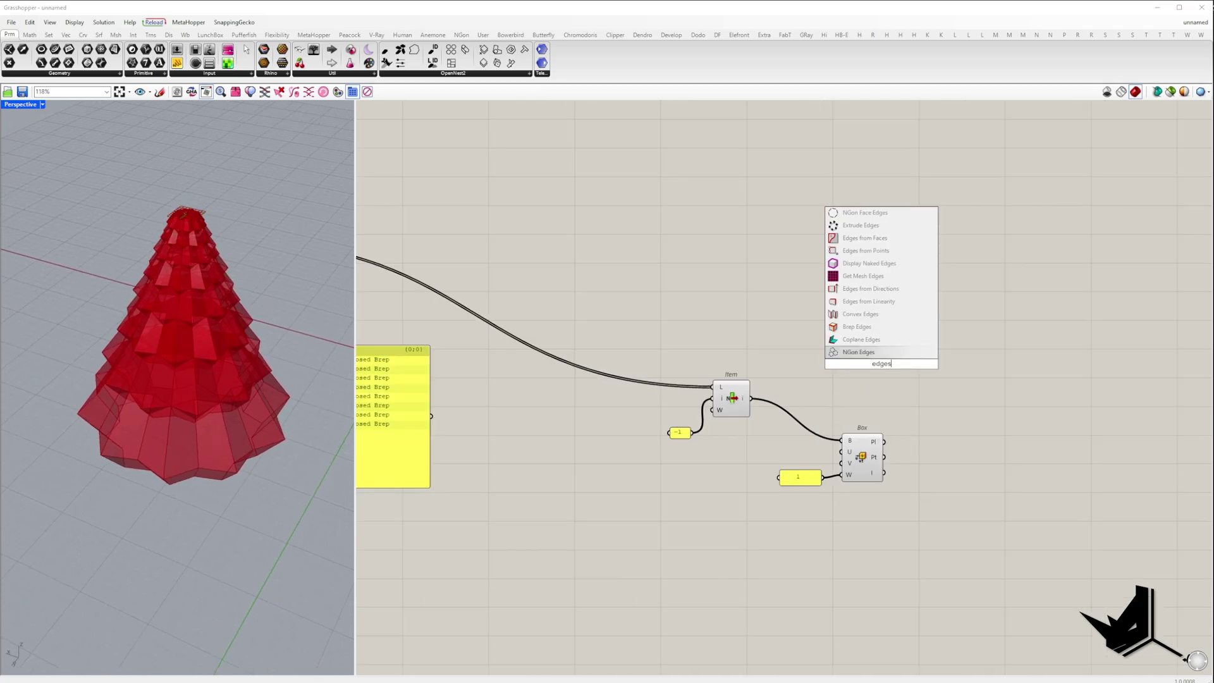
pyautogui.write(' fr')
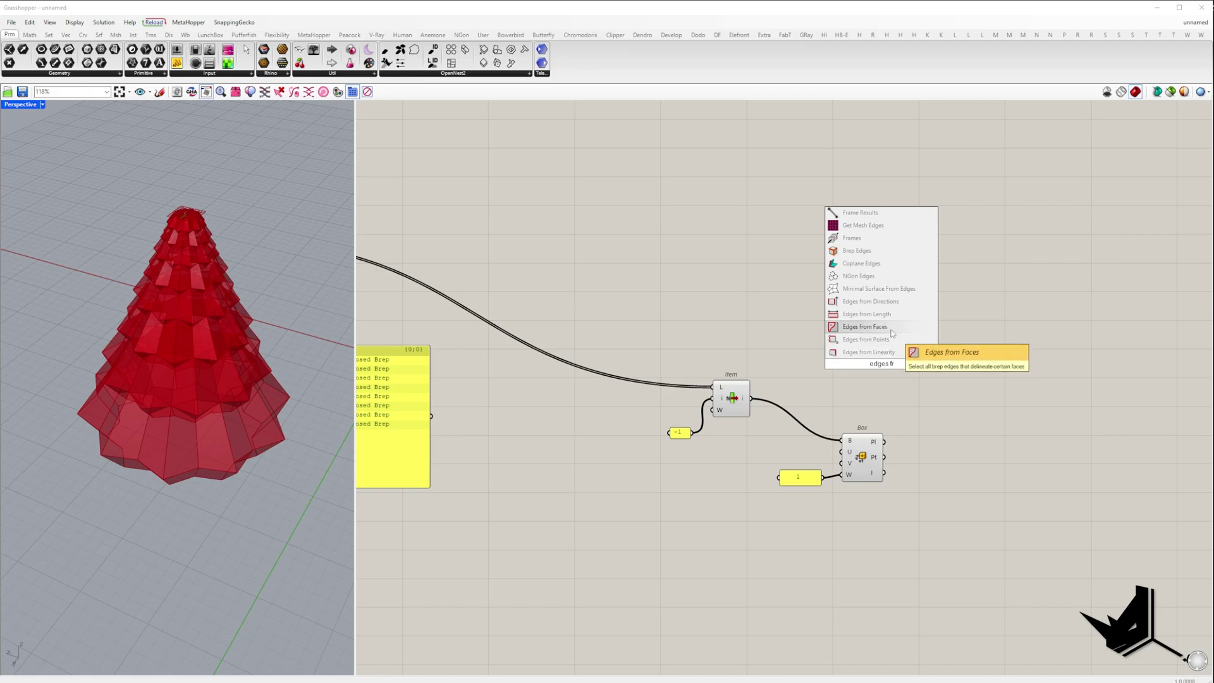
pyautogui.click(865, 327)
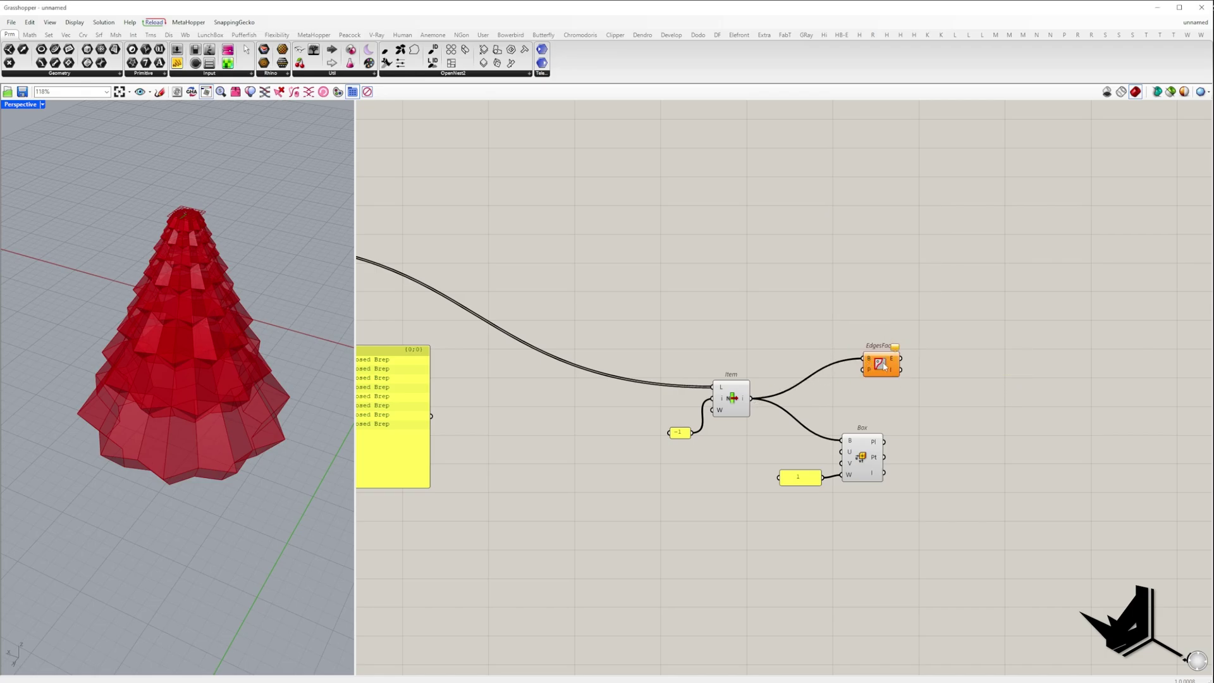
pyautogui.click(883, 365)
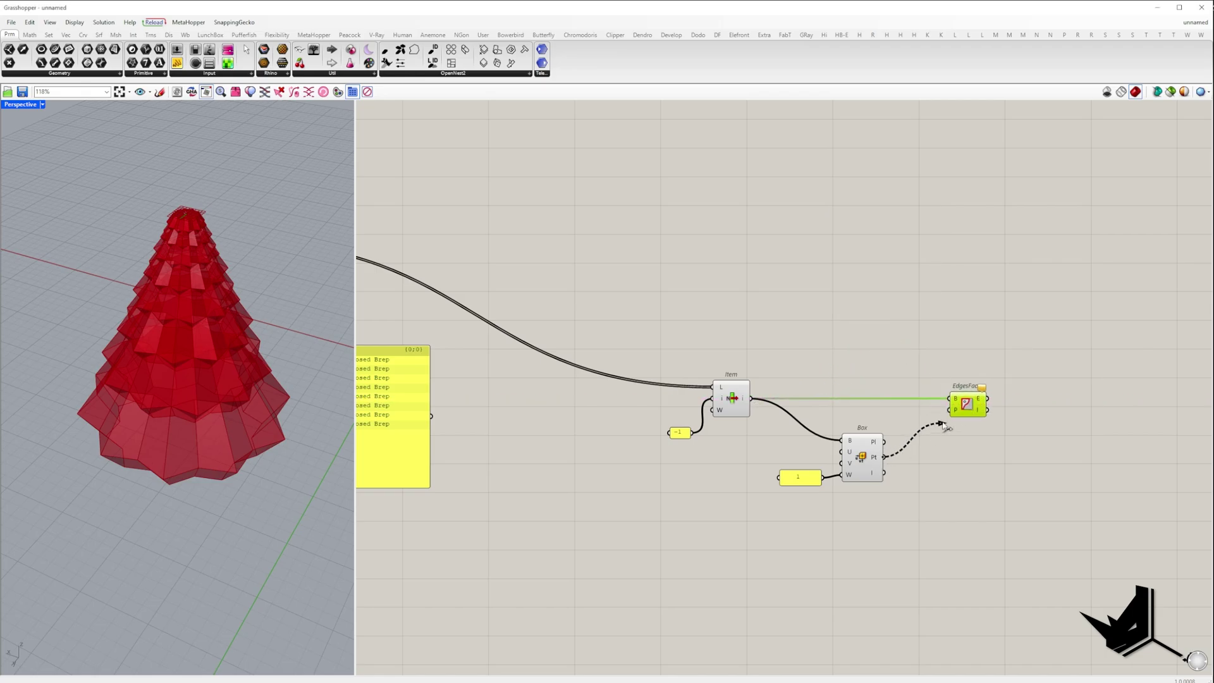
# - Turn off the preview of the List Item and Evaluate Box components
pyautogui.scroll(4, 215, 317)
pyautogui.moveTo(218, 342); pyautogui.dragTo(183, 253, button='right')
pyautogui.moveTo(911, 506); pyautogui.dragTo(660, 316)
pyautogui.rightClick(678, 317)
pyautogui.click(680, 325)
pyautogui.click(848, 345)
pyautogui.click(968, 406)
pyautogui.moveTo(209, 316); pyautogui.dragTo(229, 333, button='right')
# - Add a Join Curves component for the extracted face edges, followed by a Boundary Surfaces component
pyautogui.doubleClick(1034, 402)
pyautogui.write('join')
pyautogui.click(1016, 366)
pyautogui.moveTo(1044, 405); pyautogui.dragTo(1051, 405)
pyautogui.moveTo(1131, 380); pyautogui.dragTo(946, 374, button='right')
pyautogui.doubleClick(948, 374)
pyautogui.write('bound')
pyautogui.click(937, 362)
pyautogui.moveTo(955, 393); pyautogui.dragTo(960, 402)
# - Add an Extrude Point component with the boundary surface as its base and place it well beyond the chain
pyautogui.moveTo(1070, 407); pyautogui.dragTo(846, 336, button='right')
pyautogui.scroll(-3, 845, 336)
pyautogui.doubleClick(845, 336)
pyautogui.write('extr')
pyautogui.click(836, 325)
pyautogui.scroll(3, 831, 334)
pyautogui.scroll(-2, 860, 341)
pyautogui.moveTo(869, 342); pyautogui.dragTo(987, 339)
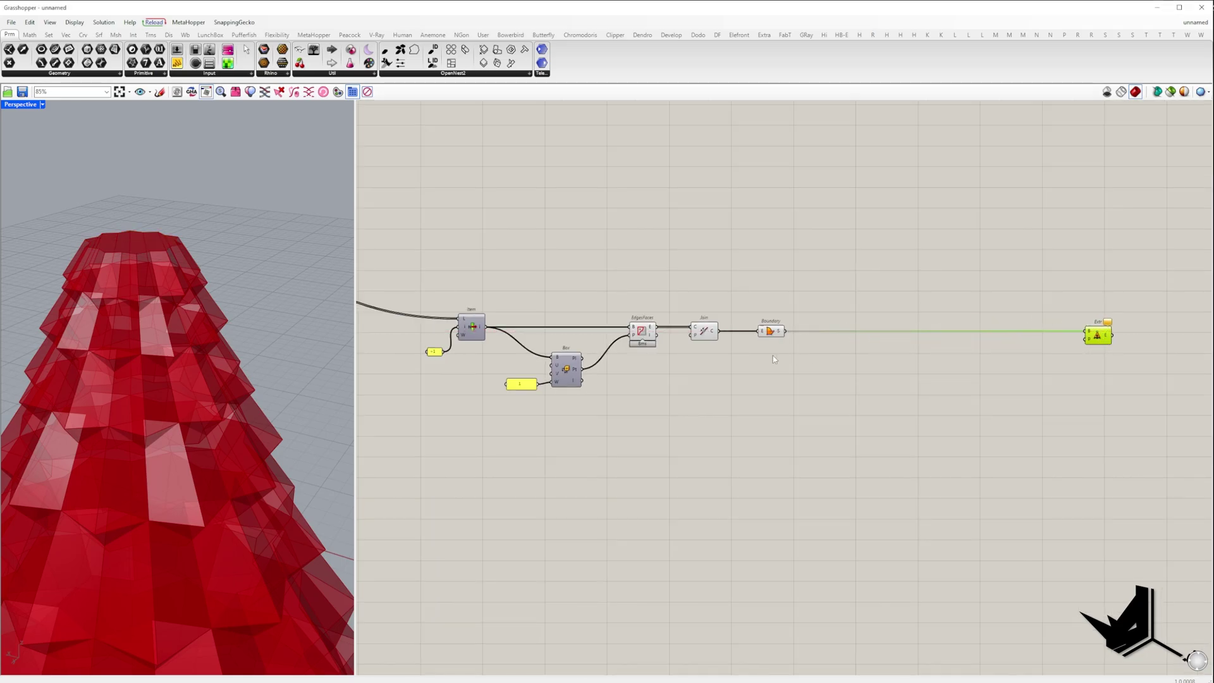
# - Turn off the preview of the Edges from Faces and Join Curves components
pyautogui.moveTo(810, 394); pyautogui.dragTo(580, 243)
pyautogui.middleClick(579, 243)
pyautogui.moveTo(718, 378); pyautogui.dragTo(614, 250)
pyautogui.middleClick(612, 248)
pyautogui.click(633, 266)
pyautogui.moveTo(240, 354); pyautogui.dragTo(243, 376, button='right')
# - Add a Brep Edges component below the chain, fed by the List Item brep
pyautogui.moveTo(623, 483); pyautogui.dragTo(747, 473, button='right')
pyautogui.doubleClick(746, 473)
pyautogui.write('ed')
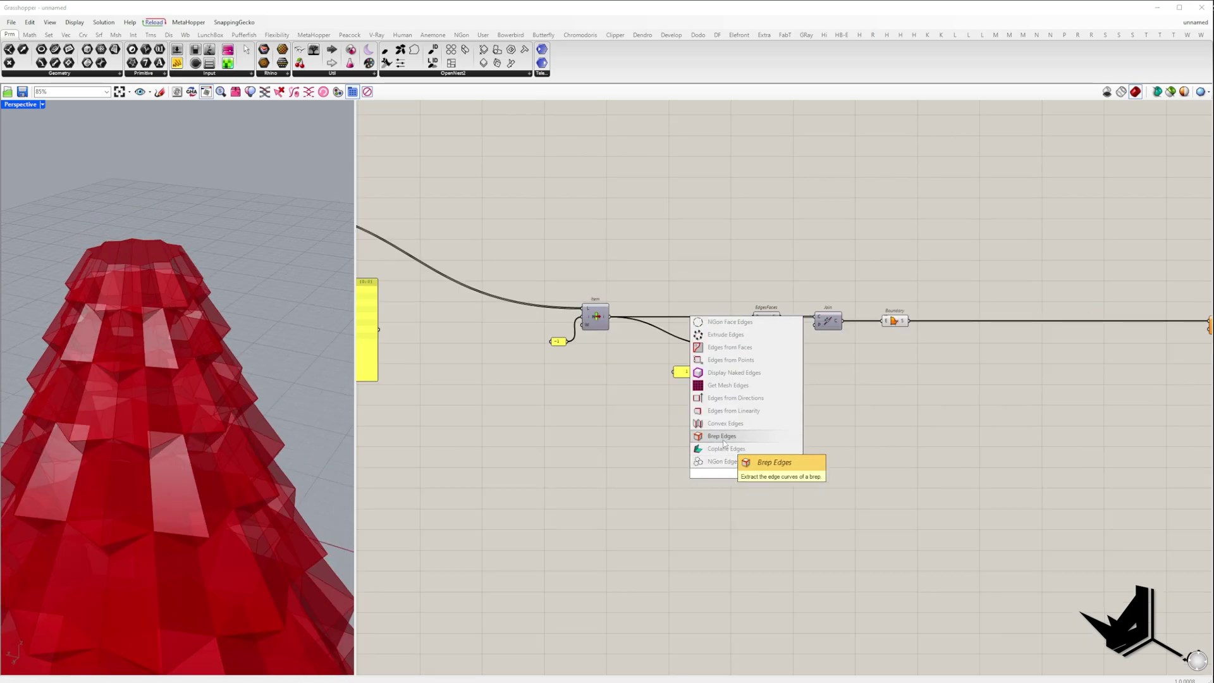
pyautogui.click(724, 441)
pyautogui.moveTo(750, 480); pyautogui.dragTo(732, 484)
pyautogui.moveTo(743, 472); pyautogui.dragTo(647, 473, button='right')
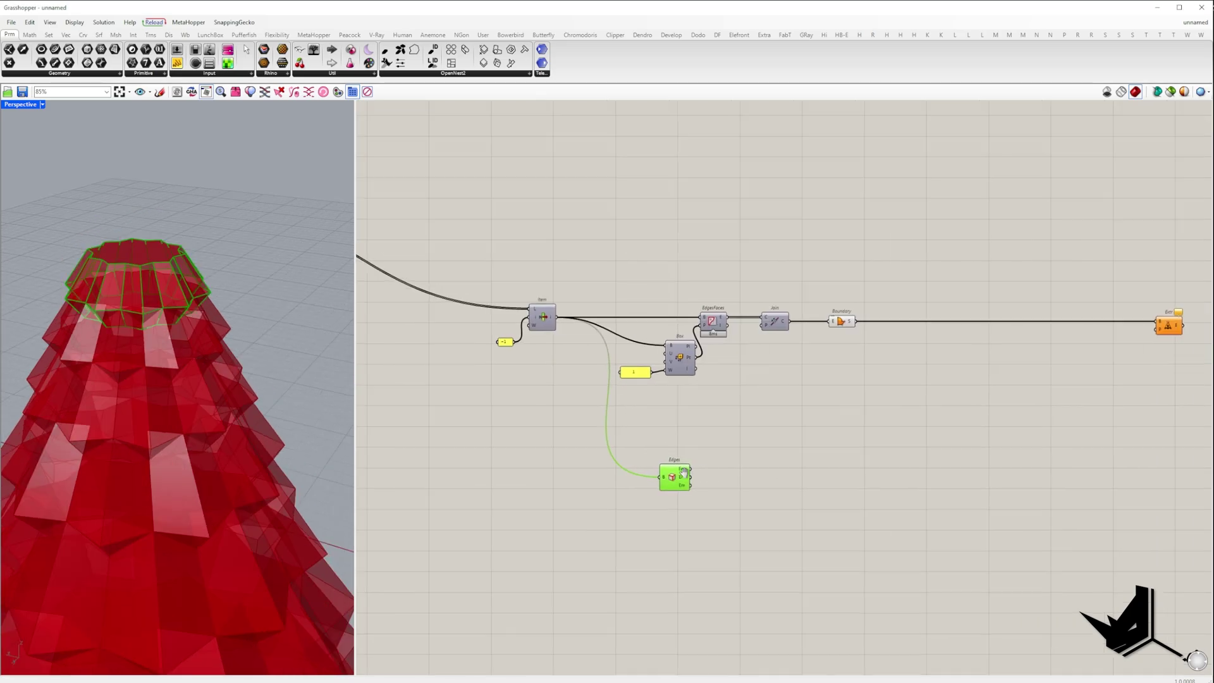
# - Add an End Points component for the interior edges and a Vector 2Pt component between their start and end points
pyautogui.doubleClick(684, 478)
pyautogui.write('end')
pyautogui.click(660, 466)
pyautogui.moveTo(649, 476); pyautogui.dragTo(721, 478)
pyautogui.doubleClick(786, 480)
pyautogui.write('vec2')
pyautogui.click(773, 470)
# - Add a Deconstruct Vector component for the edge vectors and move the End Points, Vector 2Pt and Deconstruct Vector group upward
pyautogui.scroll(2, 742, 469)
pyautogui.doubleClick(850, 471)
pyautogui.write('dec vec')
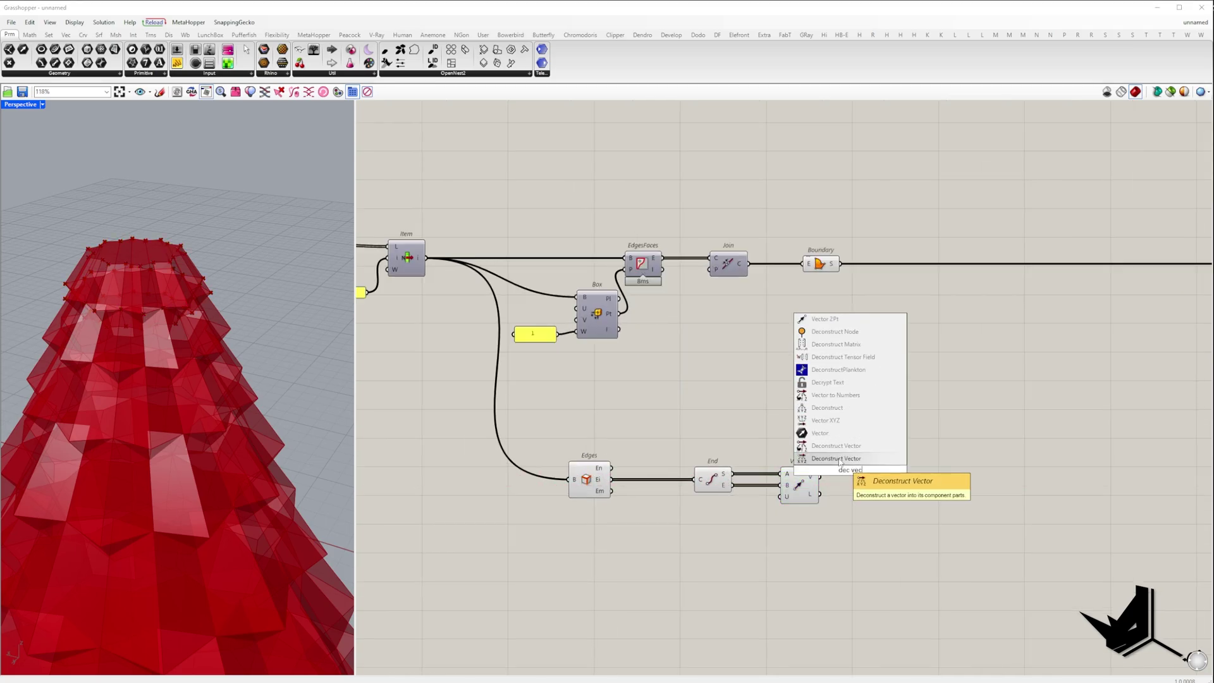
pyautogui.click(840, 462)
pyautogui.moveTo(851, 471); pyautogui.dragTo(851, 477)
pyautogui.moveTo(880, 517); pyautogui.dragTo(711, 464)
pyautogui.moveTo(713, 479); pyautogui.dragTo(696, 421)
# - Add an Equality component comparing the vectors' Z components with a panel containing 0
pyautogui.doubleClick(899, 411)
pyautogui.write('eq')
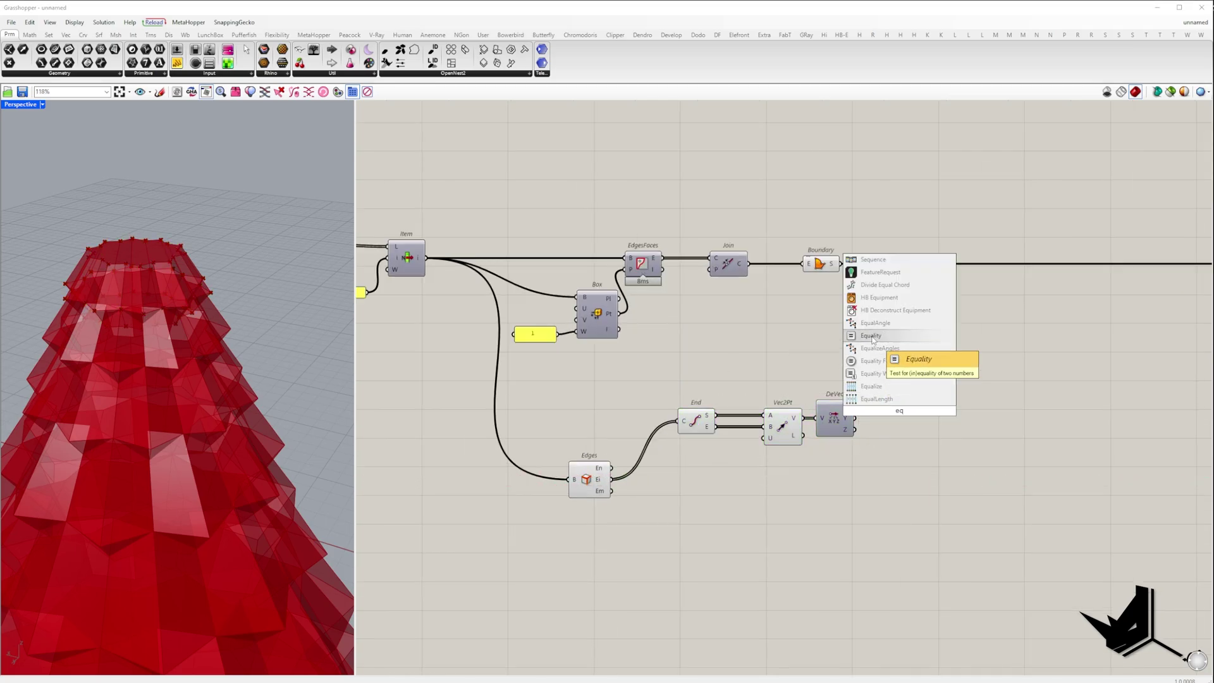
pyautogui.click(872, 340)
pyautogui.moveTo(896, 411); pyautogui.dragTo(936, 435)
pyautogui.doubleClick(881, 462)
pyautogui.write('//0')
pyautogui.press('Return')
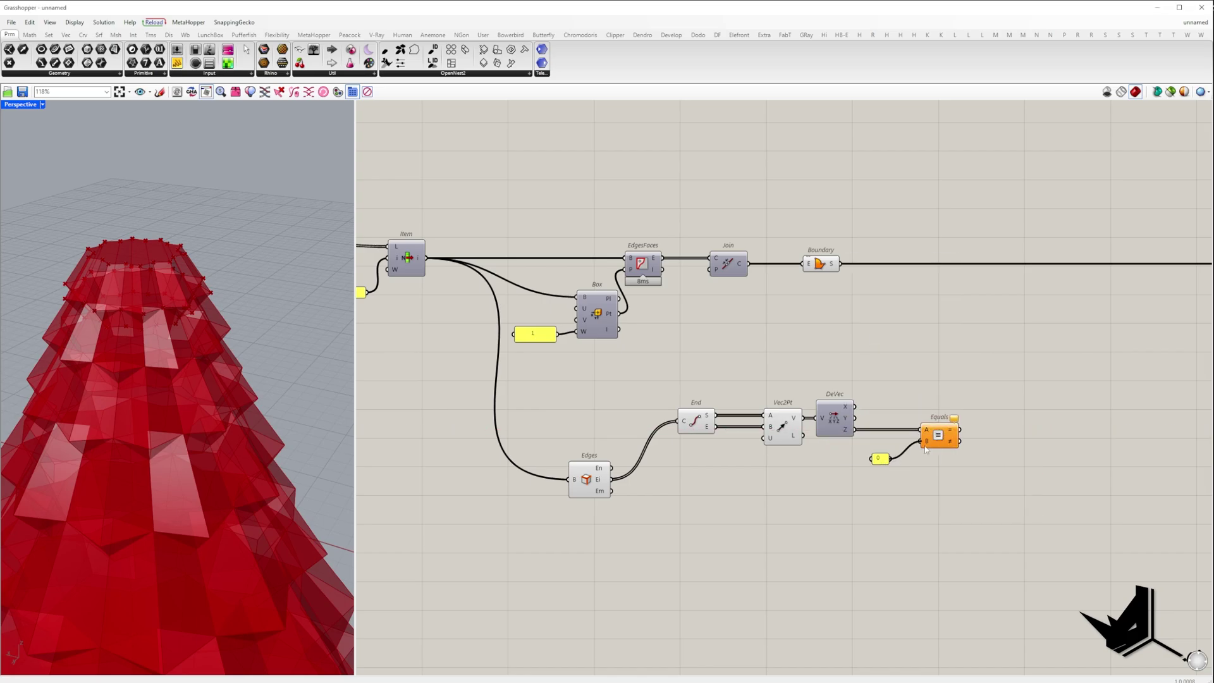
# - Add a Cull Pattern component with the interior edges as its list and the inequality output as its pattern
pyautogui.doubleClick(982, 471)
pyautogui.write('cull')
pyautogui.click(969, 460)
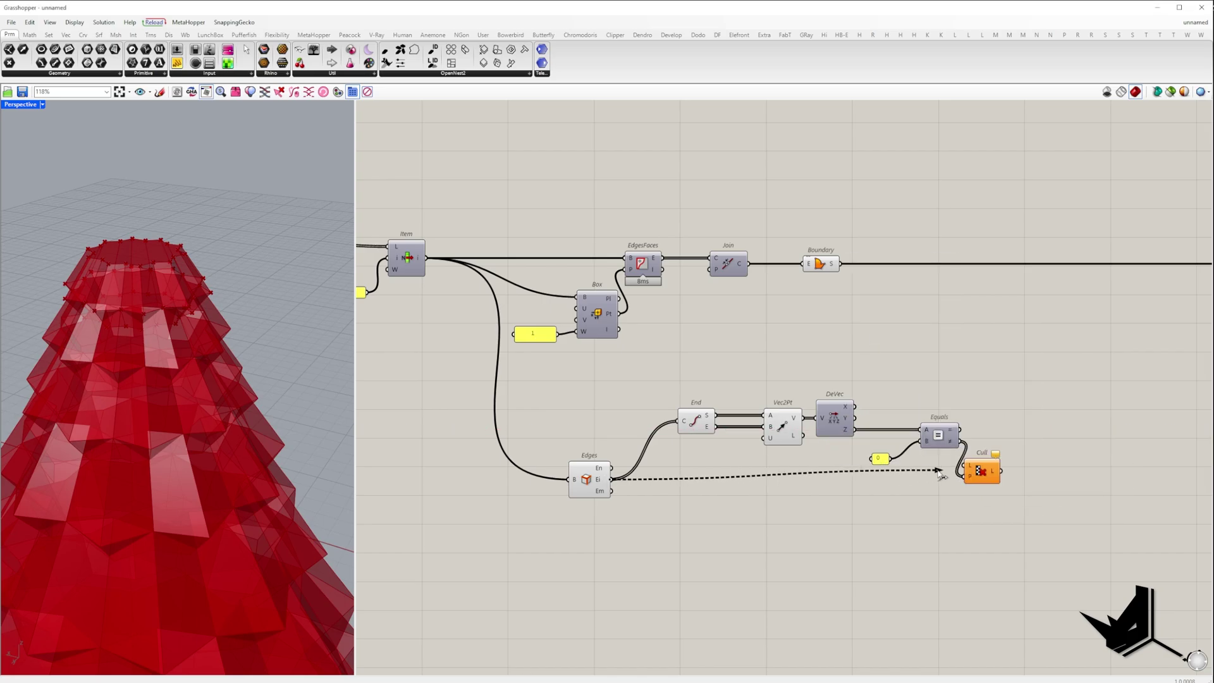
pyautogui.moveTo(949, 471); pyautogui.dragTo(965, 466)
pyautogui.moveTo(990, 472); pyautogui.dragTo(1026, 486)
# - Add a Join Curves component for the culled edges, followed by an Explode component
pyautogui.moveTo(1030, 486); pyautogui.dragTo(771, 466, button='right')
pyautogui.doubleClick(805, 440)
pyautogui.write('j')
pyautogui.click(785, 401)
pyautogui.moveTo(891, 435); pyautogui.dragTo(814, 427, button='right')
pyautogui.doubleClick(815, 426)
pyautogui.write('expl')
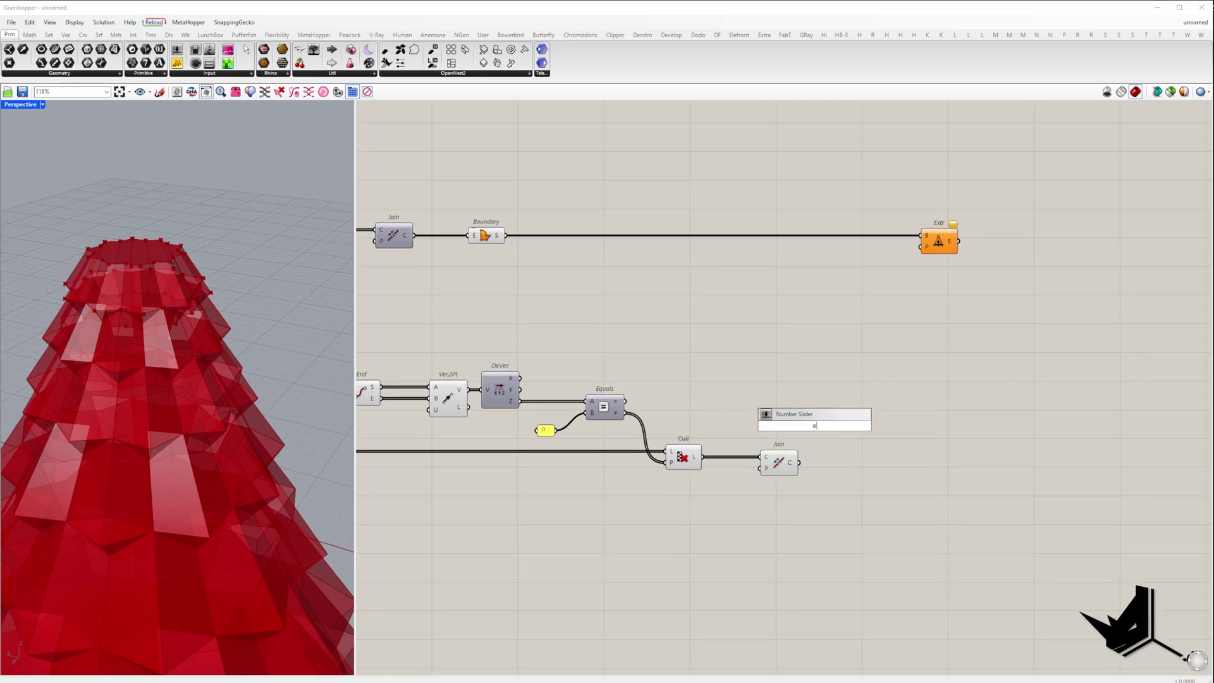
pyautogui.click(807, 413)
pyautogui.moveTo(799, 463); pyautogui.dragTo(795, 420)
pyautogui.moveTo(814, 426); pyautogui.dragTo(874, 431)
# - Show the exploded segments in a Param Viewer and simplify the Explode segments output
pyautogui.click(314, 50)
pyautogui.click(933, 436)
pyautogui.moveTo(918, 462); pyautogui.dragTo(737, 318, button='right')
pyautogui.moveTo(737, 318); pyautogui.dragTo(787, 476)
pyautogui.rightClick(674, 318)
pyautogui.click(701, 392)
pyautogui.moveTo(743, 414); pyautogui.dragTo(663, 396, button='right')
pyautogui.moveTo(697, 403)
pyautogui.mouseDown()
pyautogui.moveTo(737, 406)
pyautogui.moveTo(704, 421)
pyautogui.mouseUp()
# - Add a Curve Middle component for the exploded segments and a Deconstruct component for their midpoints
pyautogui.doubleClick(718, 292)
pyautogui.write('m')
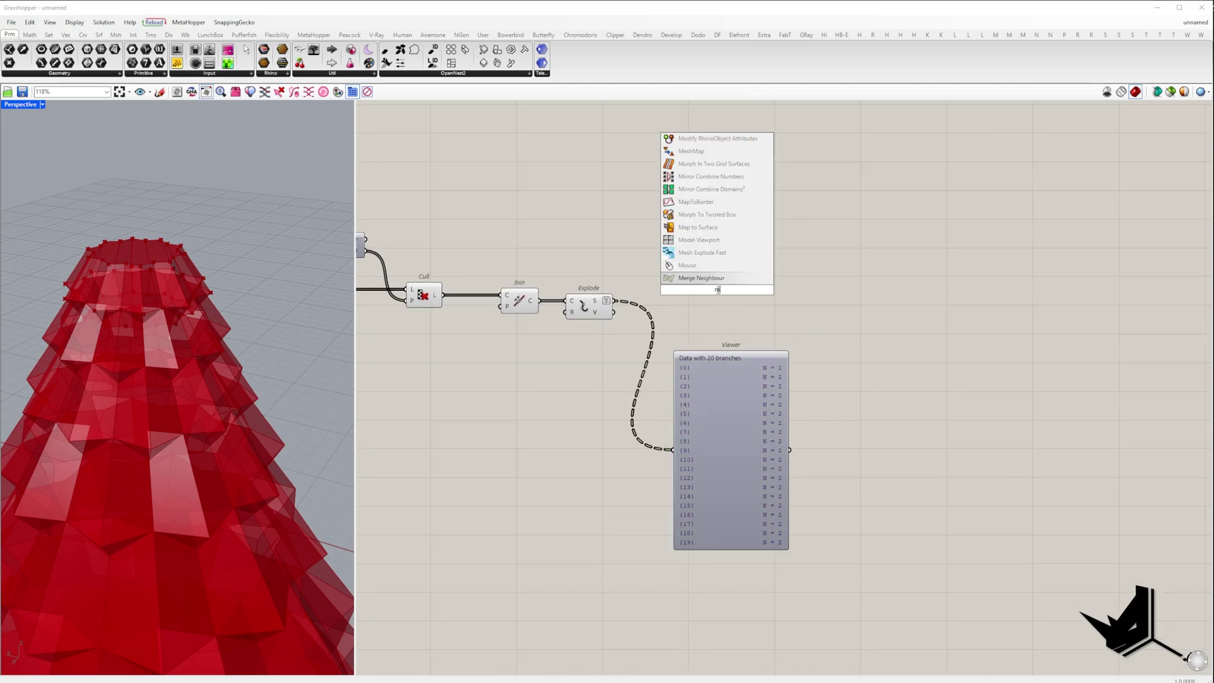
pyautogui.click(683, 265)
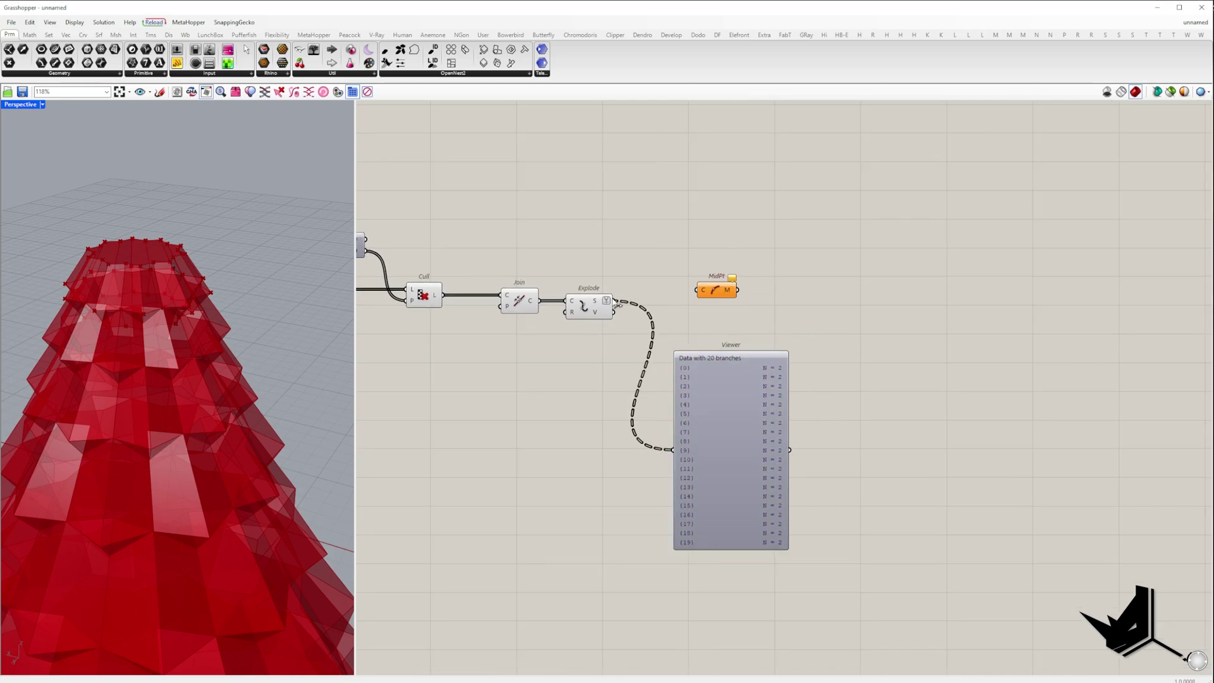
pyautogui.doubleClick(779, 230)
pyautogui.write('dec')
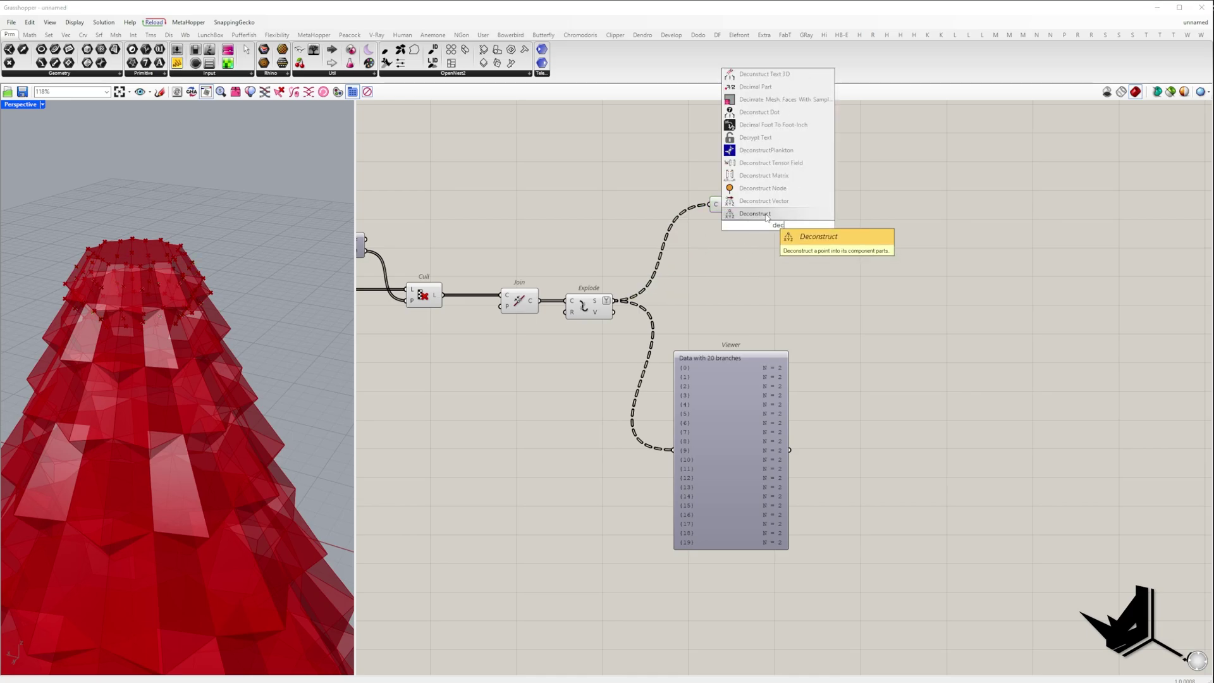
pyautogui.click(767, 215)
pyautogui.moveTo(760, 226); pyautogui.dragTo(751, 208)
# - Add a Sort List component ordering the segments by midpoint Z, and reverse its A output
pyautogui.doubleClick(822, 288)
pyautogui.write('so')
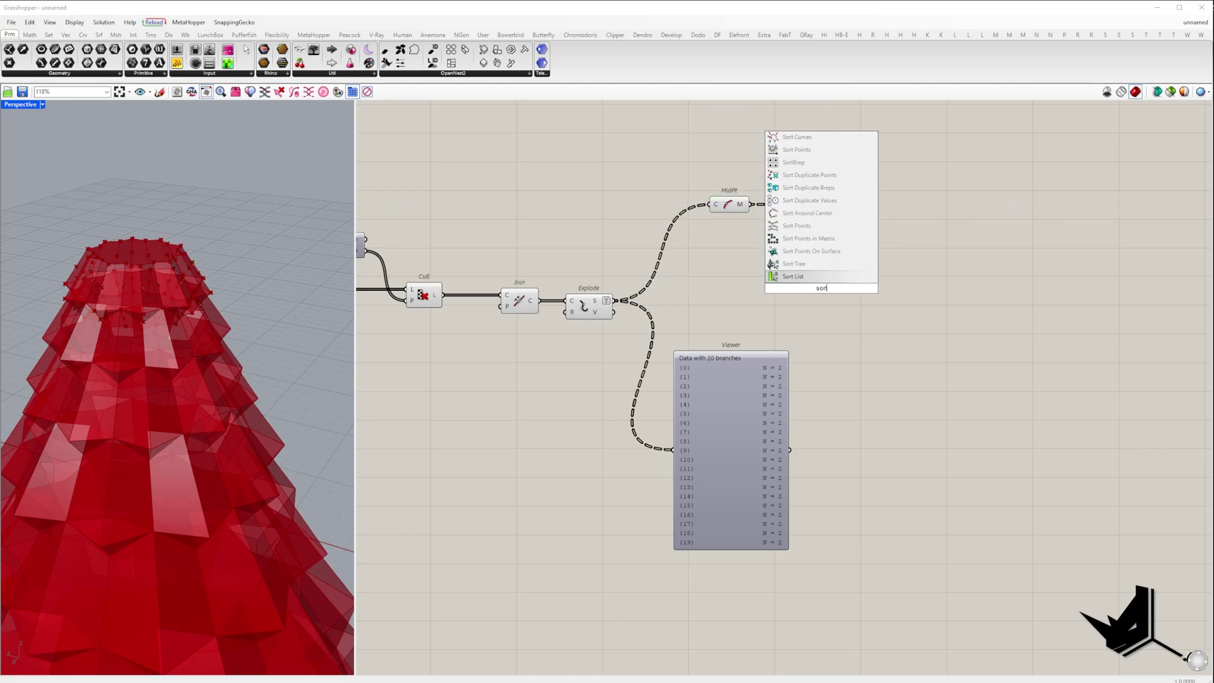
pyautogui.write('rt')
pyautogui.press('Return')
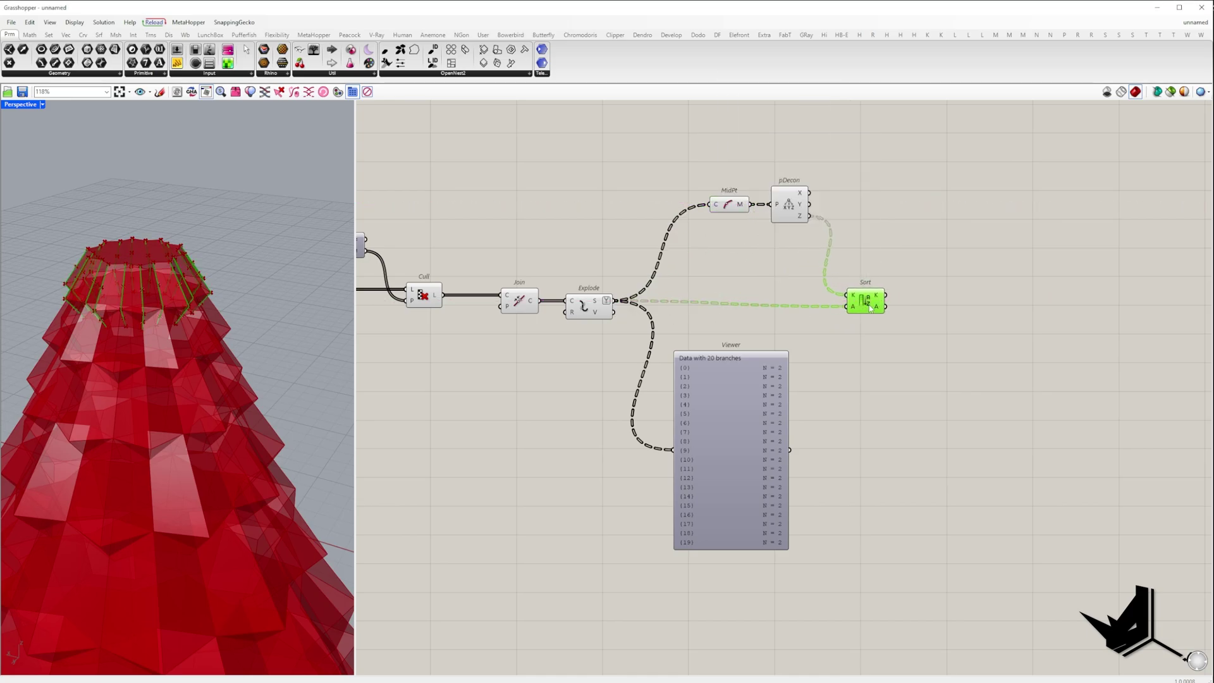
pyautogui.rightClick(873, 308)
pyautogui.click(902, 337)
pyautogui.moveTo(866, 302); pyautogui.dragTo(871, 296)
# - Add a List Item component fed by the reversed sorted segments and flatten its output
pyautogui.doubleClick(931, 301)
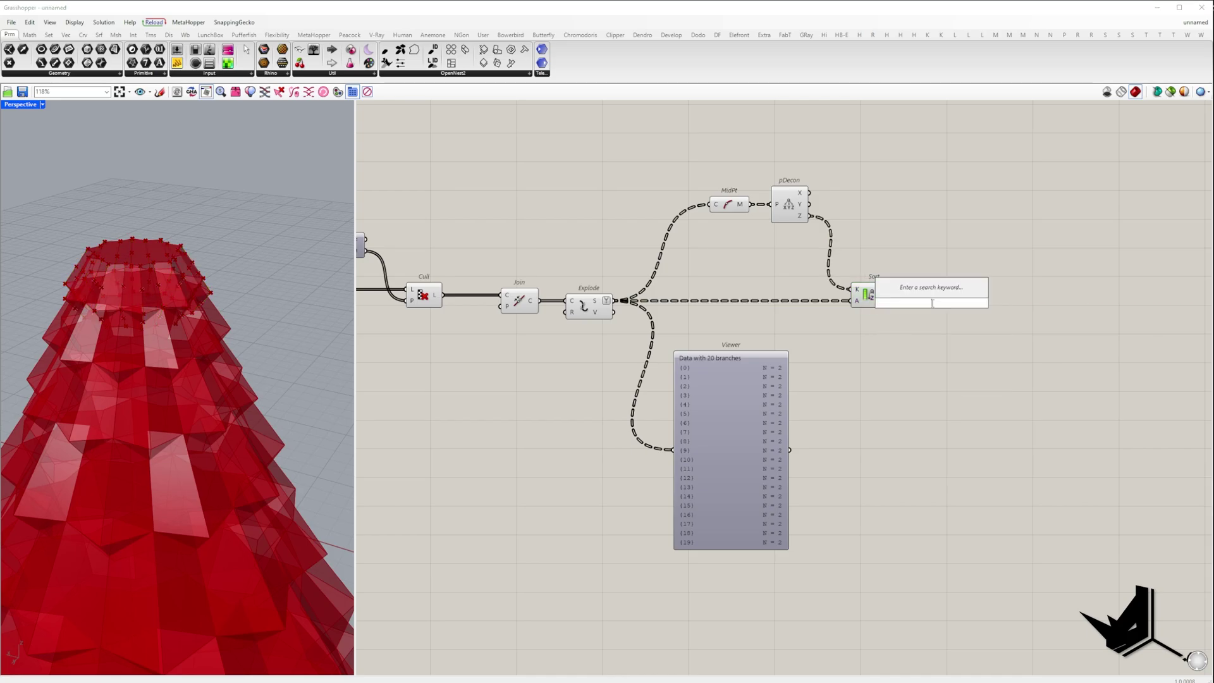
pyautogui.write('item')
pyautogui.click(912, 280)
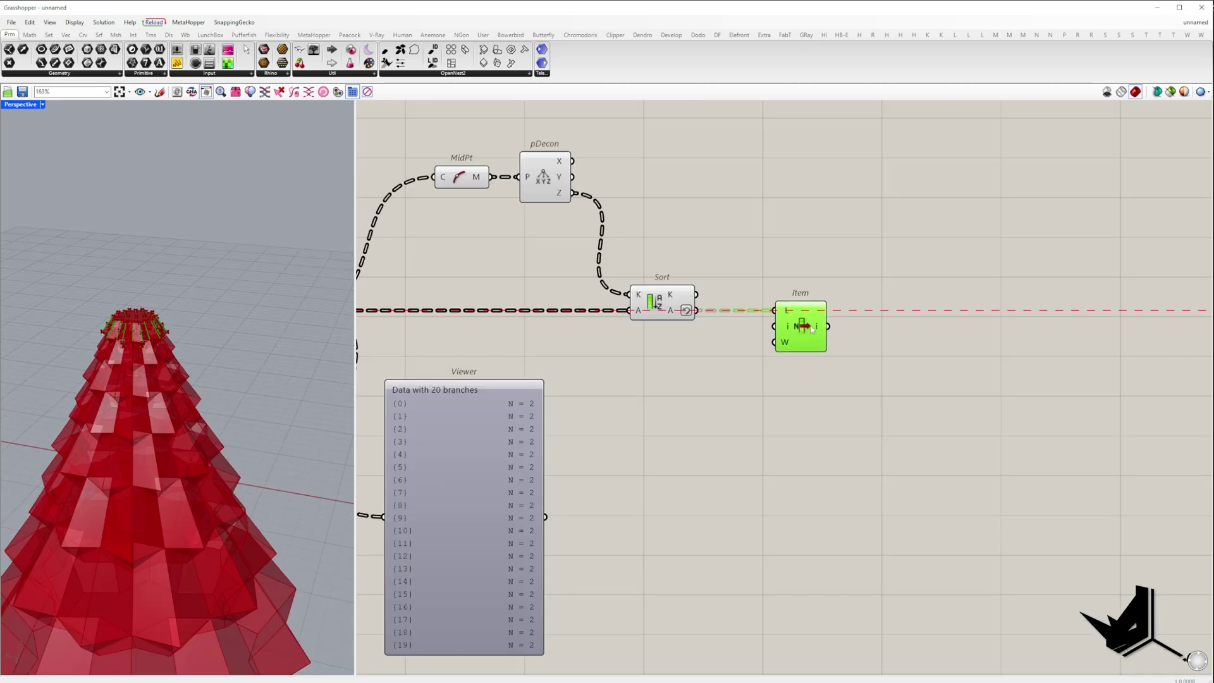
pyautogui.rightClick(809, 327)
pyautogui.click(828, 362)
# - Add a second List Item component for the flattened segments and give it an additional +1 output
pyautogui.doubleClick(917, 328)
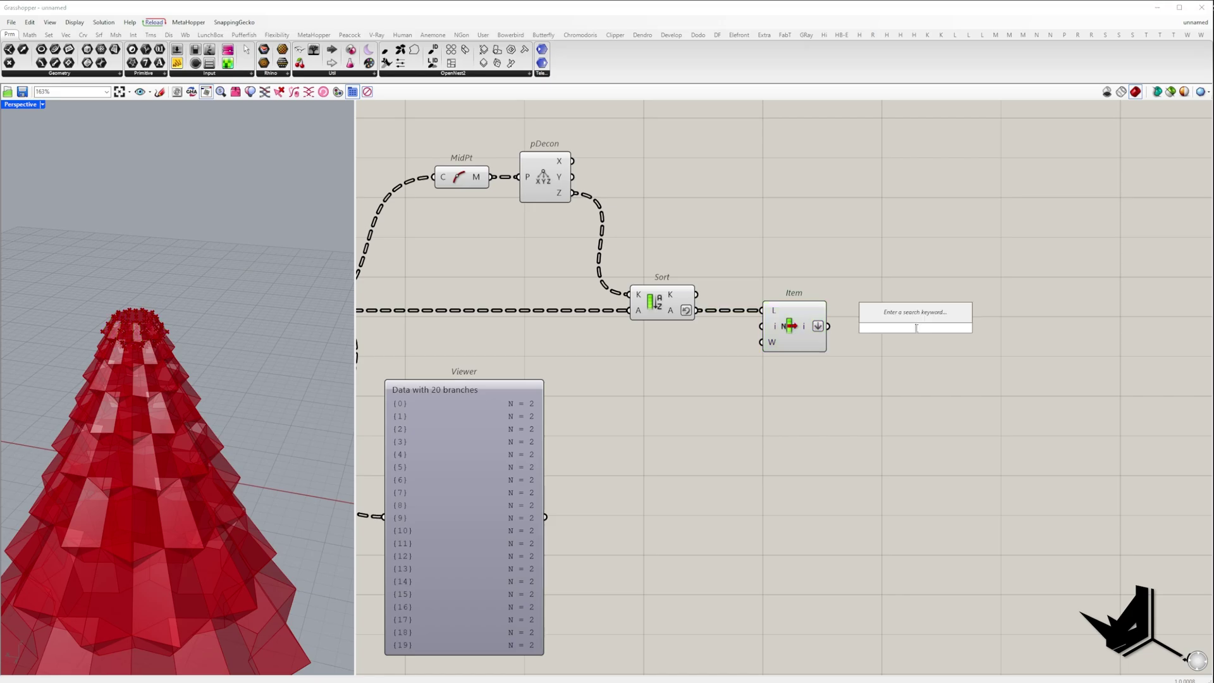
pyautogui.write('item')
pyautogui.click(901, 311)
pyautogui.moveTo(914, 329); pyautogui.dragTo(859, 361)
pyautogui.scroll(8, 997, 360)
pyautogui.click(993, 376)
# - Add two Curve parameters, one fed by the List Item i output and the other by +1
pyautogui.scroll(-6, 923, 383)
pyautogui.doubleClick(1026, 327)
pyautogui.write('crv')
pyautogui.click(1016, 308)
pyautogui.moveTo(1016, 326); pyautogui.dragTo(1061, 219)
pyautogui.moveTo(986, 307); pyautogui.dragTo(1041, 222)
pyautogui.keyDown('alt'); pyautogui.moveTo(1071, 223); pyautogui.dragTo(1064, 408); pyautogui.keyUp('alt')
pyautogui.moveTo(986, 340); pyautogui.dragTo(1036, 406)
# - Add two Extend Curve components, each fed by one of the Curve parameters
pyautogui.moveTo(1138, 304); pyautogui.dragTo(766, 404, button='right')
pyautogui.doubleClick(891, 308)
pyautogui.write('extr')
pyautogui.click(873, 208)
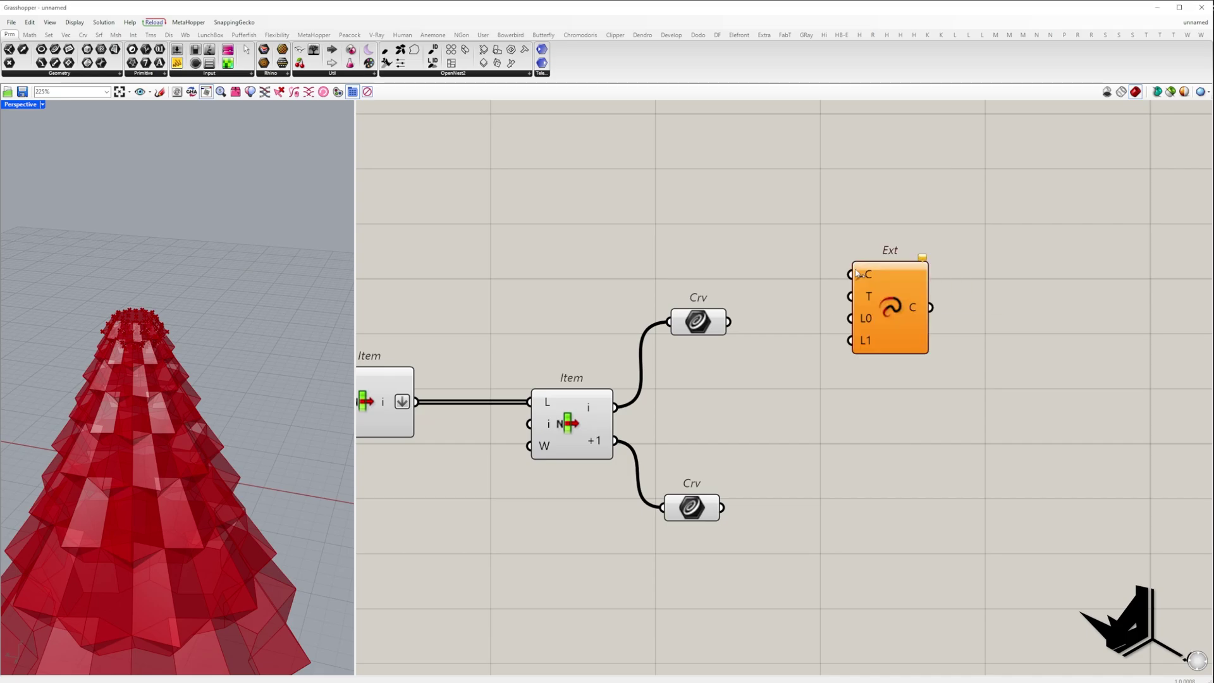
pyautogui.moveTo(729, 321); pyautogui.dragTo(851, 275)
pyautogui.moveTo(891, 307); pyautogui.dragTo(1081, 515)
pyautogui.moveTo(722, 508); pyautogui.dragTo(1082, 539)
# - Copy the Polygon Radius parameter beside the Extend Curve components and feed it into their L0 and L1 inputs
pyautogui.scroll(-4, 771, 465)
pyautogui.moveTo(771, 464); pyautogui.dragTo(722, 330, button='right')
pyautogui.scroll(-10, 879, 344)
pyautogui.moveTo(405, 313); pyautogui.dragTo(1018, 356, button='right')
pyautogui.scroll(10, 678, 356)
pyautogui.keyDown('alt'); pyautogui.moveTo(685, 362); pyautogui.dragTo(722, 391); pyautogui.keyUp('alt')
pyautogui.scroll(-10, 666, 379)
pyautogui.scroll(10, 885, 386)
pyautogui.moveTo(878, 510); pyautogui.dragTo(774, 329)
# - Add a Curve | Curve intersection component fed by the two extended curves
pyautogui.moveTo(246, 351); pyautogui.dragTo(292, 336, button='right')
pyautogui.doubleClick(919, 393)
pyautogui.write('ccx')
pyautogui.click(905, 381)
pyautogui.moveTo(895, 383); pyautogui.dragTo(818, 340)
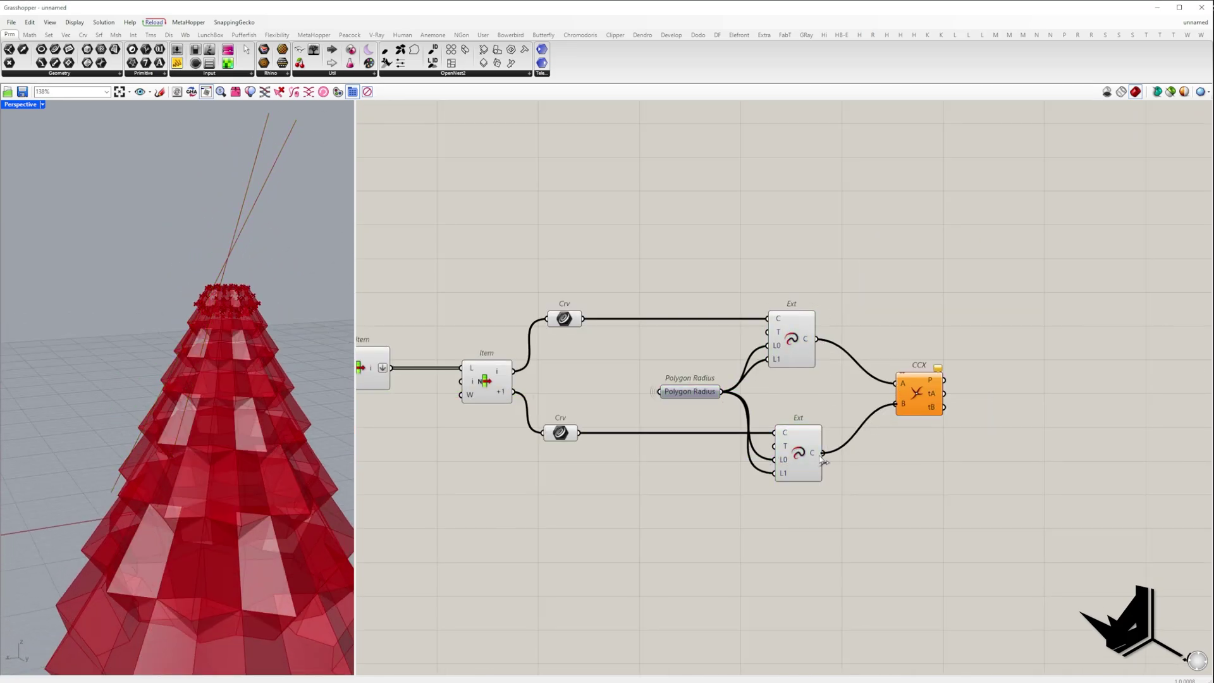
pyautogui.moveTo(915, 406); pyautogui.dragTo(874, 415)
# - Turn off the preview of the edge-branch components up to and including the two Extend Curve components
pyautogui.scroll(-5, 873, 415)
pyautogui.moveTo(845, 471); pyautogui.dragTo(394, 333)
pyautogui.rightClick(546, 283)
pyautogui.click(561, 299)
pyautogui.moveTo(418, 437); pyautogui.dragTo(765, 417, button='right')
pyautogui.moveTo(768, 432); pyautogui.dragTo(482, 305)
pyautogui.rightClick(626, 275)
pyautogui.click(641, 291)
# - Move the Extrude Point component beyond the Curve | Curve intersection component and select the intersection component
pyautogui.moveTo(846, 275); pyautogui.dragTo(511, 294, button='right')
pyautogui.moveTo(507, 272); pyautogui.dragTo(972, 273)
pyautogui.click(911, 355)
pyautogui.scroll(5, 893, 376)
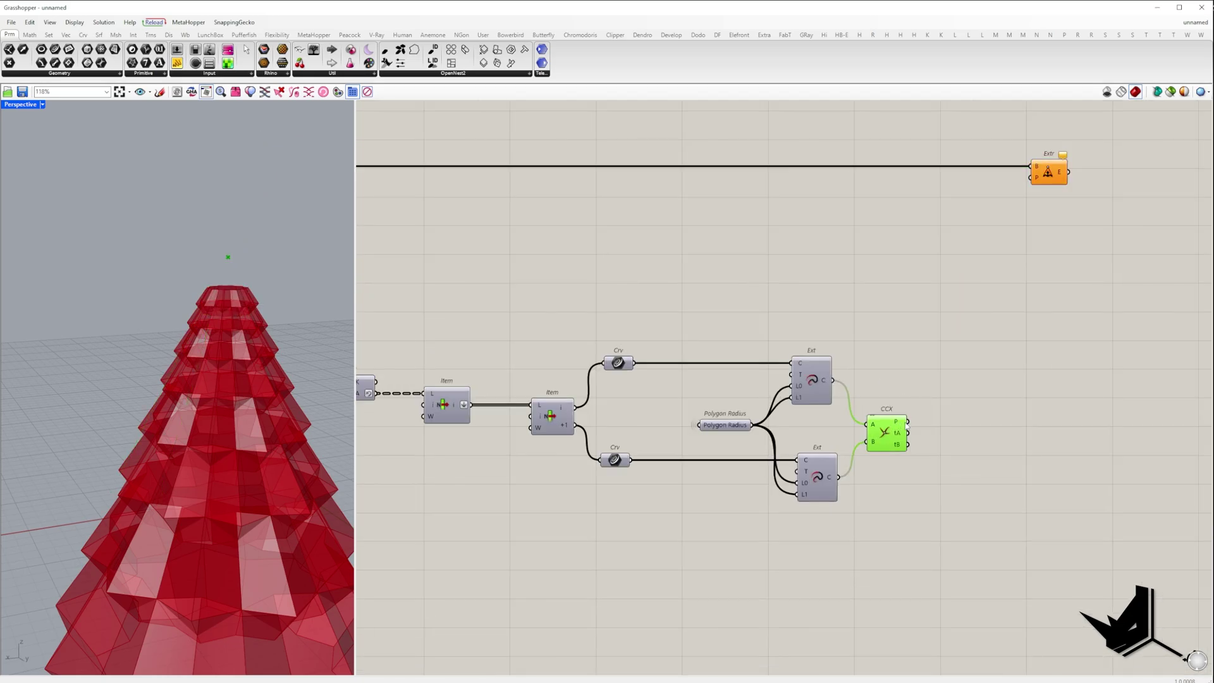
# - Feed the intersection point into the Extrude Point component and turn off the preview of the intersection components
pyautogui.moveTo(1043, 184); pyautogui.dragTo(1043, 184)
pyautogui.moveTo(288, 319); pyautogui.dragTo(316, 305, button='right')
pyautogui.scroll(-8, 1077, 367)
pyautogui.moveTo(1067, 409); pyautogui.dragTo(698, 252)
pyautogui.rightClick(799, 242)
pyautogui.click(814, 258)
# - Add a Merge component that combines the stacked tiers with the extruded tip and flatten its output
pyautogui.scroll(5, 763, 297)
pyautogui.doubleClick(662, 305)
pyautogui.write('merge')
pyautogui.press('Return')
pyautogui.moveTo(651, 299); pyautogui.dragTo(970, 341)
pyautogui.click(663, 302)
pyautogui.scroll(-6, 601, 346)
pyautogui.scroll(5, 969, 340)
pyautogui.moveTo(926, 395); pyautogui.dragTo(650, 468, button='right')
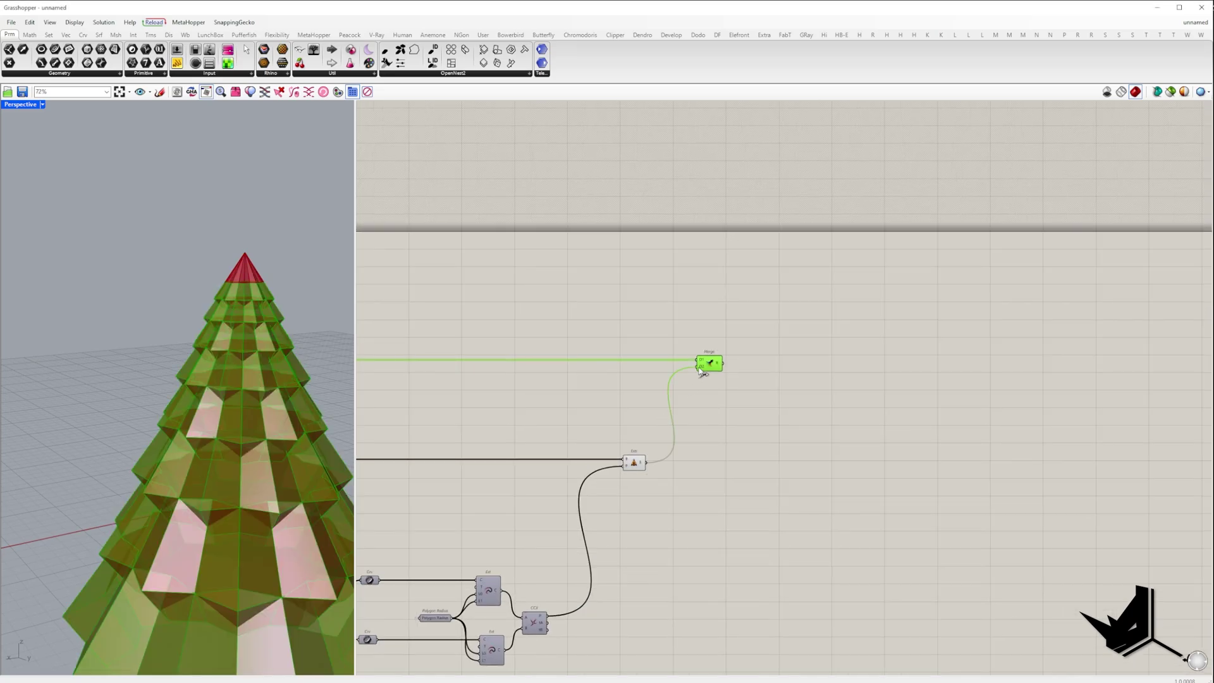
pyautogui.rightClick(721, 366)
pyautogui.click(753, 402)
# - Add a Solid Union component beside the Merge component and feed it the merged, flattened breps
pyautogui.doubleClick(753, 397)
pyautogui.write('union')
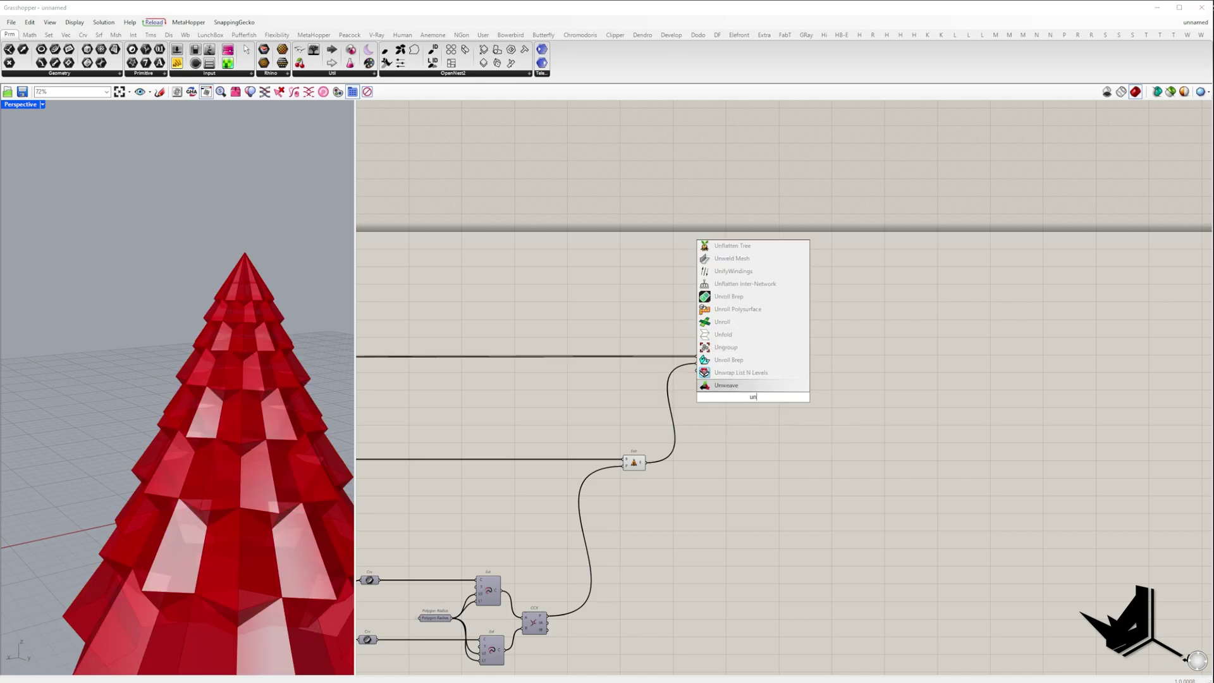
pyautogui.click(732, 372)
pyautogui.moveTo(744, 403); pyautogui.dragTo(774, 369)
# - Add a Merge Faces component fed by the Solid Union result
pyautogui.doubleClick(804, 346)
pyautogui.write('m')
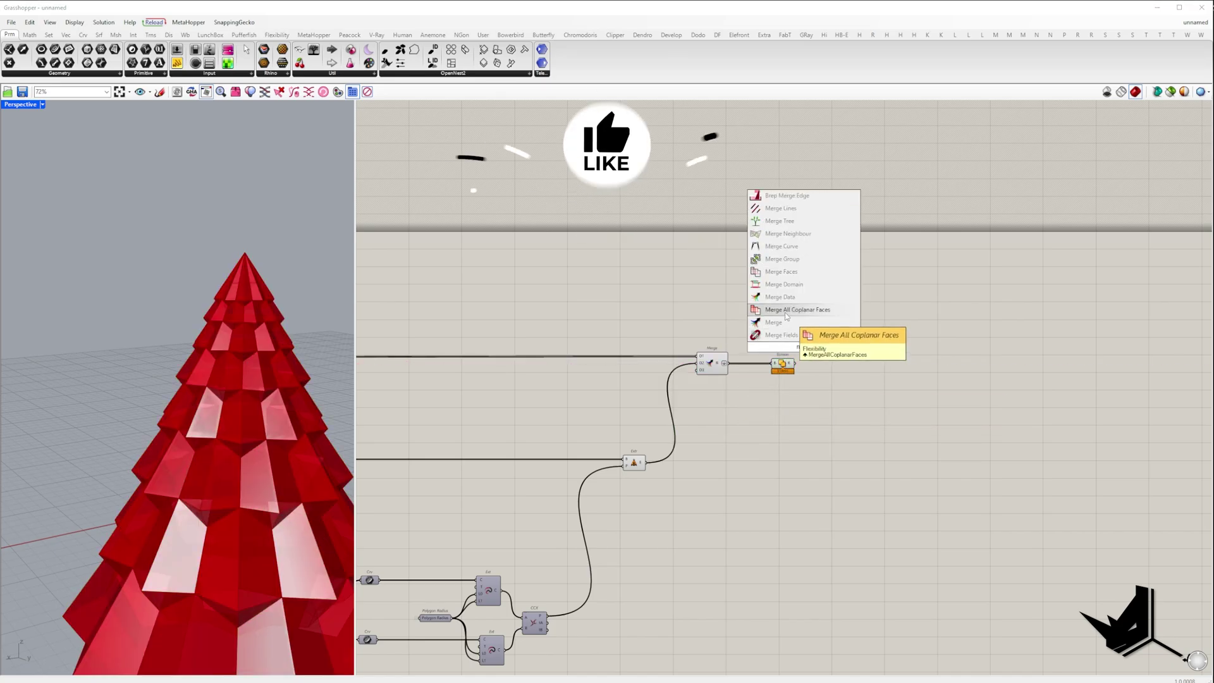
pyautogui.click(755, 296)
pyautogui.click(823, 325)
# - Place a Panel above the Merge Faces component and wire the merged brep output into it
pyautogui.click(177, 62)
pyautogui.click(874, 329)
pyautogui.scroll(3, 856, 350)
pyautogui.moveTo(831, 360); pyautogui.dragTo(840, 314)
pyautogui.moveTo(886, 327); pyautogui.dragTo(960, 293)
# - Turn off the preview of the components that lead up to Merge Faces
pyautogui.scroll(-10, 857, 460)
pyautogui.moveTo(835, 523); pyautogui.dragTo(487, 363)
pyautogui.scroll(10, 843, 449)
pyautogui.click(869, 472)
pyautogui.middleClick(859, 429)
pyautogui.click(871, 442)
pyautogui.click(1025, 537)
pyautogui.moveTo(1035, 542); pyautogui.dragTo(805, 465, button='right')
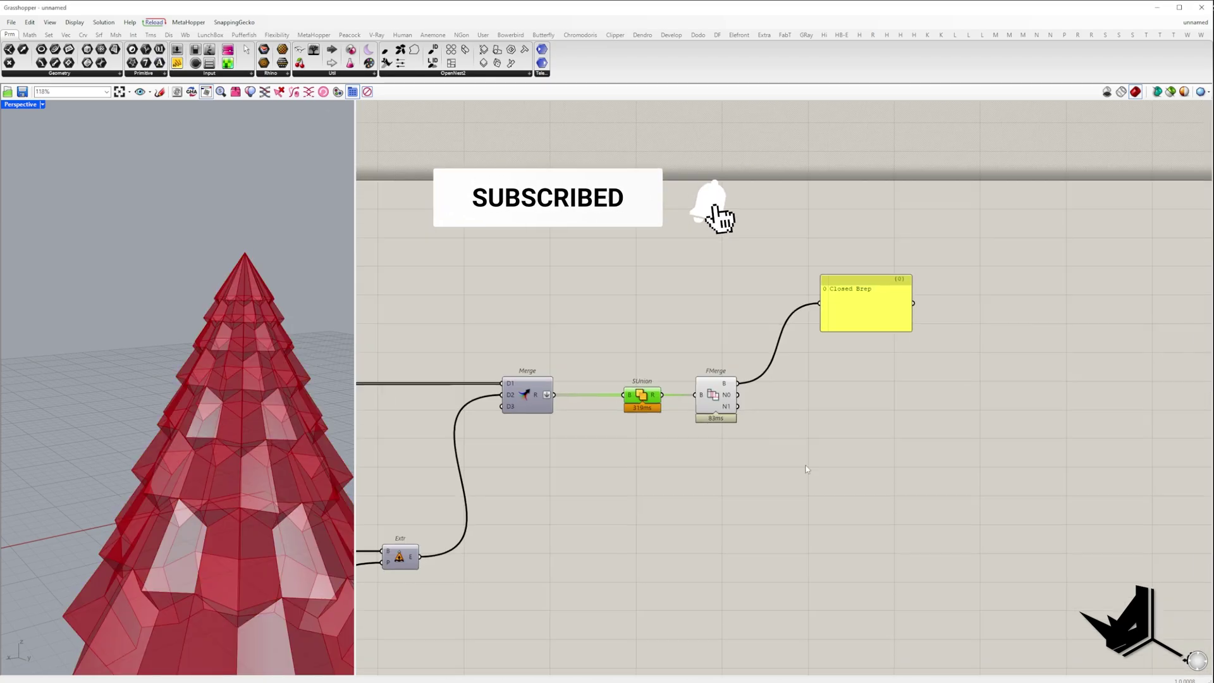
# - Add a Colour Swatch below the Merge Faces component and set its colour to green
pyautogui.doubleClick(805, 465)
pyautogui.write('swatch')
pyautogui.click(802, 453)
pyautogui.click(818, 463)
pyautogui.moveTo(828, 563); pyautogui.dragTo(878, 581)
pyautogui.click(832, 619)
# - Add a Custom Preview component using the Merge Faces brep as geometry and the Colour Swatch as material
pyautogui.doubleClick(824, 433)
pyautogui.write('custom')
pyautogui.click(822, 422)
pyautogui.moveTo(738, 383); pyautogui.dragTo(809, 429)
pyautogui.moveTo(809, 440)
pyautogui.mouseDown()
pyautogui.moveTo(826, 466)
pyautogui.moveTo(961, 400)
pyautogui.mouseUp()
# - Turn off the preview of the Merge Faces stage so only the coloured Custom Preview displays the tree
pyautogui.scroll(-12, 962, 403)
pyautogui.moveTo(902, 566); pyautogui.dragTo(692, 404)
pyautogui.middleClick(689, 337)
pyautogui.click(704, 352)
pyautogui.scroll(-8, 180, 373)
pyautogui.moveTo(180, 373); pyautogui.dragTo(207, 373, button='right')
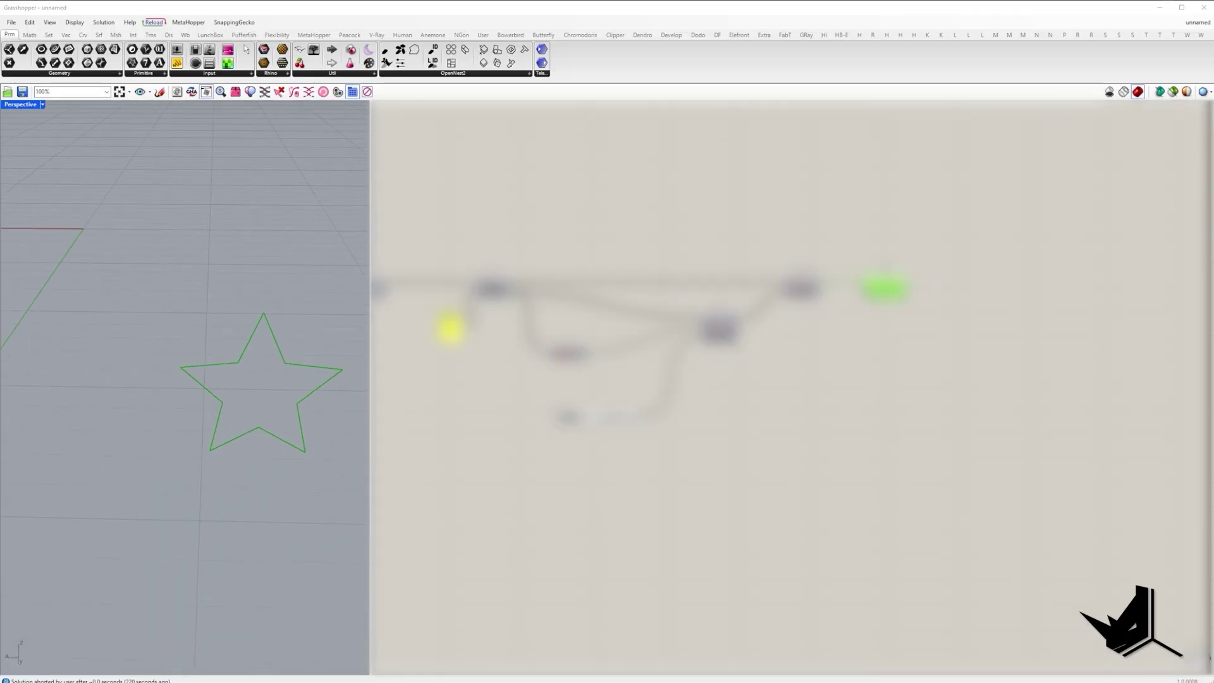
pyautogui.click(202, 379)
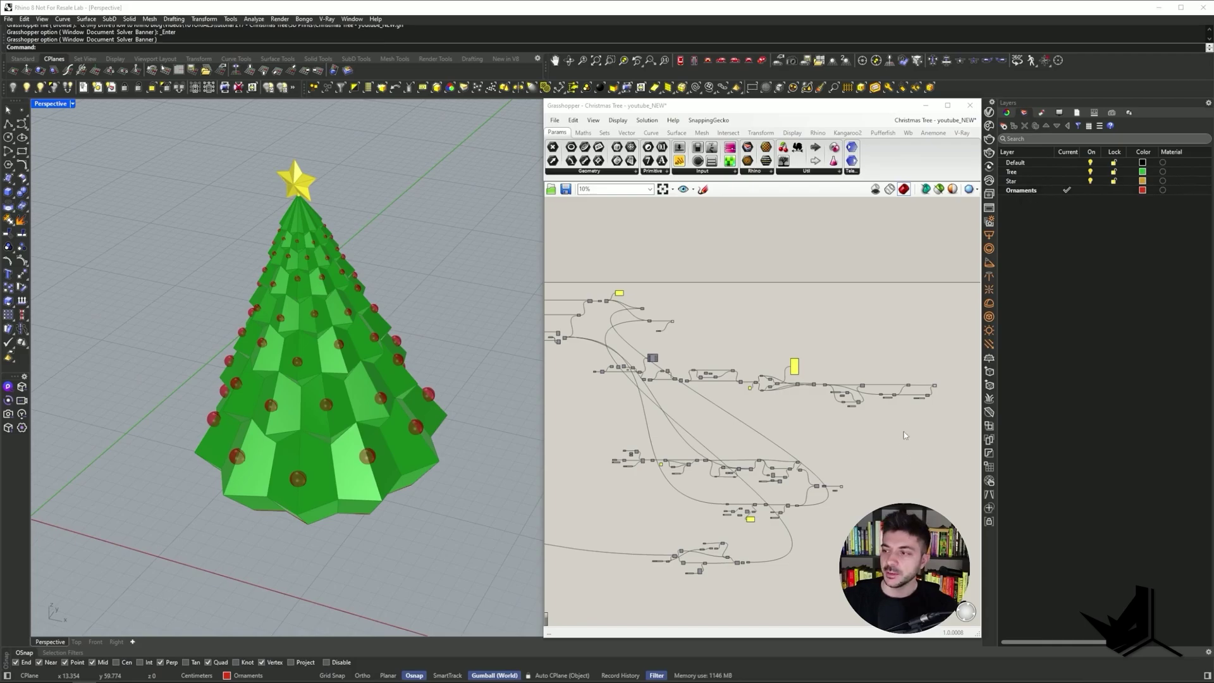
# - Bake the final Cull Pattern spheres onto the Ornaments layer with grouping enabled
pyautogui.scroll(4, 925, 411)
pyautogui.moveTo(814, 579); pyautogui.dragTo(743, 426)
pyautogui.middleClick(896, 411)
pyautogui.scroll(3, 876, 412)
pyautogui.middleClick(883, 412)
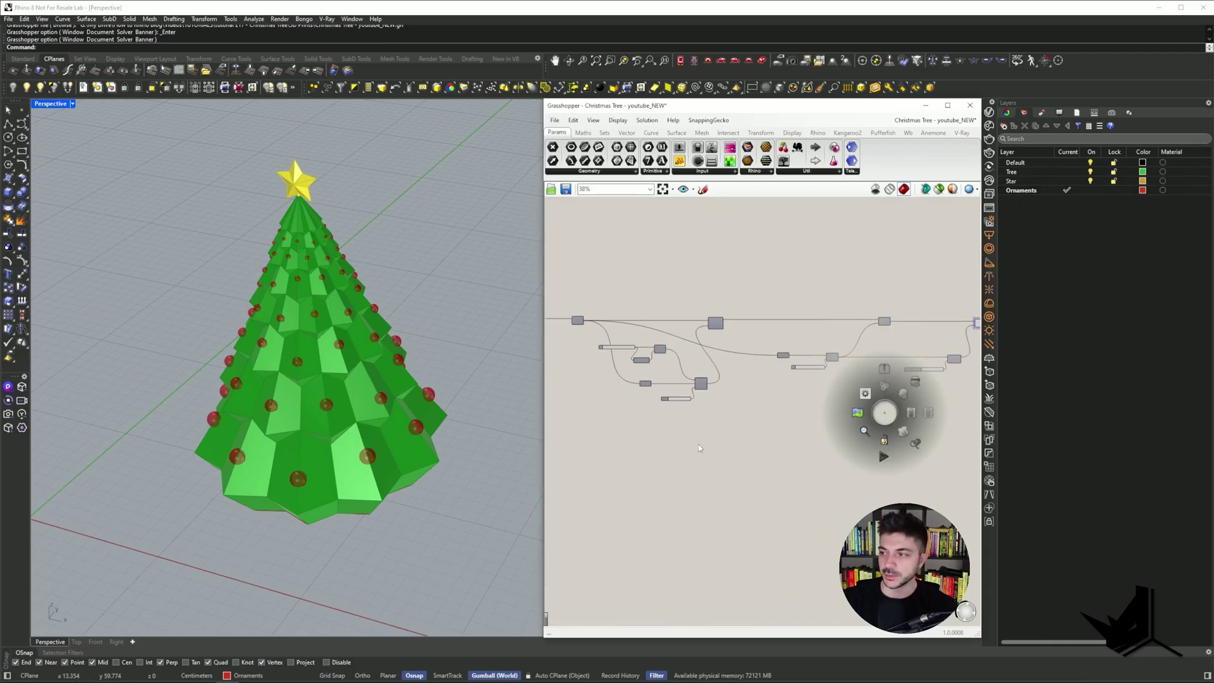
pyautogui.moveTo(972, 326); pyautogui.dragTo(734, 369, button='right')
pyautogui.scroll(8, 734, 369)
pyautogui.click(763, 351)
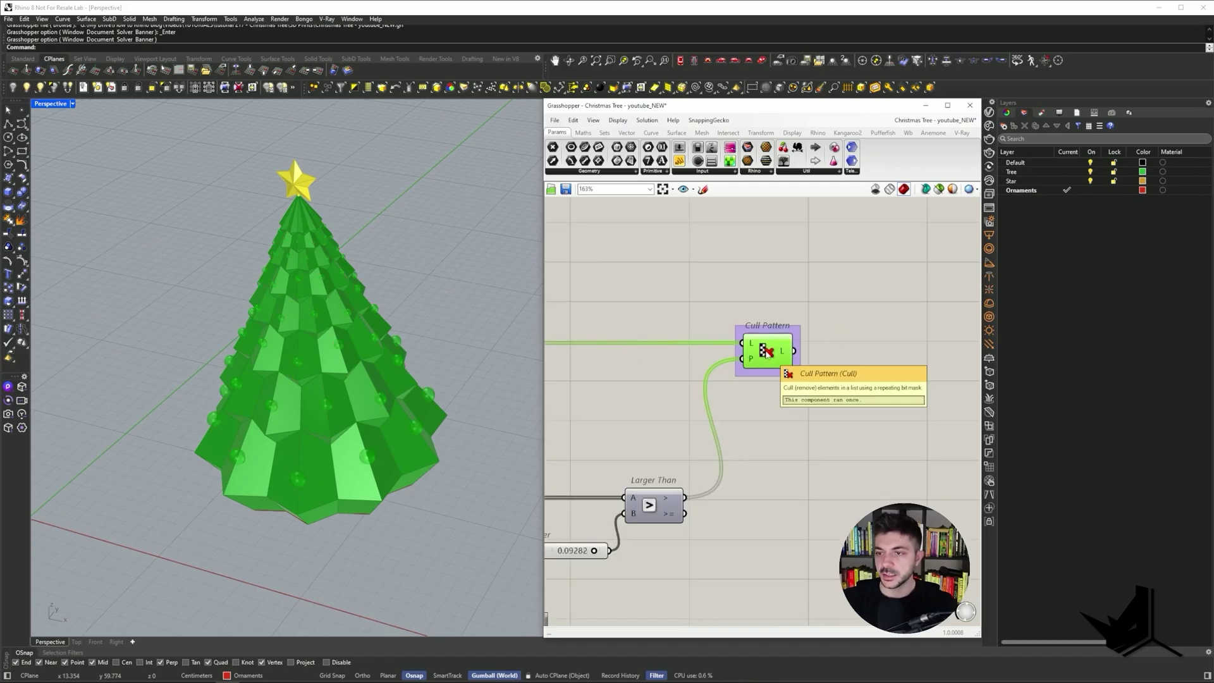
pyautogui.click(801, 317)
pyautogui.rightClick(773, 347)
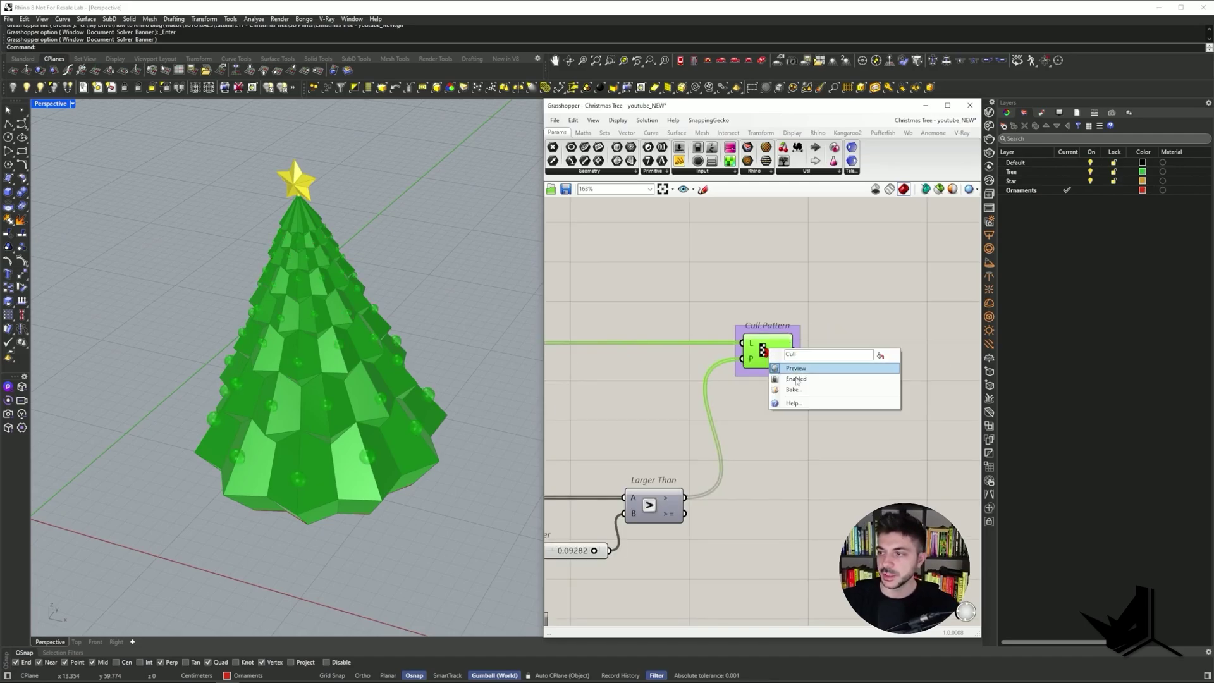
pyautogui.click(799, 396)
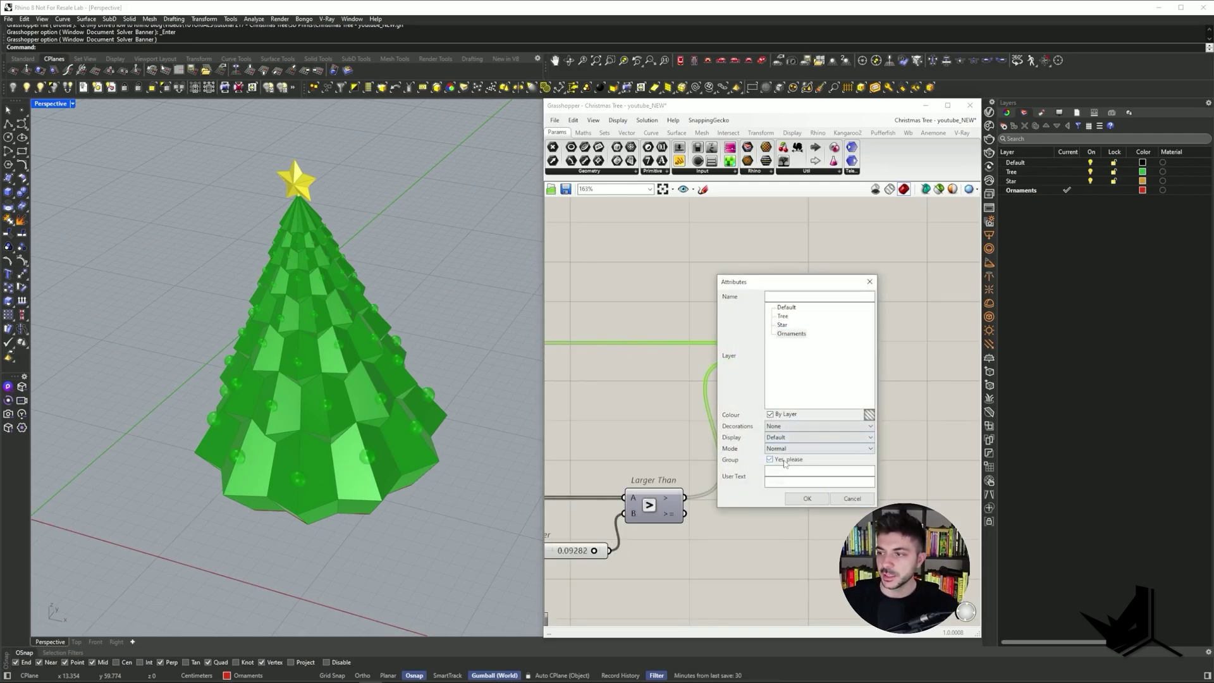
pyautogui.click(807, 498)
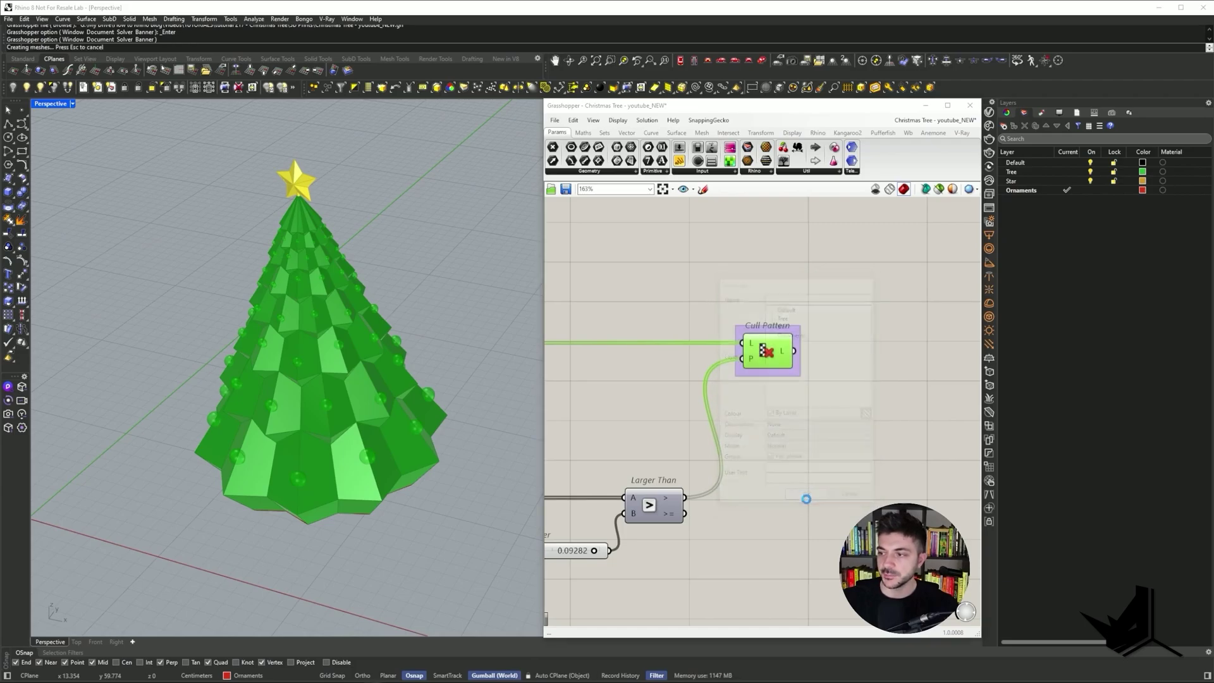
# - Bake the star geometry that feeds the yellow Custom Preview onto the Star layer, ungrouped
pyautogui.scroll(-5, 797, 339)
pyautogui.scroll(-3, 796, 340)
pyautogui.scroll(5, 731, 323)
pyautogui.moveTo(731, 322); pyautogui.dragTo(825, 313, button='right')
pyautogui.click(864, 369)
pyautogui.click(787, 316)
pyautogui.scroll(2, 758, 366)
pyautogui.rightClick(746, 345)
pyautogui.click(771, 388)
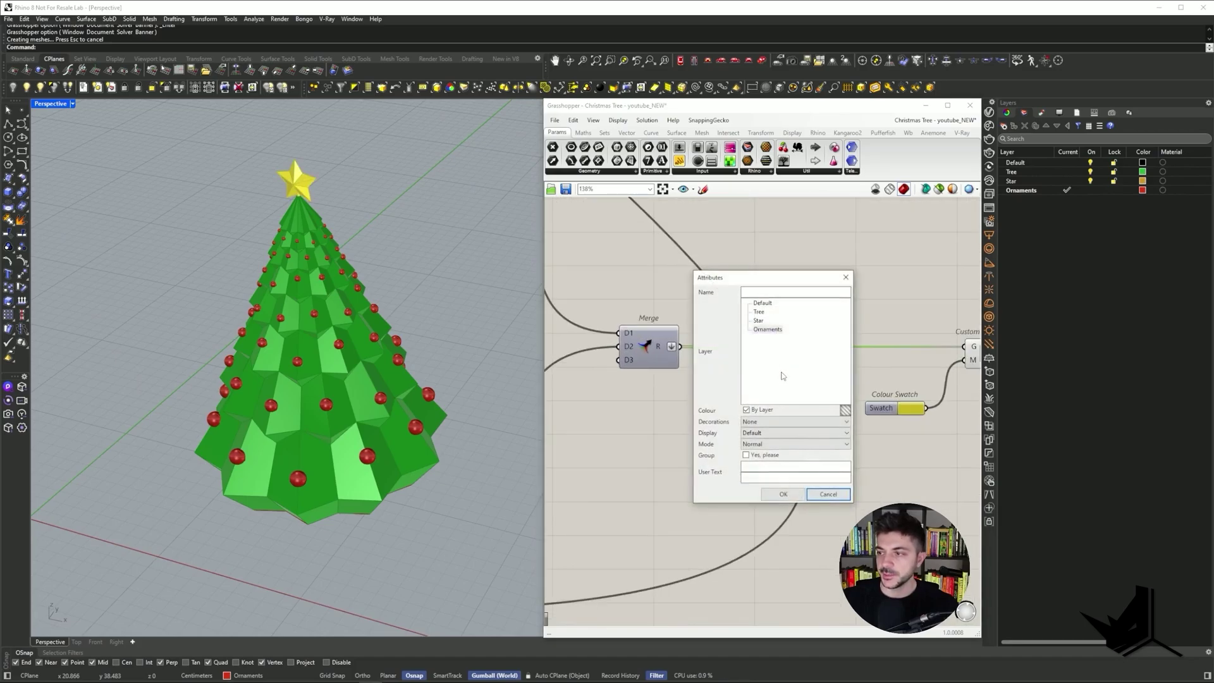
pyautogui.click(783, 495)
# - Bake the Solid Difference tree body that feeds the green Custom Preview onto the Tree layer, ungrouped
pyautogui.scroll(-8, 839, 367)
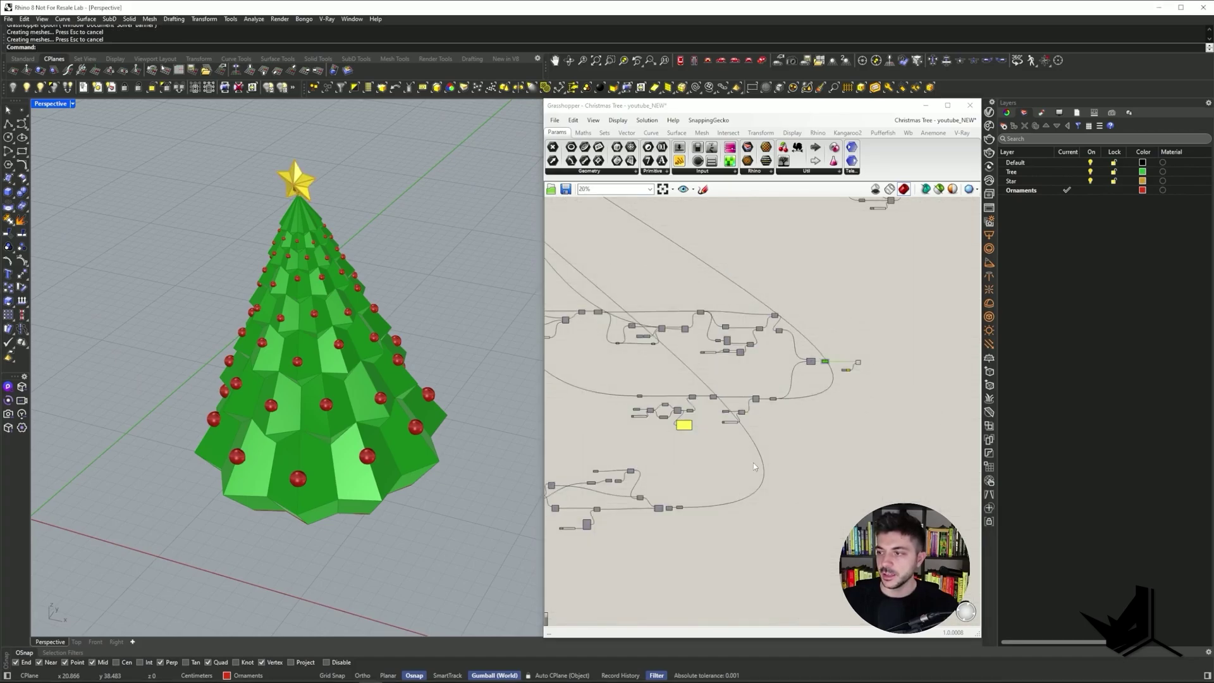
pyautogui.scroll(4, 683, 519)
pyautogui.moveTo(683, 519); pyautogui.dragTo(773, 450, button='right')
pyautogui.scroll(-4, 773, 450)
pyautogui.moveTo(846, 386); pyautogui.dragTo(834, 435, button='right')
pyautogui.scroll(7, 714, 341)
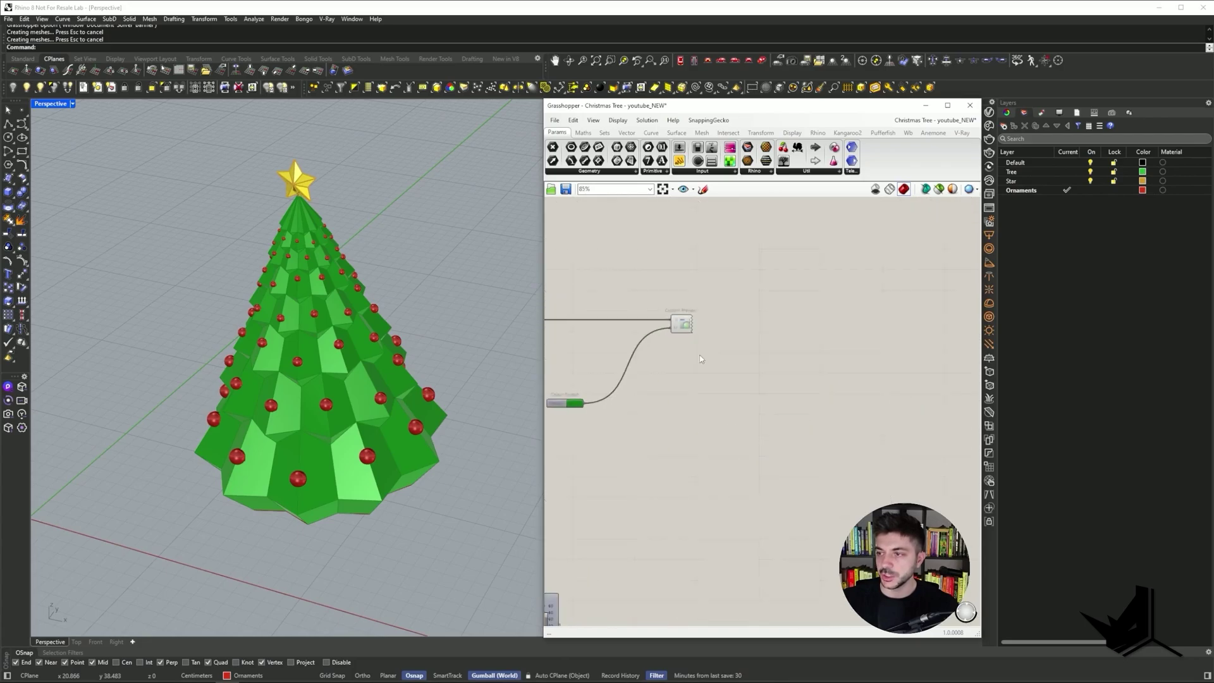
pyautogui.rightClick(696, 392)
pyautogui.click(772, 387)
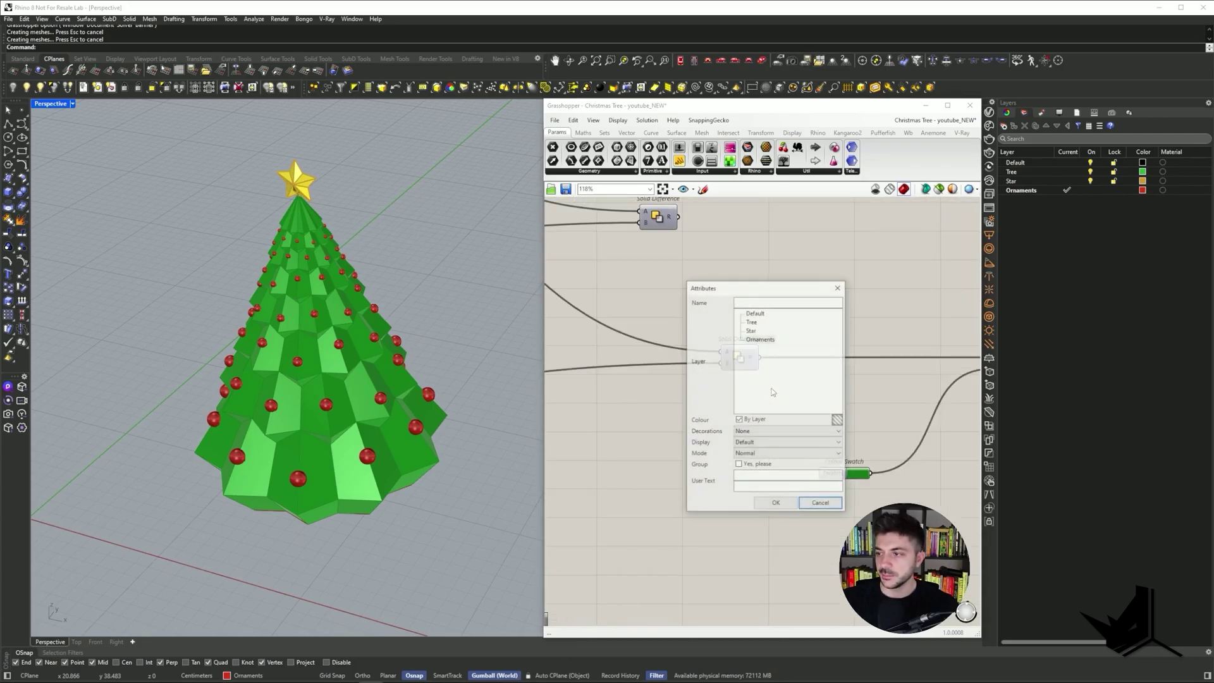
pyautogui.click(776, 504)
# - Minimise the Grasshopper window and examine the baked tree body and ornaments in Rhino
pyautogui.moveTo(885, 114); pyautogui.dragTo(855, 114)
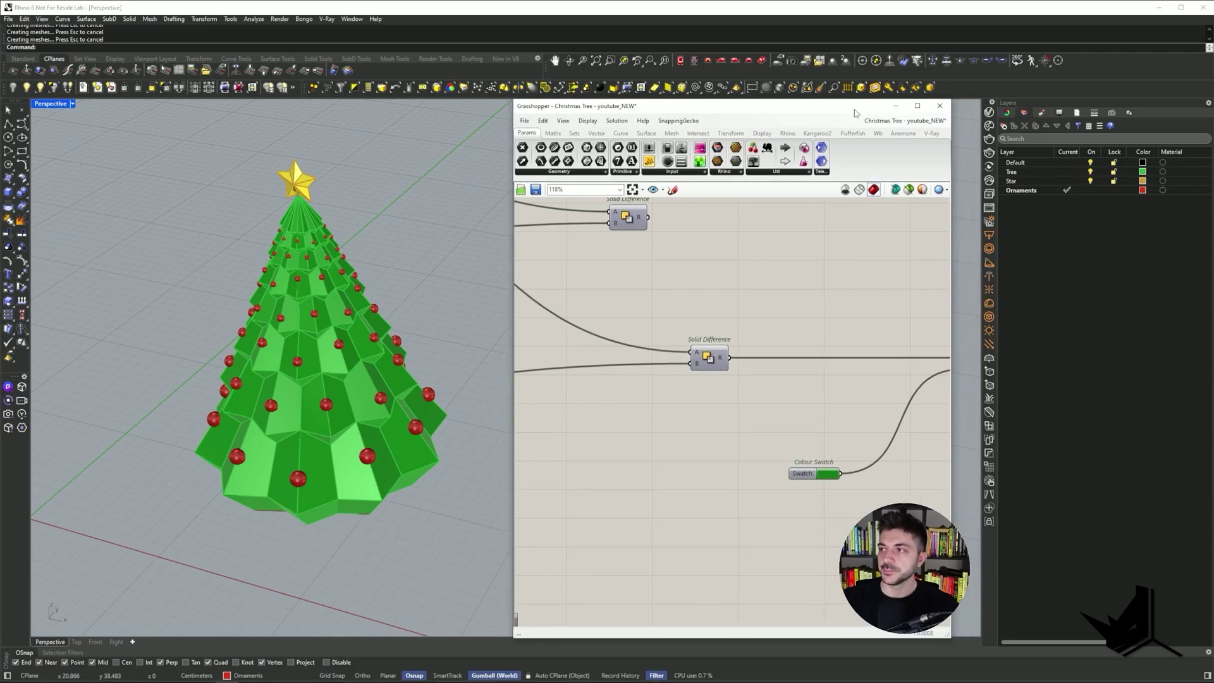
pyautogui.click(924, 109)
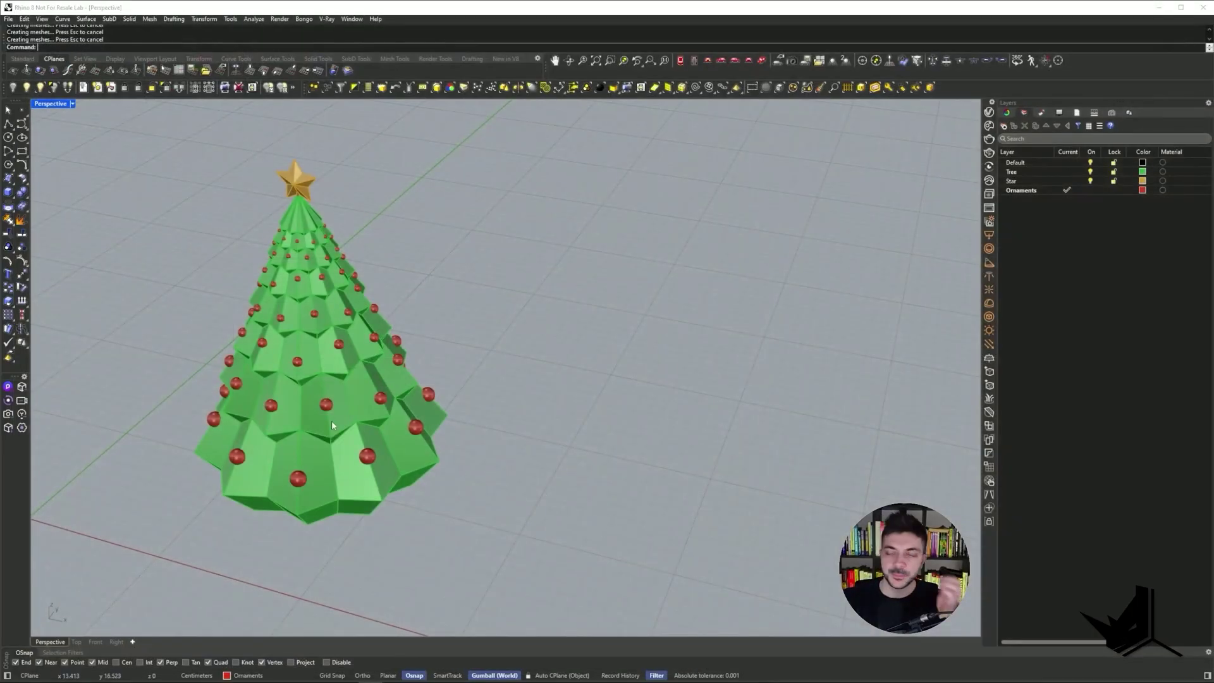
pyautogui.keyDown('shift'); pyautogui.moveTo(332, 420); pyautogui.dragTo(450, 239, button='right'); pyautogui.keyUp('shift')
pyautogui.scroll(6, 362, 181)
pyautogui.click(367, 205)
pyautogui.click(481, 251)
pyautogui.click(451, 240)
pyautogui.scroll(-7, 454, 249)
pyautogui.scroll(8, 484, 190)
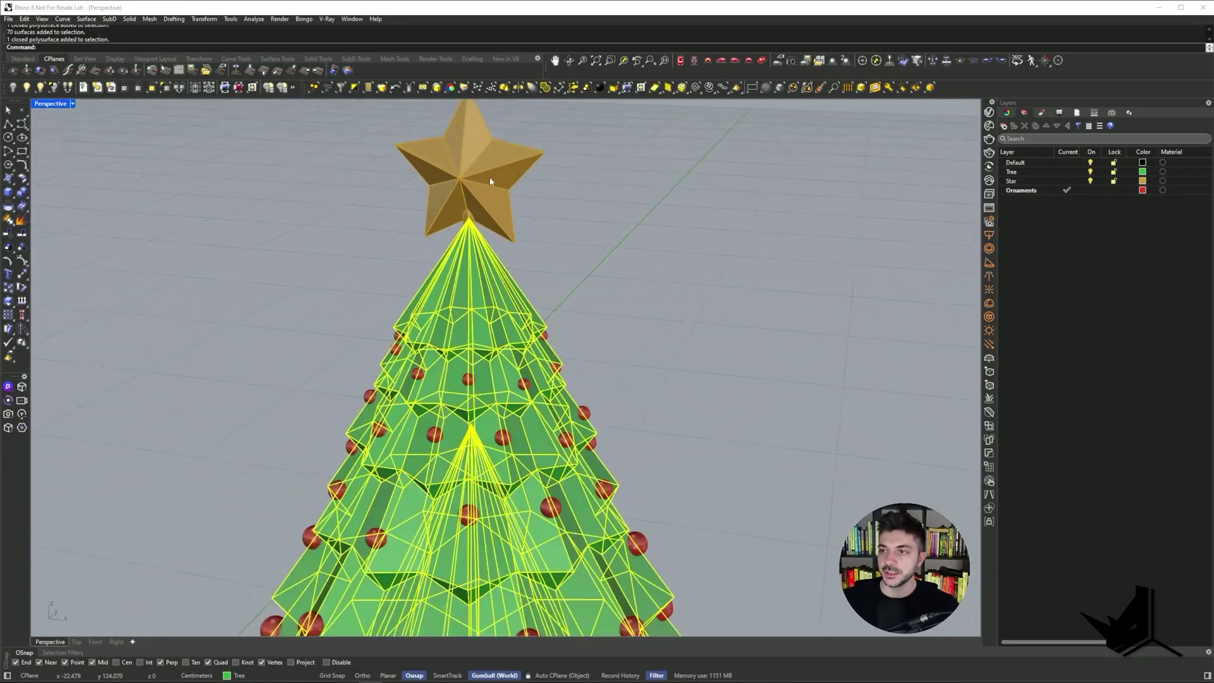
# - Examine the baked star and the way its pin sits in the top of the tree
pyautogui.moveTo(490, 182); pyautogui.dragTo(515, 236, button='right')
pyautogui.scroll(7, 515, 235)
pyautogui.click(499, 228)
pyautogui.press('Escape')
pyautogui.scroll(-7, 471, 237)
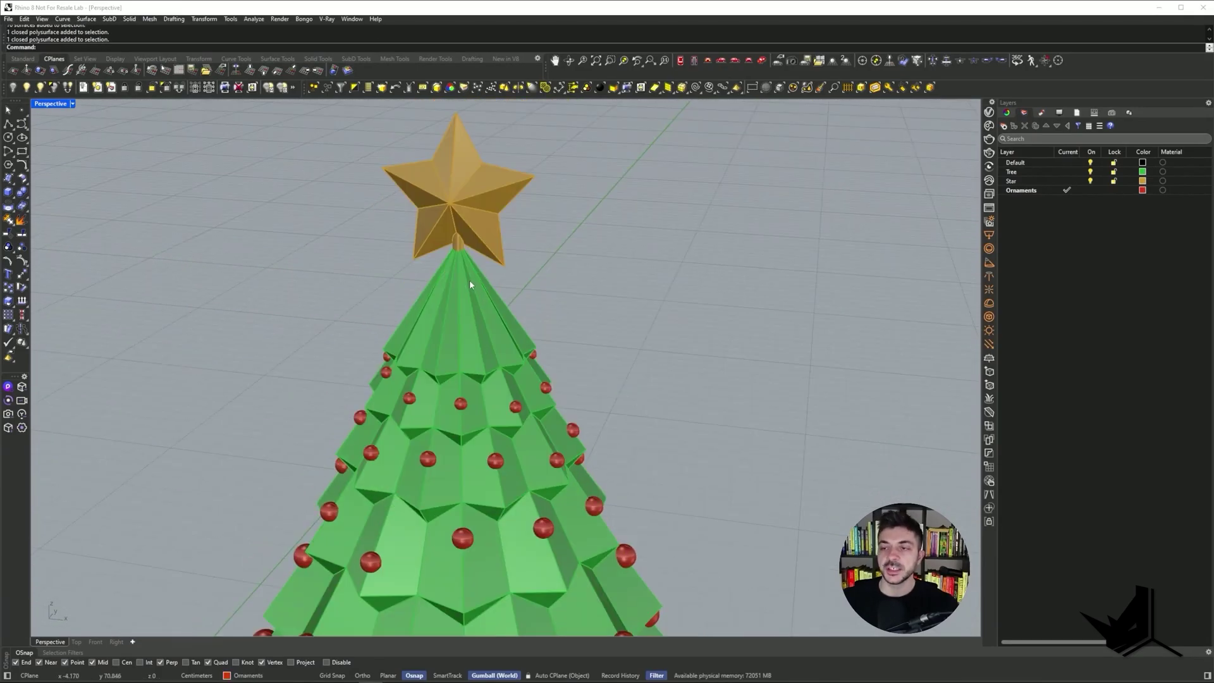
pyautogui.scroll(-6, 468, 282)
pyautogui.moveTo(463, 278); pyautogui.dragTo(423, 299, button='right')
pyautogui.scroll(8, 424, 300)
pyautogui.click(426, 303)
pyautogui.press('Escape')
pyautogui.keyDown('shift'); pyautogui.moveTo(450, 213); pyautogui.dragTo(495, 217, button='right'); pyautogui.keyUp('shift')
# - Run the BS command with the tree body as the first object and the star as the second
pyautogui.write('BS')
pyautogui.press('Return')
pyautogui.click(449, 308)
pyautogui.press('Return')
pyautogui.click(482, 241)
pyautogui.press('Return')
# - Hide the star to expose the tip of the tree
pyautogui.scroll(7, 483, 254)
pyautogui.click(484, 251)
pyautogui.click(15, 90)
# - Ungroup the two tree polysurfaces and delete the separate piece at the tip
pyautogui.click(499, 277)
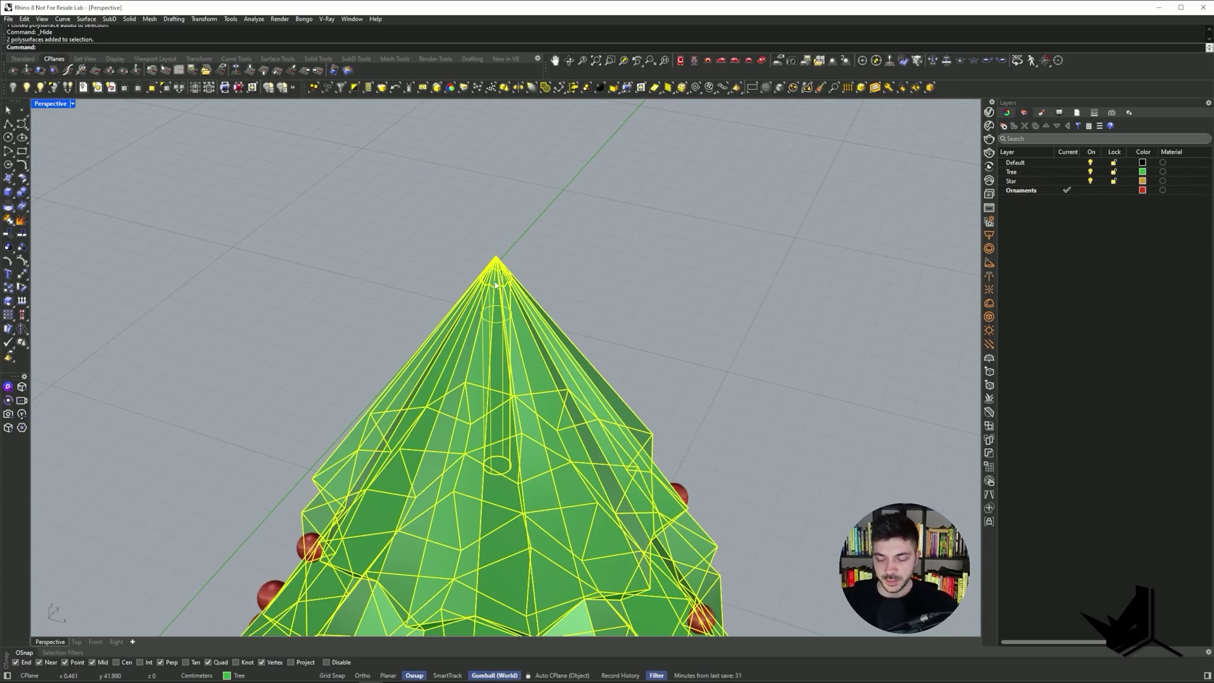
pyautogui.write('Ungroup')
pyautogui.press('Return')
pyautogui.click(494, 280)
pyautogui.press('Delete')
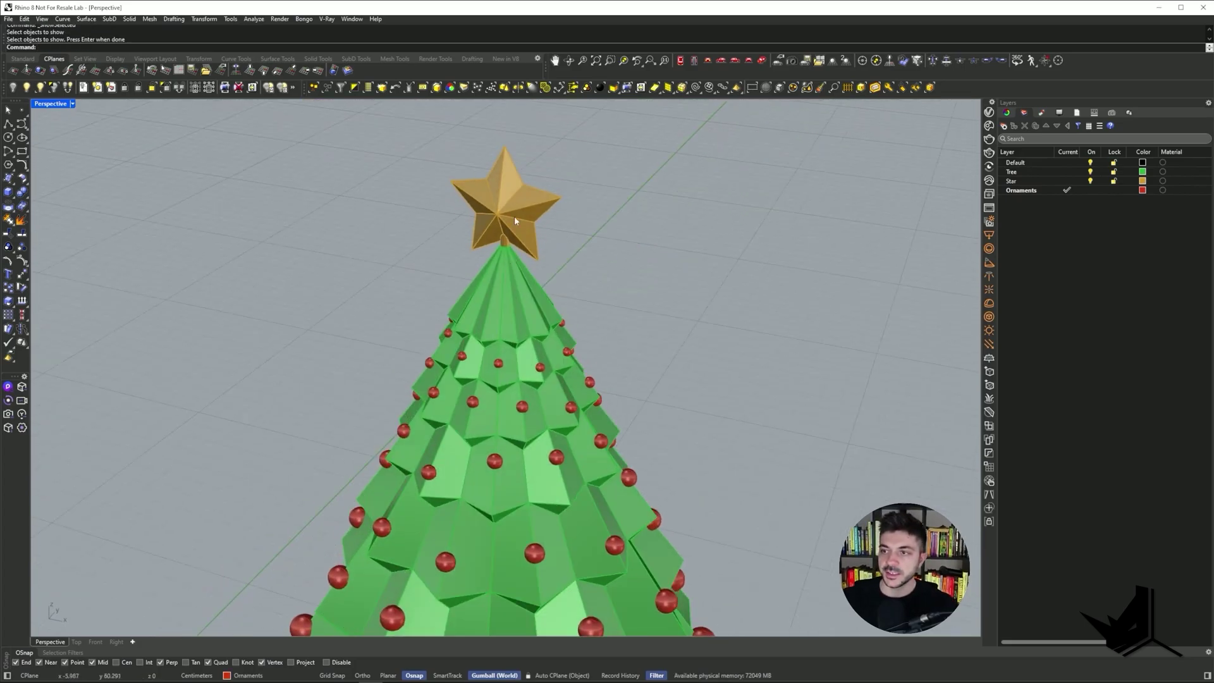
# - Select the star and examine how its pin extends down into the tree's tip
pyautogui.click(514, 215)
pyautogui.scroll(3, 507, 206)
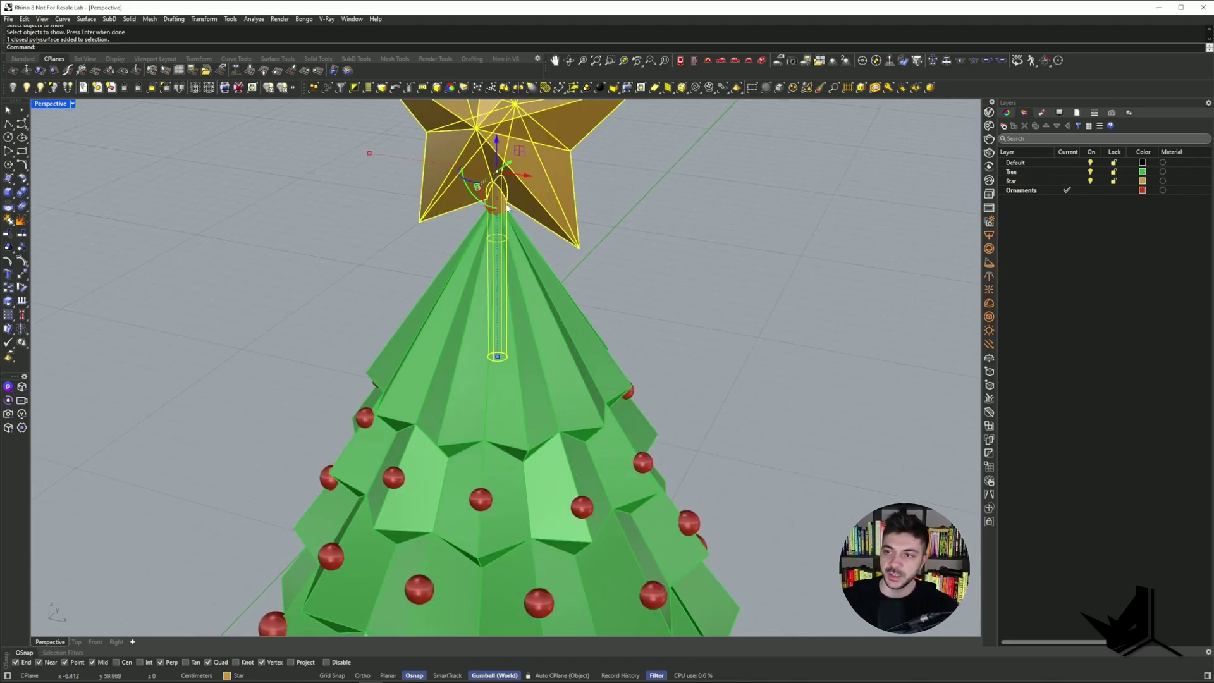
pyautogui.scroll(-3, 514, 311)
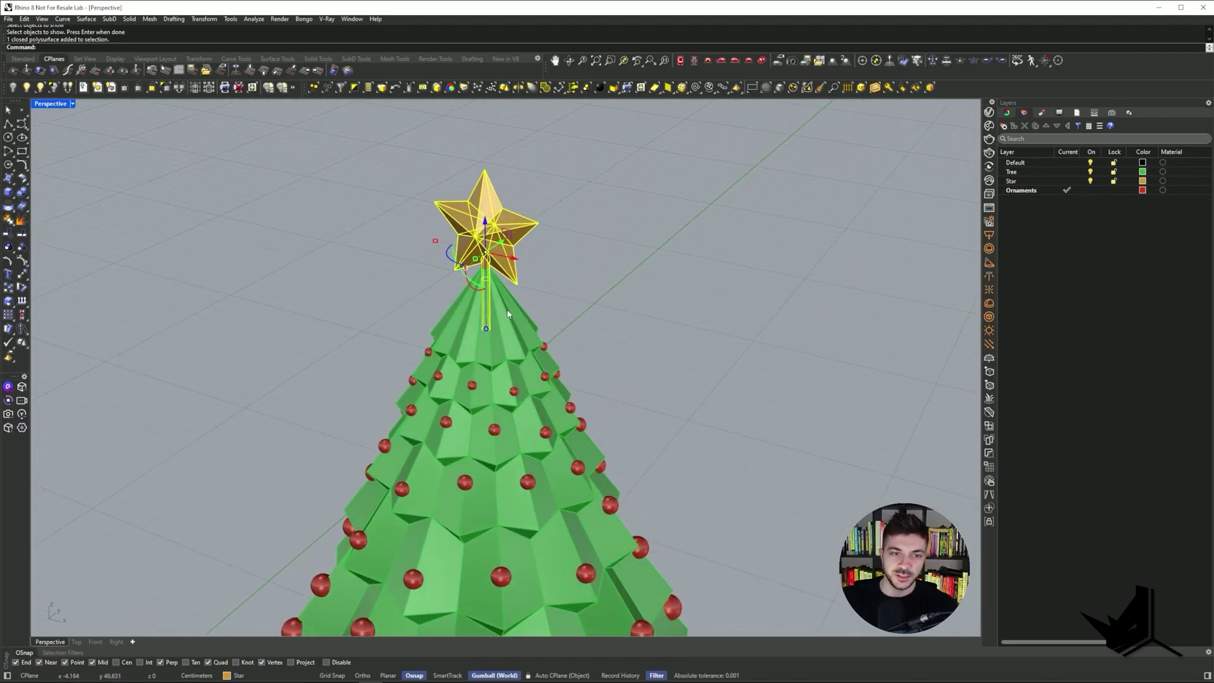
pyautogui.moveTo(508, 314); pyautogui.dragTo(601, 276, button='right')
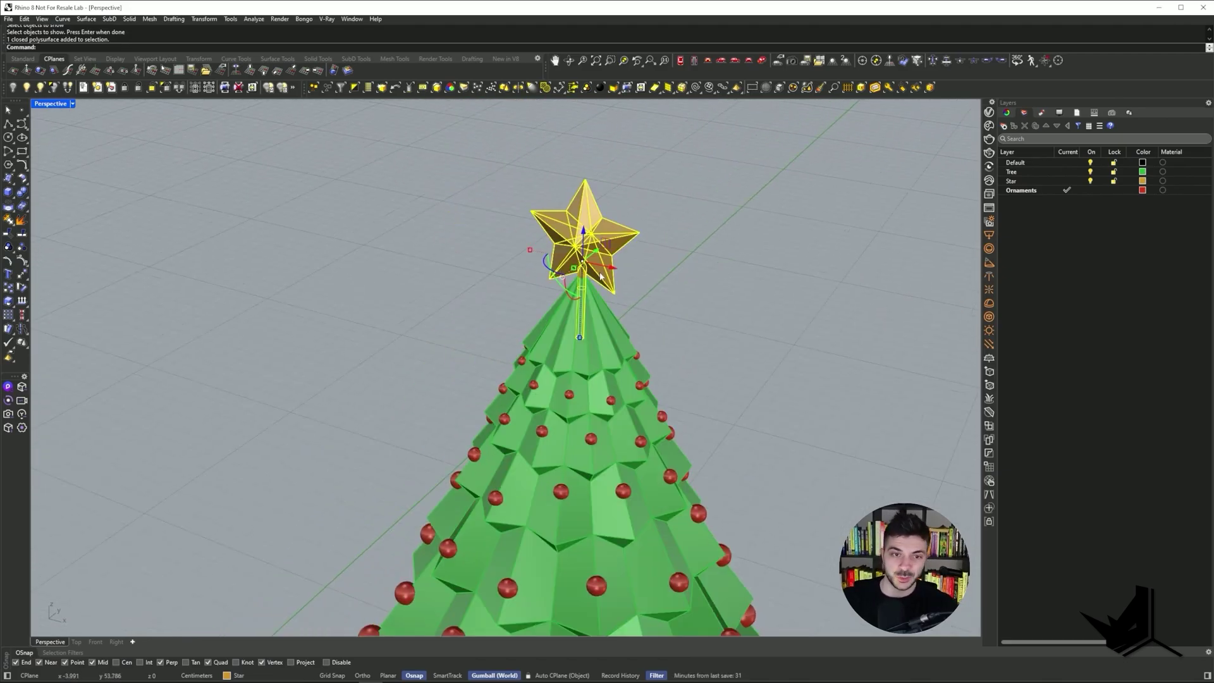
pyautogui.scroll(4, 600, 276)
pyautogui.scroll(-3, 588, 282)
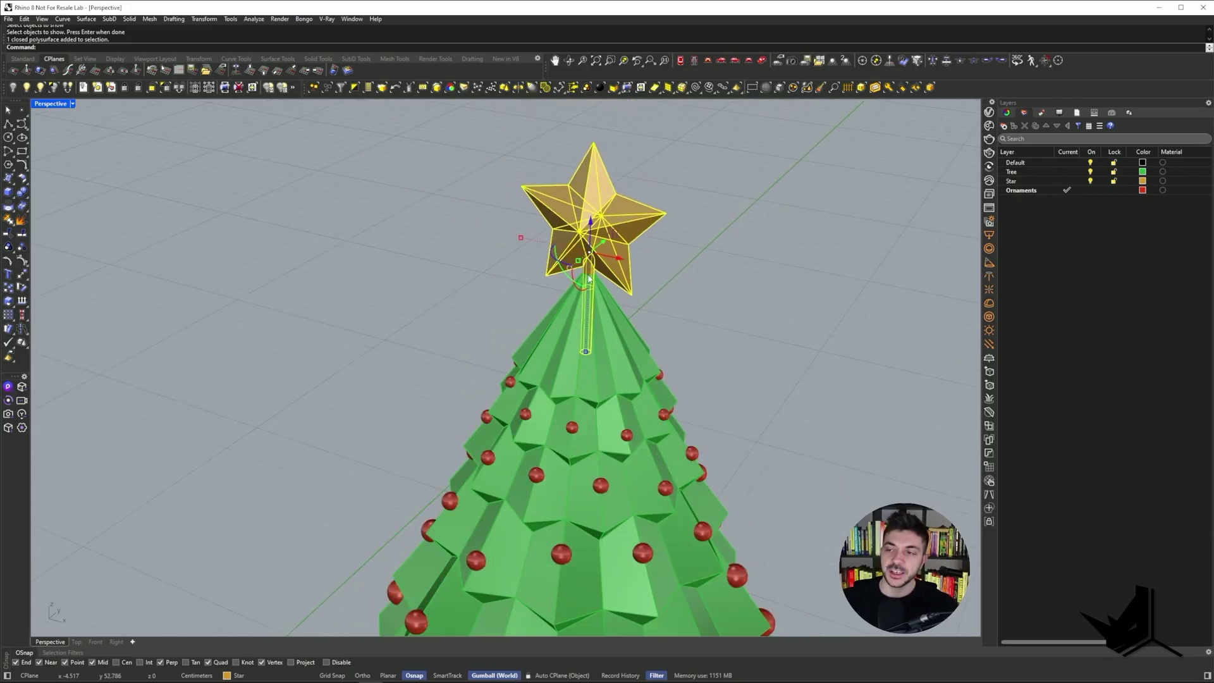
pyautogui.scroll(2, 563, 273)
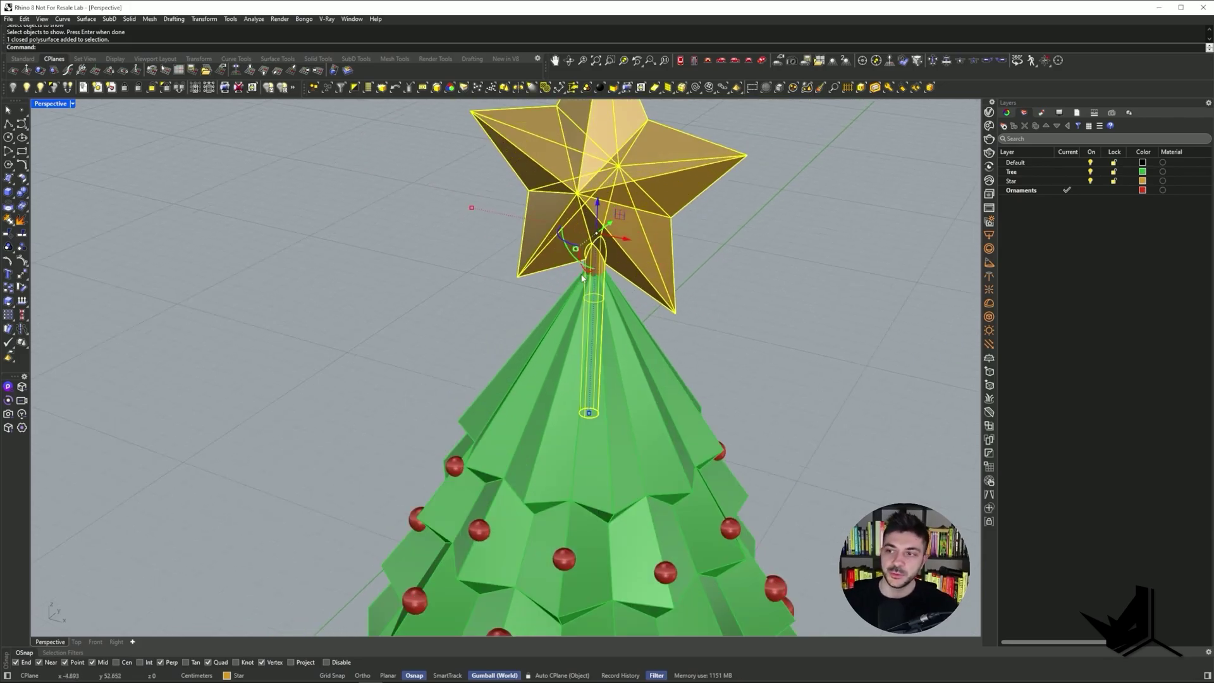
# - Select the tree body together with its ornaments to view them as one part separate from the star
pyautogui.press('Escape')
pyautogui.scroll(-5, 596, 316)
pyautogui.keyDown('shift'); pyautogui.moveTo(596, 316); pyautogui.dragTo(526, 318, button='right'); pyautogui.keyUp('shift')
pyautogui.scroll(-4, 526, 316)
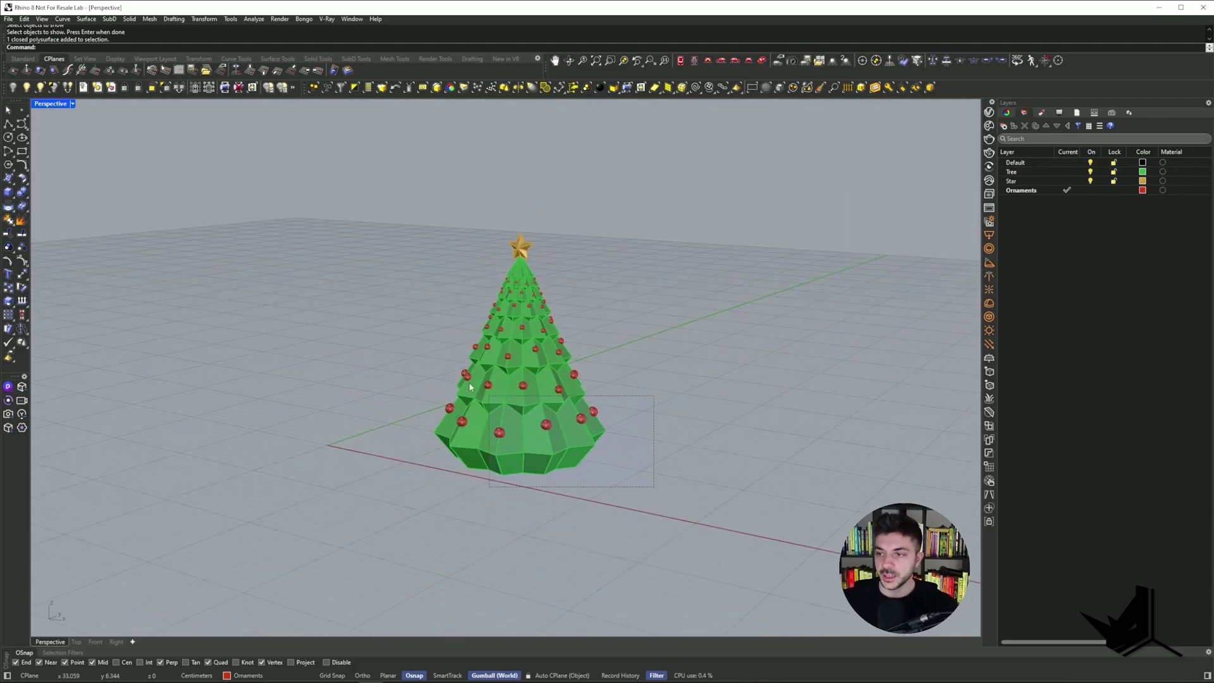
pyautogui.moveTo(384, 278); pyautogui.dragTo(384, 279)
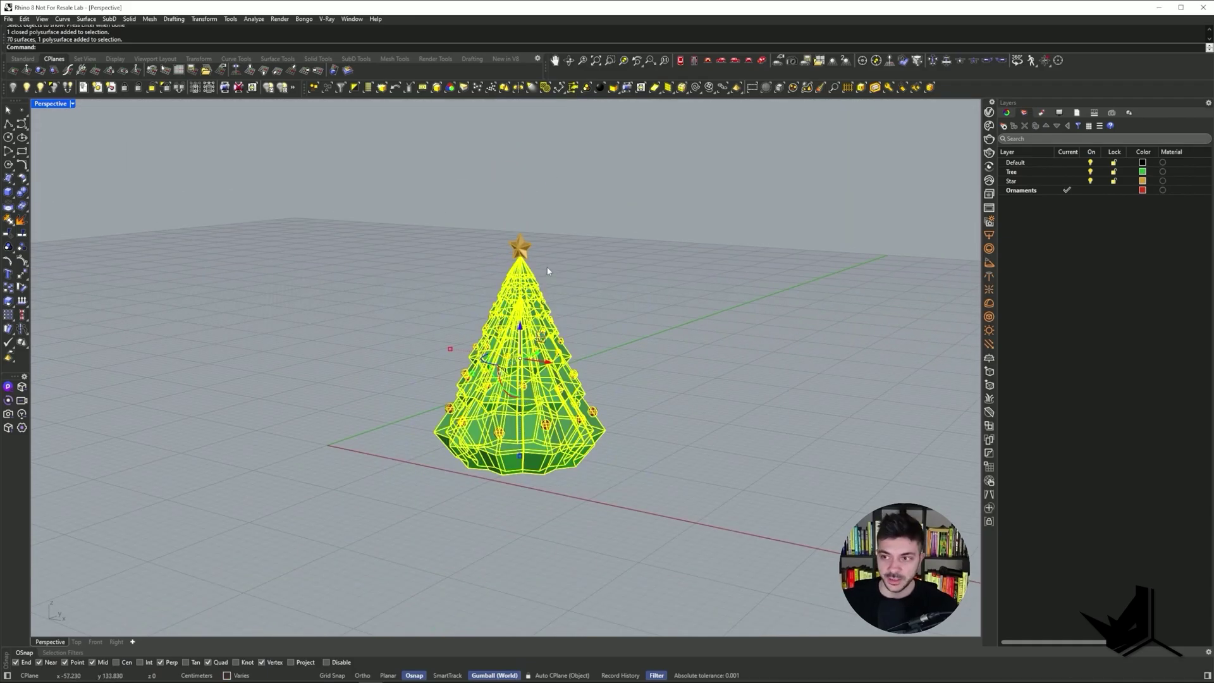
pyautogui.scroll(5, 530, 305)
pyautogui.press('Escape')
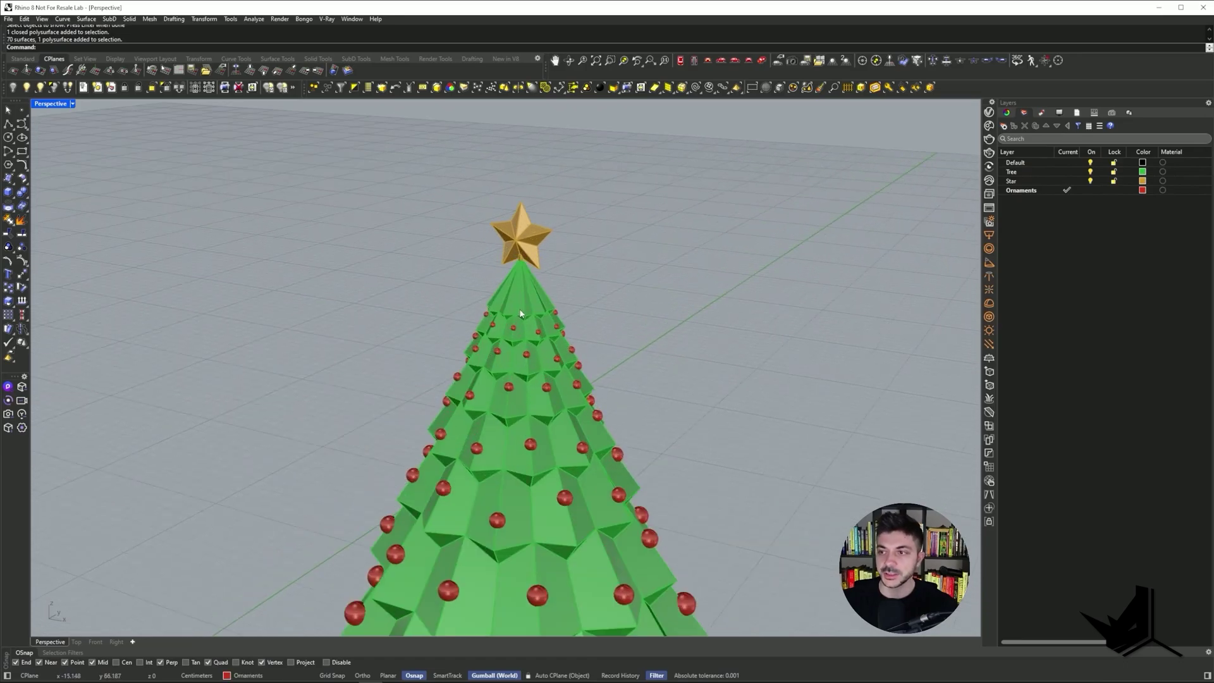
# - Examine the joint between the star's pin and the tree's tip up close, with the star selected and deselected
pyautogui.scroll(3, 525, 253)
pyautogui.click(540, 282)
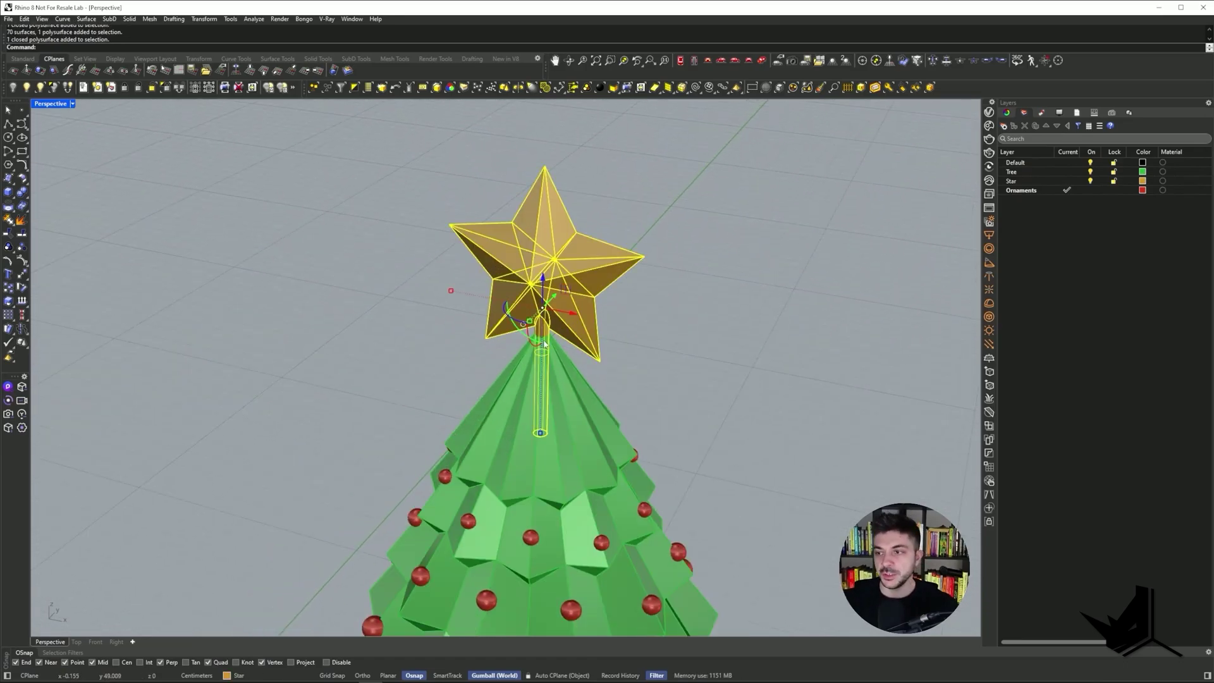
pyautogui.scroll(6, 544, 344)
pyautogui.scroll(-8, 544, 343)
pyautogui.moveTo(544, 343); pyautogui.dragTo(506, 297, button='right')
pyautogui.press('Escape')
pyautogui.scroll(15, 506, 297)
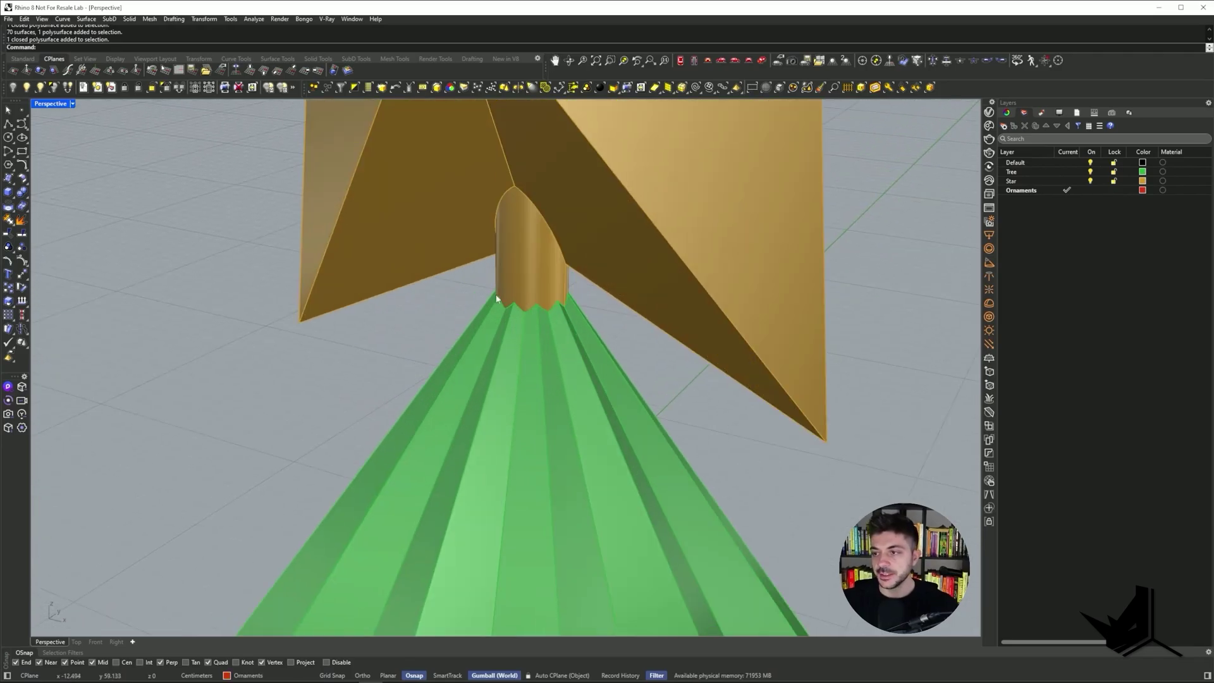
pyautogui.scroll(-8, 499, 301)
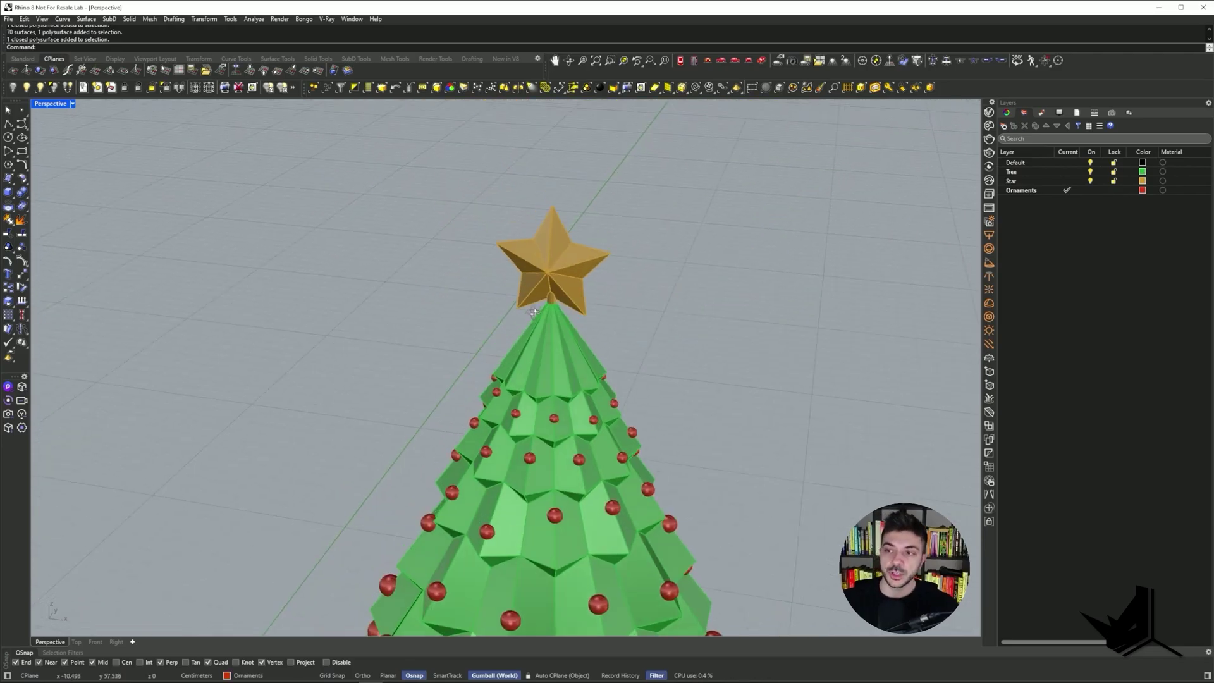
pyautogui.scroll(2, 481, 278)
pyautogui.moveTo(477, 273); pyautogui.dragTo(464, 273, button='right')
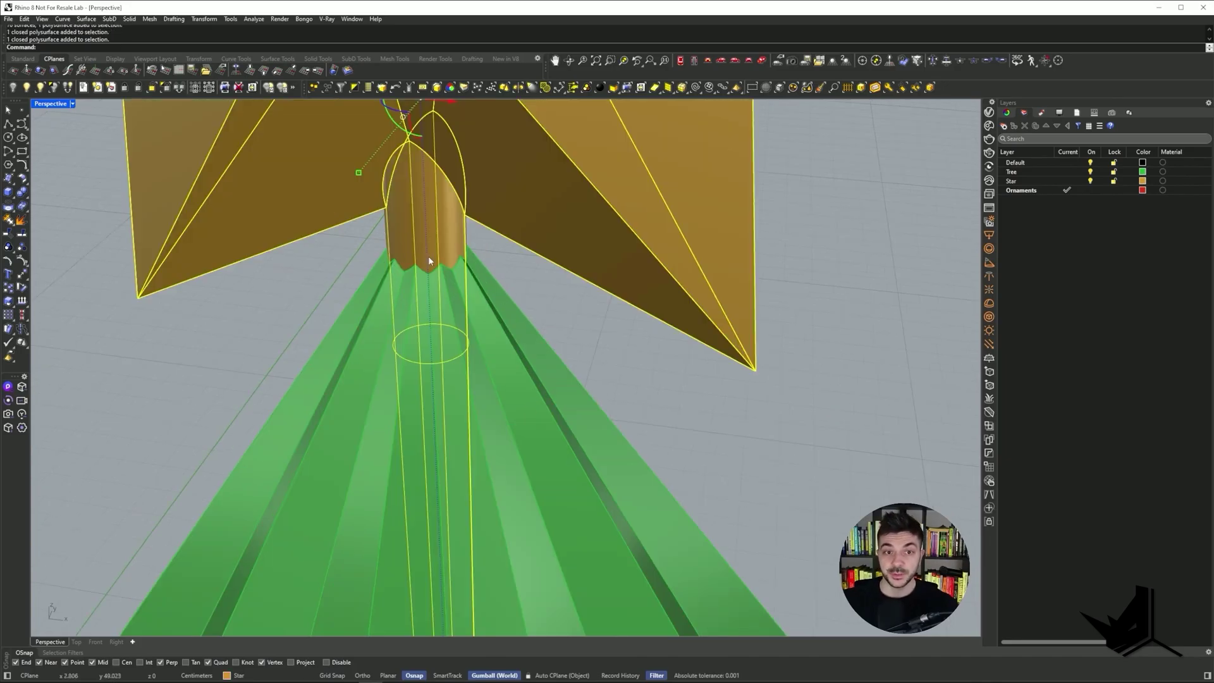
pyautogui.press('Escape')
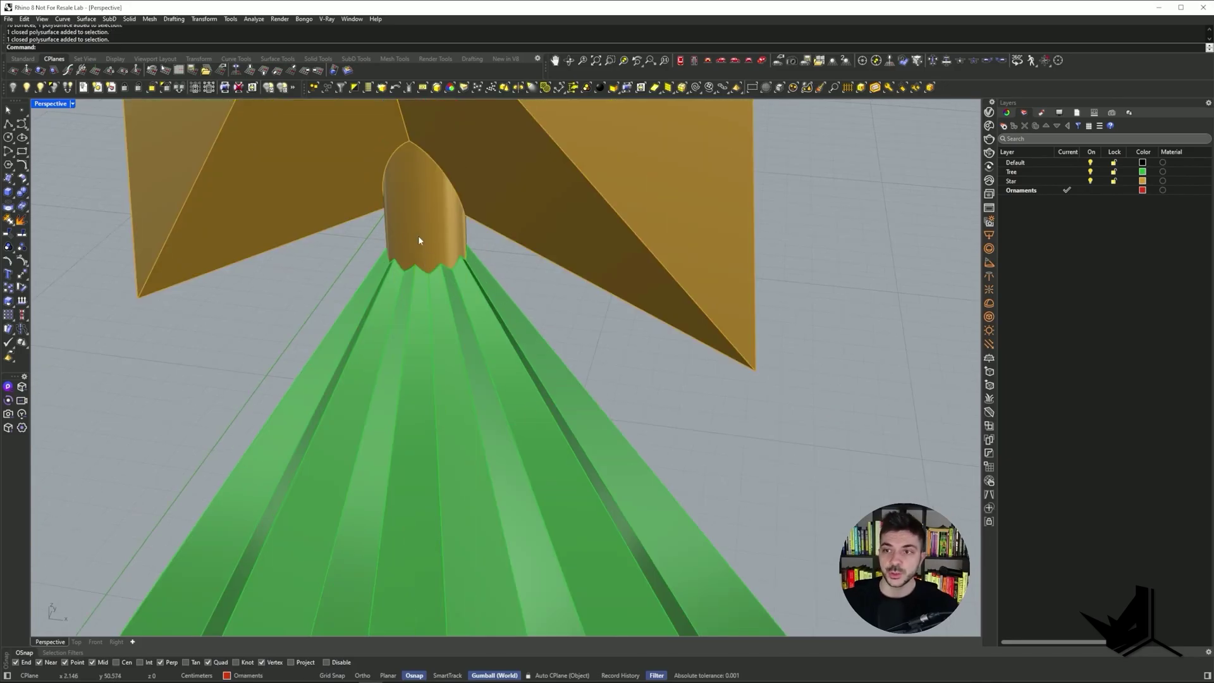
pyautogui.scroll(-8, 434, 278)
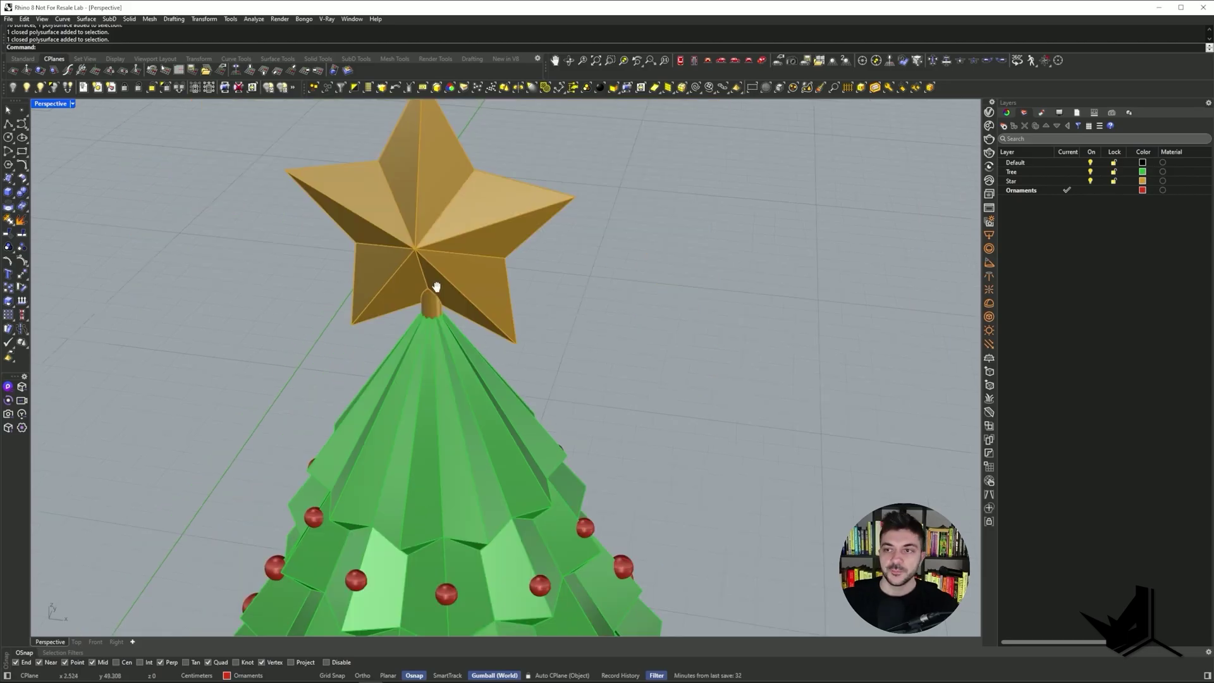
# - Duplicate the tree body and star beside the original, leaving out the ornaments
pyautogui.scroll(7, 424, 325)
pyautogui.scroll(-7, 426, 325)
pyautogui.click(444, 269)
pyautogui.keyDown('shift'); pyautogui.click(448, 398); pyautogui.keyUp('shift')
pyautogui.scroll(-10, 449, 329)
pyautogui.scroll(-3, 452, 334)
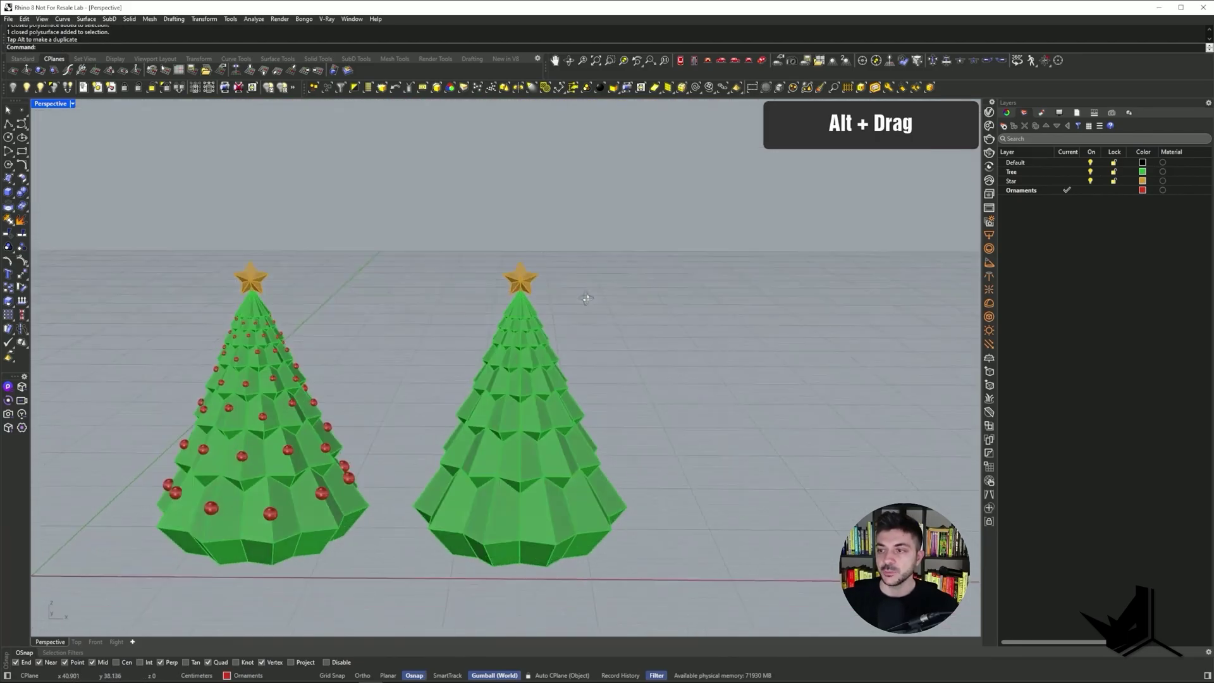
# - Cut the duplicated tree with a line just below its uppermost tier and delete the lower part
pyautogui.scroll(5, 494, 323)
pyautogui.click(510, 347)
pyautogui.keyDown('shift'); pyautogui.moveTo(510, 348); pyautogui.dragTo(500, 323, button='right'); pyautogui.keyUp('shift')
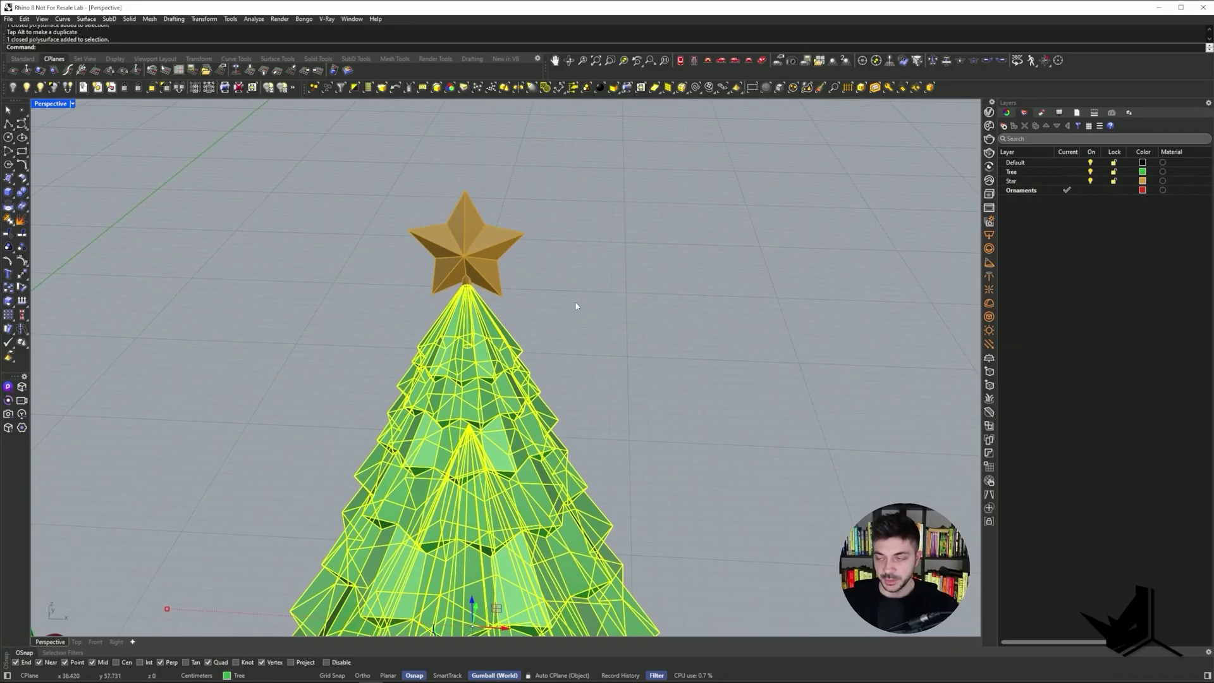
pyautogui.click(578, 304)
pyautogui.write('l')
pyautogui.press('Return')
pyautogui.click(463, 382)
pyautogui.click(692, 389)
pyautogui.click(607, 391)
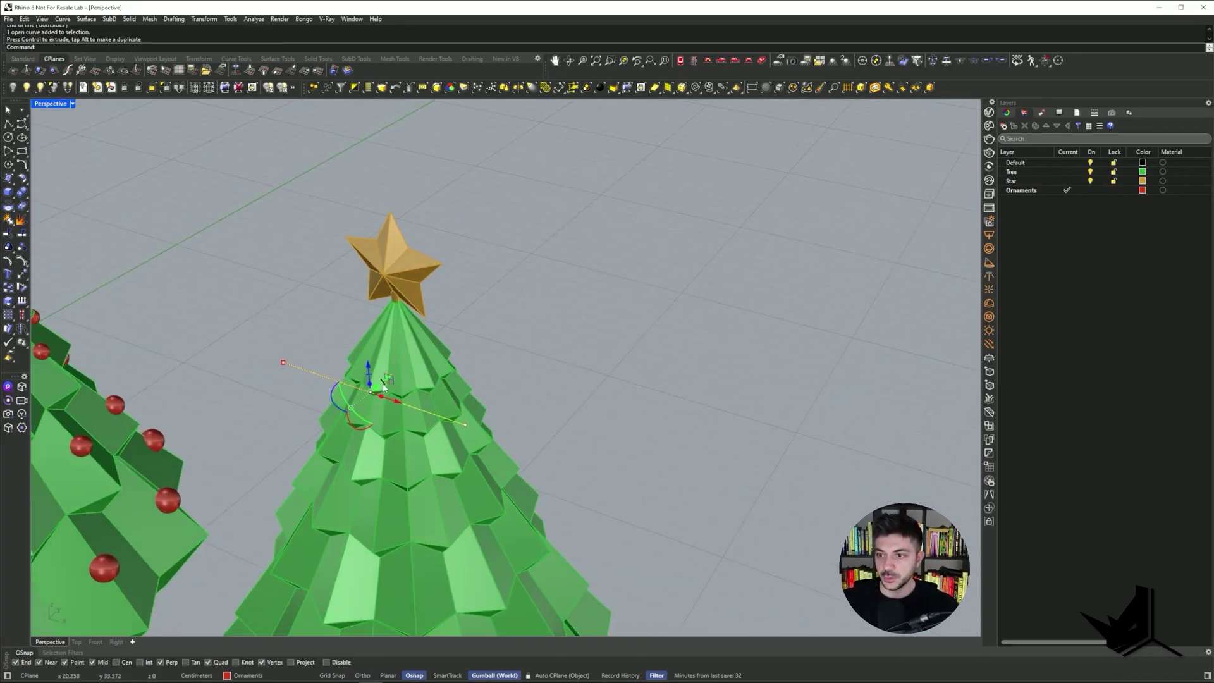
pyautogui.click(463, 370)
pyautogui.press('Delete')
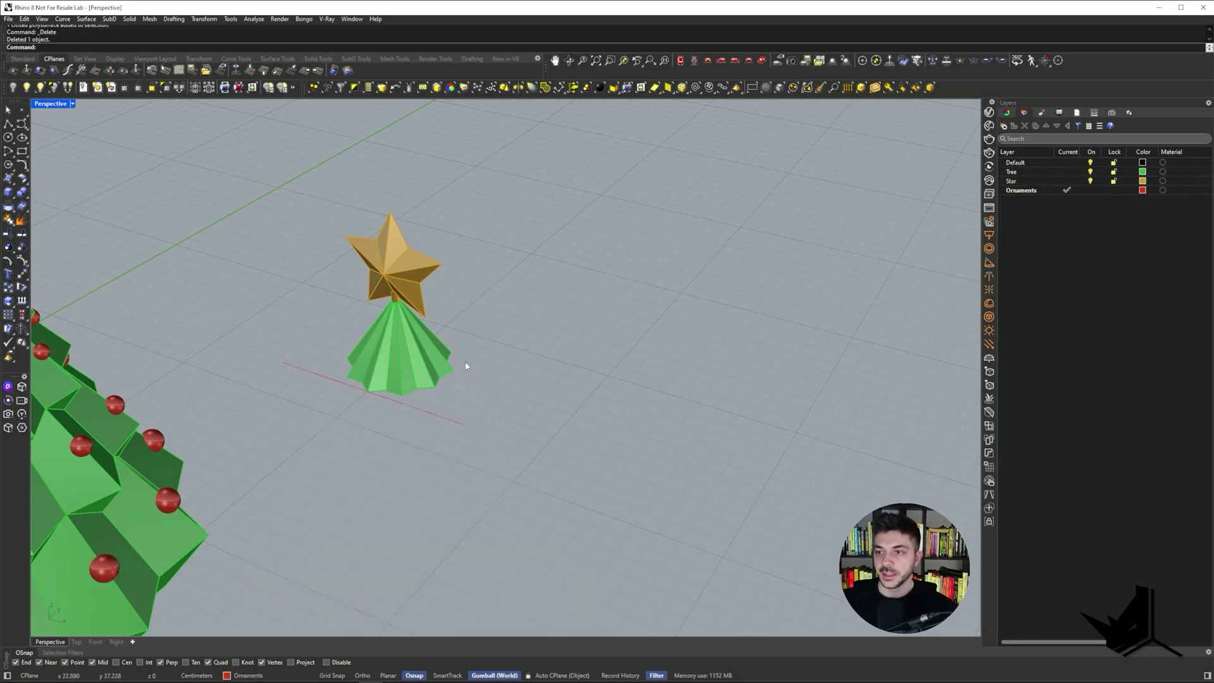
# - Hide the star above the duplicated tree tip
pyautogui.moveTo(467, 366)
pyautogui.mouseDown(button='right')
pyautogui.moveTo(508, 282)
pyautogui.moveTo(487, 364)
pyautogui.mouseUp(button='right')
pyautogui.click(464, 329)
pyautogui.click(13, 88)
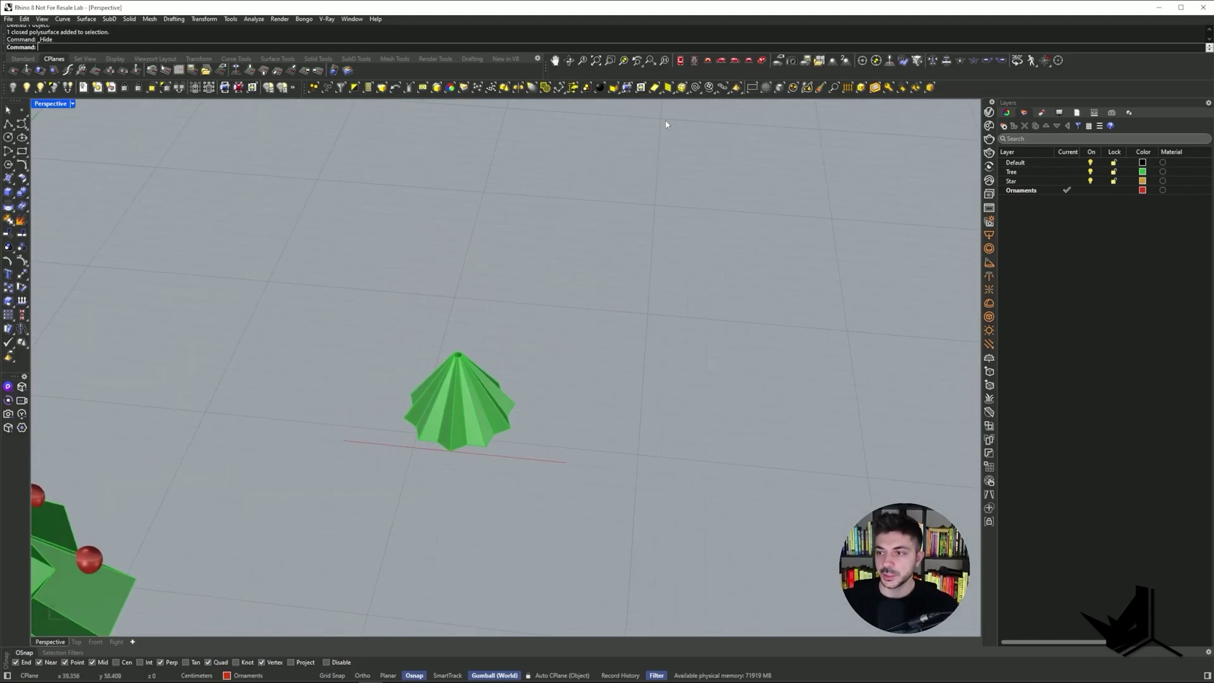
# - In Top view, extract the outline of the pin hole in the tree tip as a curve with CurveBoolean
pyautogui.click(682, 62)
pyautogui.scroll(3, 473, 438)
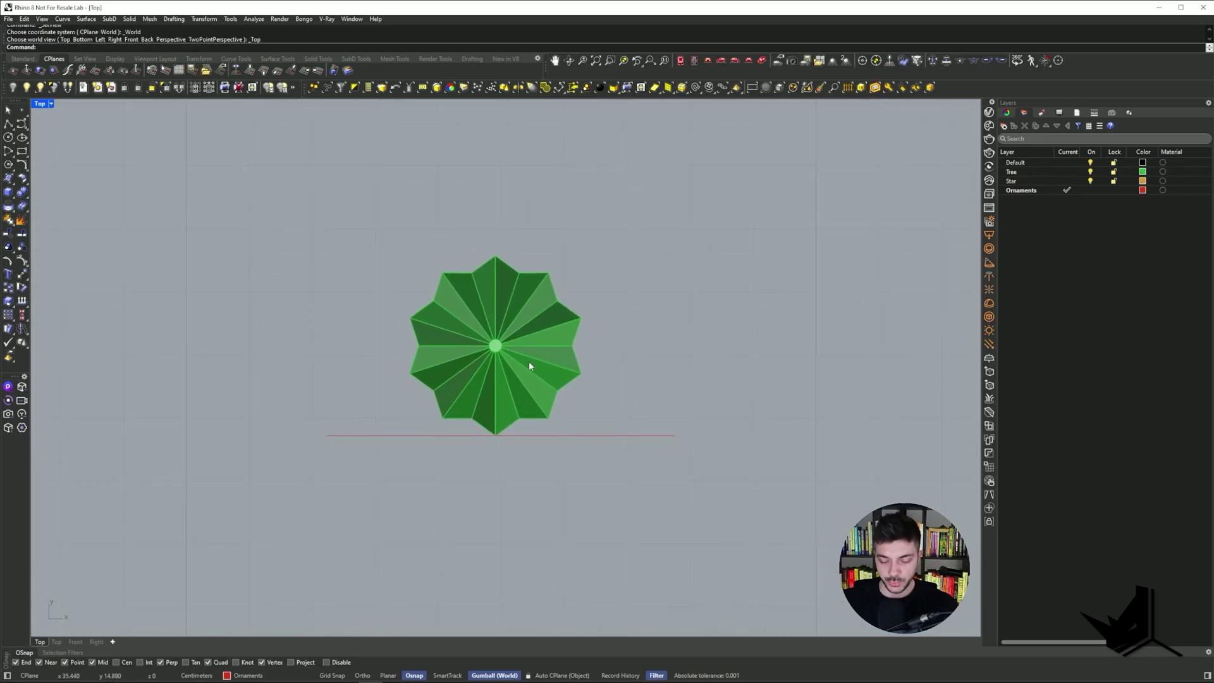
pyautogui.write('CB')
pyautogui.press('Return')
pyautogui.moveTo(434, 281); pyautogui.dragTo(426, 267)
pyautogui.scroll(10, 491, 343)
pyautogui.press('Return')
pyautogui.click(503, 352)
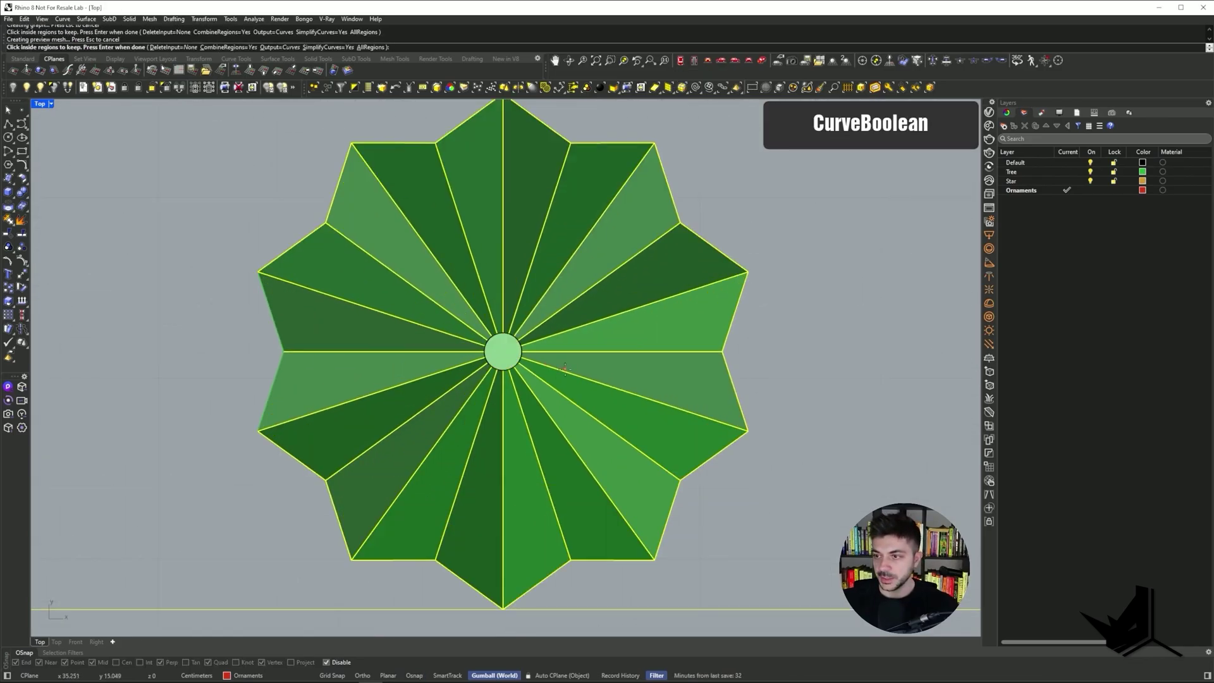
pyautogui.press('Return')
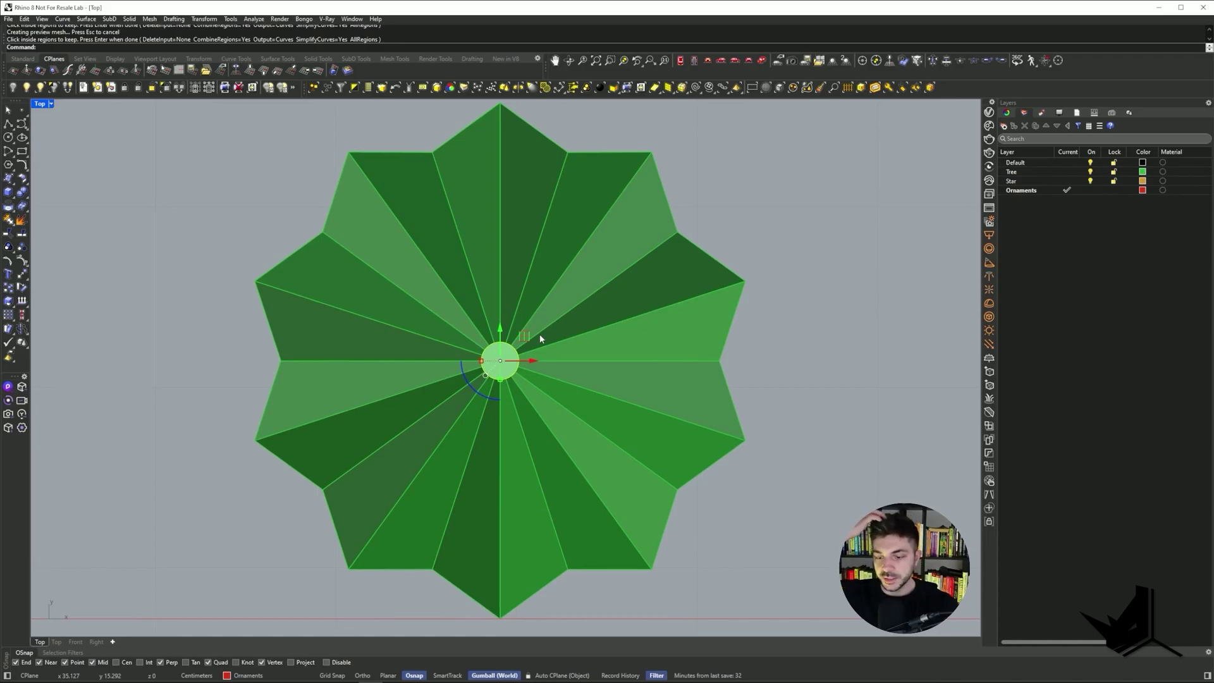
# - Offset the pin hole's outline outward by 0.2 cm
pyautogui.write('o')
pyautogui.press('Return')
pyautogui.write('d')
pyautogui.press('Return')
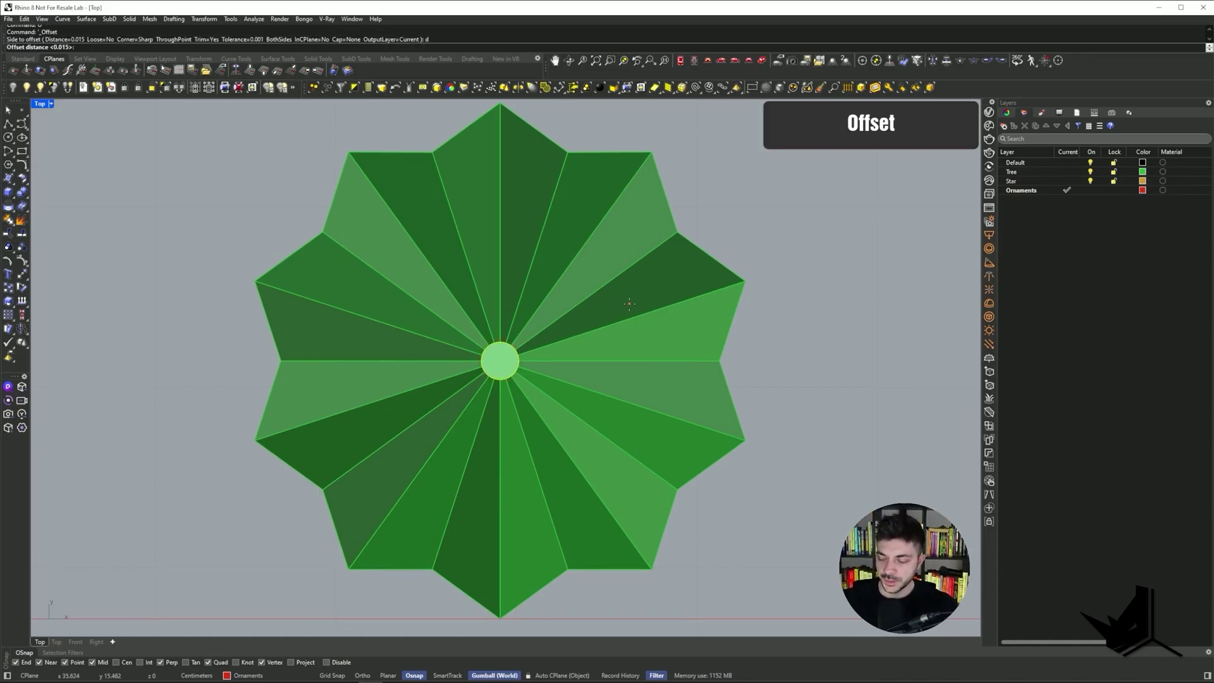
pyautogui.write('1')
pyautogui.press('Return')
pyautogui.write('d')
pyautogui.press('Return')
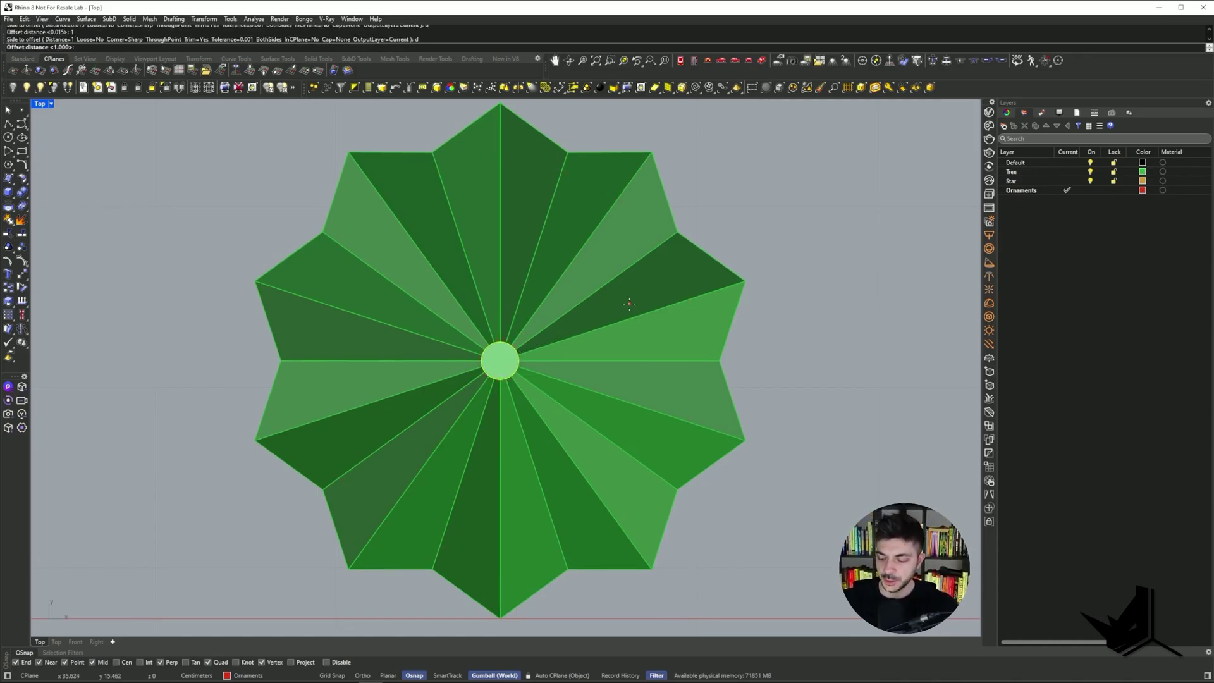
pyautogui.press('Return')
pyautogui.click(537, 352)
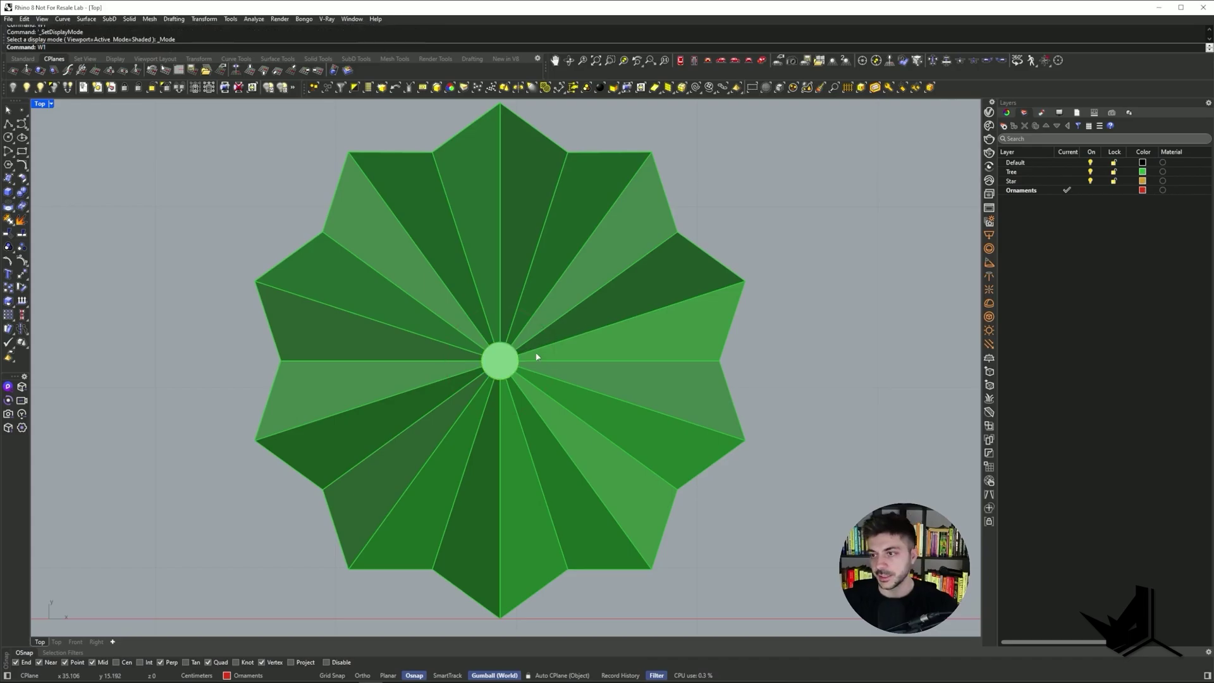
# - Extrude the offset circle into a tall vertical cylinder passing through the tree tip, viewed in Perspective and Shaded mode
pyautogui.write('wf')
pyautogui.press('Return')
pyautogui.click(549, 336)
pyautogui.click(762, 60)
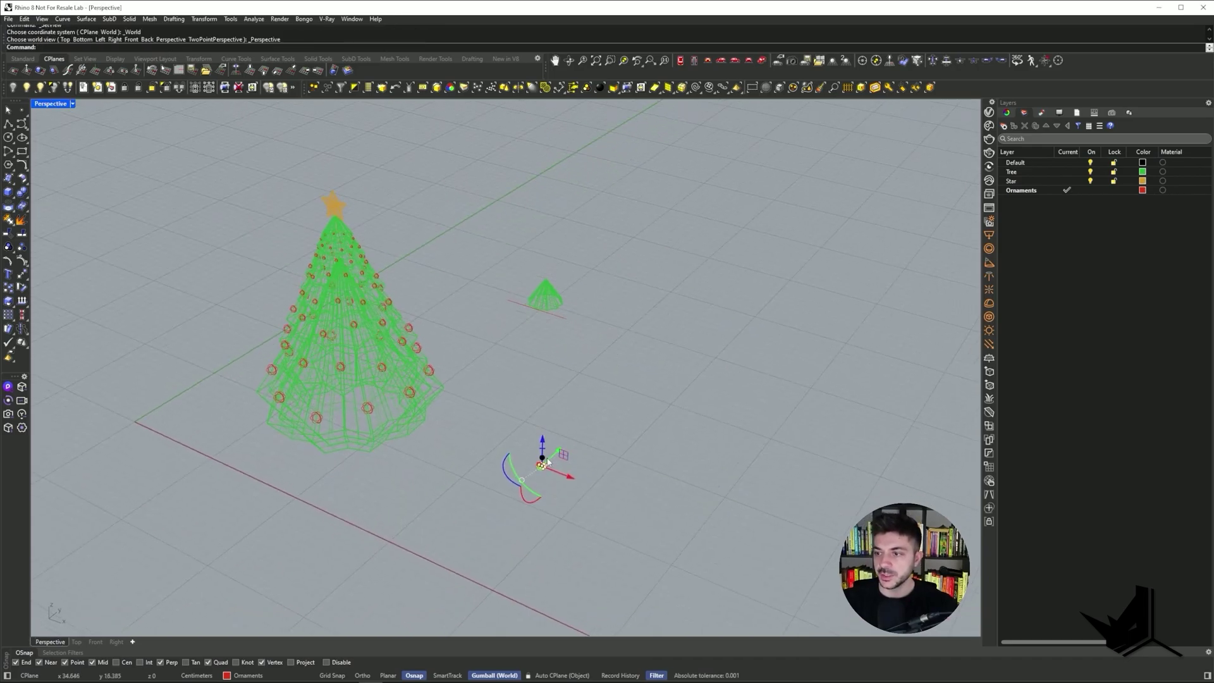
pyautogui.moveTo(543, 458); pyautogui.dragTo(550, 245)
pyautogui.scroll(7, 542, 277)
pyautogui.write('sh')
pyautogui.scroll(8, 566, 292)
# - Split the tree tip with the cylinder using BooleanSplit and delete the outer ring and the leftover cylinder
pyautogui.write('BooleanSplit')
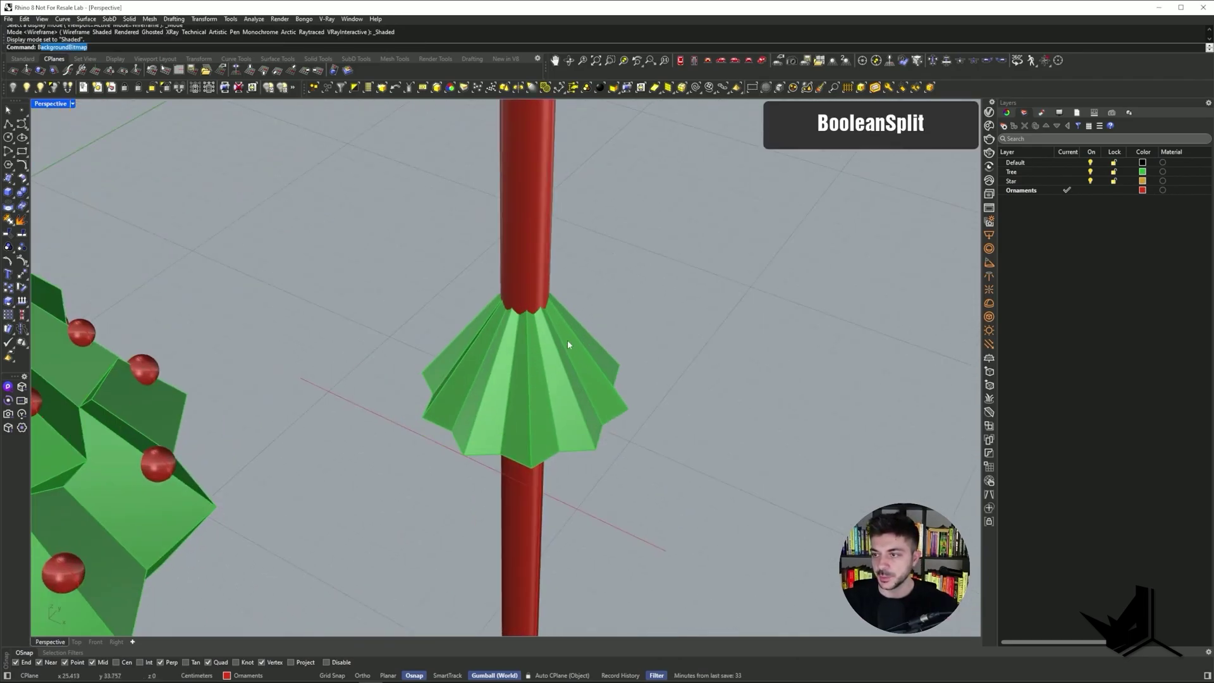
pyautogui.press('Return')
pyautogui.click(567, 348)
pyautogui.press('Return')
pyautogui.click(536, 243)
pyautogui.press('Return')
pyautogui.click(566, 326)
pyautogui.press('Delete')
pyautogui.click(530, 211)
pyautogui.press('Delete')
# - Unhide the star above the trimmed tree tip
pyautogui.moveTo(555, 243); pyautogui.dragTo(533, 338, button='right')
pyautogui.scroll(5, 523, 380)
pyautogui.scroll(3, 548, 303)
pyautogui.scroll(-7, 532, 323)
pyautogui.click(492, 360)
pyautogui.click(530, 329)
pyautogui.scroll(5, 530, 329)
pyautogui.click(480, 374)
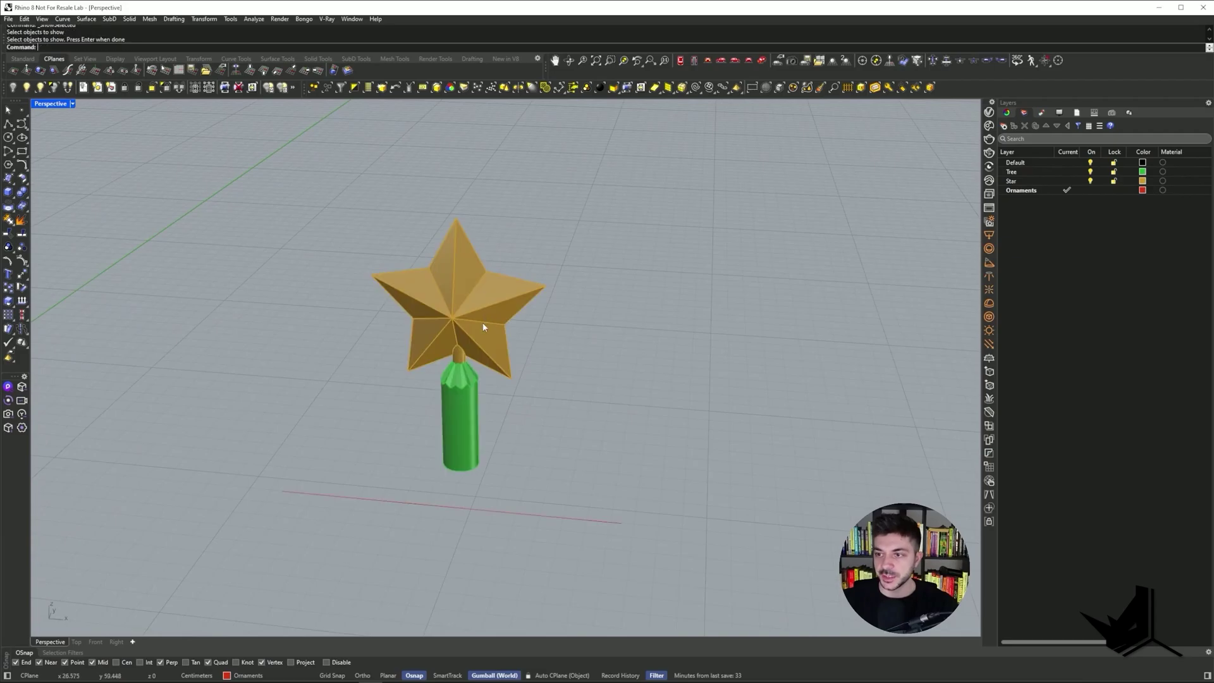
# - Select the star and examine how its pin sits inside the trimmed tree tip
pyautogui.click(479, 335)
pyautogui.scroll(2, 455, 358)
pyautogui.press('Escape')
pyautogui.moveTo(457, 350); pyautogui.dragTo(476, 373, button='right')
pyautogui.click(461, 335)
pyautogui.scroll(-12, 461, 335)
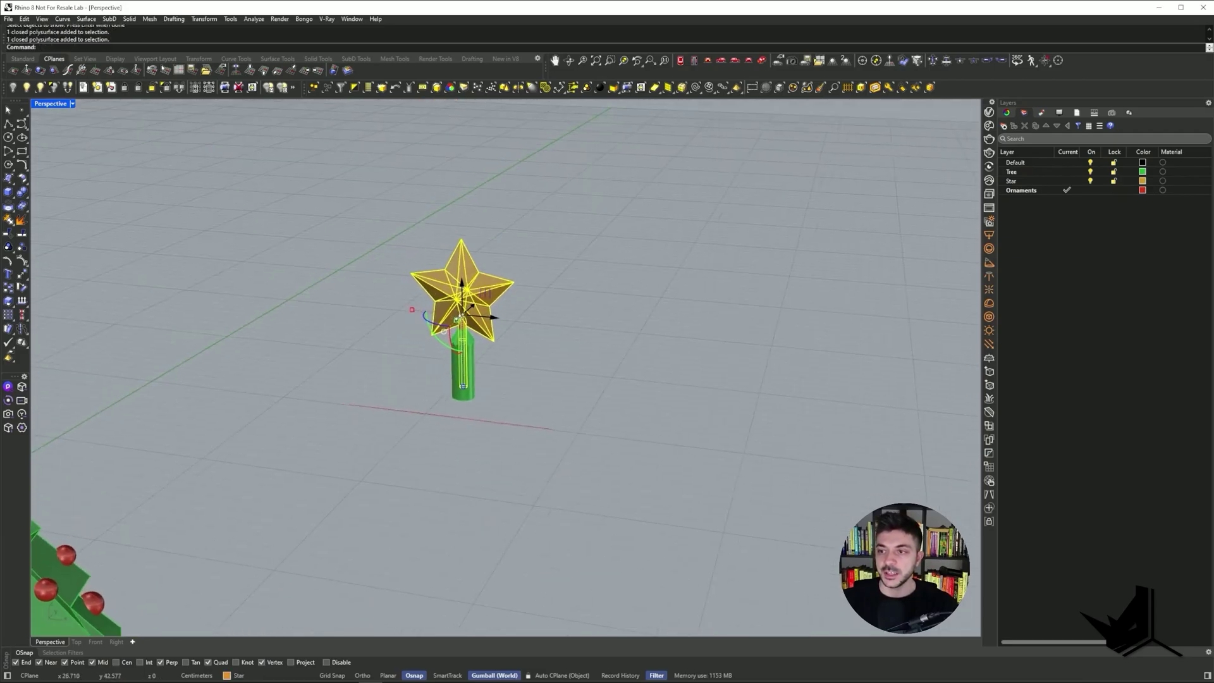
pyautogui.scroll(11, 453, 334)
pyautogui.press('Escape')
pyautogui.keyDown('shift'); pyautogui.moveTo(453, 334); pyautogui.dragTo(483, 359, button='right'); pyautogui.keyUp('shift')
pyautogui.keyDown('shift'); pyautogui.moveTo(483, 358); pyautogui.dragTo(477, 357, button='right'); pyautogui.keyUp('shift')
pyautogui.write('line')
pyautogui.press('Return')
pyautogui.scroll(12, 477, 358)
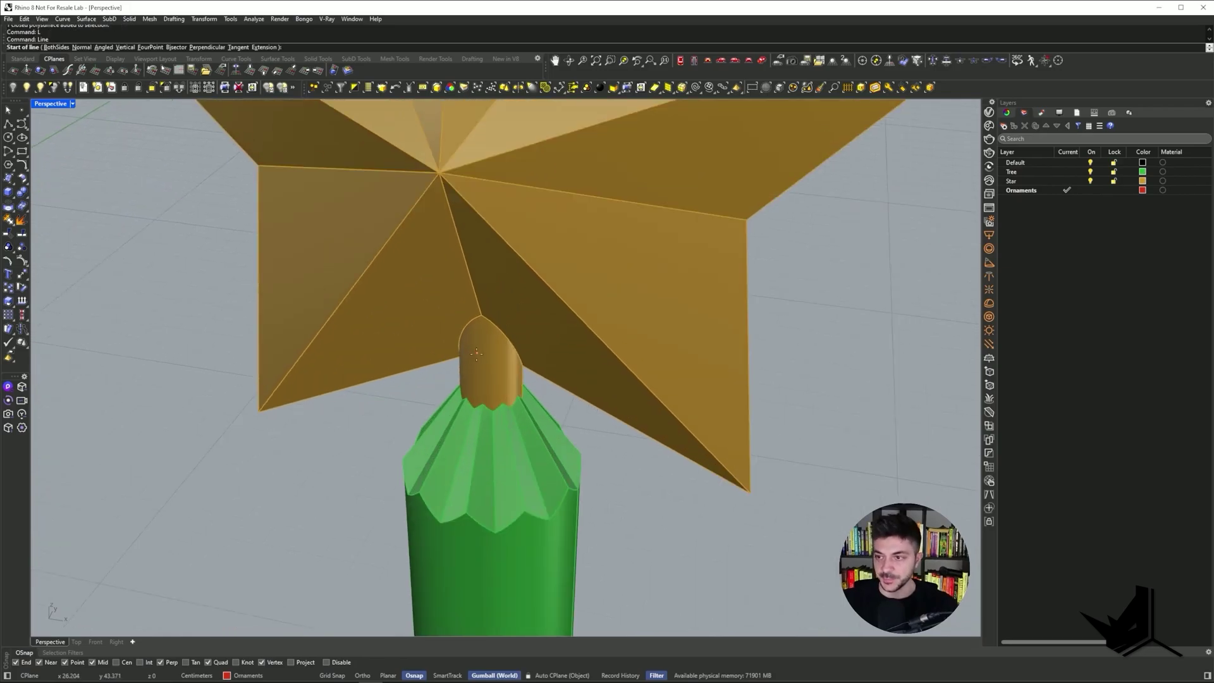
pyautogui.click(453, 351)
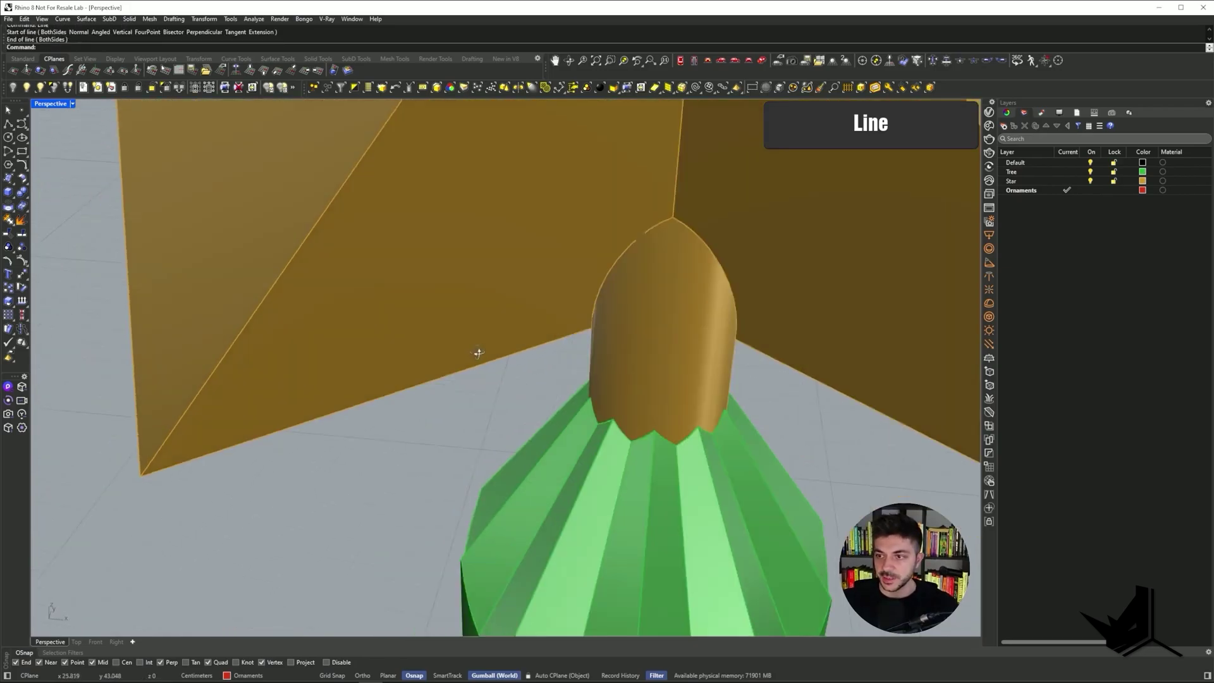
# - Draw a line across the star's pin just above the tree tip, spanning past both sides of the star
pyautogui.moveTo(479, 353); pyautogui.dragTo(627, 345, button='right')
pyautogui.write('l')
pyautogui.press('Return')
pyautogui.click(654, 289)
pyautogui.scroll(-9, 656, 290)
pyautogui.click(935, 313)
pyautogui.moveTo(770, 302); pyautogui.dragTo(417, 293)
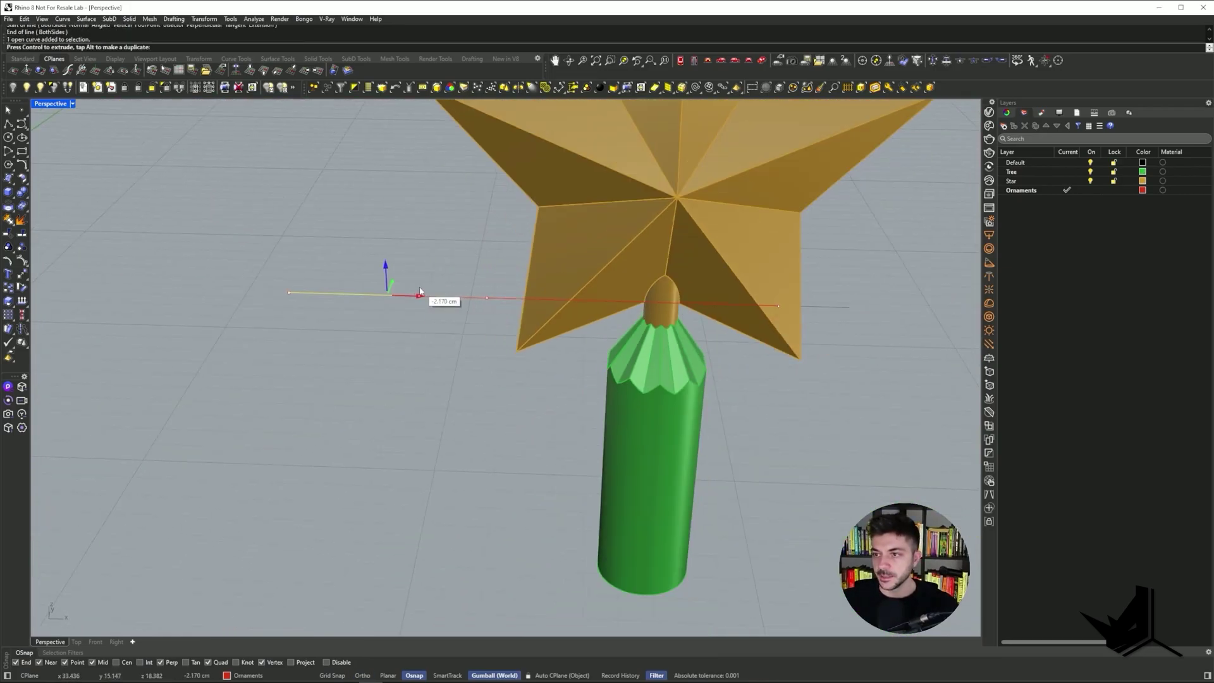
pyautogui.scroll(-5, 379, 301)
pyautogui.moveTo(319, 301); pyautogui.dragTo(274, 303)
pyautogui.moveTo(139, 318); pyautogui.dragTo(139, 318)
pyautogui.press('Escape')
# - Extrude the line through the star to cut it horizontally at the pin
pyautogui.click(436, 304)
pyautogui.moveTo(442, 311); pyautogui.dragTo(354, 303, button='right')
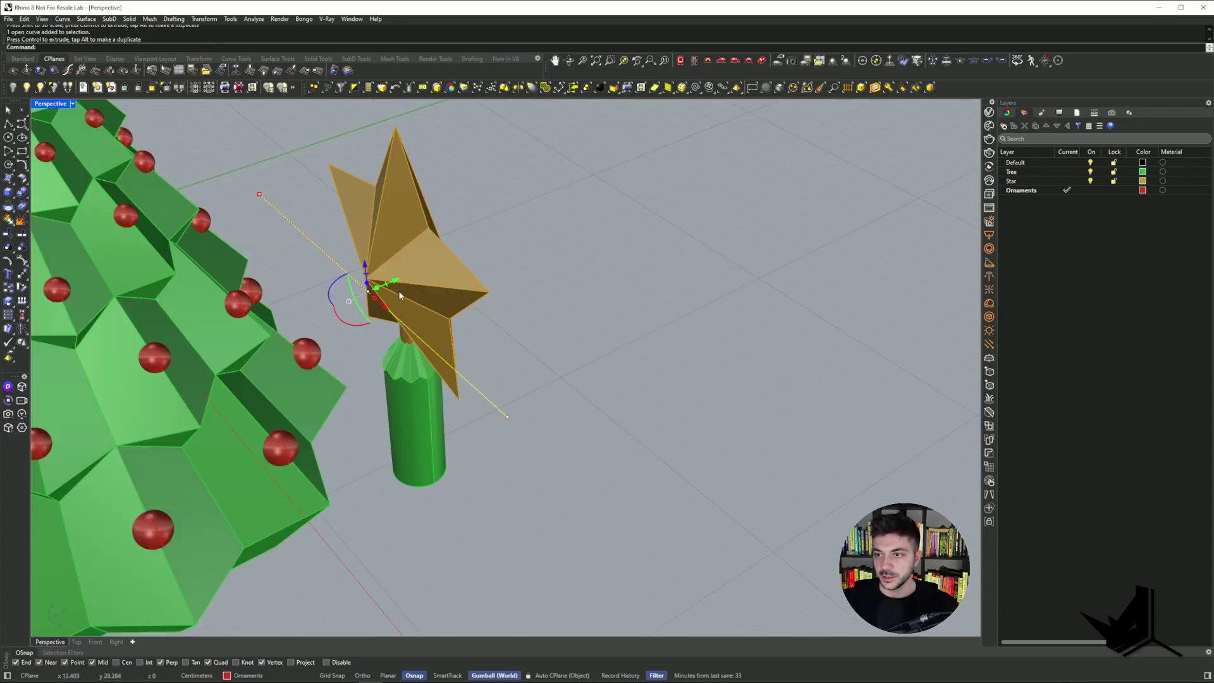
pyautogui.moveTo(339, 303); pyautogui.dragTo(463, 249)
pyautogui.press('Escape')
pyautogui.moveTo(465, 252); pyautogui.dragTo(567, 276, button='right')
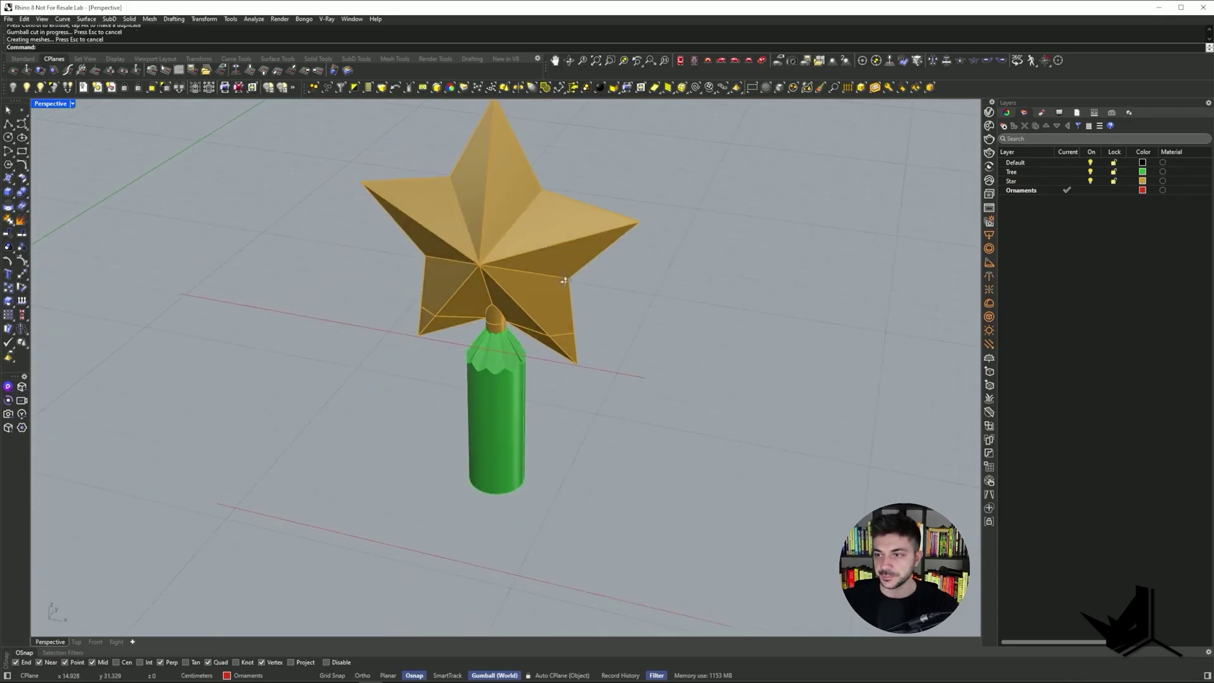
# - Try to delete the upper part of the cut star
pyautogui.click(567, 275)
pyautogui.press('Delete')
pyautogui.scroll(5, 520, 291)
pyautogui.hotkey('ctrl', 'z')
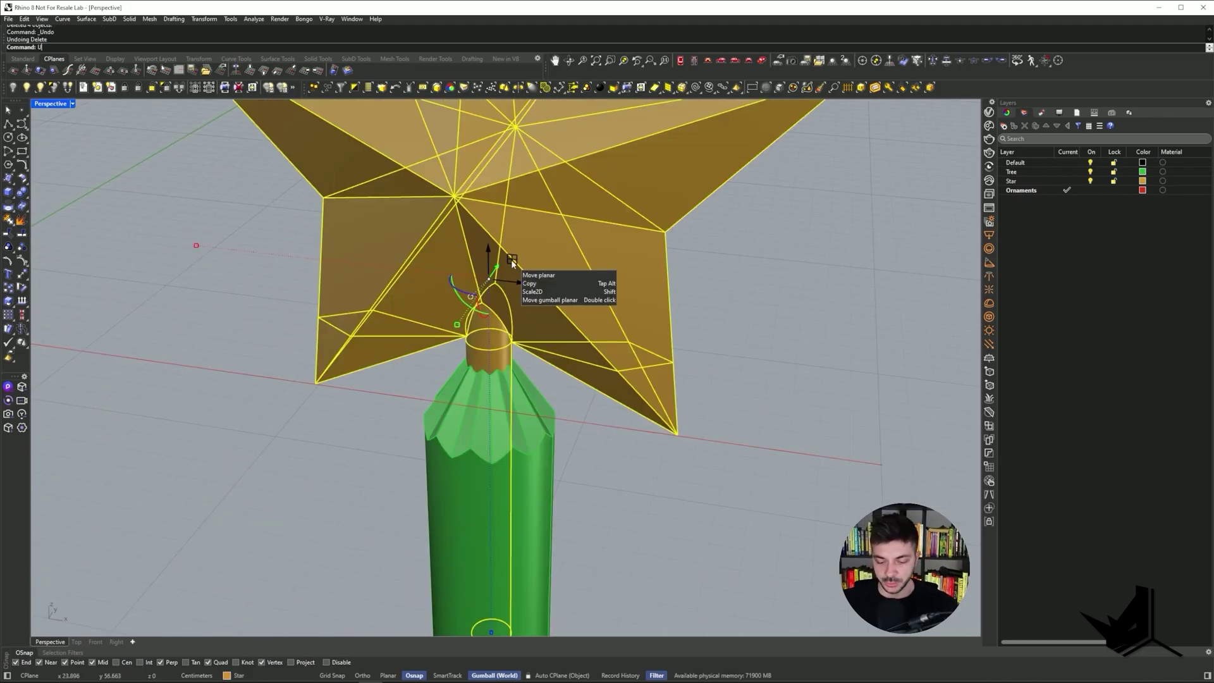
# - Ungroup the cut star and delete its upper body and both lower arm tips, keeping only the pin
pyautogui.write('Ungroup')
pyautogui.press('Return')
pyautogui.click(513, 272)
pyautogui.press('Delete')
pyautogui.click(397, 345)
pyautogui.press('Delete')
pyautogui.click(591, 362)
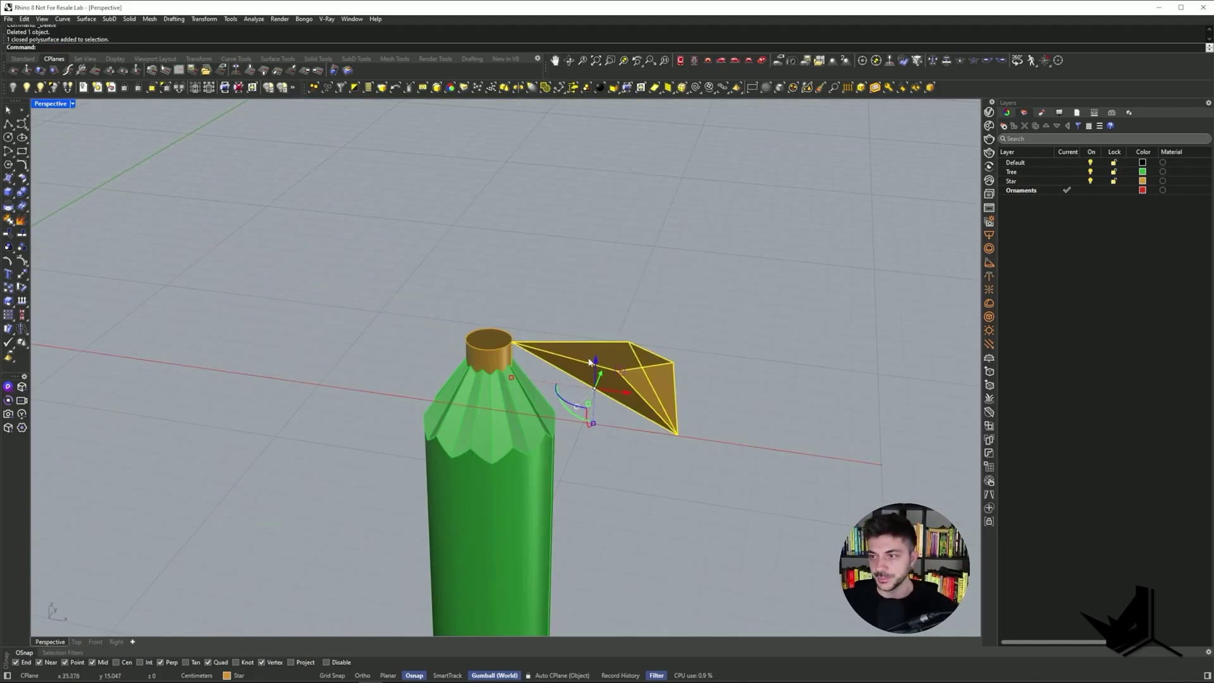
pyautogui.press('Delete')
# - Delete the line used to cut the star
pyautogui.scroll(-10, 592, 359)
pyautogui.moveTo(592, 361); pyautogui.dragTo(618, 403, button='right')
pyautogui.click(617, 410)
pyautogui.press('Delete')
# - Examine the fit between the pin and the green test piece up close, selecting each part and the pin's top face
pyautogui.scroll(5, 570, 418)
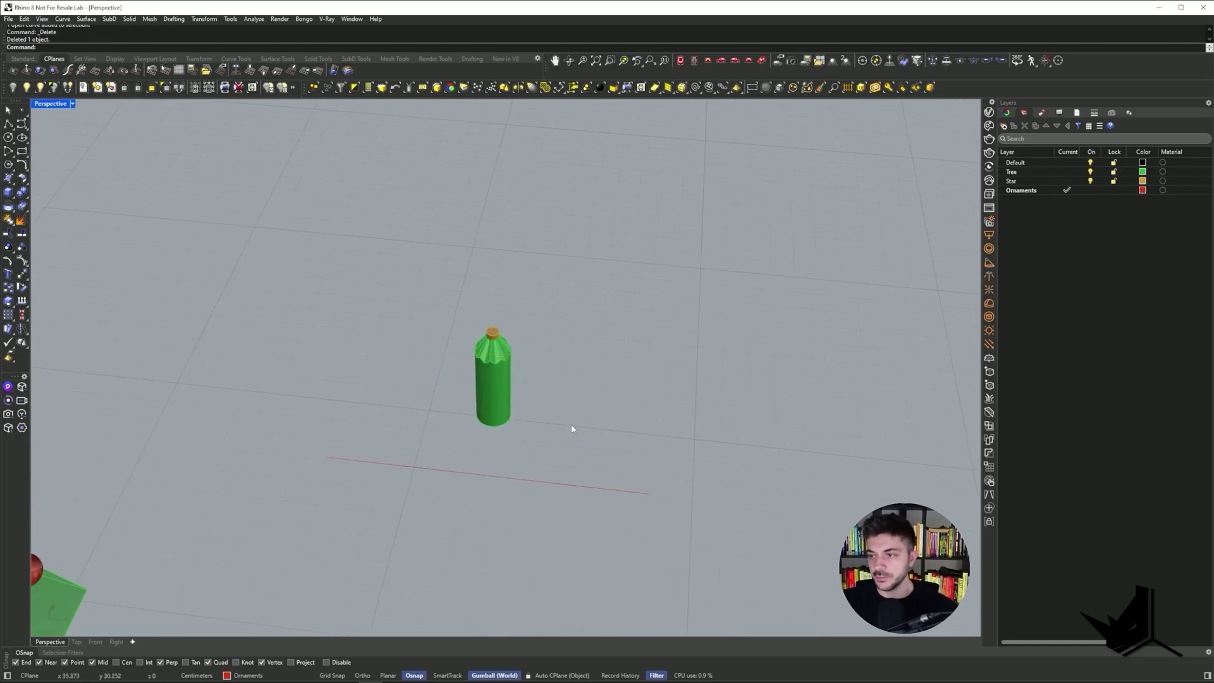
pyautogui.click(486, 386)
pyautogui.scroll(5, 456, 385)
pyautogui.click(481, 349)
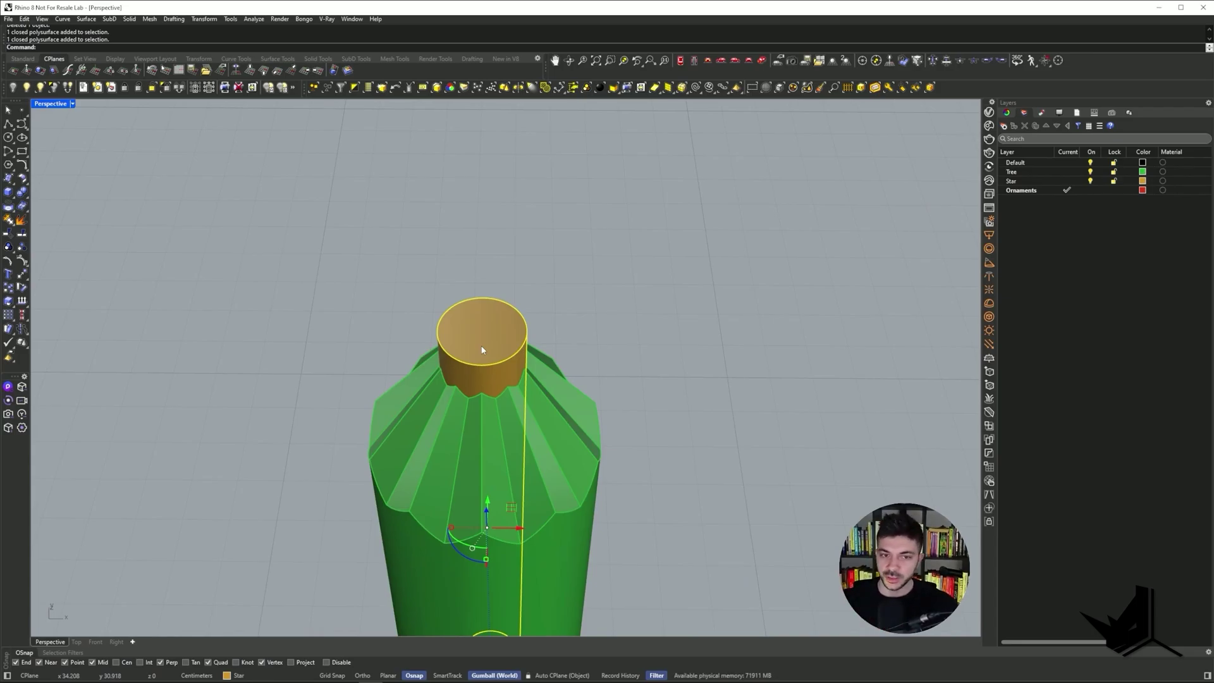
pyautogui.press('Escape')
pyautogui.scroll(-5, 441, 301)
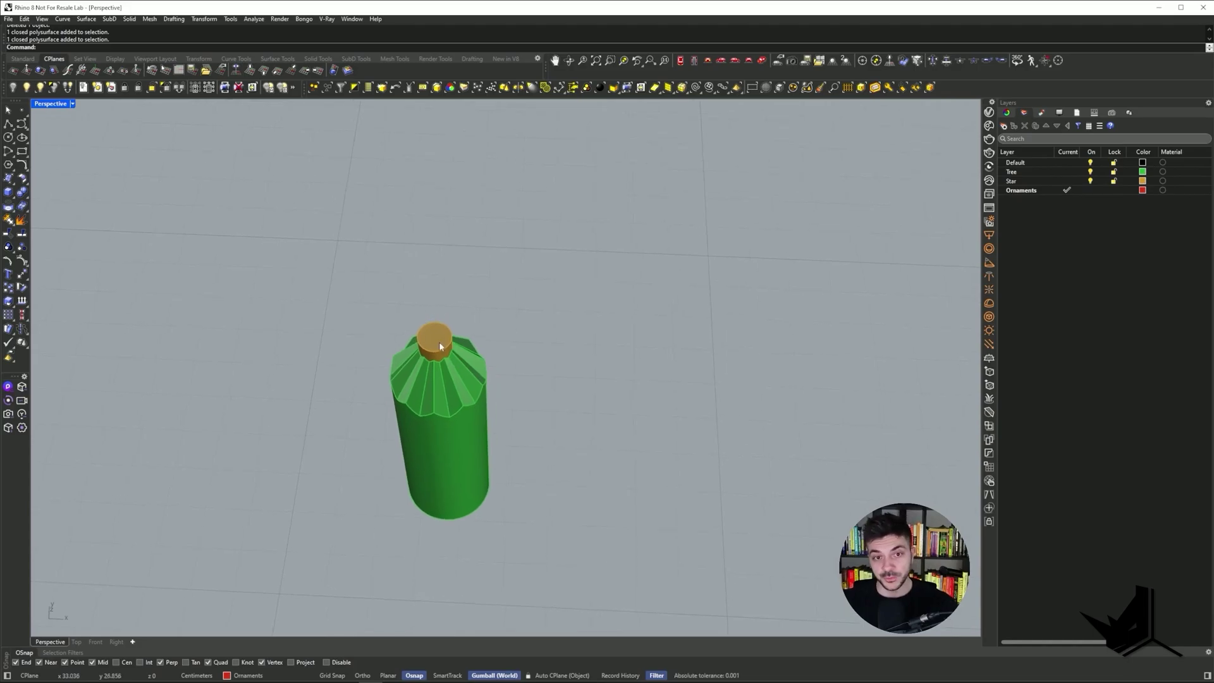
pyautogui.keyDown('shift'); pyautogui.moveTo(453, 363); pyautogui.dragTo(466, 349, button='right'); pyautogui.keyUp('shift')
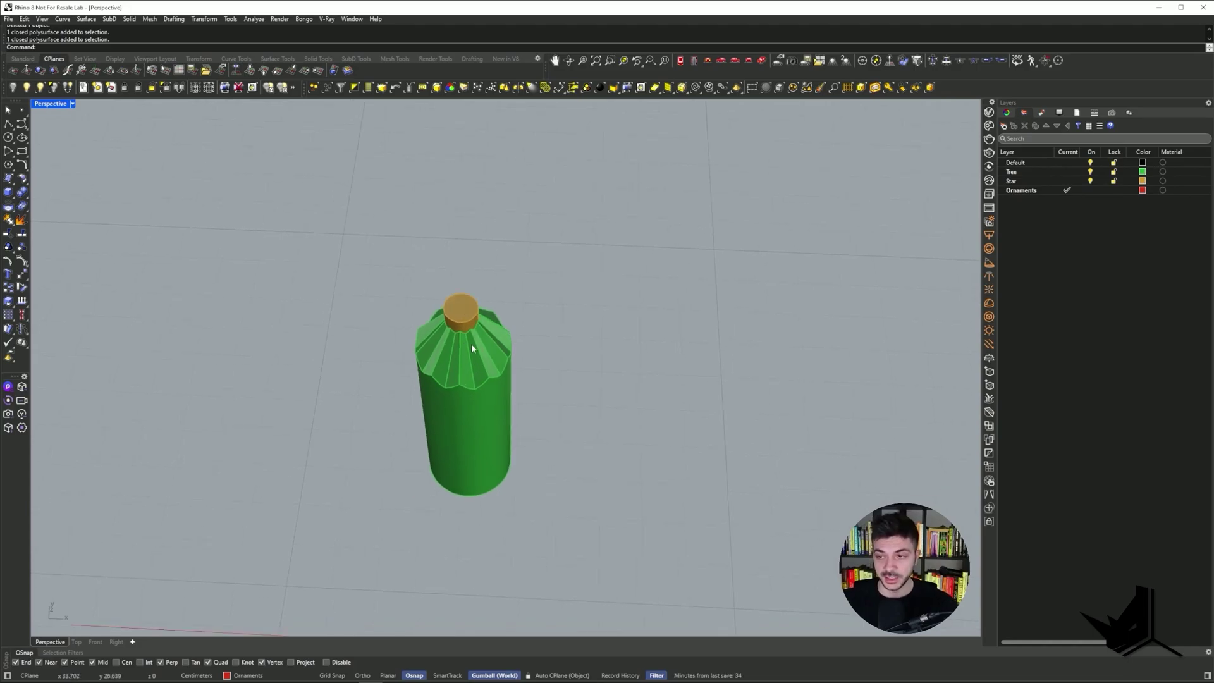
pyautogui.scroll(3, 471, 344)
pyautogui.moveTo(472, 317); pyautogui.dragTo(430, 303, button='right')
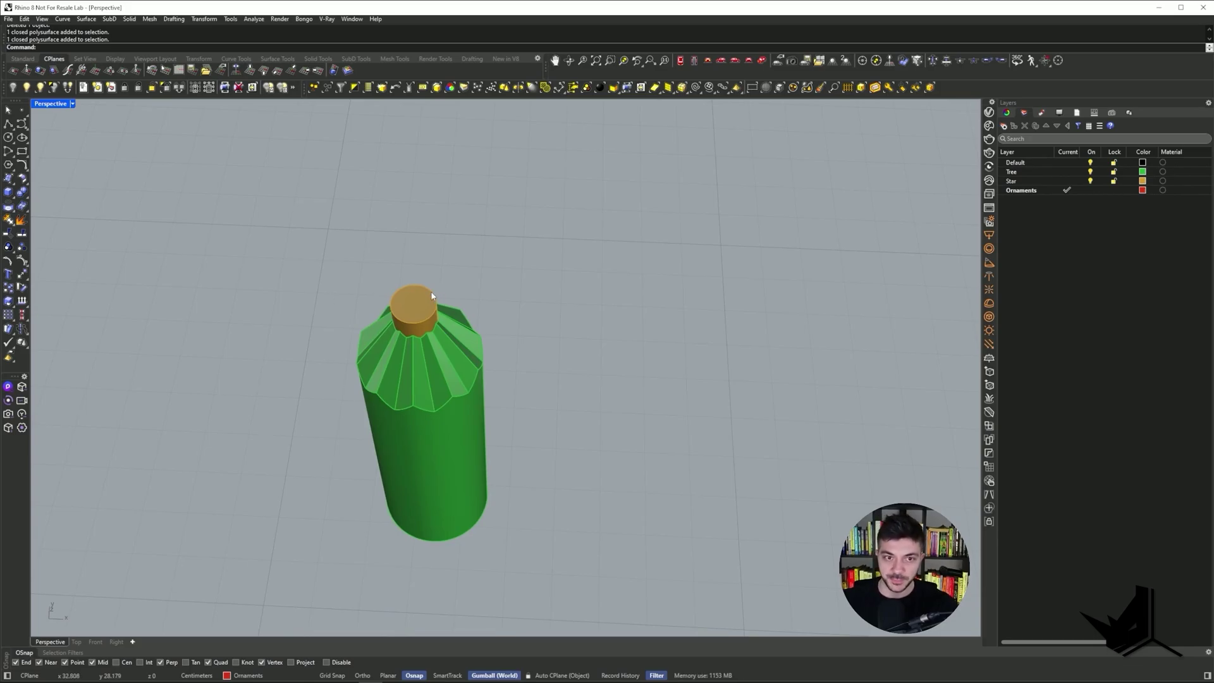
pyautogui.scroll(4, 432, 295)
pyautogui.click(431, 330)
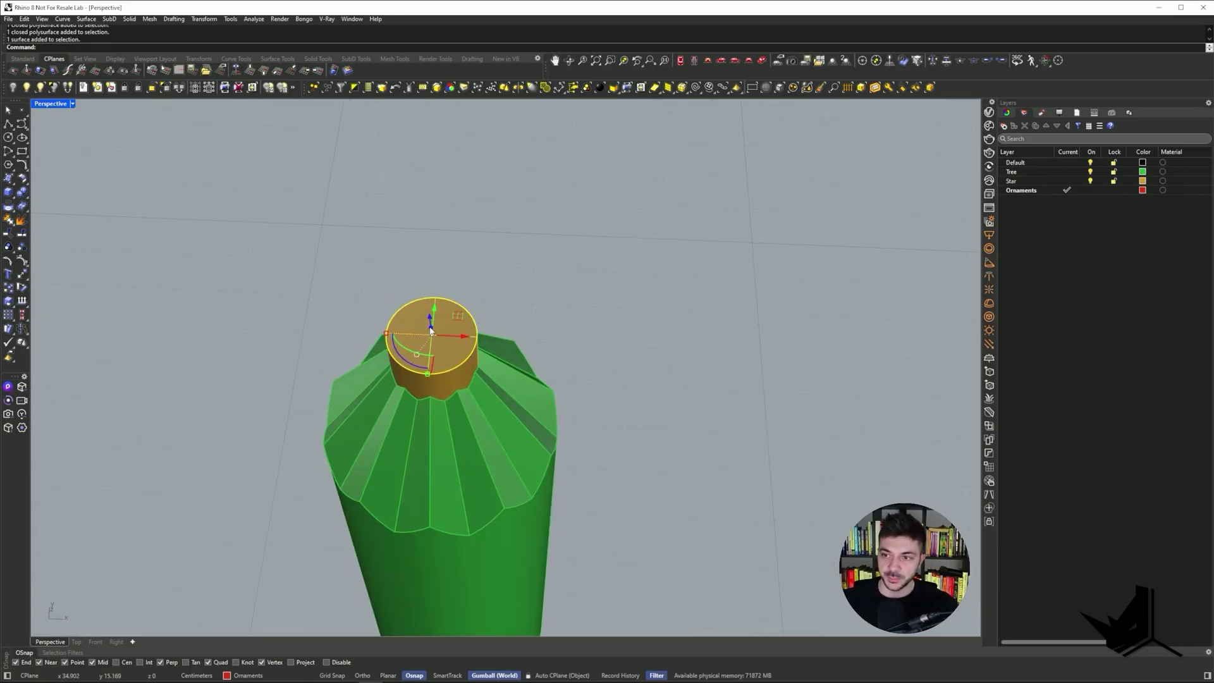
# - Make three copies of the test piece with its pin, lined up in a row
pyautogui.scroll(-5, 431, 330)
pyautogui.moveTo(313, 273); pyautogui.dragTo(539, 551)
pyautogui.scroll(-3, 535, 545)
pyautogui.keyDown('shift'); pyautogui.moveTo(530, 532); pyautogui.dragTo(392, 500, button='right'); pyautogui.keyUp('shift')
pyautogui.keyDown('alt'); pyautogui.moveTo(362, 423); pyautogui.dragTo(739, 443); pyautogui.keyUp('alt')
pyautogui.press('alt')
pyautogui.press('alt')
pyautogui.click(646, 469)
pyautogui.keyDown('shift'); pyautogui.moveTo(646, 470); pyautogui.dragTo(493, 454, button='right'); pyautogui.keyUp('shift')
pyautogui.keyDown('shift'); pyautogui.moveTo(79, 316); pyautogui.dragTo(263, 327, button='right'); pyautogui.keyUp('shift')
pyautogui.scroll(5, 366, 366)
# - Duplicate the top border of the second test piece's pin and offset it outward by 0.01 cm
pyautogui.click(438, 386)
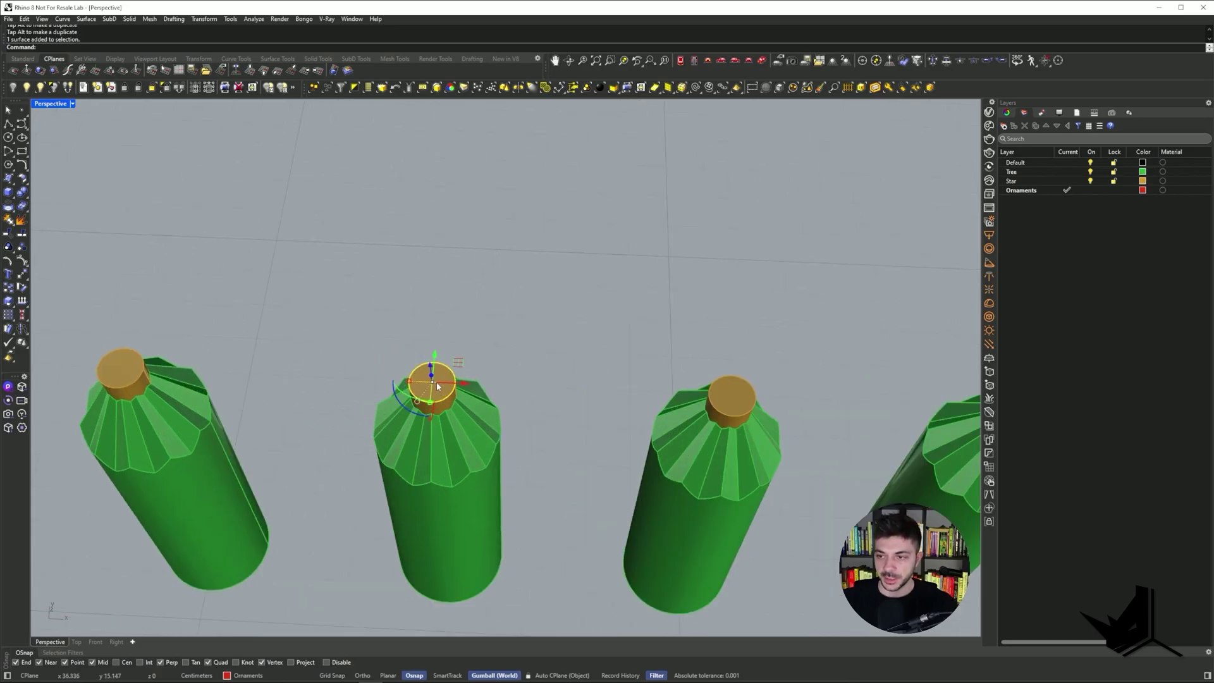
pyautogui.scroll(4, 437, 382)
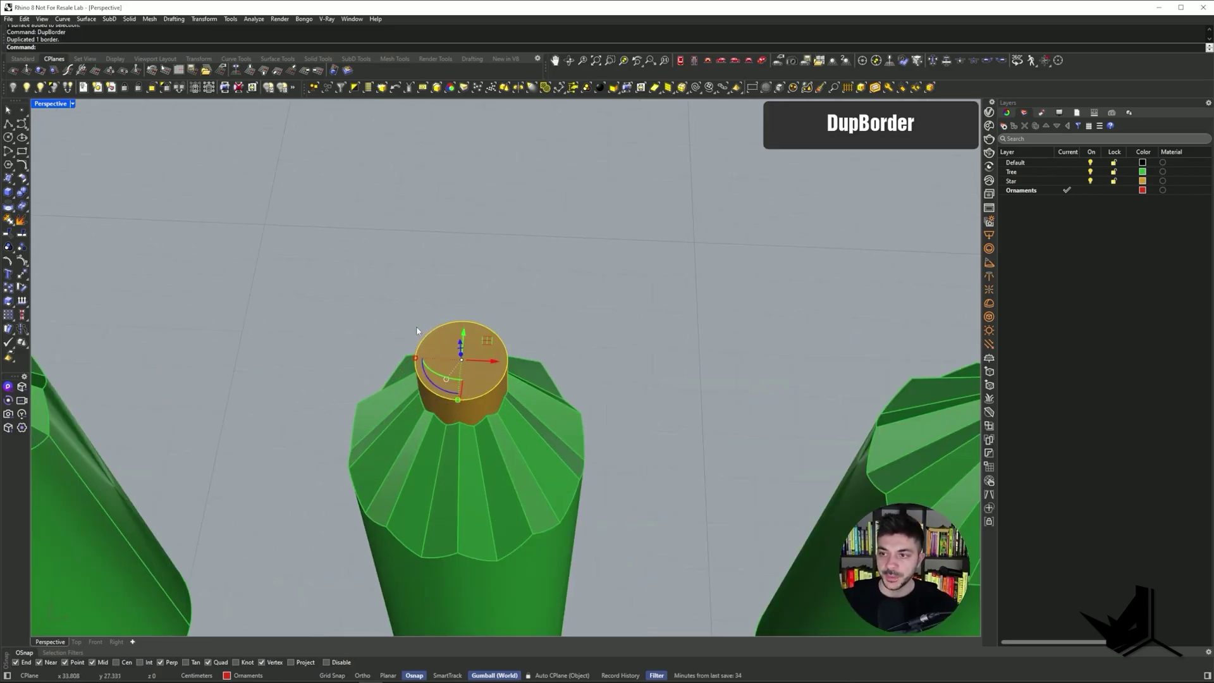
pyautogui.write('O')
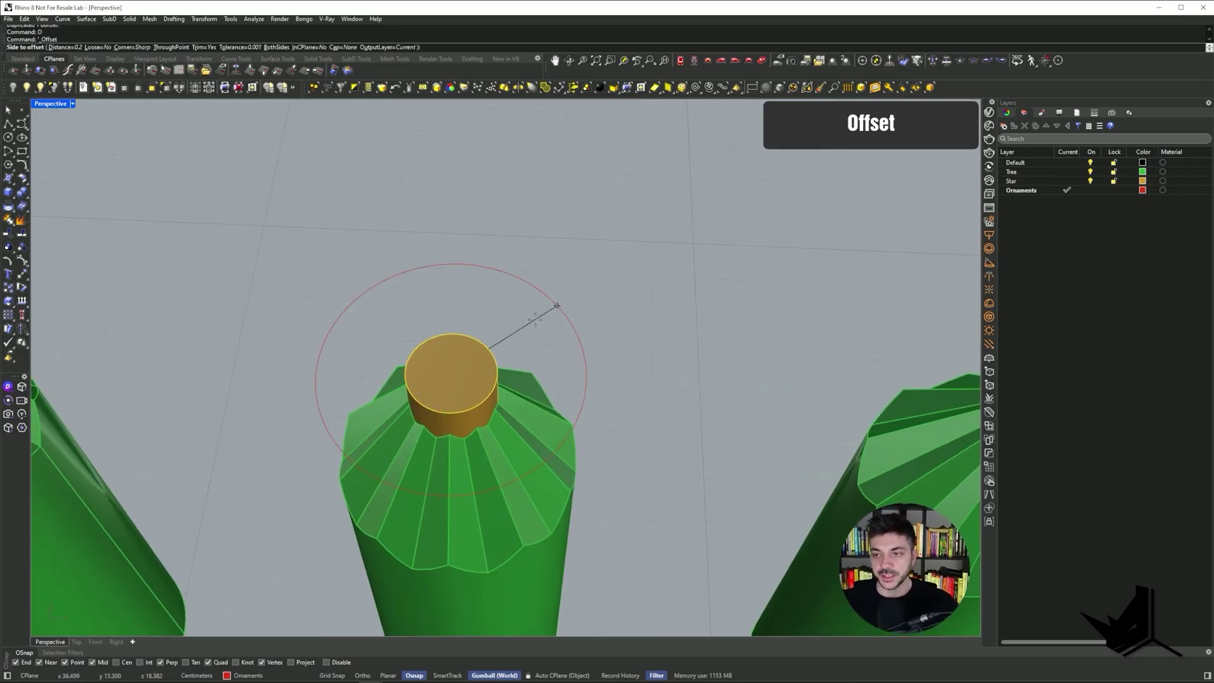
pyautogui.write('d')
pyautogui.press('Return')
pyautogui.write('0.01')
pyautogui.press('Return')
pyautogui.click(535, 319)
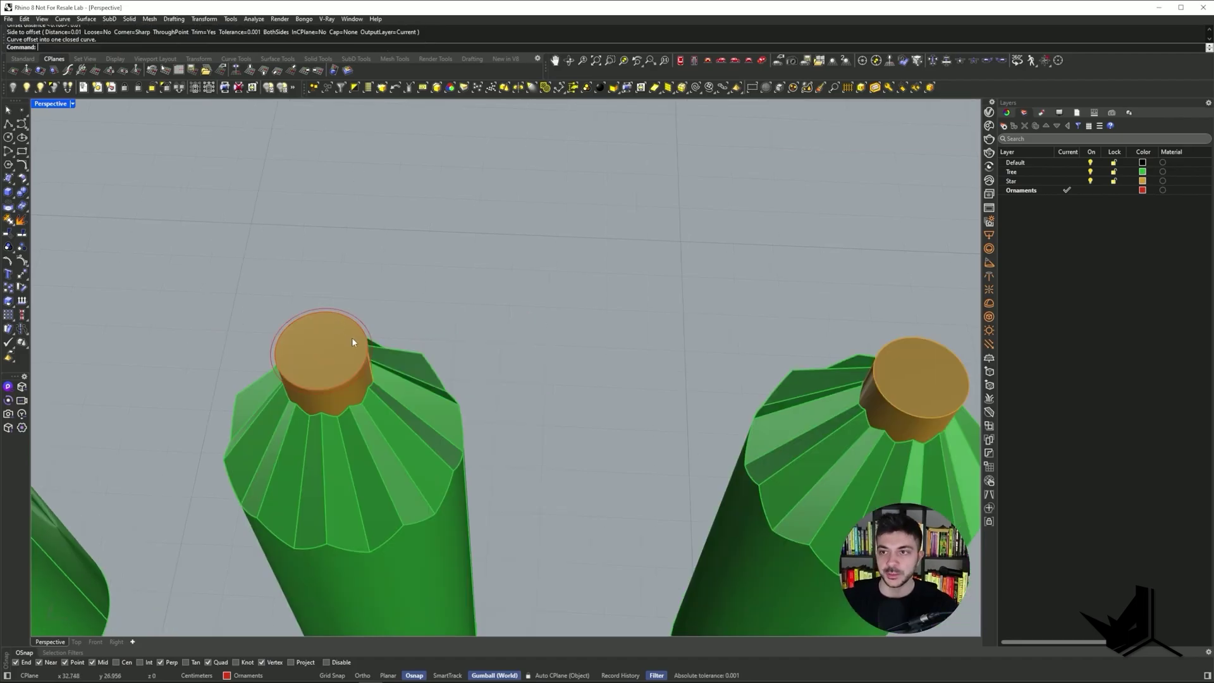
# - Duplicate the top border of the third test piece's pin and offset it outward by 0.02 cm
pyautogui.scroll(-5, 416, 268)
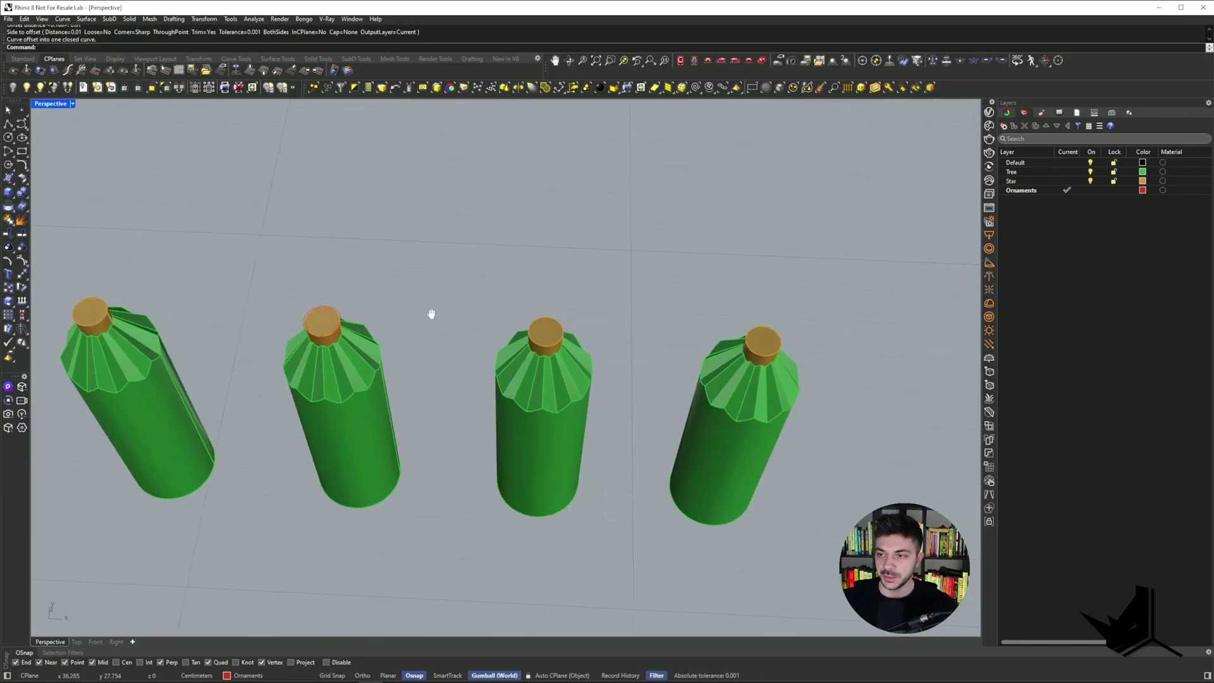
pyautogui.scroll(6, 530, 325)
pyautogui.click(525, 333)
pyautogui.write('DupBorder')
pyautogui.press('Return')
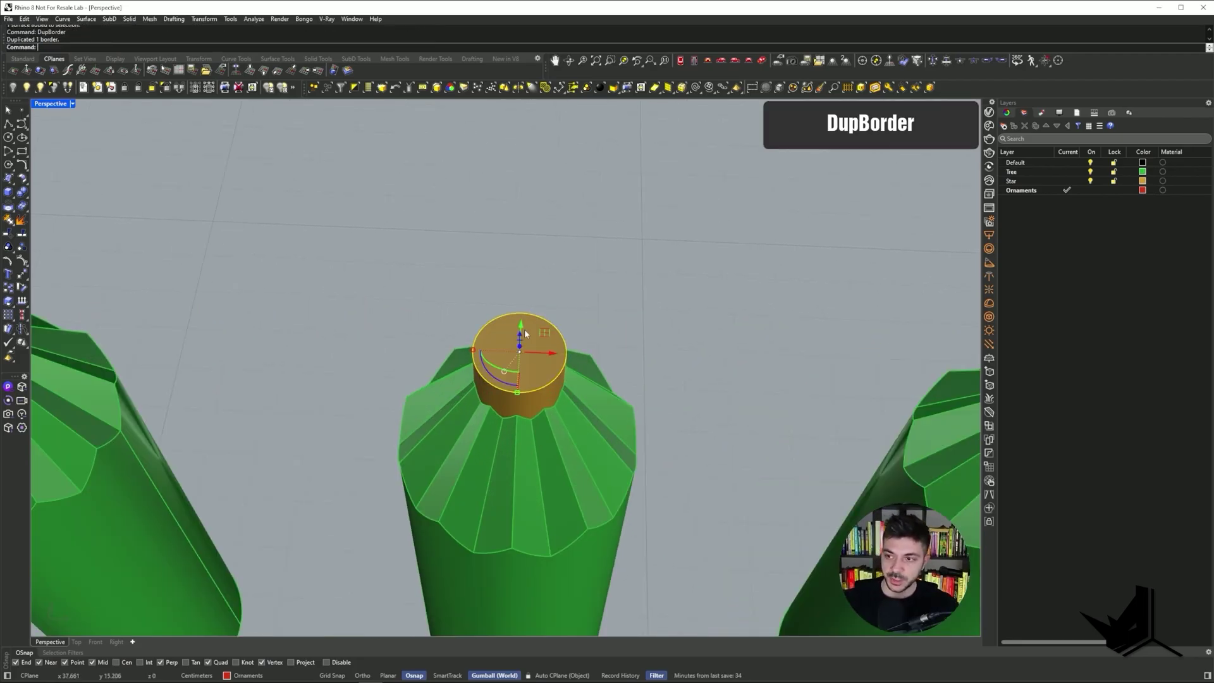
pyautogui.keyDown('shift'); pyautogui.moveTo(490, 299); pyautogui.dragTo(520, 331, button='right'); pyautogui.keyUp('shift')
pyautogui.write('Offset')
pyautogui.press('Return')
pyautogui.write('d')
pyautogui.press('Return')
pyautogui.write('0.02')
pyautogui.press('Return')
pyautogui.click(667, 276)
# - Duplicate the top border of the fourth test piece's pin and offset it outward by 0.03 cm
pyautogui.scroll(-6, 525, 294)
pyautogui.scroll(5, 632, 316)
pyautogui.click(640, 329)
pyautogui.write('DupBorder')
pyautogui.press('Return')
pyautogui.write('Offset')
pyautogui.press('Return')
pyautogui.write('d')
pyautogui.press('Return')
pyautogui.write('0.03')
pyautogui.press('Return')
pyautogui.click(704, 267)
pyautogui.scroll(-2, 355, 267)
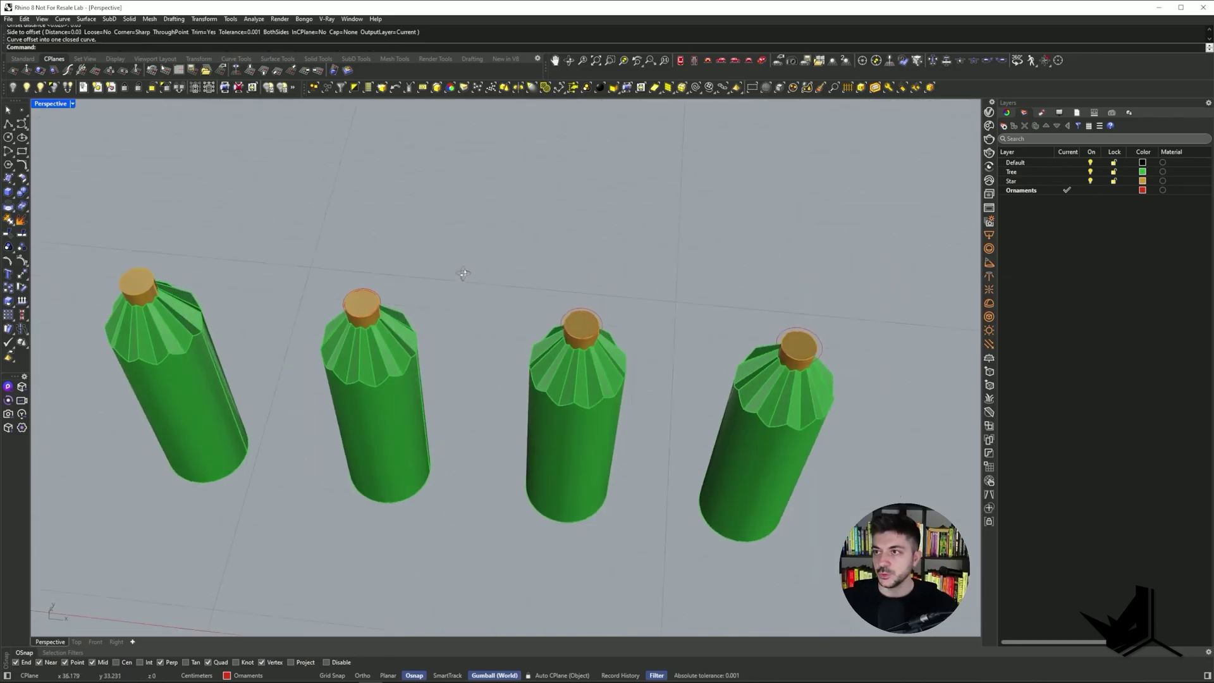
# - Place a text dot reading "0.1 mm" beside the second test piece's pin and move it slightly away from the piece
pyautogui.moveTo(464, 273); pyautogui.dragTo(482, 273, button='right')
pyautogui.click(290, 70)
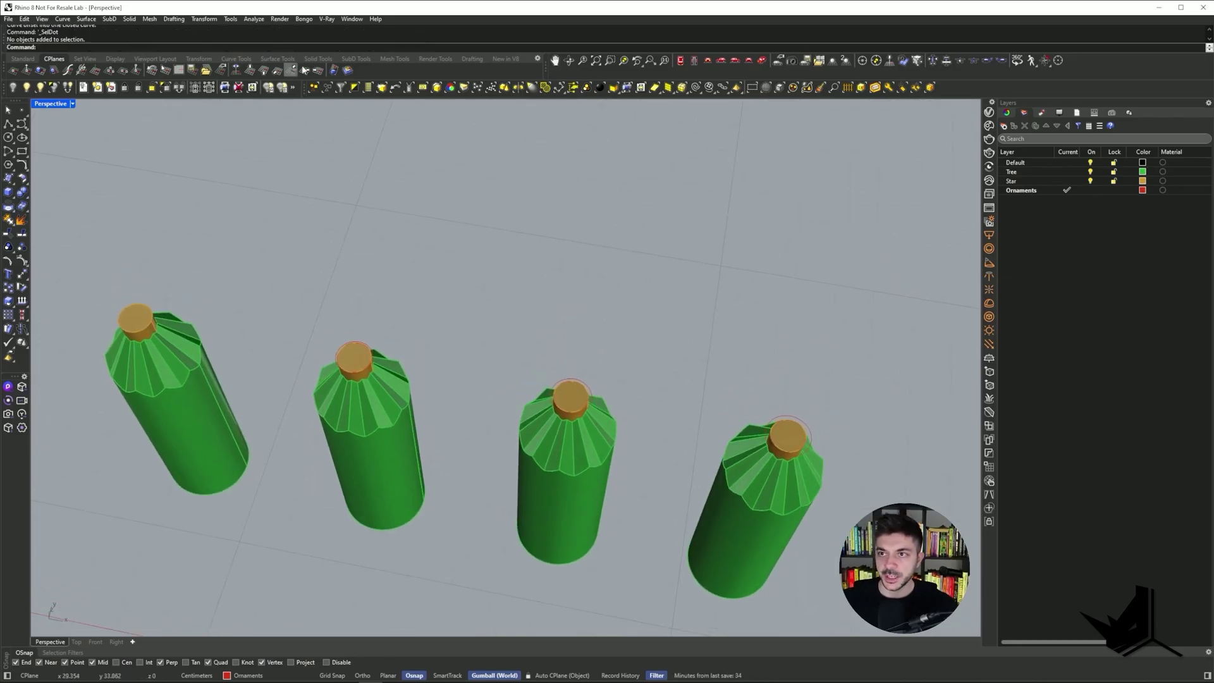
pyautogui.click(473, 60)
pyautogui.click(457, 69)
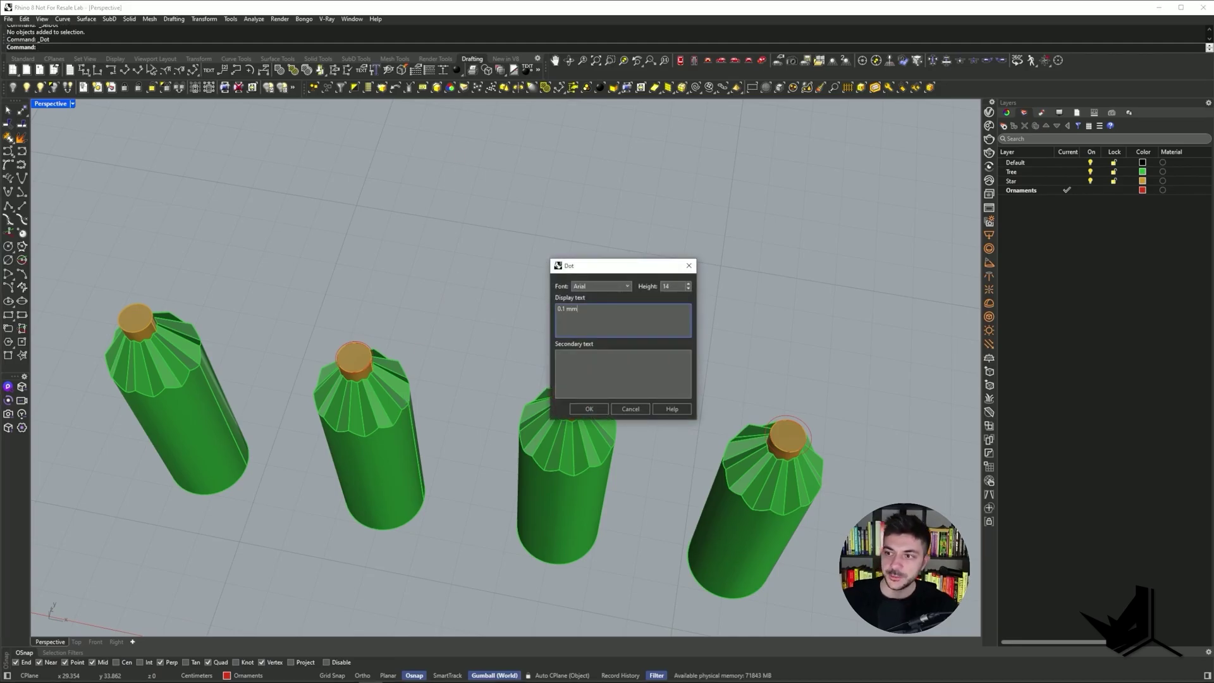
pyautogui.click(583, 410)
pyautogui.click(400, 362)
pyautogui.click(399, 361)
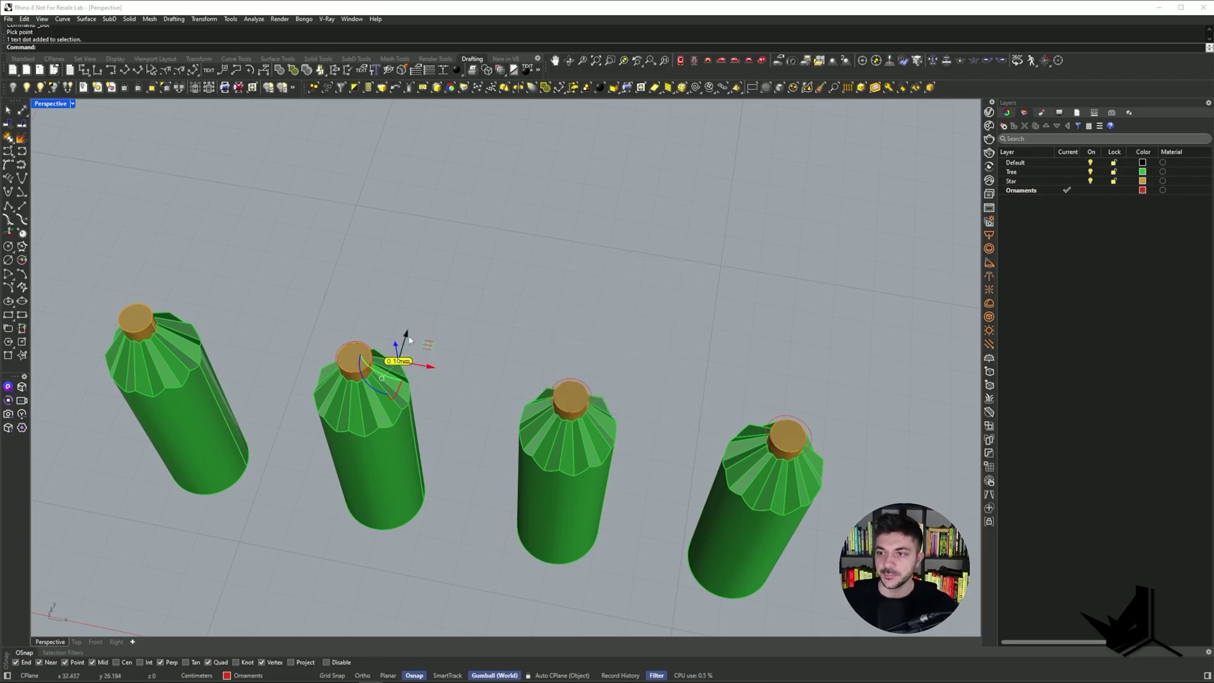
pyautogui.moveTo(410, 340); pyautogui.dragTo(420, 306)
# - Copy the 0.1 mm text dot to the third and fourth test pieces
pyautogui.write('copy')
pyautogui.press('Return')
pyautogui.click(398, 361)
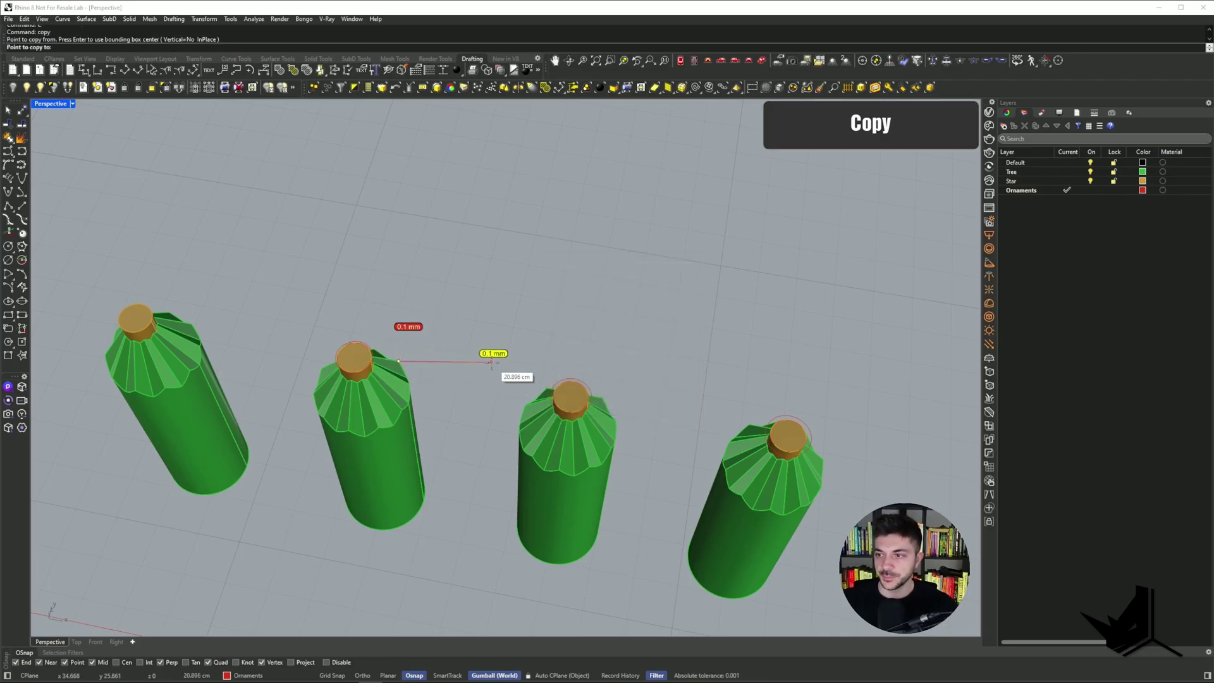
pyautogui.click(621, 407)
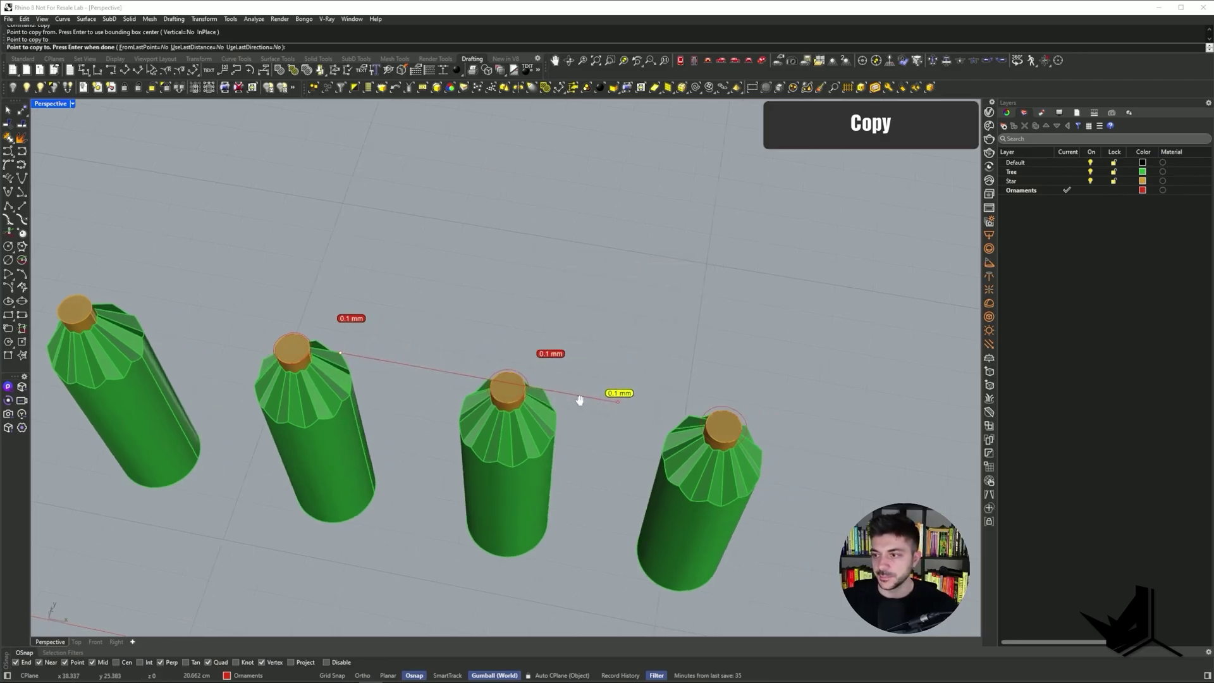
pyautogui.keyDown('shift'); pyautogui.moveTo(772, 423); pyautogui.dragTo(686, 428, button='right'); pyautogui.keyUp('shift')
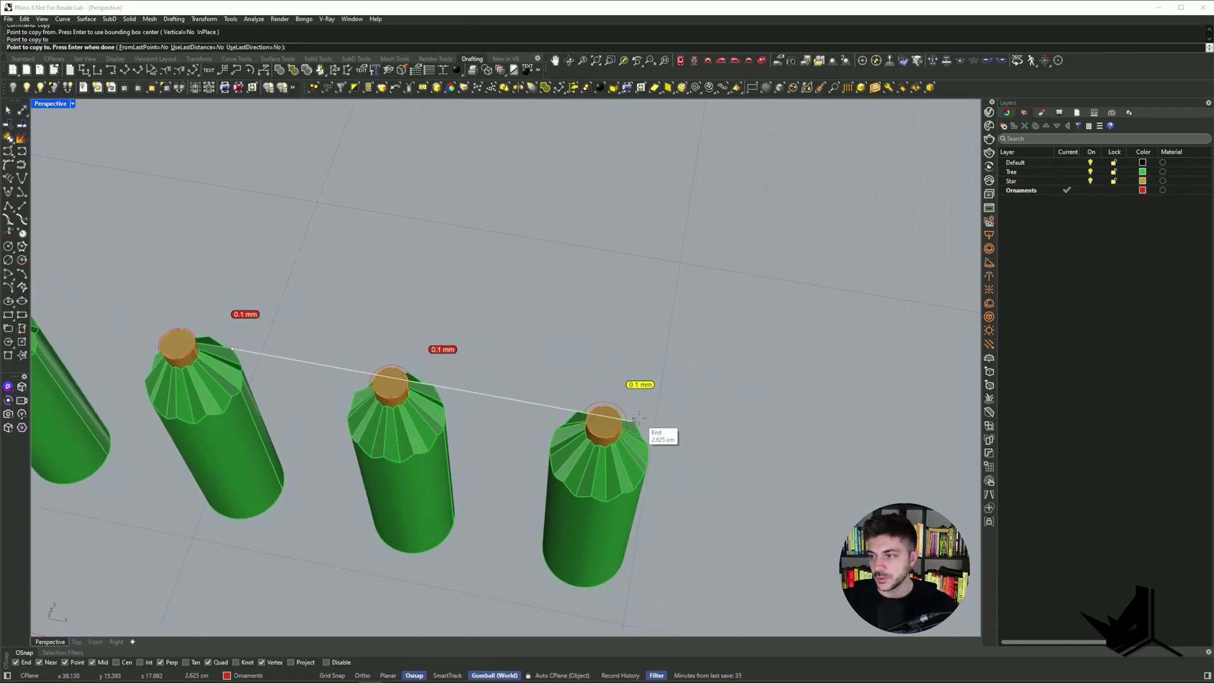
pyautogui.click(658, 419)
pyautogui.press('Return')
# - Change the text dot of the third test piece to "0.2 mm" and that of the fourth to "0.3 mm"
pyautogui.click(453, 352)
pyautogui.click(1023, 114)
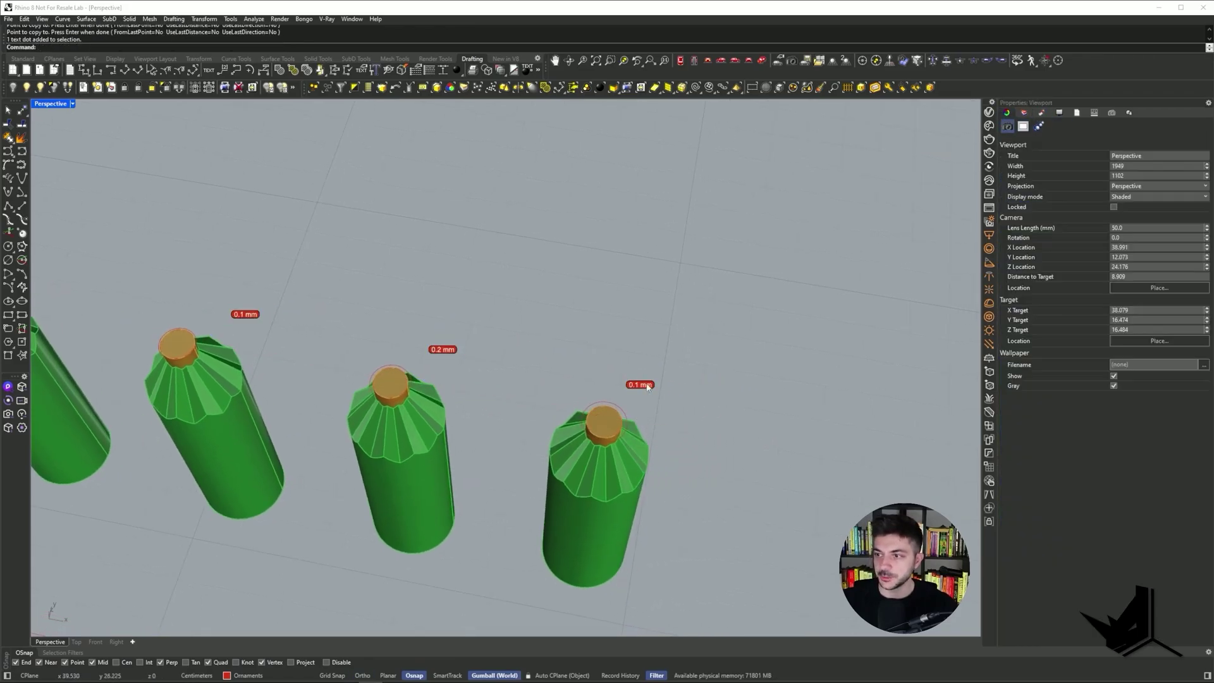
pyautogui.click(647, 385)
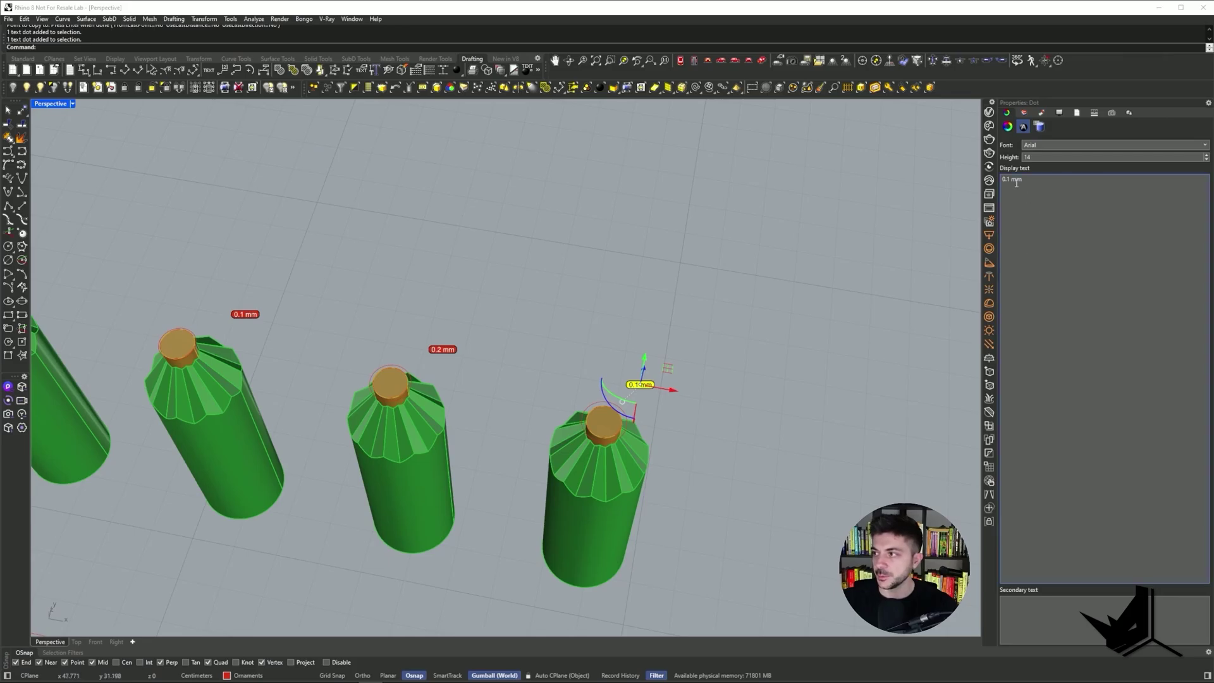
pyautogui.click(489, 319)
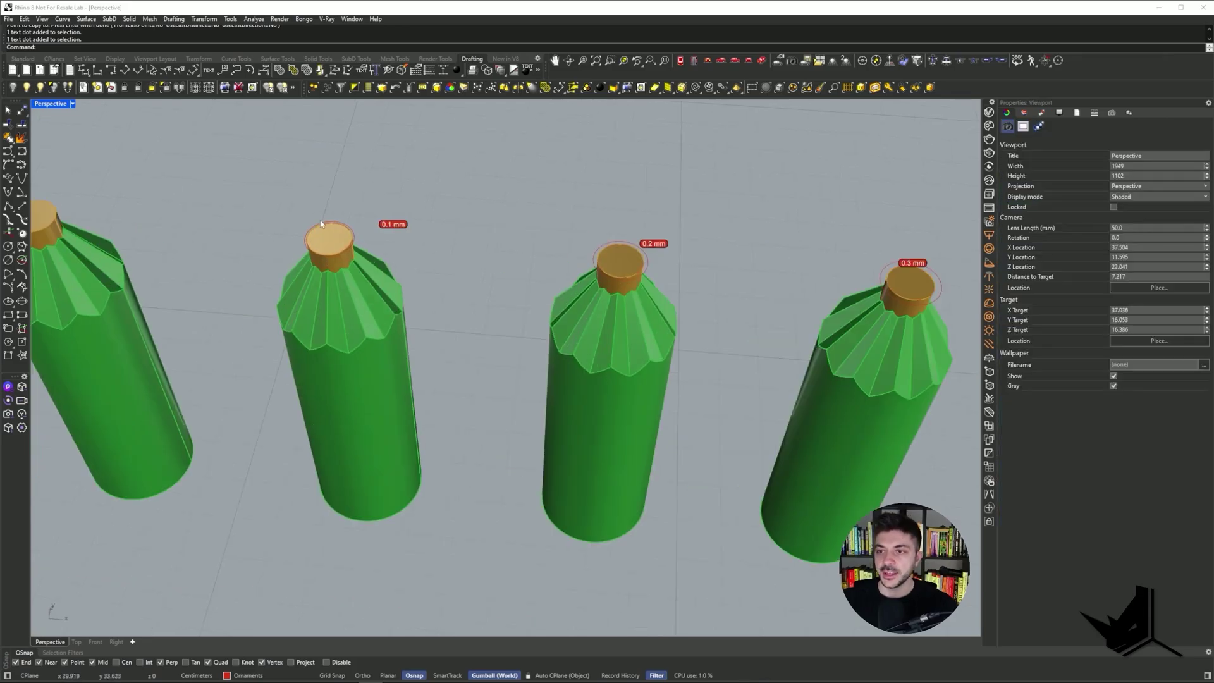
# - Extrude the three offset circles as solids from the pin tops down to the bottoms of the pin holes
pyautogui.click(322, 223)
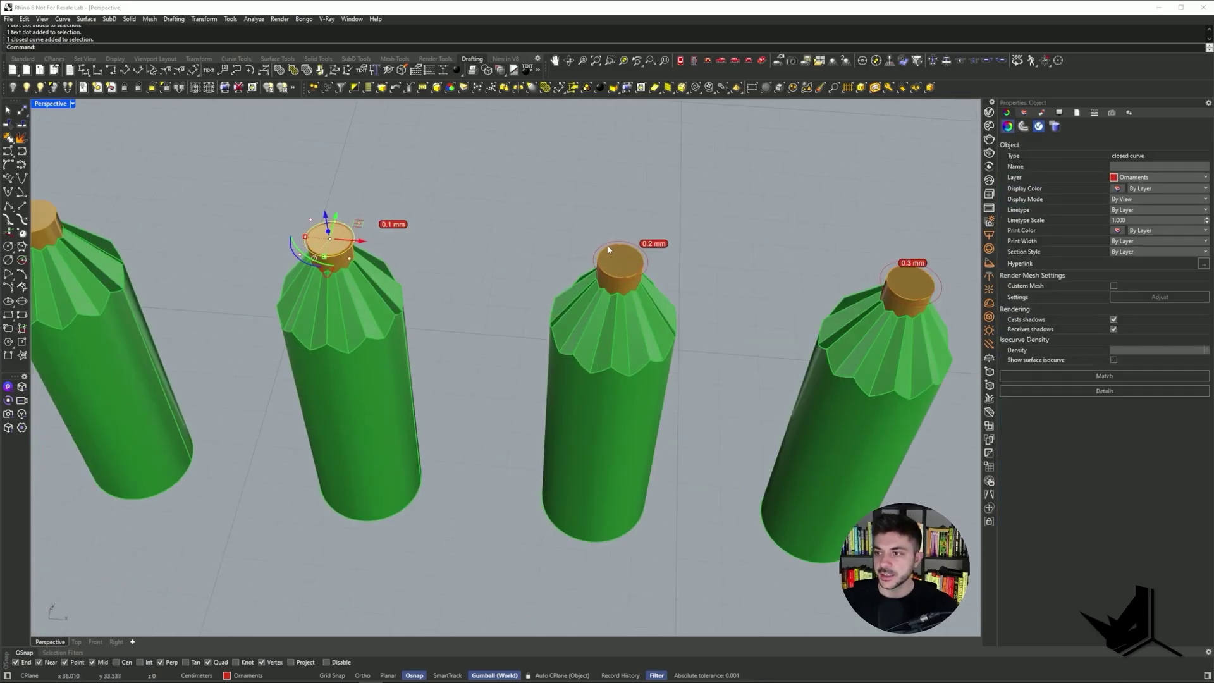
pyautogui.keyDown('shift'); pyautogui.click(604, 246); pyautogui.keyUp('shift')
pyautogui.keyDown('shift'); pyautogui.moveTo(730, 269); pyautogui.dragTo(582, 257, button='right'); pyautogui.keyUp('shift')
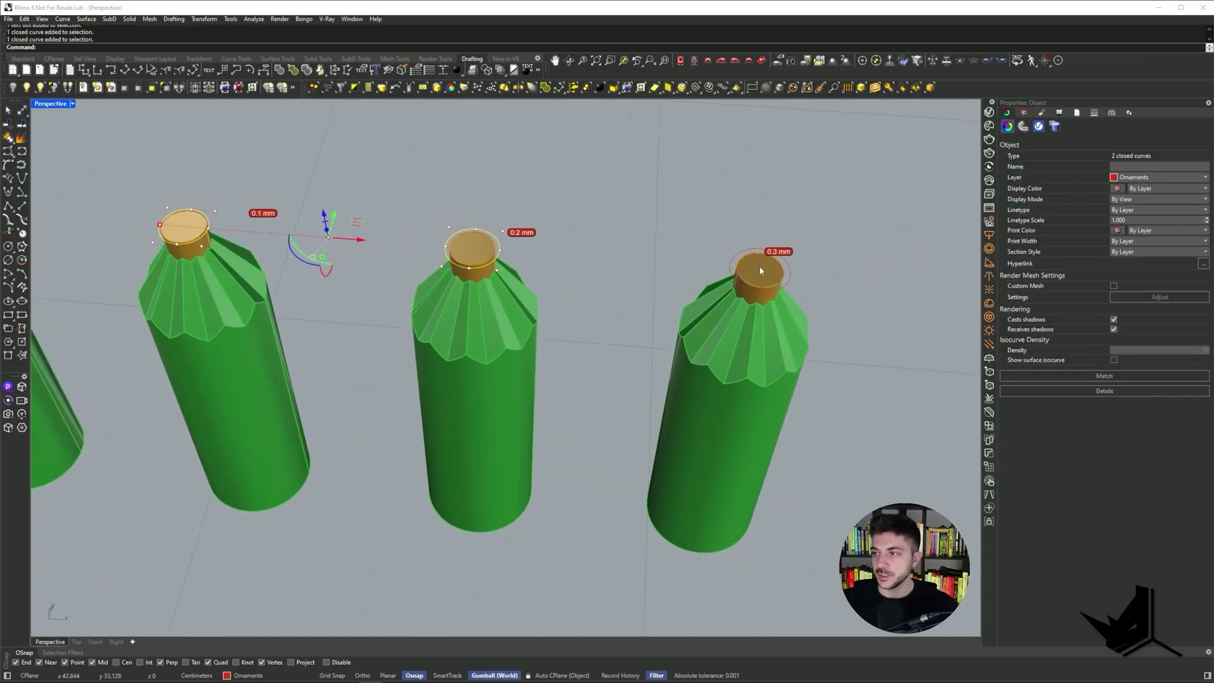
pyautogui.keyDown('shift'); pyautogui.click(737, 258); pyautogui.keyUp('shift')
pyautogui.press('Return')
pyautogui.scroll(-5, 531, 303)
pyautogui.moveTo(532, 303); pyautogui.dragTo(374, 238, button='right')
pyautogui.scroll(5, 374, 244)
pyautogui.write('EC')
pyautogui.press('Return')
pyautogui.scroll(3, 353, 442)
pyautogui.click(347, 466)
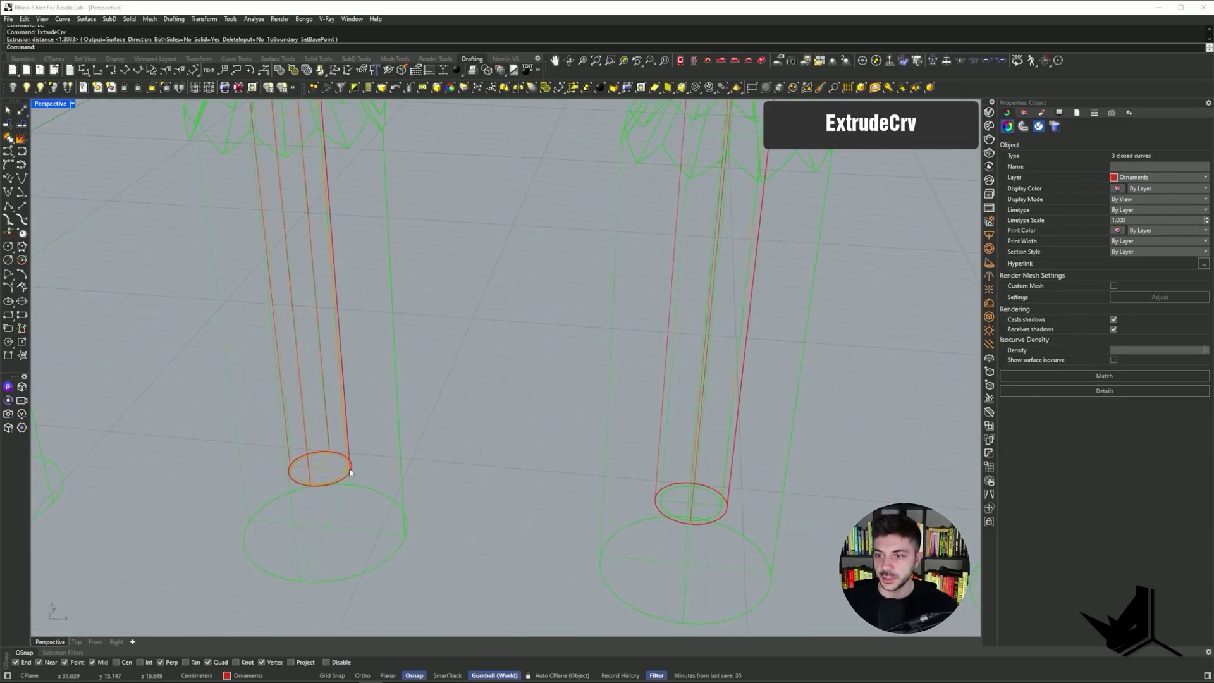
pyautogui.scroll(-5, 404, 379)
pyautogui.press('Return')
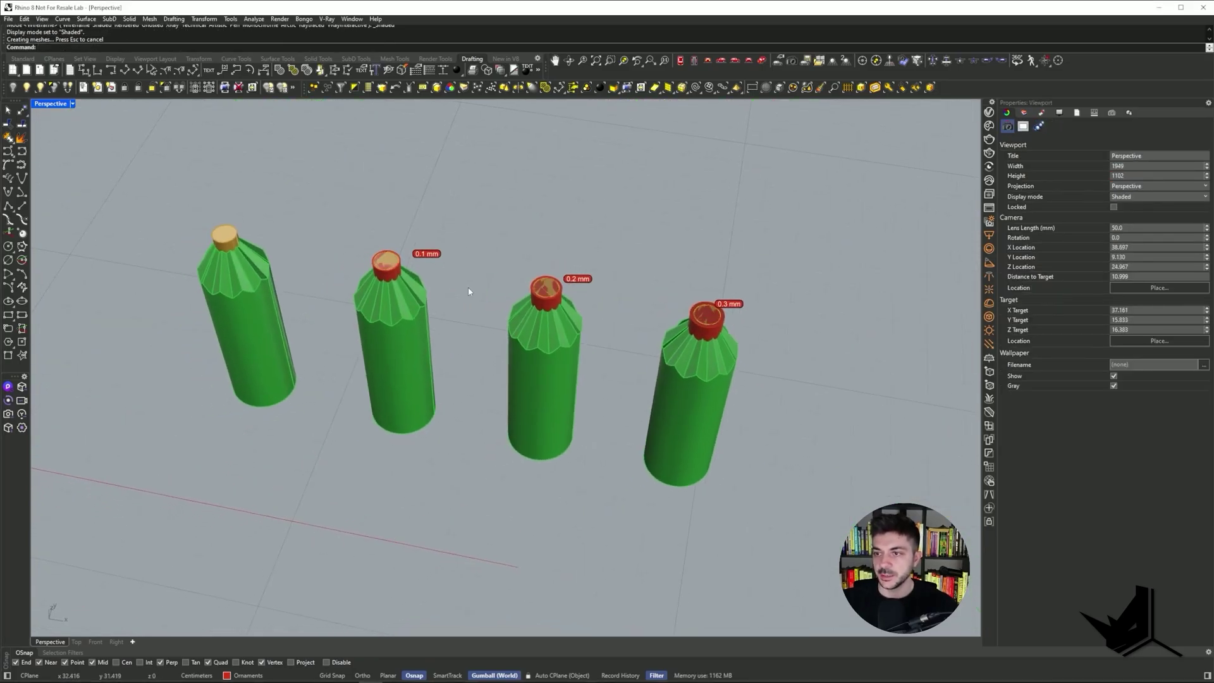
# - Subtract the three extruded red cylinders from the 0.1, 0.2 and 0.3 mm green test pieces with BooleanDifference
pyautogui.write('BD')
pyautogui.press('Return')
pyautogui.click(427, 359)
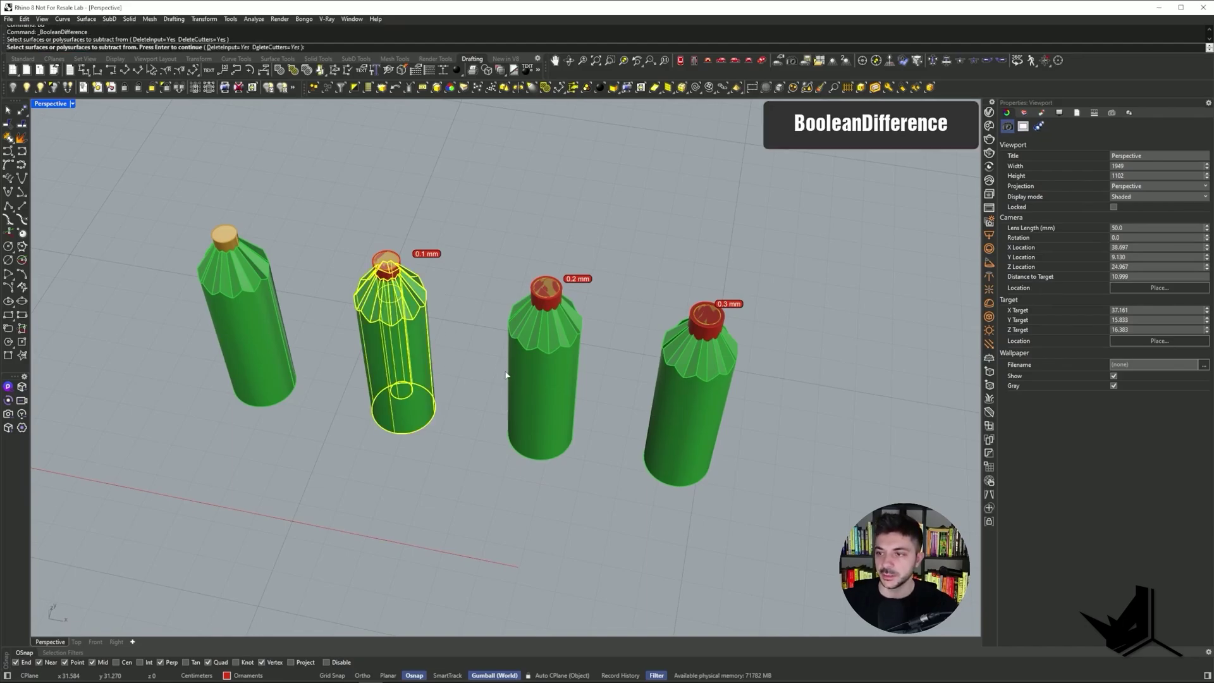
pyautogui.click(543, 383)
pyautogui.click(655, 400)
pyautogui.scroll(5, 664, 367)
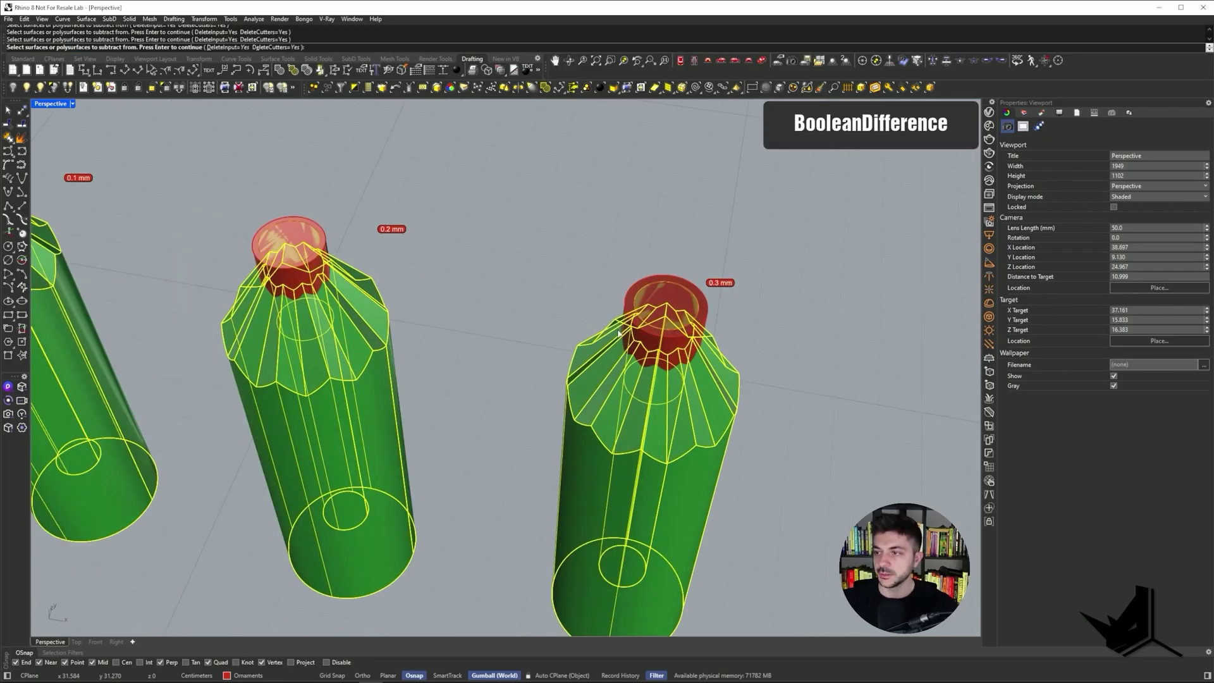
pyautogui.press('Return')
pyautogui.keyDown('shift'); pyautogui.moveTo(569, 346); pyautogui.dragTo(702, 355, button='right'); pyautogui.keyUp('shift')
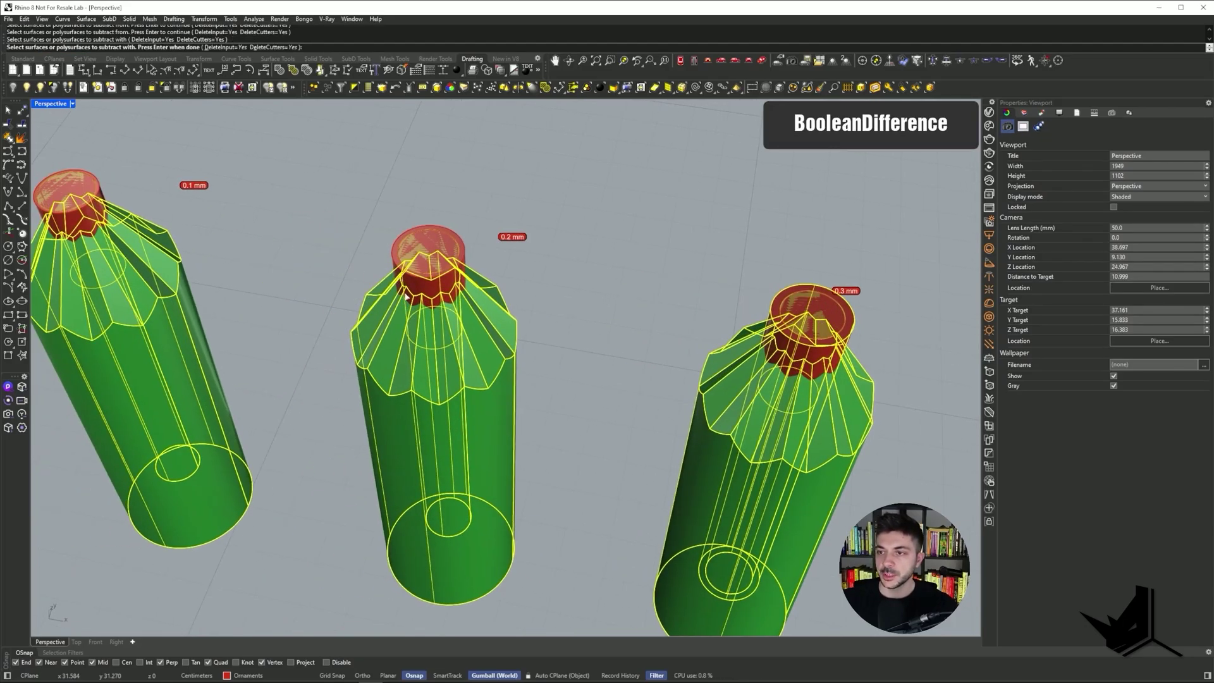
pyautogui.scroll(4, 279, 263)
pyautogui.press('Return')
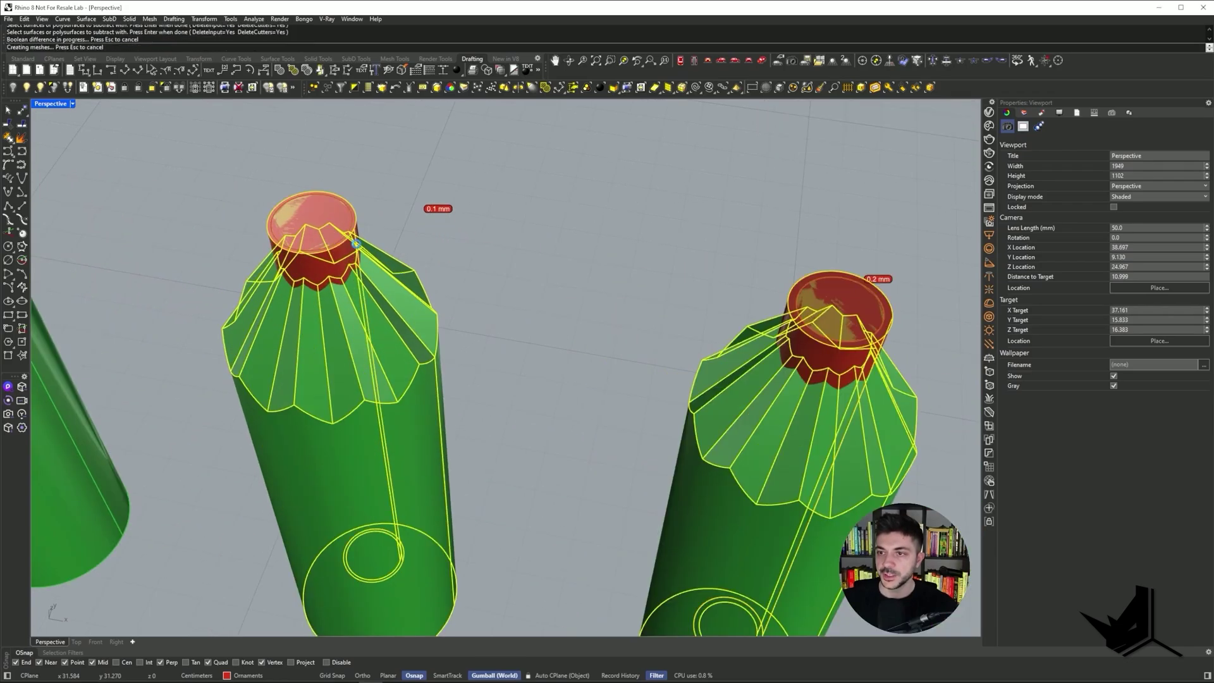
# - Hide the pins of the 0.2 mm and 0.3 mm test pieces to inspect their holes, and undo the hiding
pyautogui.scroll(-10, 497, 294)
pyautogui.moveTo(503, 296); pyautogui.dragTo(494, 262, button='right')
pyautogui.scroll(9, 475, 363)
pyautogui.click(492, 258)
pyautogui.click(12, 87)
pyautogui.moveTo(336, 193); pyautogui.dragTo(442, 356, button='right')
pyautogui.click(486, 353)
pyautogui.click(16, 87)
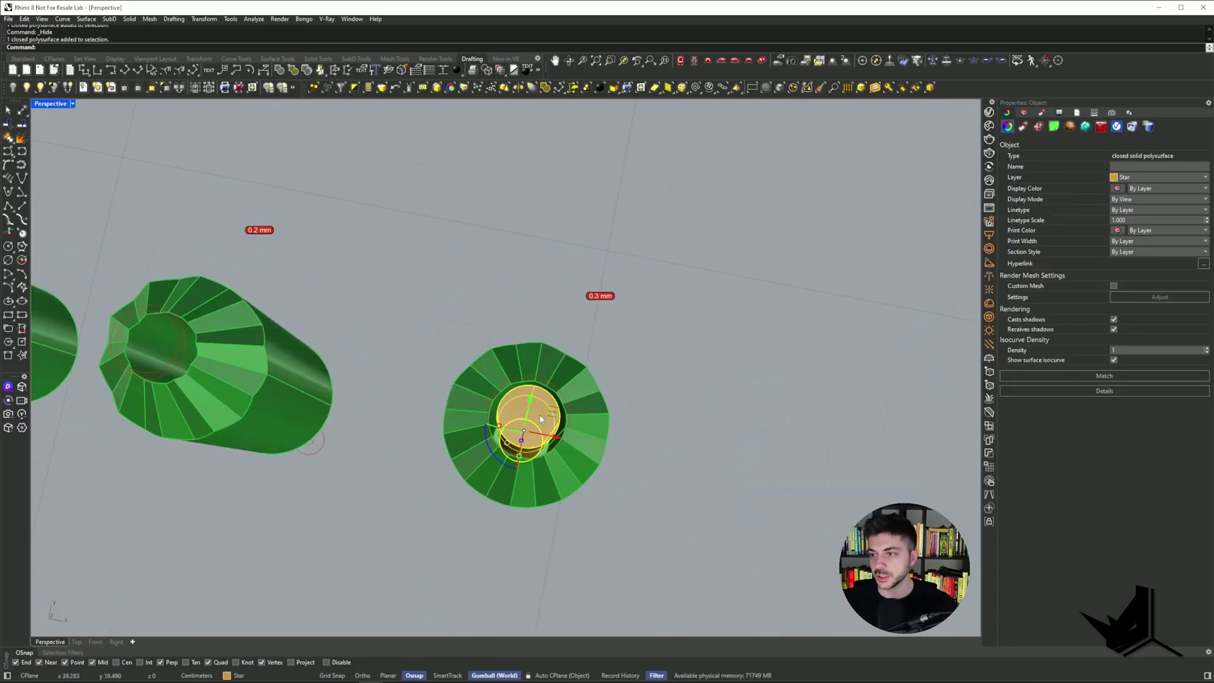
pyautogui.hotkey('ctrl', 'z')
pyautogui.hotkey('ctrl', 'z')
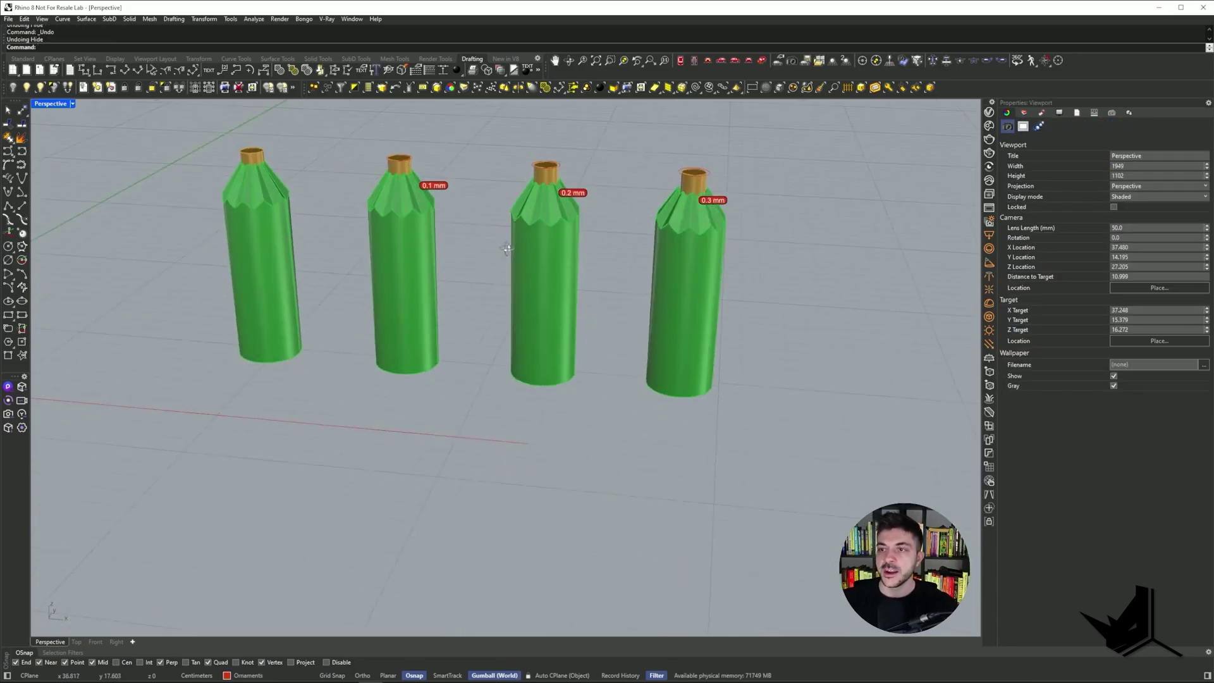
# - Look over the row of test pieces and the gap around each labelled pin, selecting the green parts in turn
pyautogui.moveTo(507, 250); pyautogui.dragTo(407, 381, button='right')
pyautogui.click(317, 392)
pyautogui.click(484, 412)
pyautogui.click(645, 442)
pyautogui.keyDown('shift'); pyautogui.moveTo(645, 439); pyautogui.dragTo(542, 437, button='right'); pyautogui.keyUp('shift')
pyautogui.press('Escape')
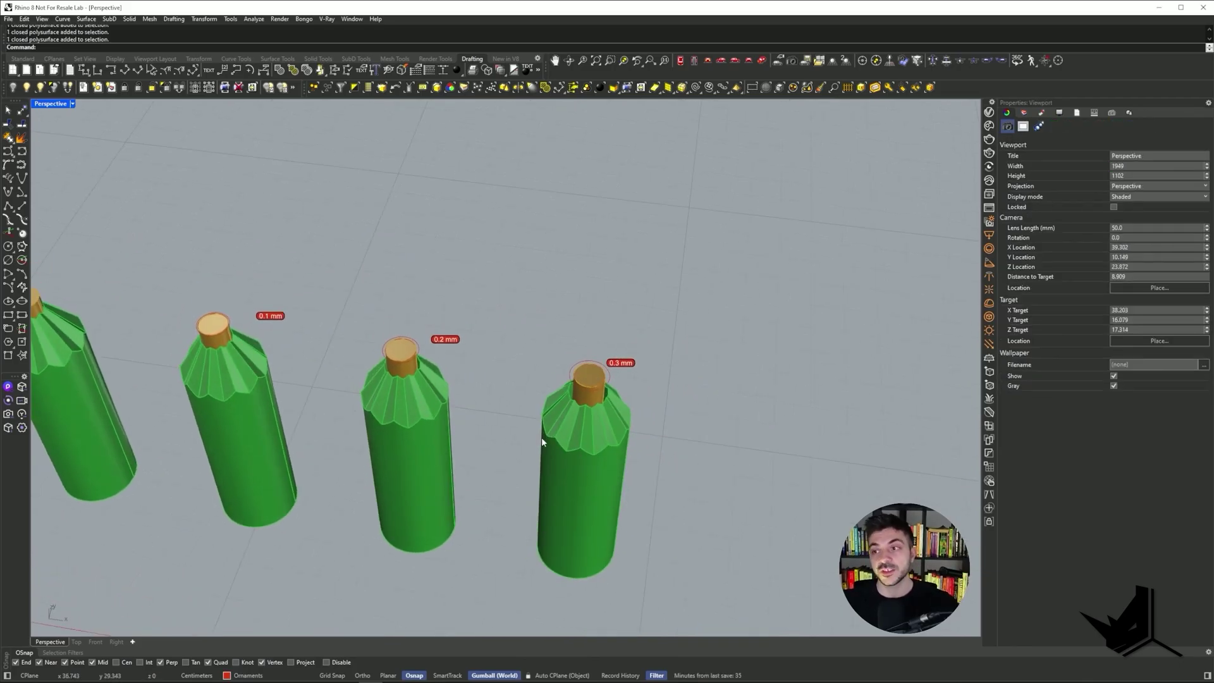
pyautogui.scroll(-13, 542, 438)
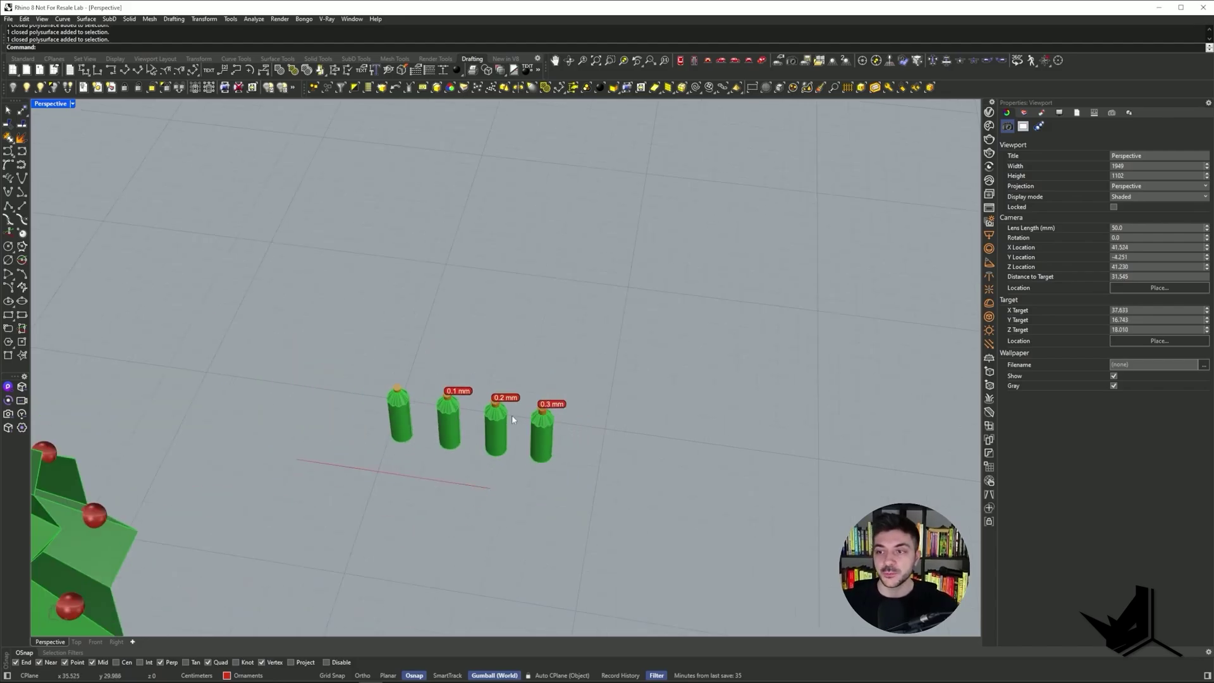
pyautogui.keyDown('shift'); pyautogui.moveTo(272, 358); pyautogui.dragTo(525, 401, button='right'); pyautogui.keyUp('shift')
pyautogui.scroll(6, 312, 371)
pyautogui.scroll(2, 325, 374)
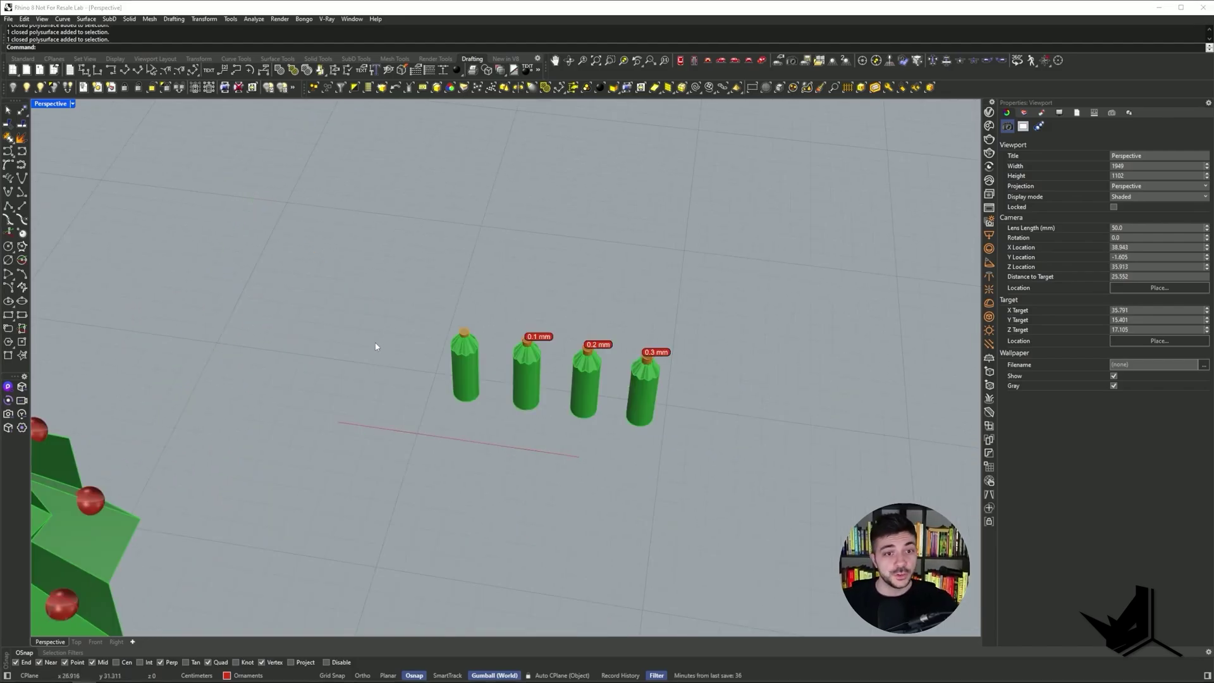
pyautogui.keyDown('shift'); pyautogui.moveTo(378, 345); pyautogui.dragTo(330, 342, button='right'); pyautogui.keyUp('shift')
pyautogui.scroll(5, 532, 352)
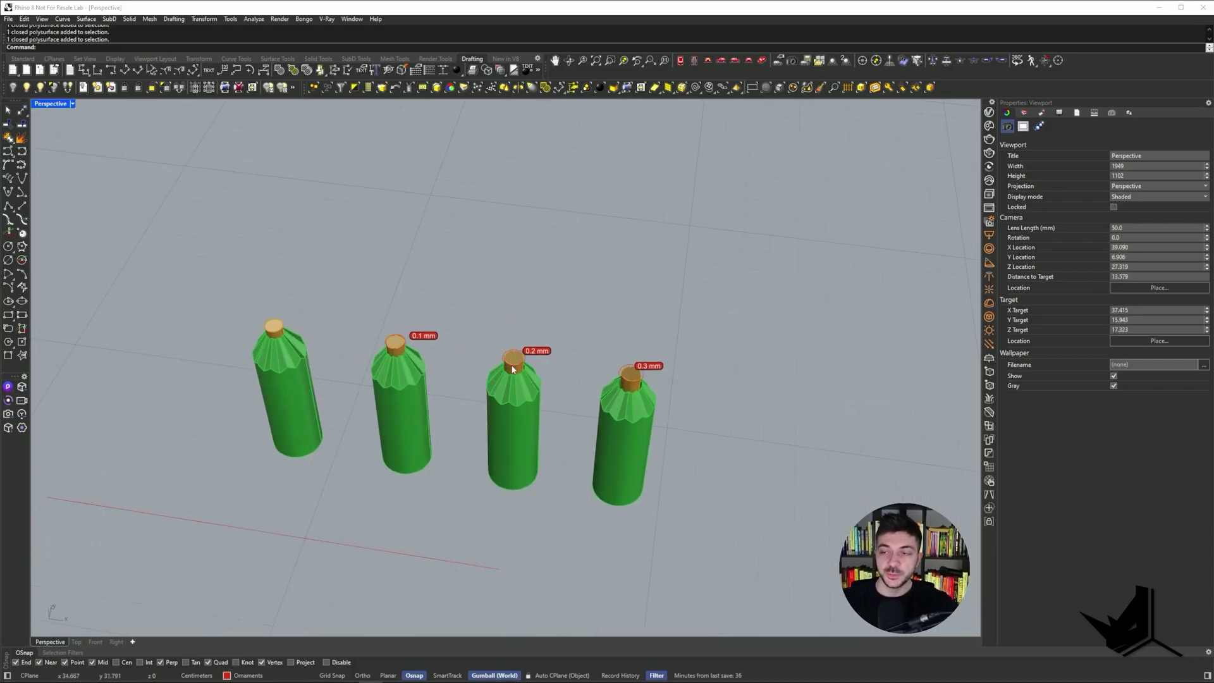
pyautogui.scroll(6, 513, 365)
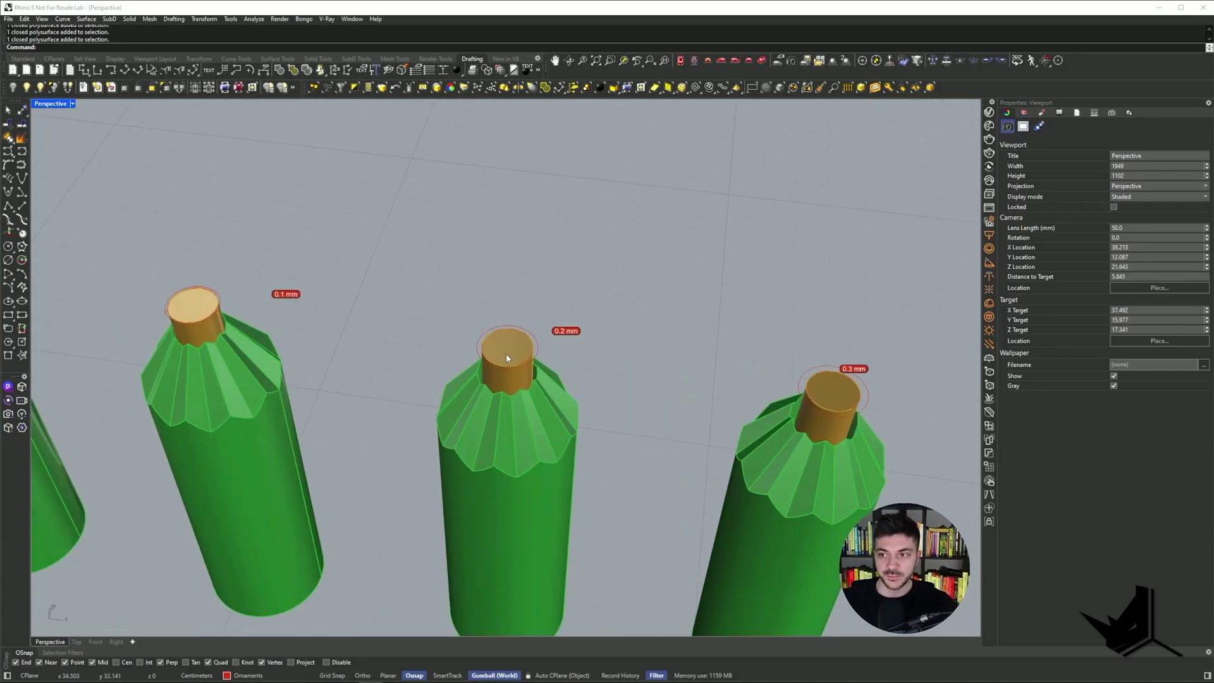
# - Hide the star on top of the Christmas tree
pyautogui.scroll(-18, 506, 354)
pyautogui.keyDown('shift'); pyautogui.moveTo(382, 338); pyautogui.dragTo(886, 355, button='right'); pyautogui.keyUp('shift')
pyautogui.scroll(12, 406, 253)
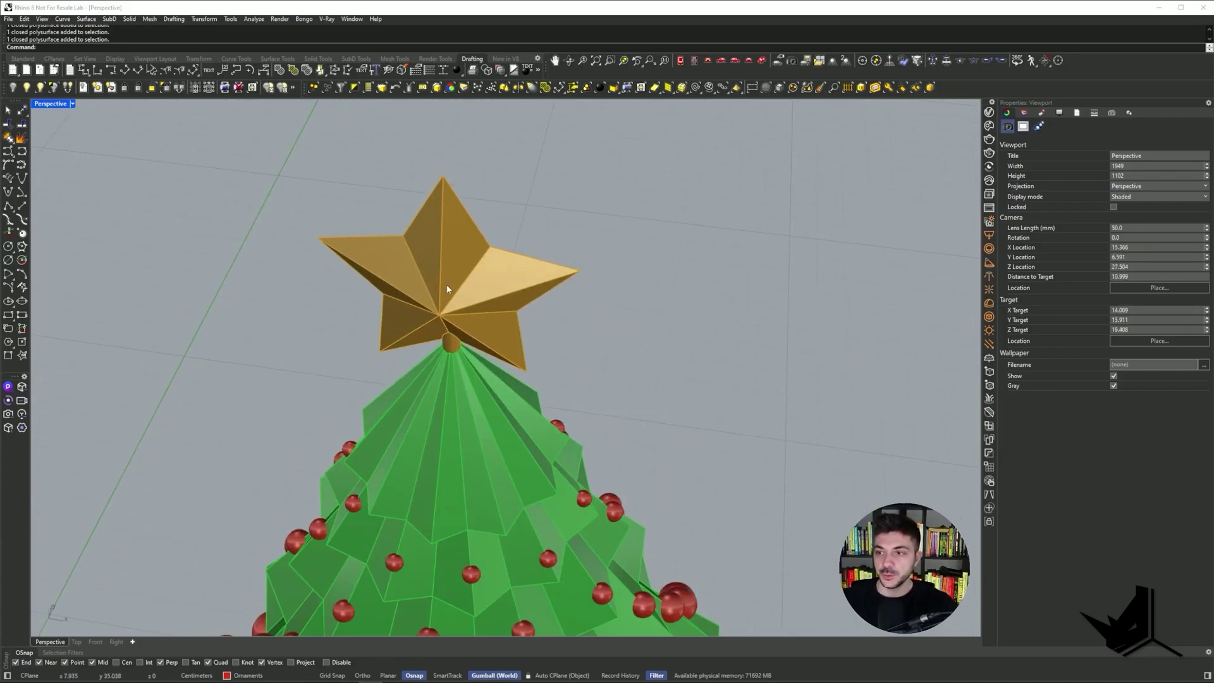
pyautogui.click(447, 289)
pyautogui.click(14, 87)
# - Duplicate the border of the bottom face of the tree's star hole and offset it outward by 0.03 cm
pyautogui.moveTo(426, 249); pyautogui.dragTo(475, 325, button='right')
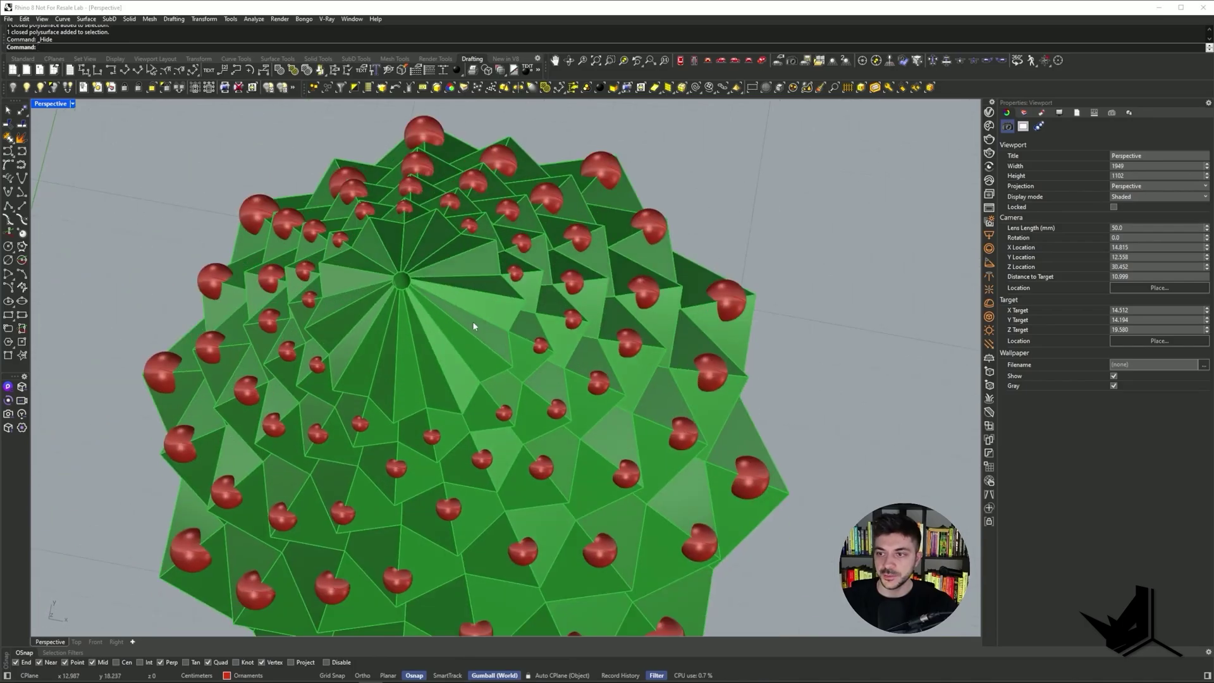
pyautogui.scroll(8, 461, 274)
pyautogui.click(501, 471)
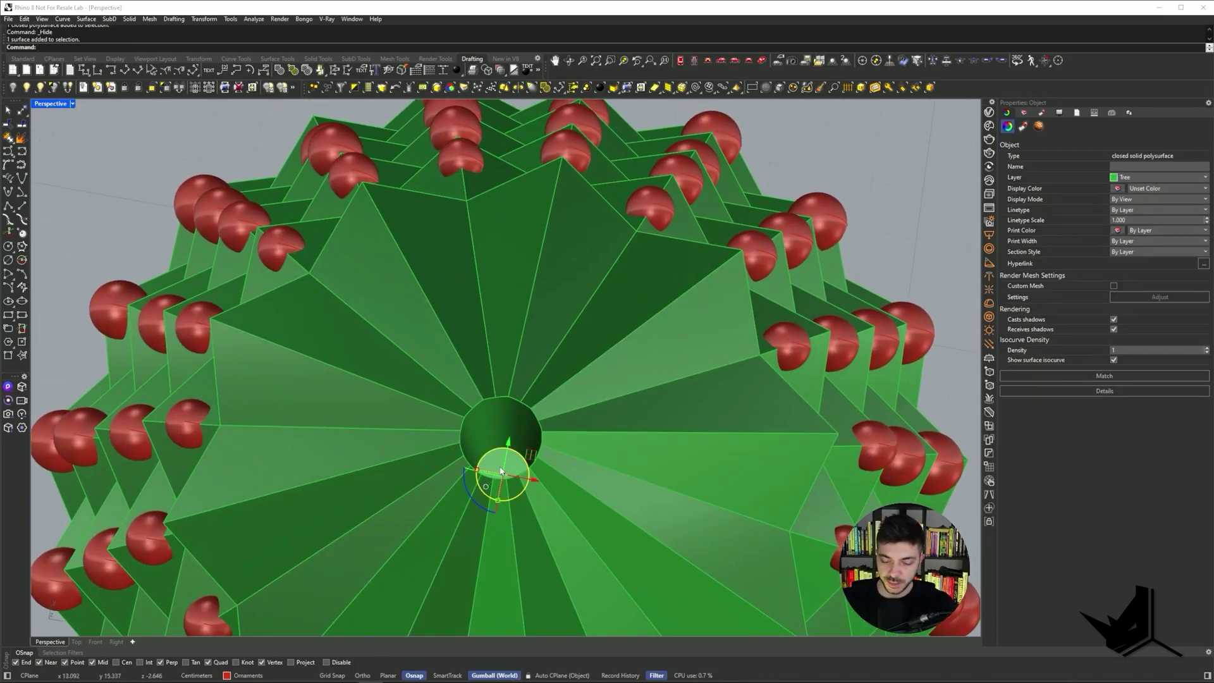
pyautogui.write('DupBorder')
pyautogui.press('Return')
pyautogui.write('O')
pyautogui.press('Return')
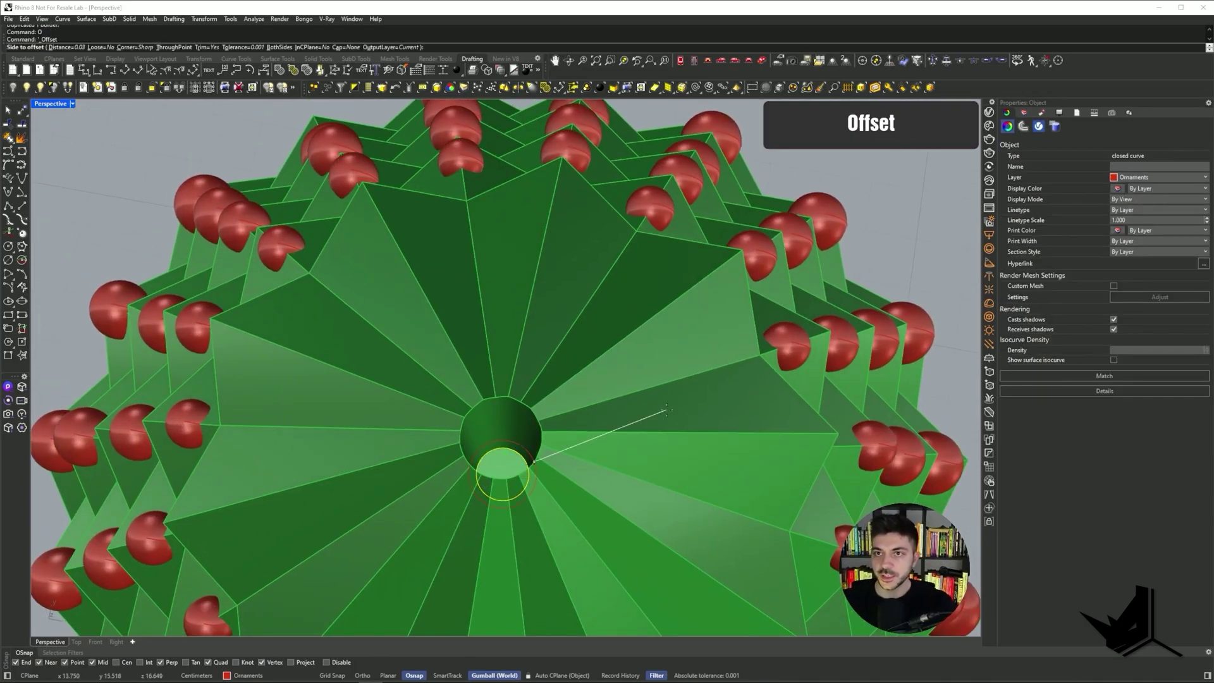
pyautogui.write('d')
pyautogui.press('Return')
pyautogui.press('Return')
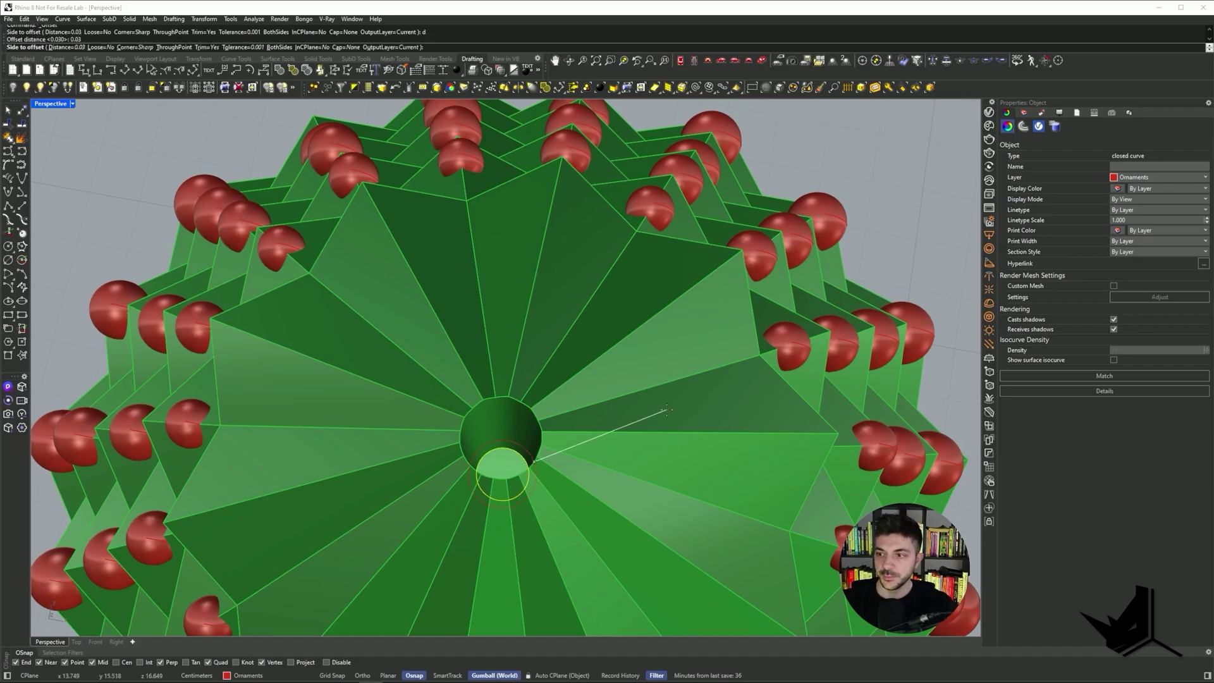
pyautogui.scroll(1, 667, 410)
pyautogui.click(652, 416)
# - Extrude the offset circle upward from the bottom of the star hole through the tree's tip
pyautogui.hotkey('ctrl', 'alt', 'w')
pyautogui.click(528, 475)
pyautogui.click(528, 475)
pyautogui.scroll(-6, 529, 475)
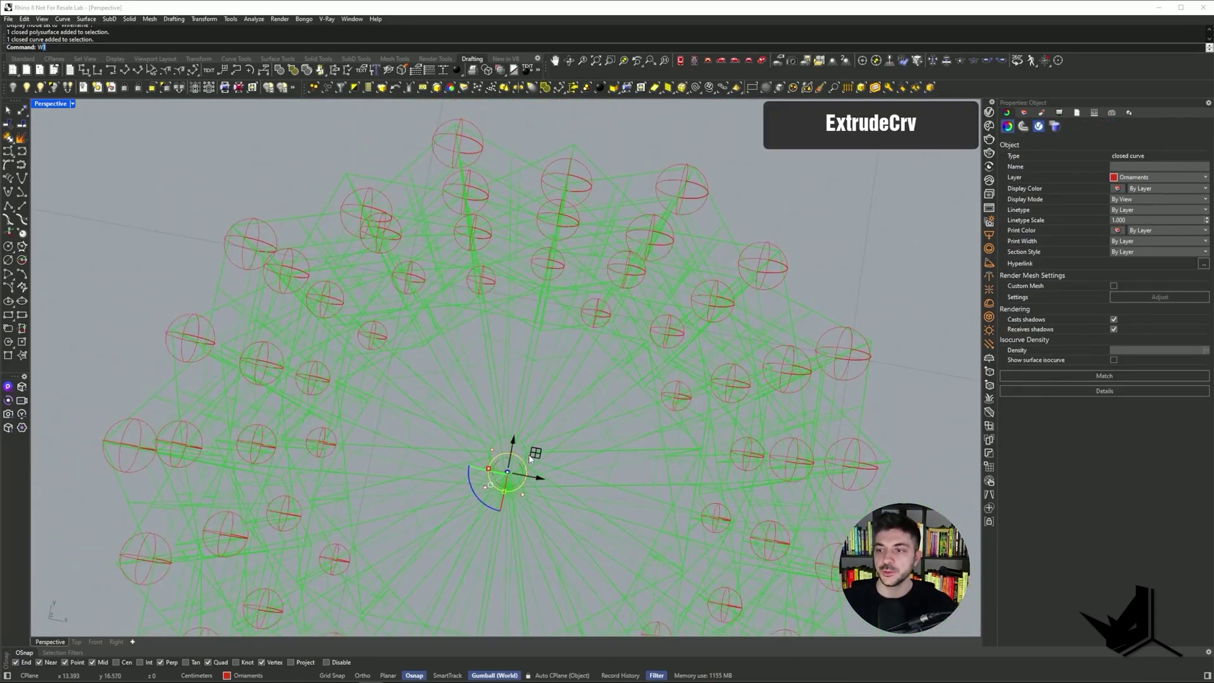
pyautogui.hotkey('ctrl', 'alt', 's')
pyautogui.moveTo(527, 456)
pyautogui.mouseDown(button='right')
pyautogui.moveTo(508, 347)
pyautogui.moveTo(523, 455)
pyautogui.mouseUp(button='right')
pyautogui.write('ExtrudeCrv')
pyautogui.press('Return')
pyautogui.click(522, 330)
# - Split the tree's tip with the extruded cylinder and delete the leftover piece to enlarge the star hole
pyautogui.scroll(5, 533, 389)
pyautogui.write('bs')
pyautogui.press('Return')
pyautogui.click(522, 426)
pyautogui.press('Return')
pyautogui.click(535, 280)
pyautogui.press('Return')
pyautogui.click(536, 281)
pyautogui.press('Delete')
# - Show the hidden star on top of the tree again
pyautogui.scroll(10, 528, 334)
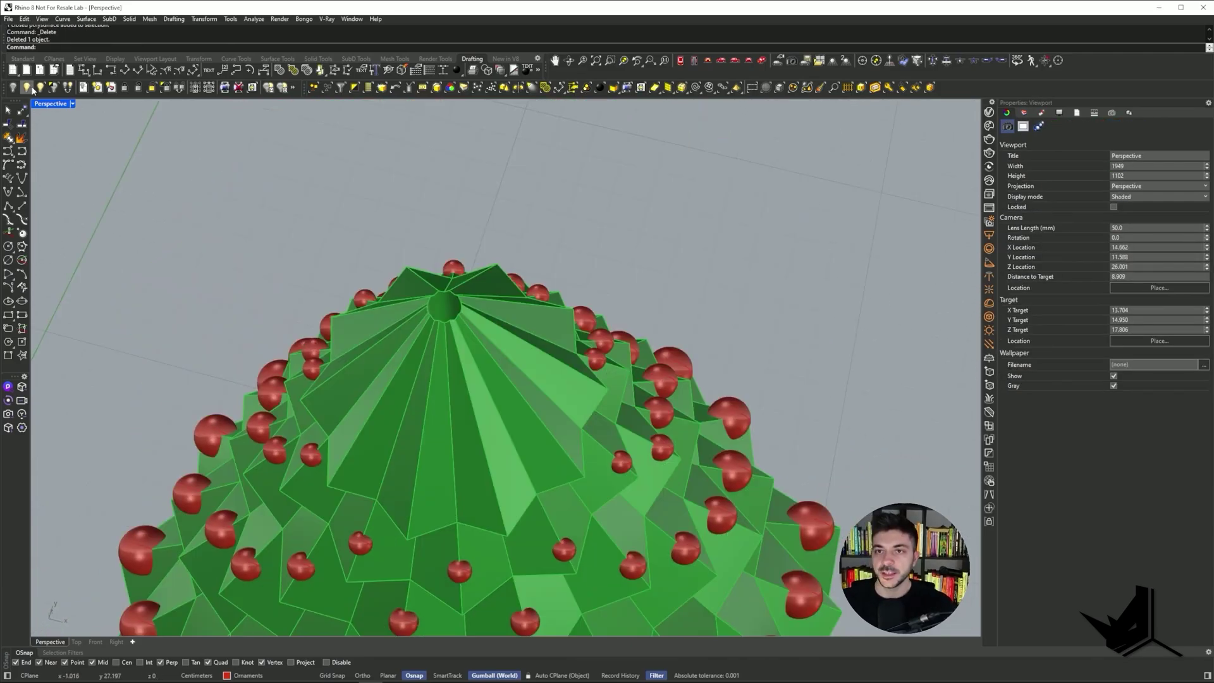
pyautogui.click(40, 88)
pyautogui.click(447, 278)
pyautogui.press('Return')
pyautogui.scroll(-4, 494, 340)
pyautogui.moveTo(495, 341); pyautogui.dragTo(492, 293, button='right')
pyautogui.scroll(-9, 492, 295)
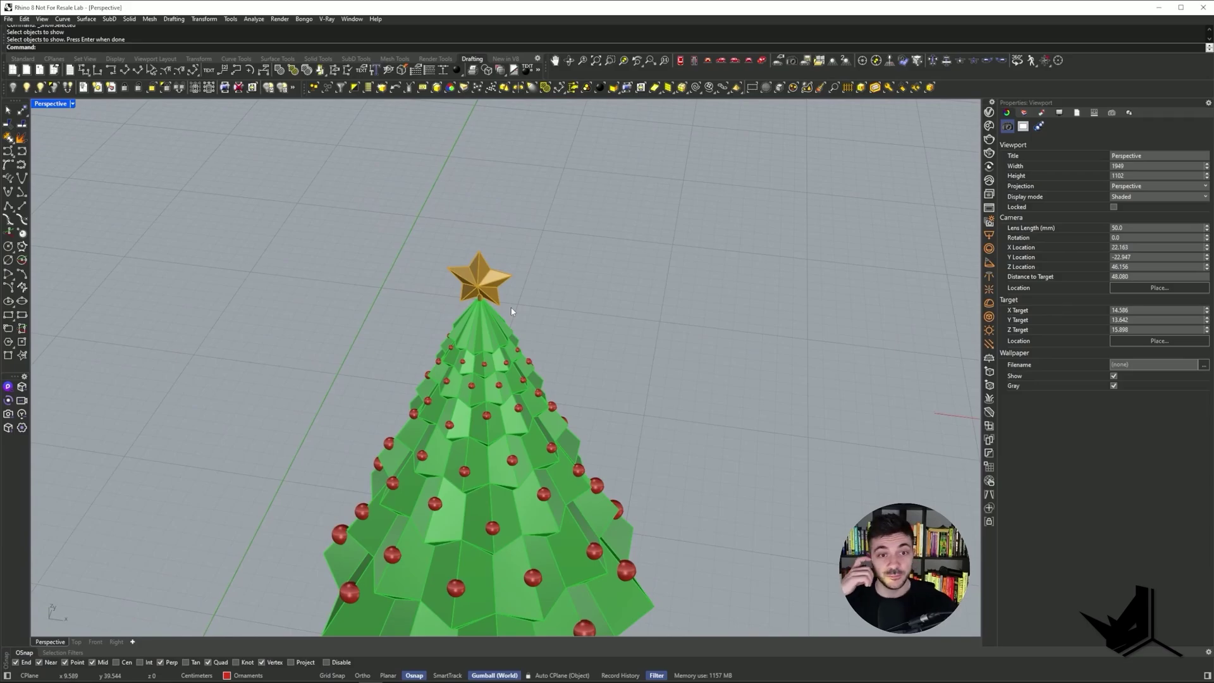
pyautogui.scroll(-4, 513, 314)
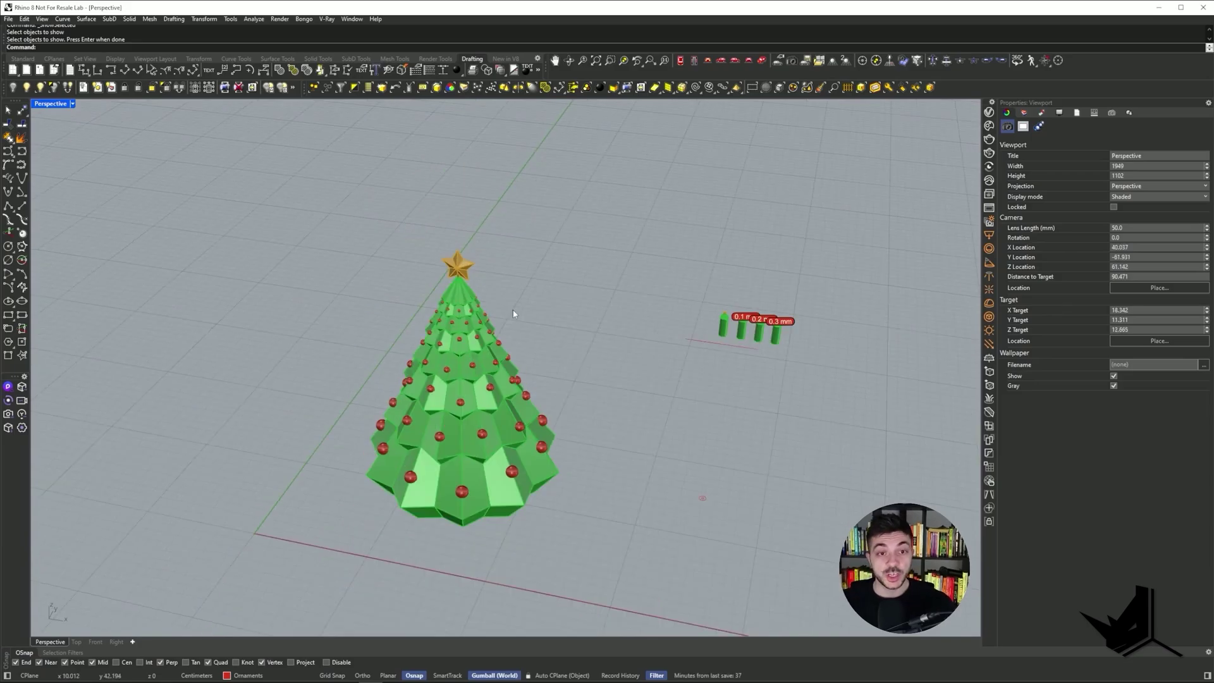
pyautogui.scroll(3, 484, 275)
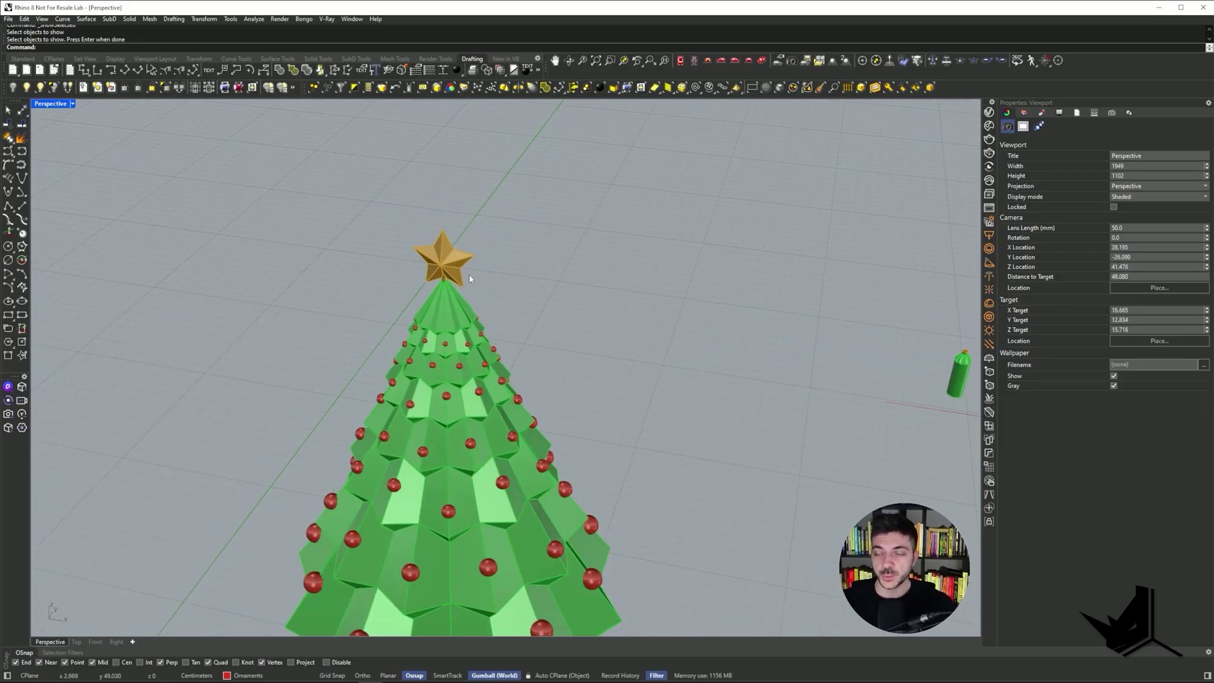
pyautogui.click(455, 270)
pyautogui.scroll(-6, 526, 281)
pyautogui.keyDown('shift'); pyautogui.moveTo(525, 287); pyautogui.dragTo(523, 211, button='right'); pyautogui.keyUp('shift')
pyautogui.click(558, 453)
pyautogui.click(461, 294)
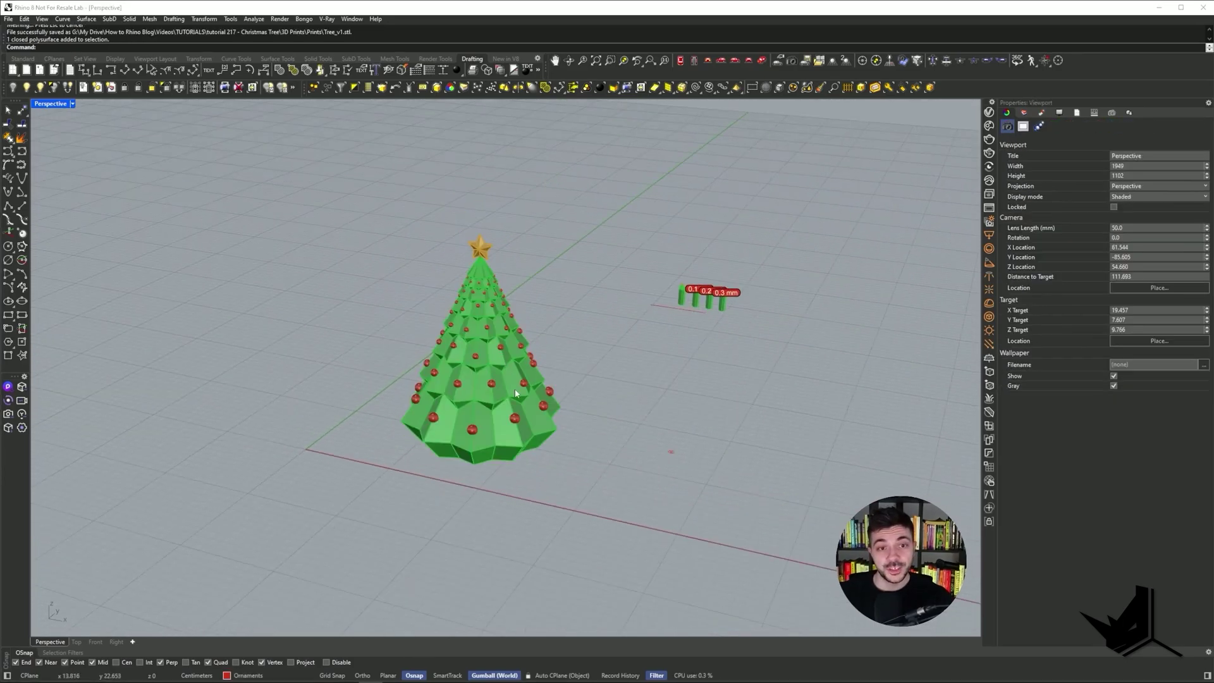
pyautogui.keyDown('shift'); pyautogui.moveTo(481, 351); pyautogui.dragTo(412, 361, button='right'); pyautogui.keyUp('shift')
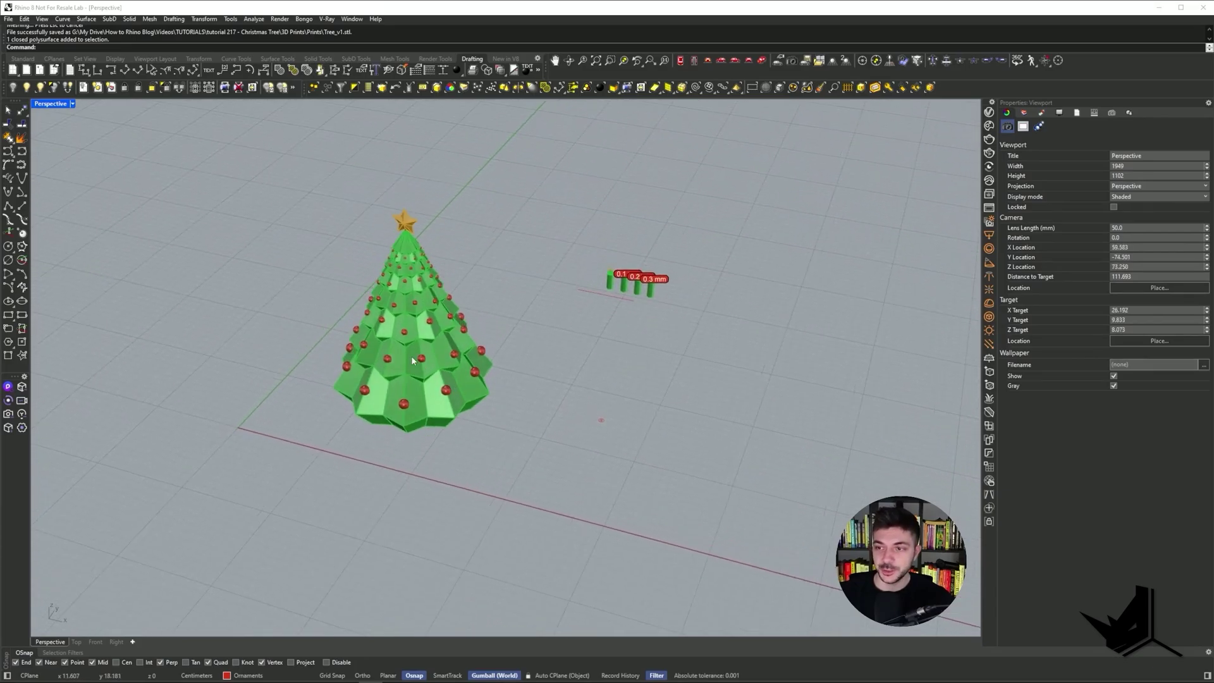
# - Change the model units from centimeters to millimeters while maintaining the object sizes
pyautogui.scroll(2, 411, 360)
pyautogui.write('Units')
pyautogui.press('Return')
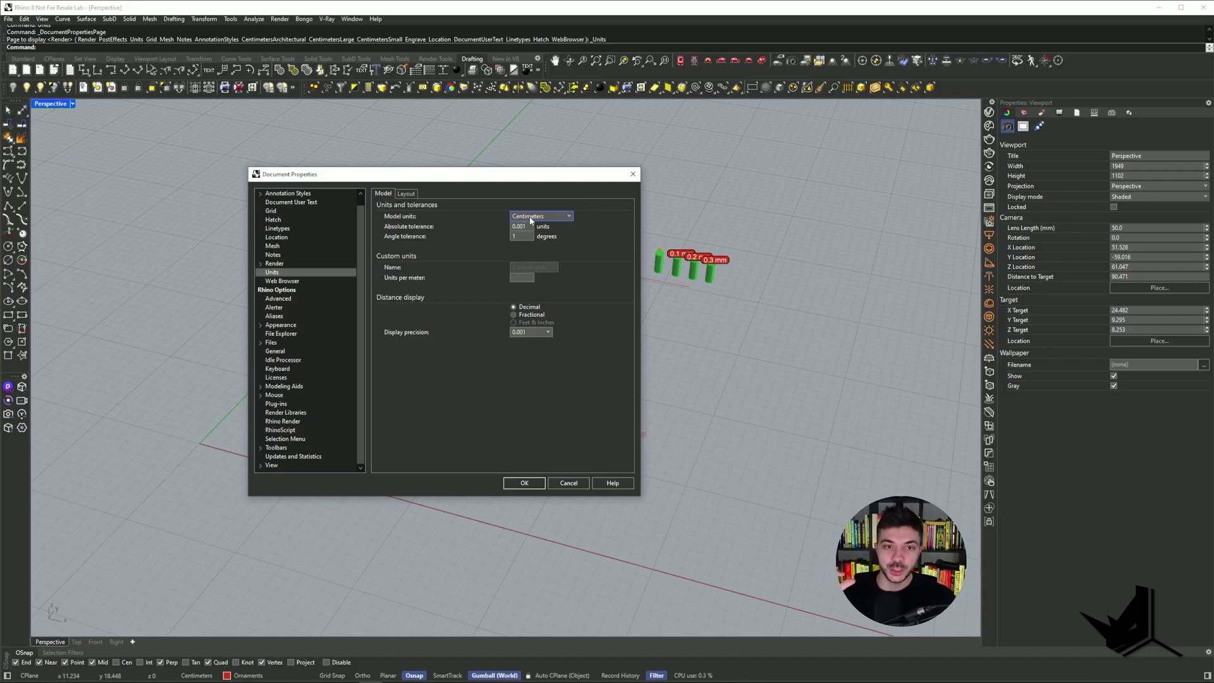
pyautogui.click(529, 217)
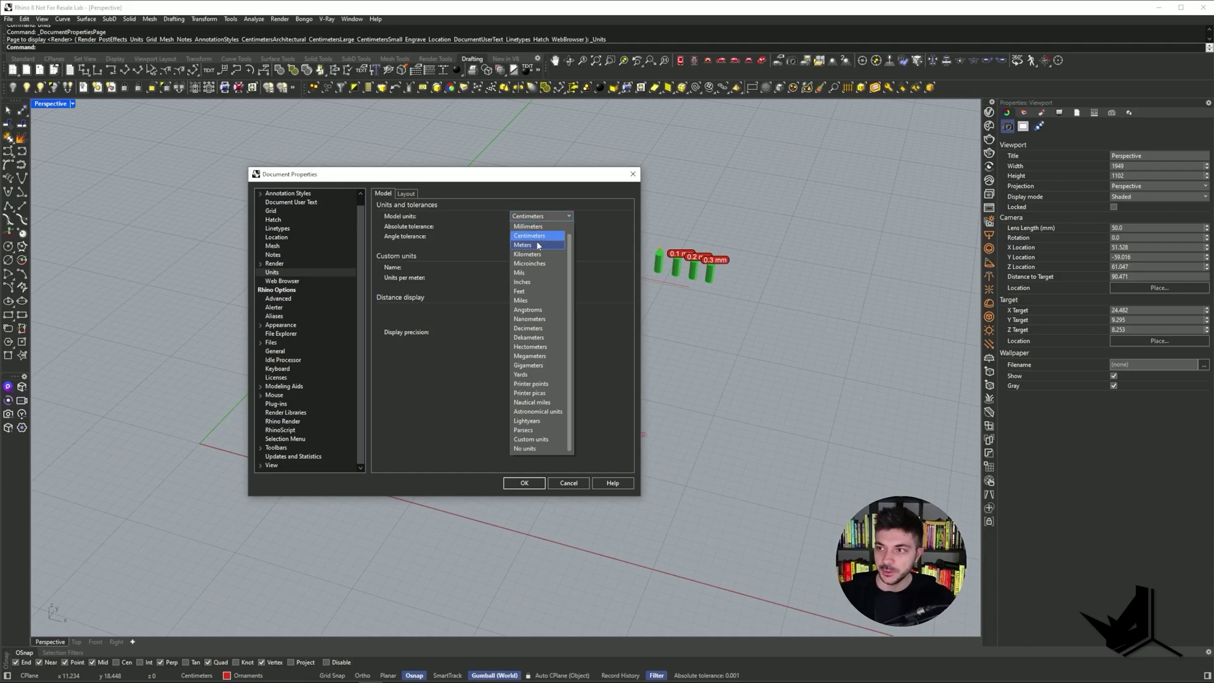
pyautogui.click(537, 244)
pyautogui.click(530, 483)
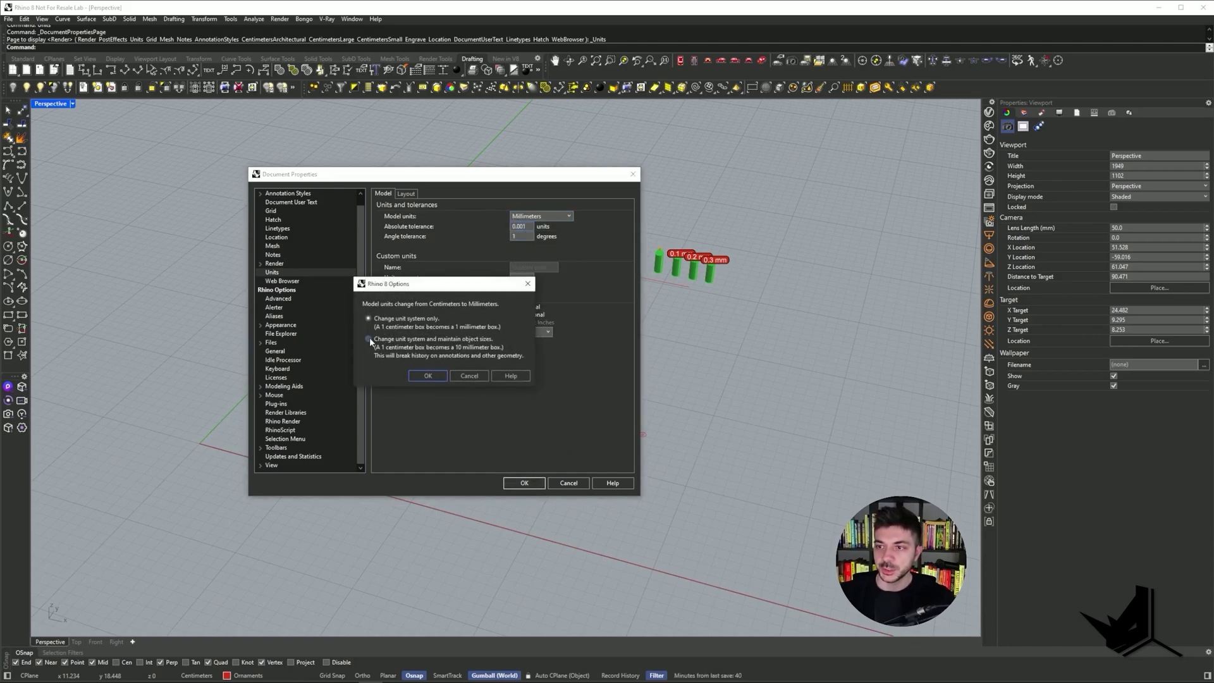
pyautogui.click(428, 376)
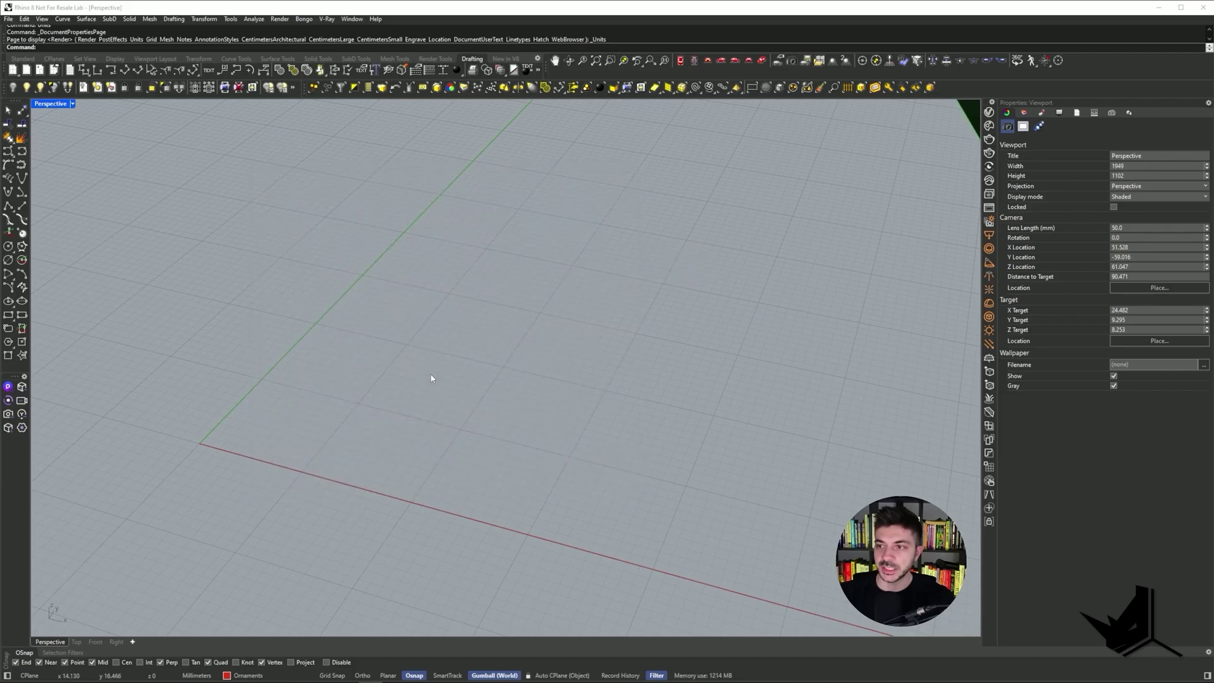
# - Try offsetting the circle around the 0.1 mm test pin outward by 0.1 mm
pyautogui.scroll(-5, 437, 367)
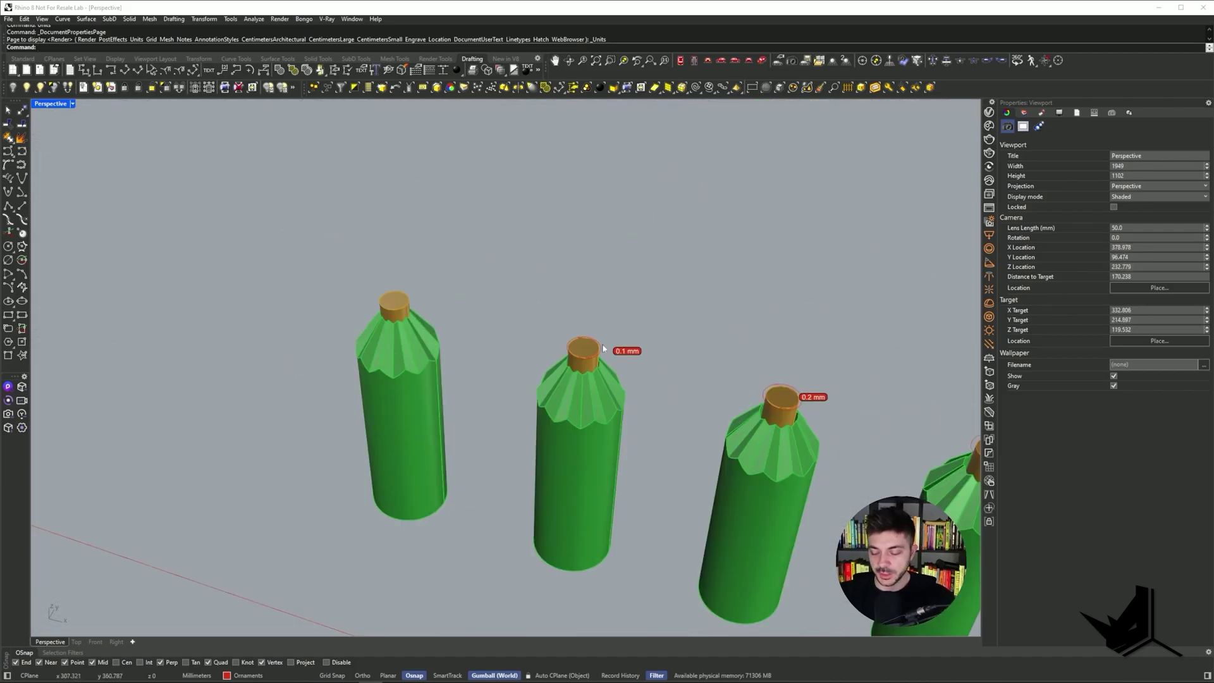
pyautogui.scroll(5, 602, 348)
pyautogui.click(465, 400)
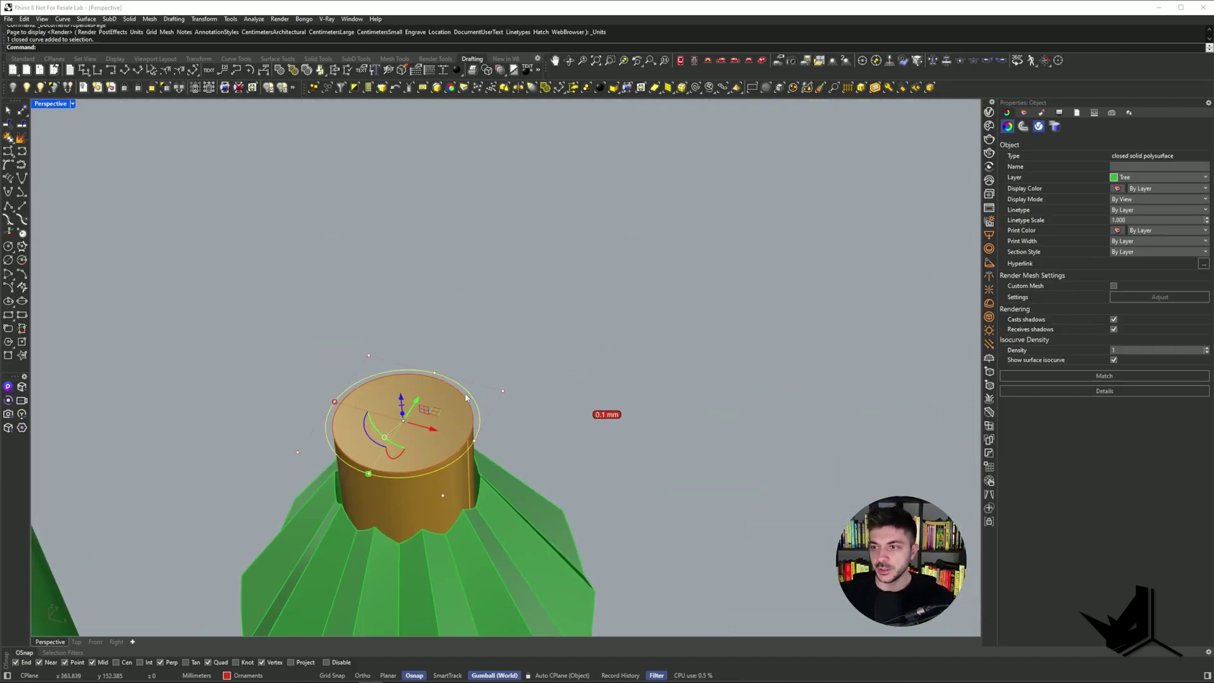
pyautogui.click(464, 400)
pyautogui.write('O')
pyautogui.press('Return')
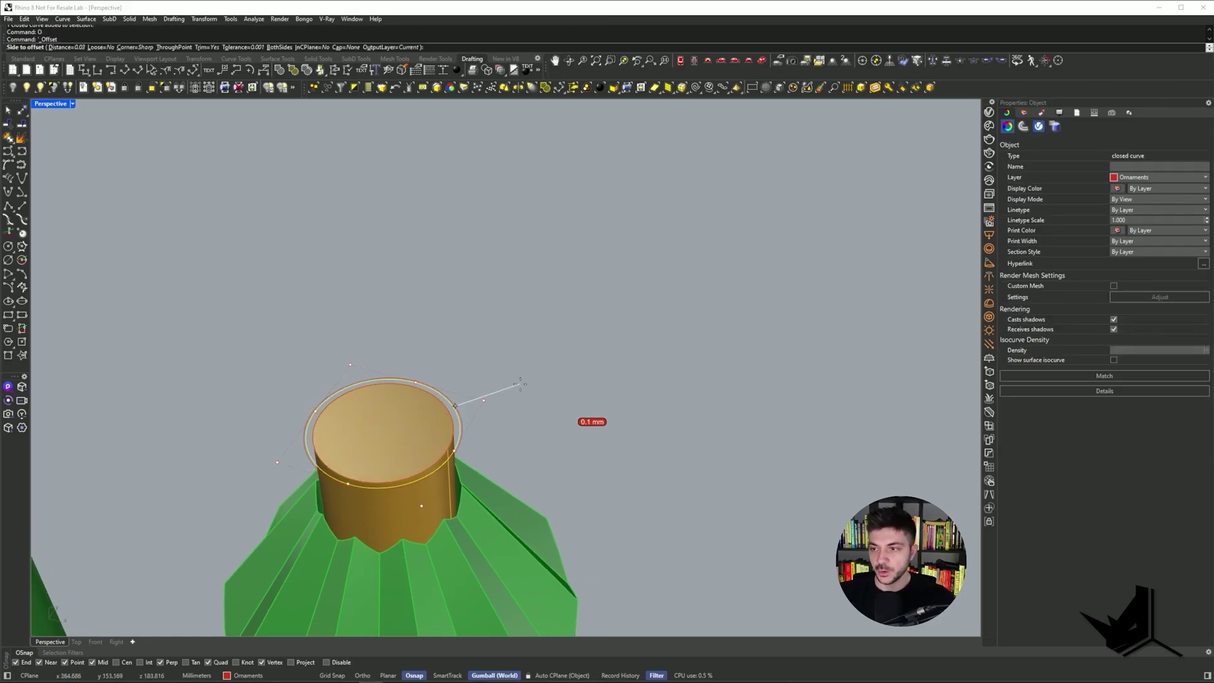
pyautogui.write('d')
pyautogui.press('Return')
pyautogui.write('0.1')
pyautogui.press('Return')
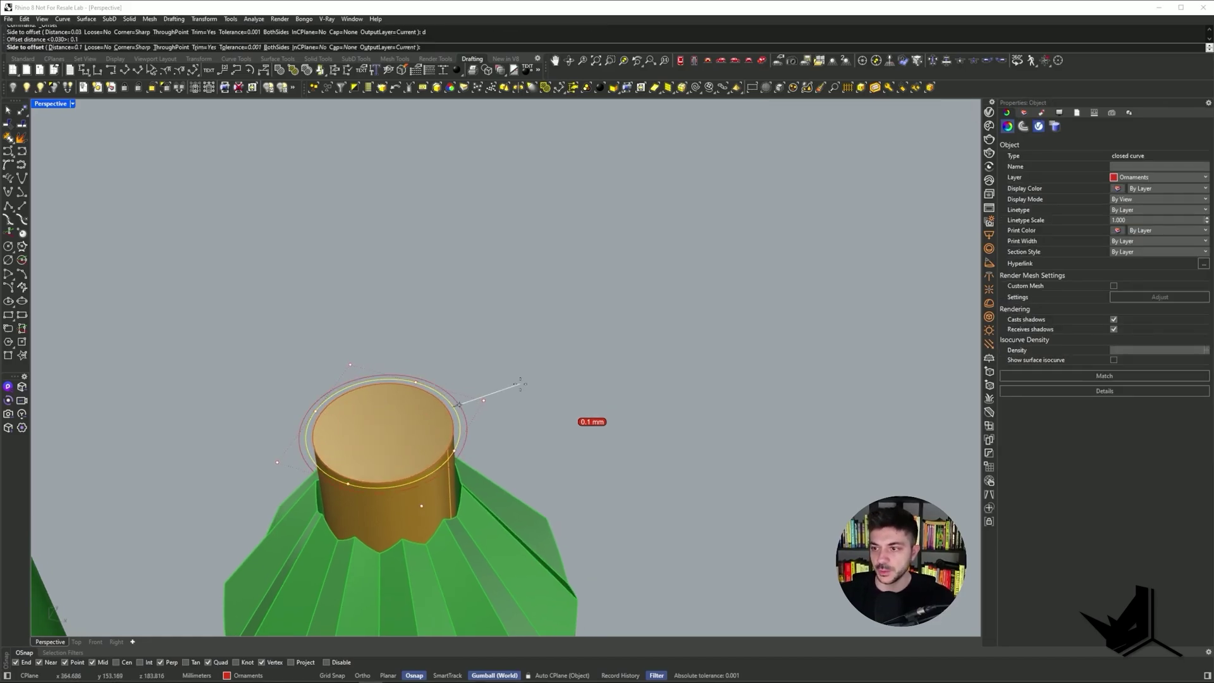
pyautogui.click(449, 415)
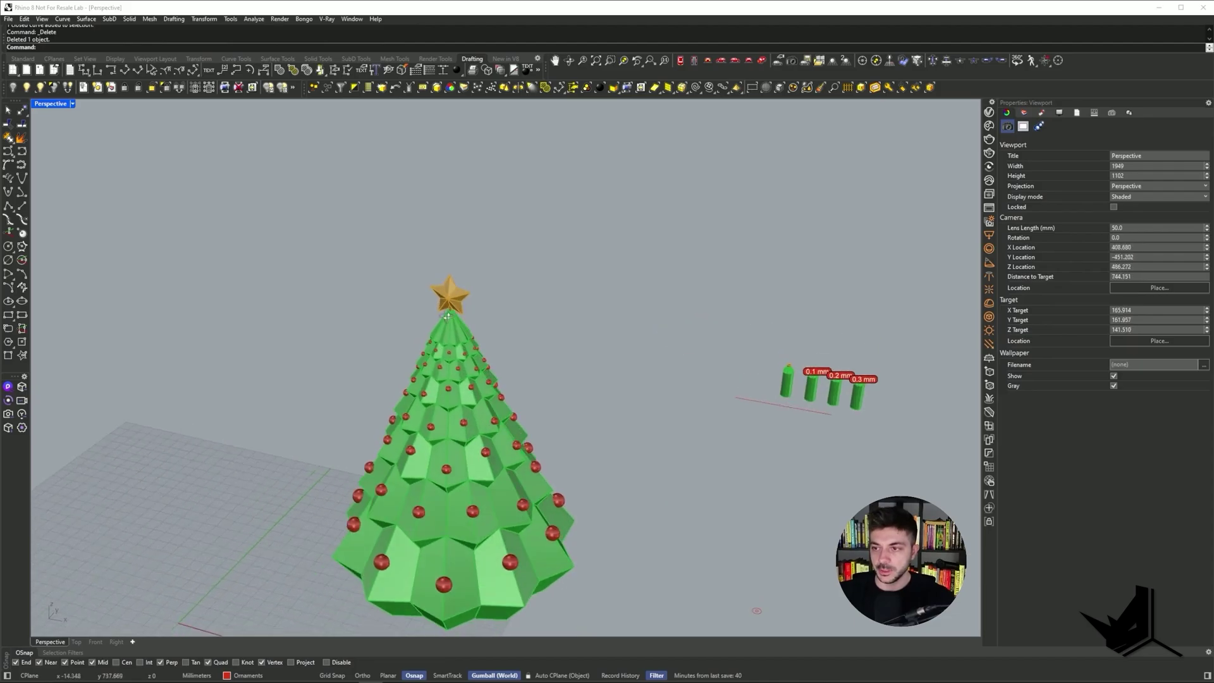
# - Export the star on the treetop as an STL file named Start_v1 in the Prints folder
pyautogui.click(449, 294)
pyautogui.click(8, 19)
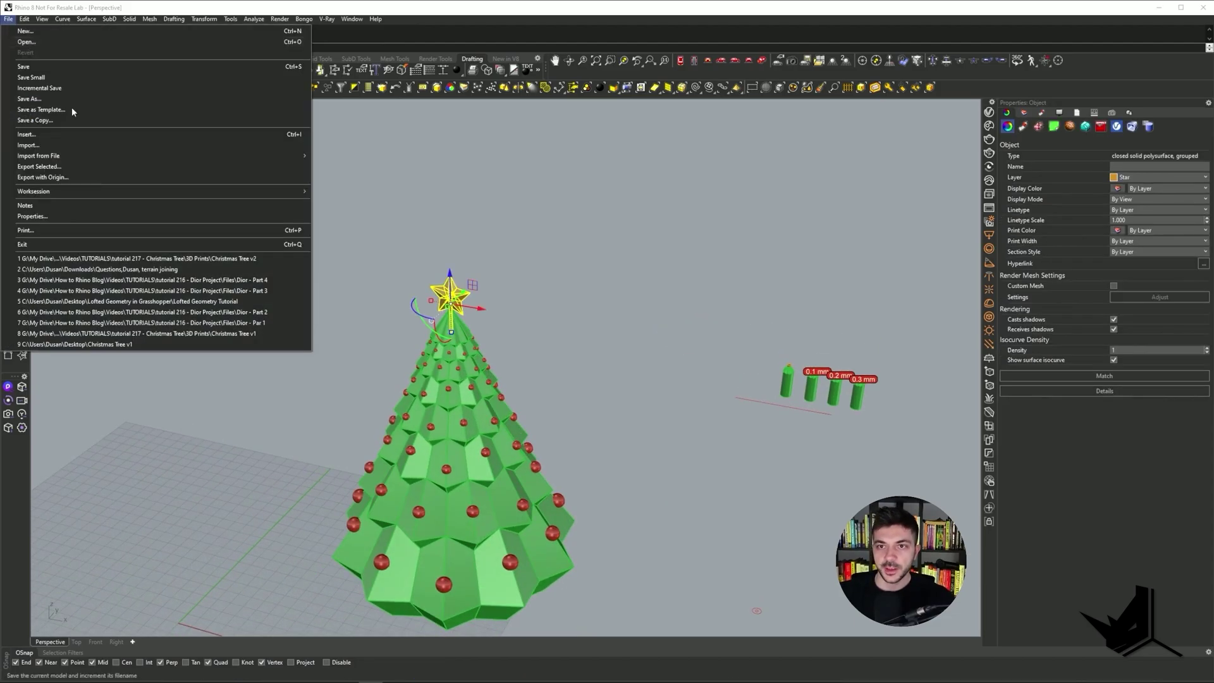
pyautogui.click(64, 164)
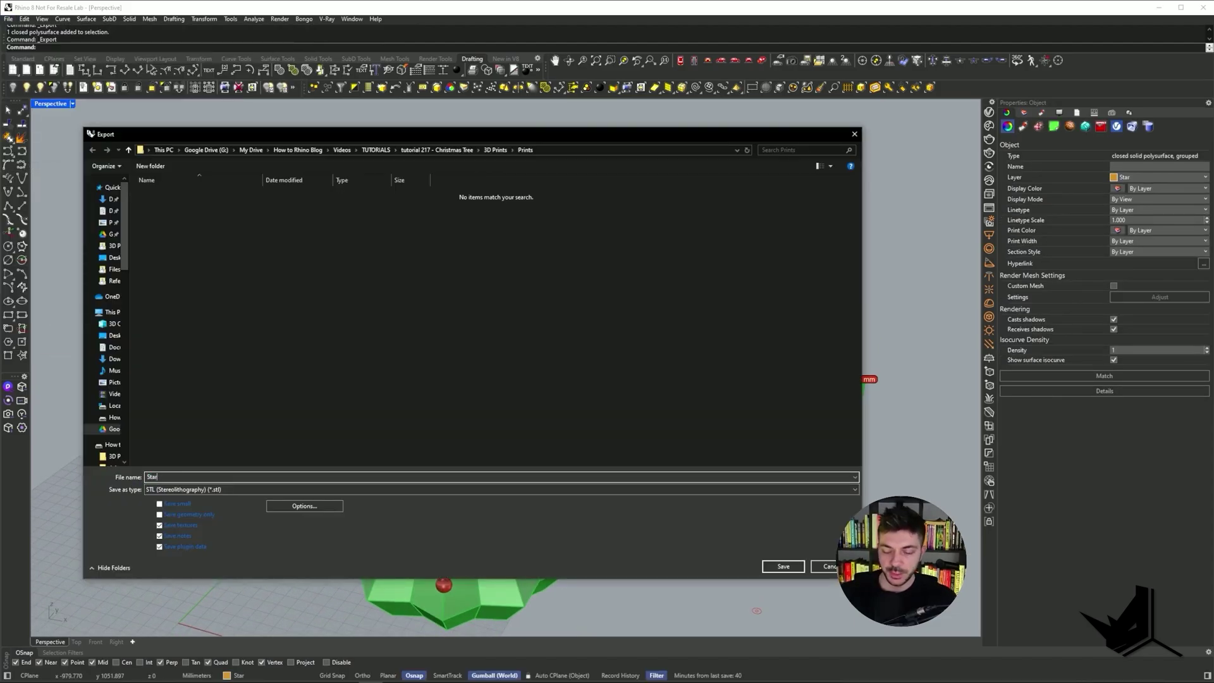
pyautogui.write('1')
pyautogui.press('Return')
pyautogui.click(583, 378)
pyautogui.click(550, 382)
# - Select the tree together with its ornaments, without the star, and export them as an STL file named Tree_v1
pyautogui.moveTo(537, 411); pyautogui.dragTo(544, 344, button='right')
pyautogui.moveTo(616, 567); pyautogui.dragTo(392, 405)
pyautogui.click(8, 19)
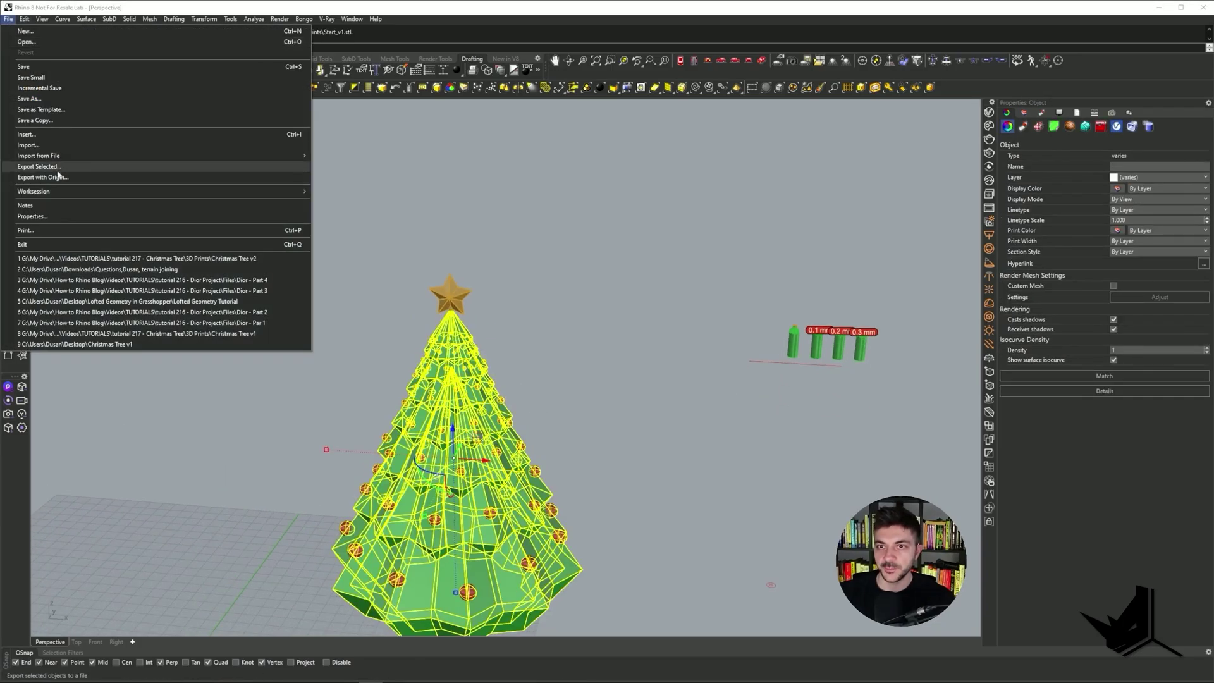
pyautogui.click(126, 166)
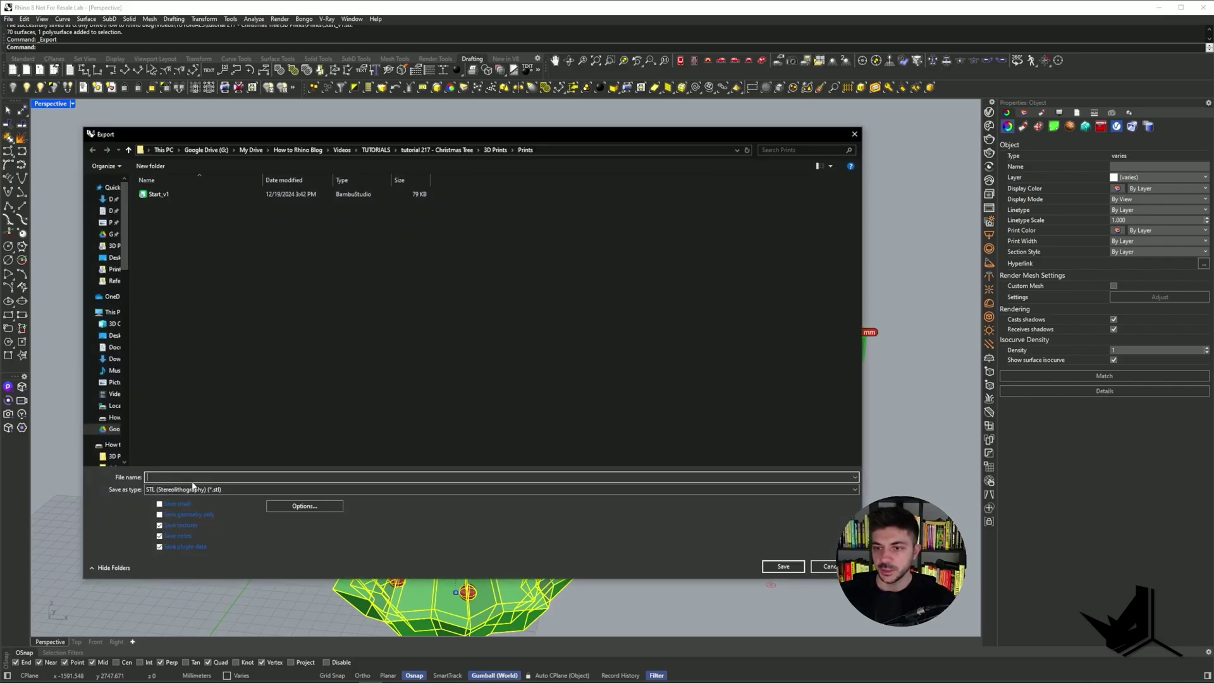
pyautogui.press('Return')
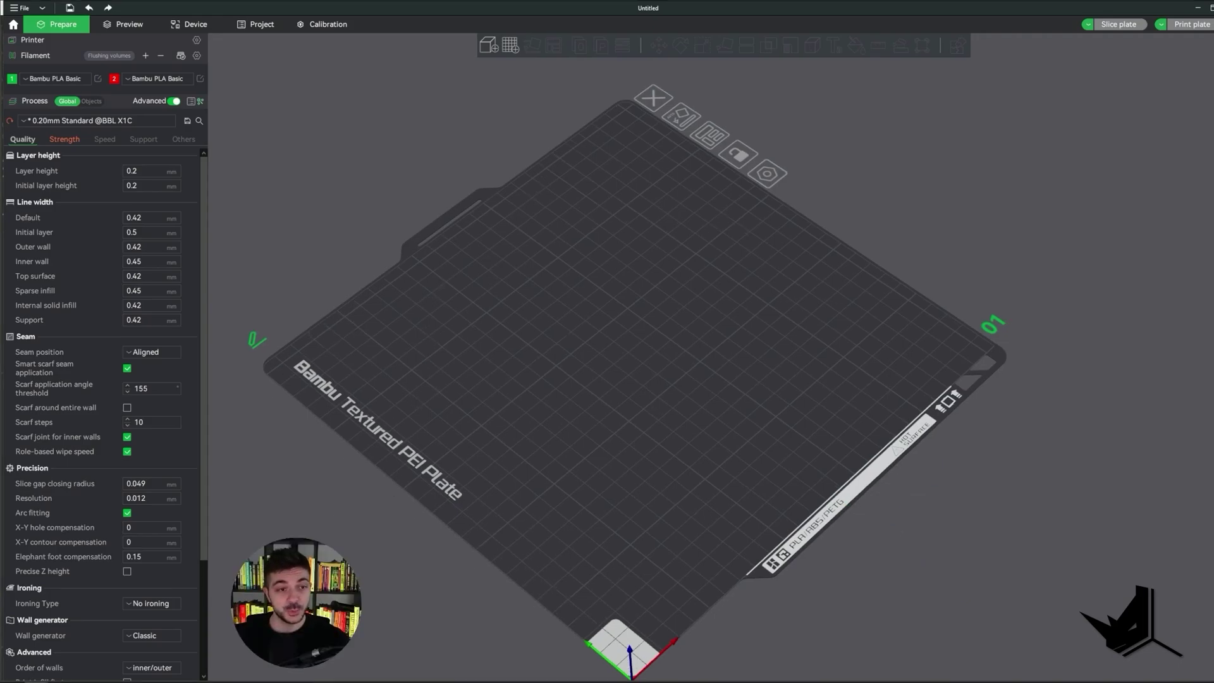
# - Switch to Bambu Studio and import the exported tree STL onto the build plate
pyautogui.moveTo(0, 105); pyautogui.dragTo(203, 126)
pyautogui.moveTo(87, 242); pyautogui.dragTo(695, 316)
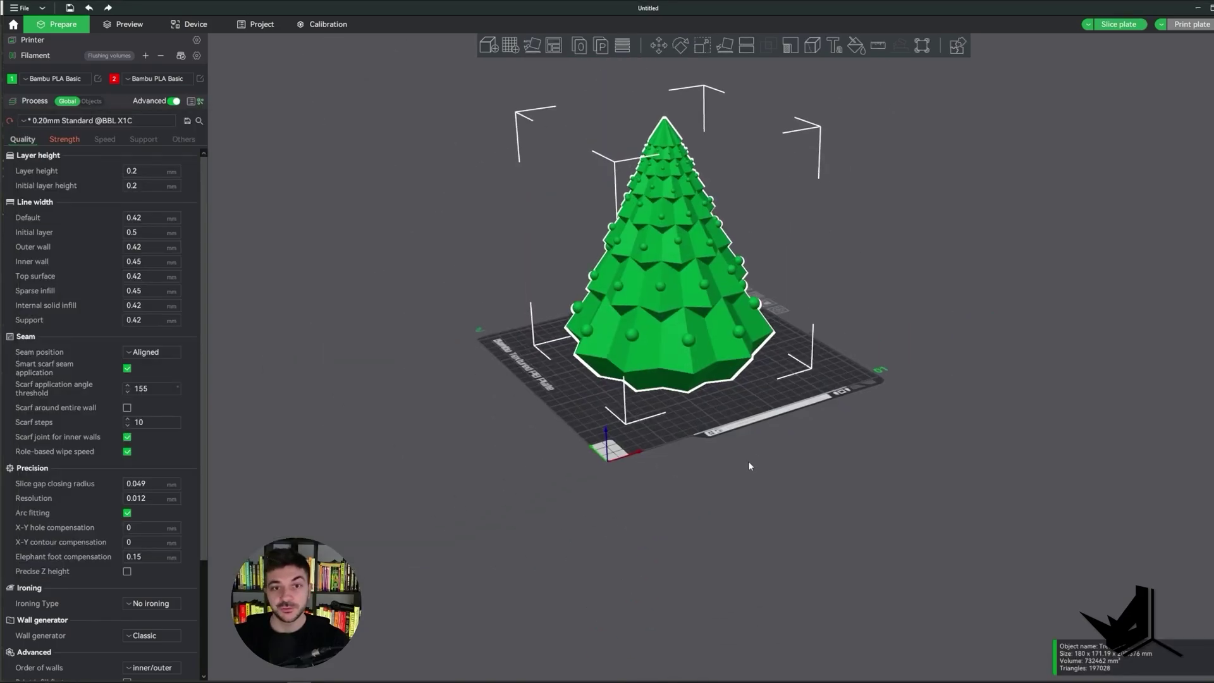
pyautogui.scroll(5, 750, 298)
pyautogui.scroll(4, 735, 303)
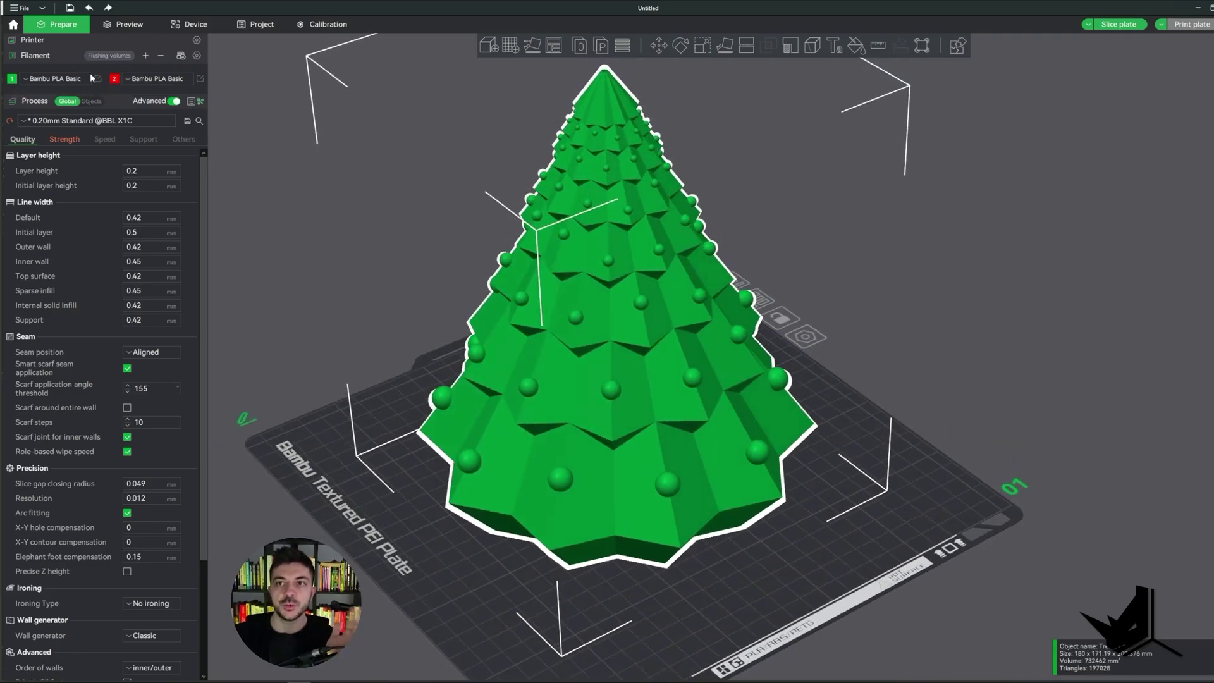
# - Add a third, yellow Bambu PLA Basic filament to the project
pyautogui.click(147, 56)
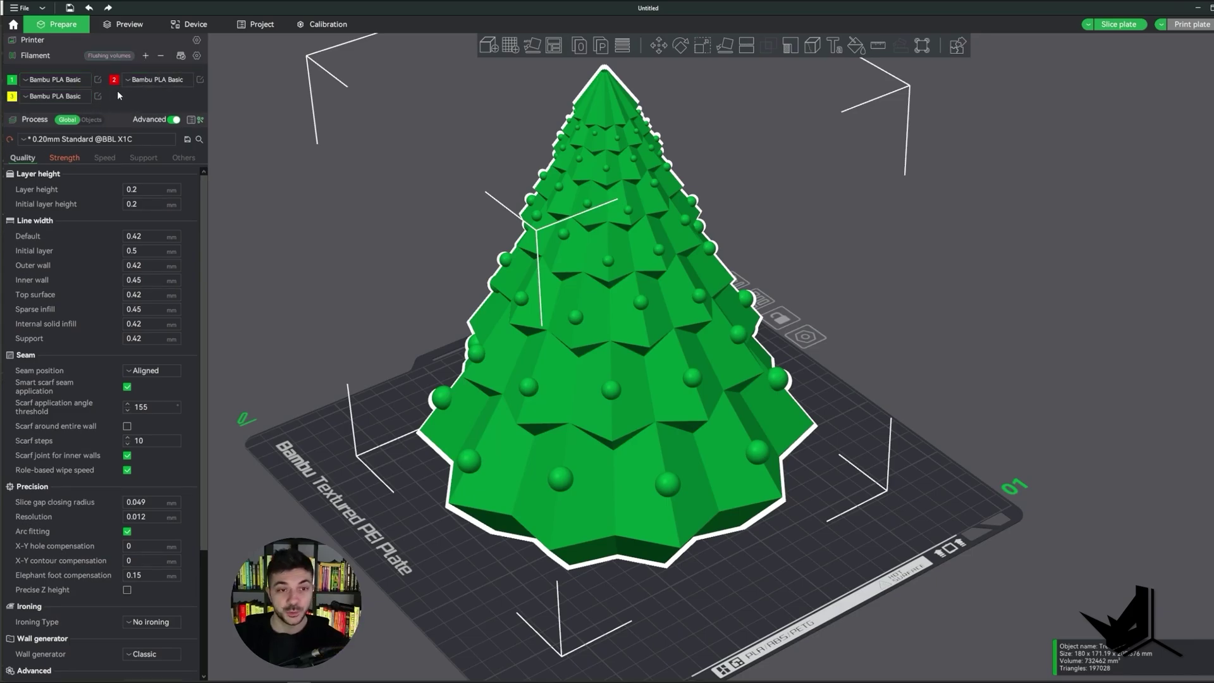
pyautogui.click(781, 211)
pyautogui.moveTo(781, 202); pyautogui.dragTo(775, 272, button='right')
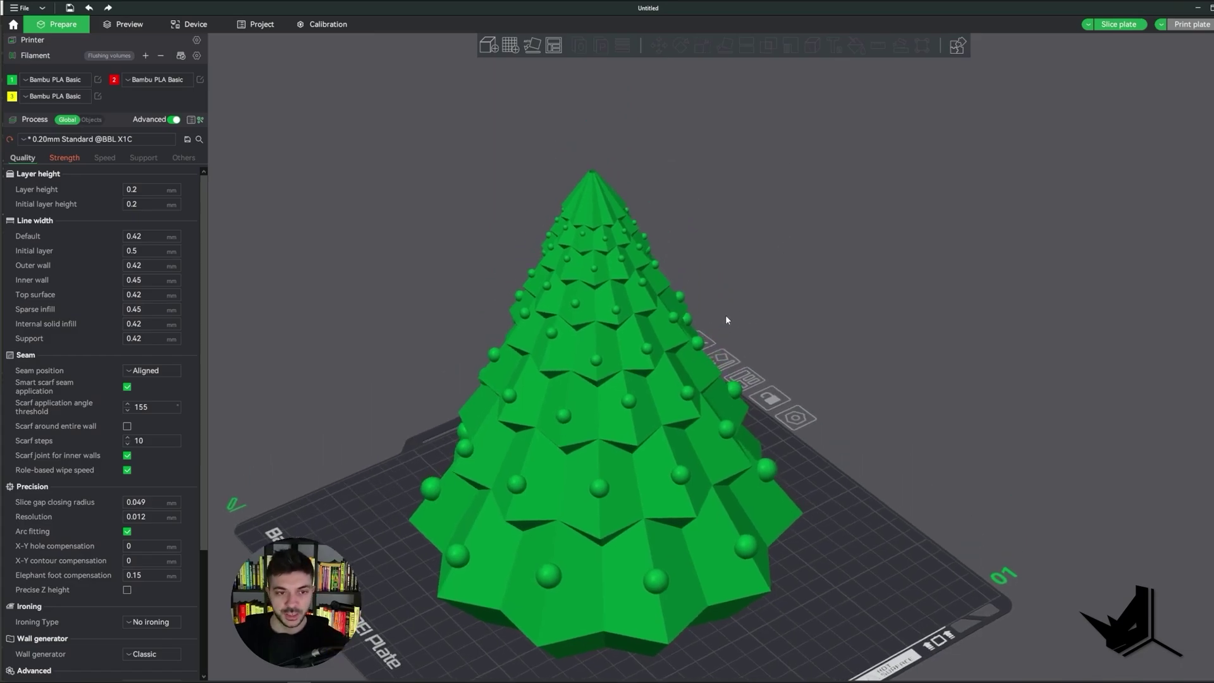
# - Start color painting on the tree with red filament 2 and the Fill tool with edge detection
pyautogui.click(633, 321)
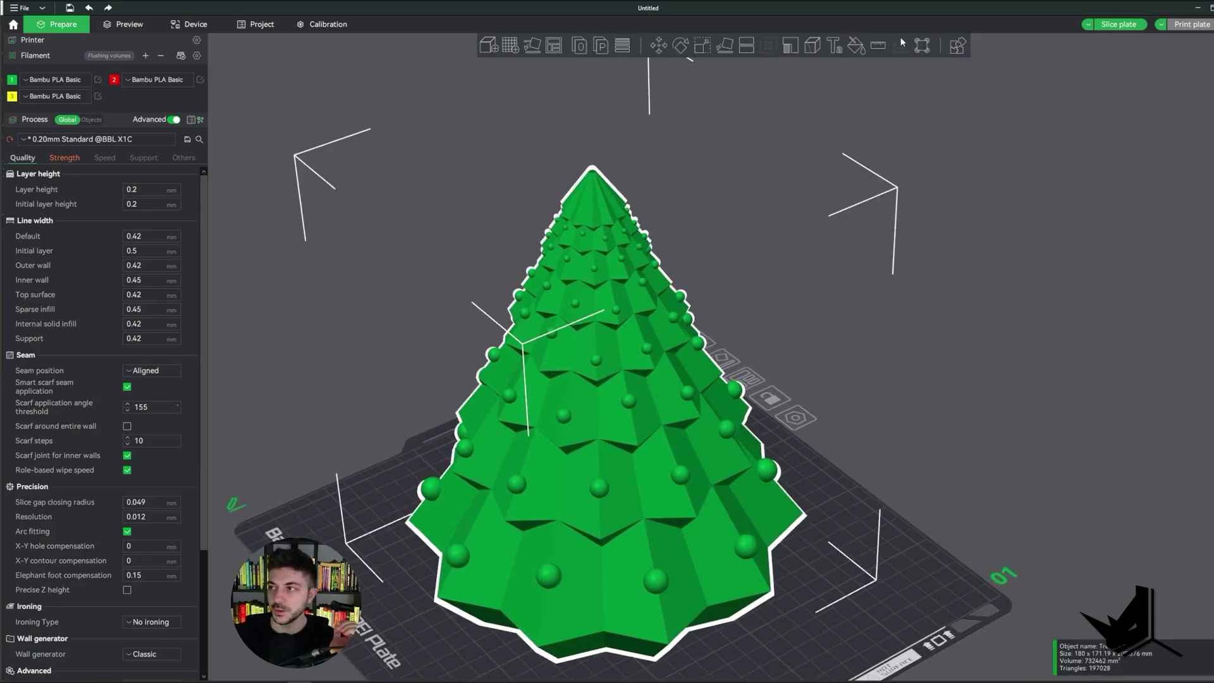
pyautogui.click(857, 46)
pyautogui.click(876, 83)
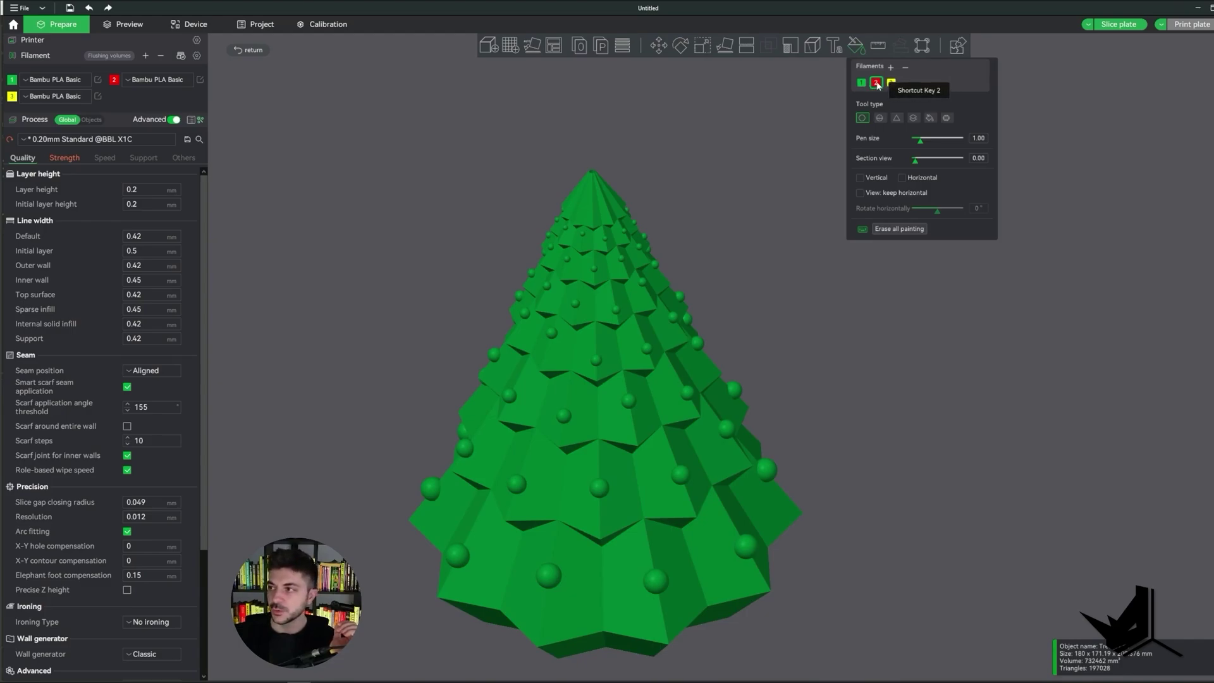
pyautogui.click(930, 118)
pyautogui.scroll(5, 673, 255)
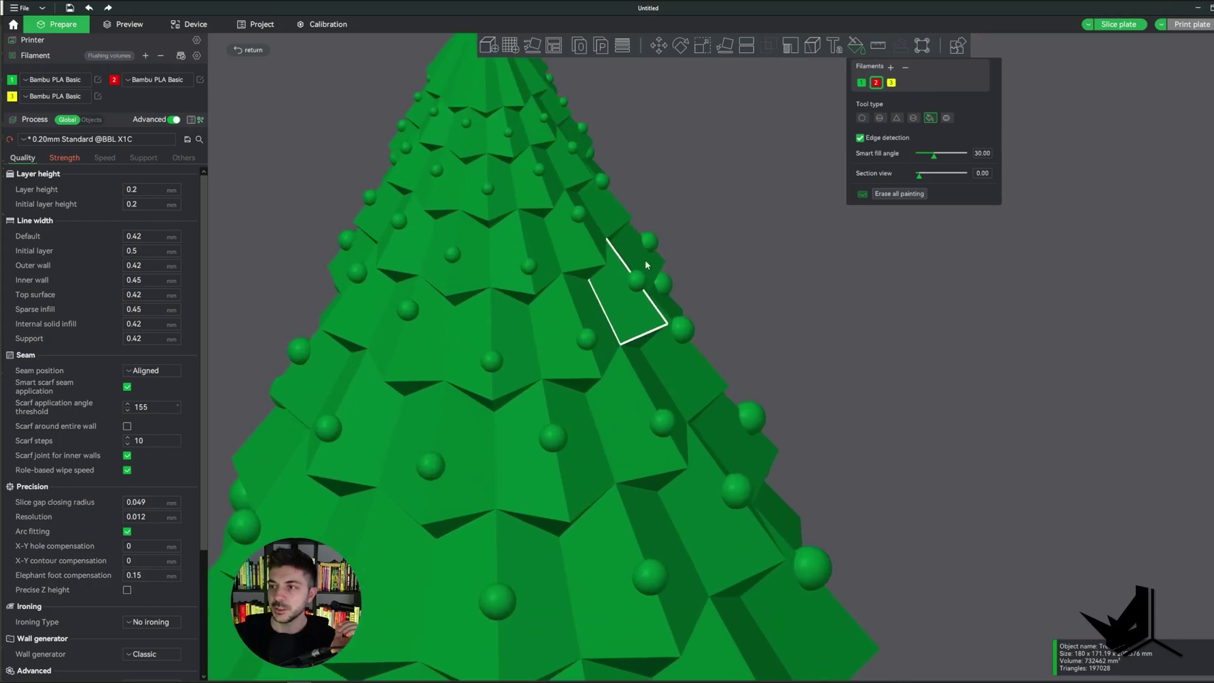
pyautogui.scroll(-3, 699, 294)
# - Fill the ornaments on the front of the tree's two lowest rows and the nearby edge ornaments with red
pyautogui.click(557, 582)
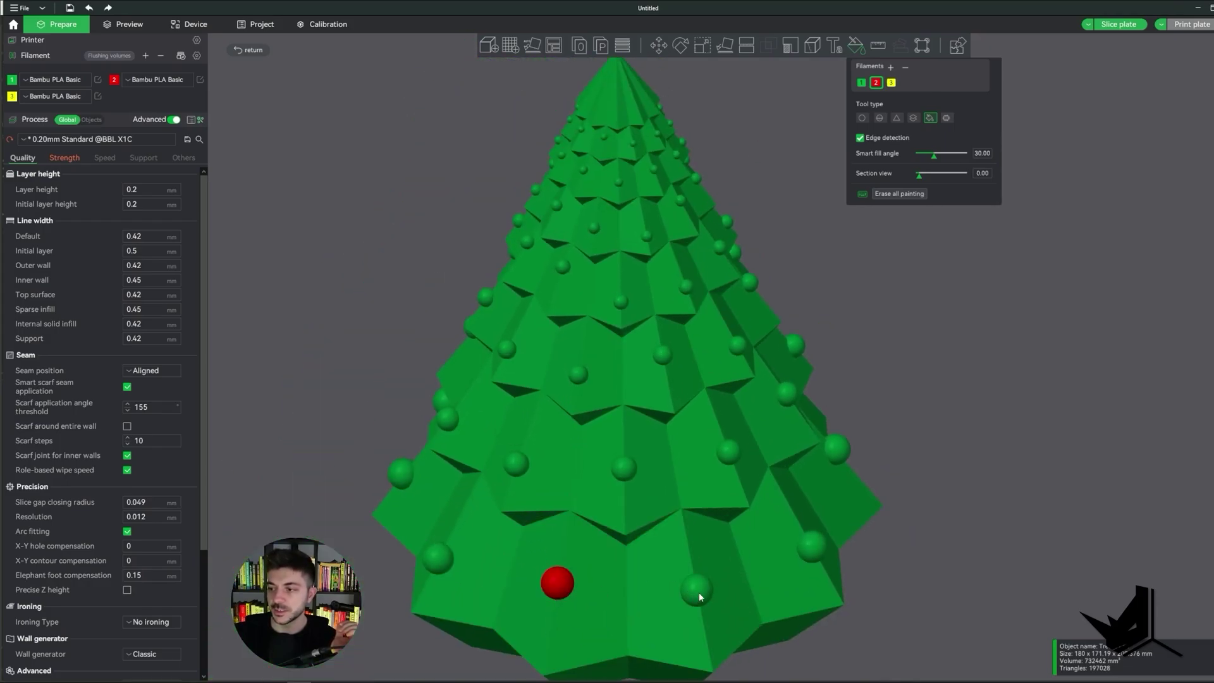
pyautogui.click(696, 590)
pyautogui.click(814, 545)
pyautogui.click(729, 452)
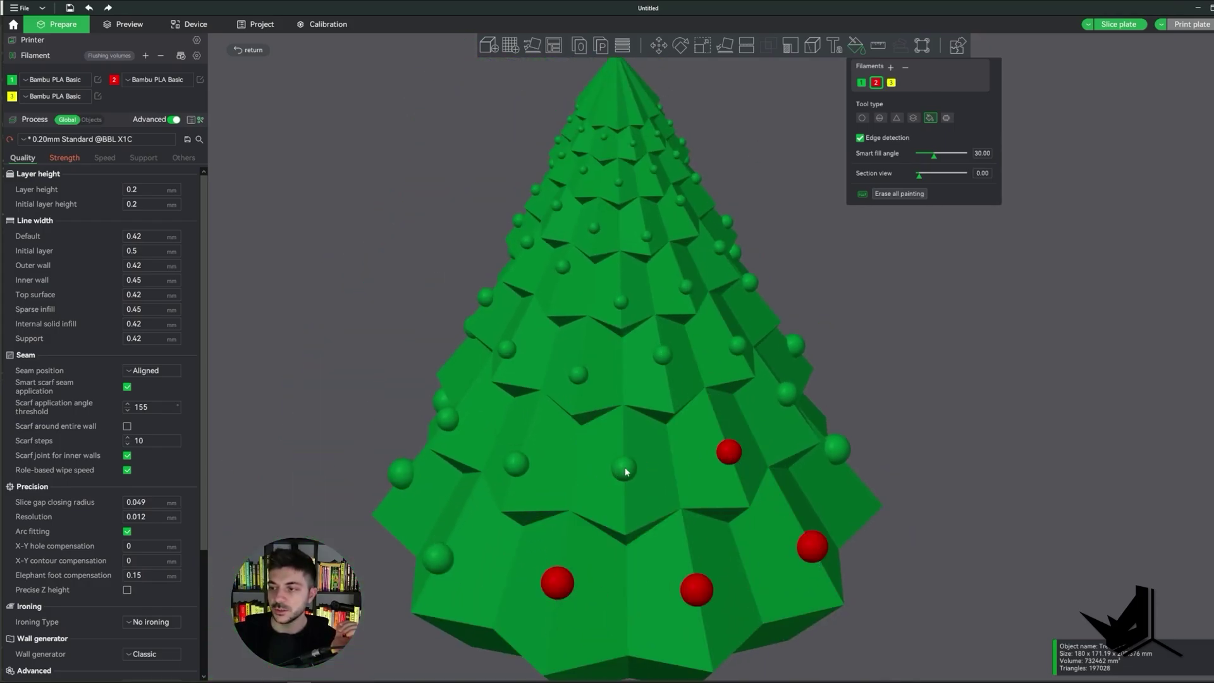
pyautogui.click(624, 468)
pyautogui.click(517, 465)
pyautogui.click(437, 557)
pyautogui.click(402, 473)
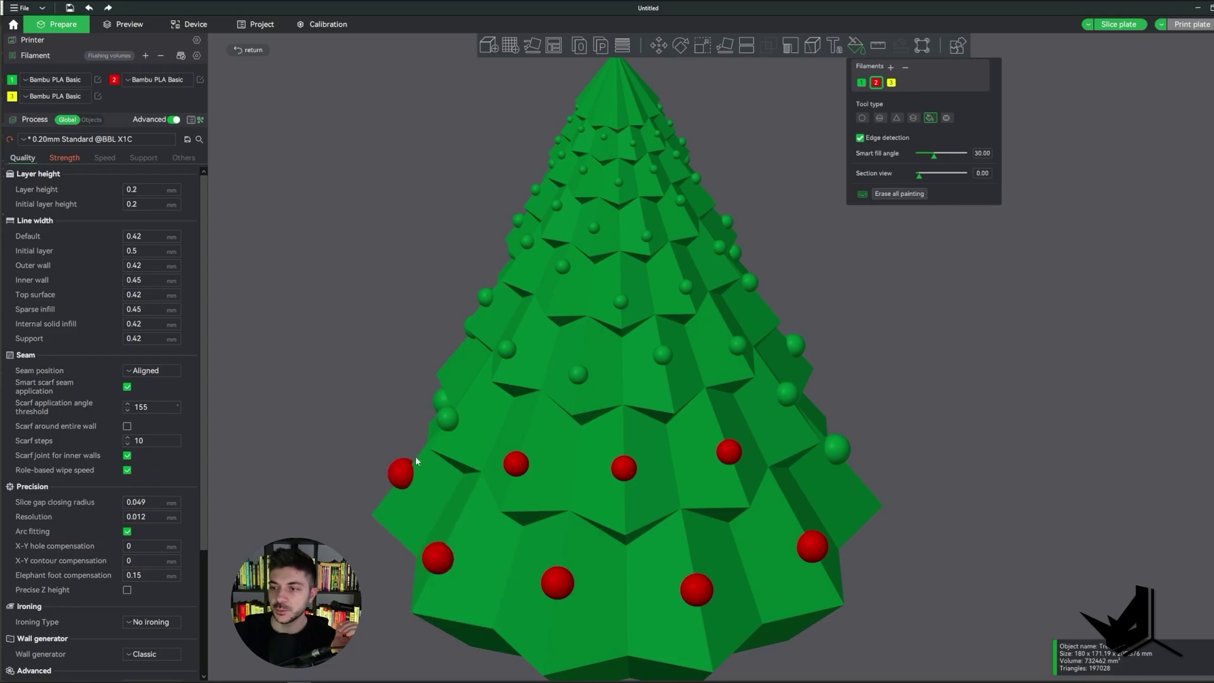
pyautogui.click(442, 401)
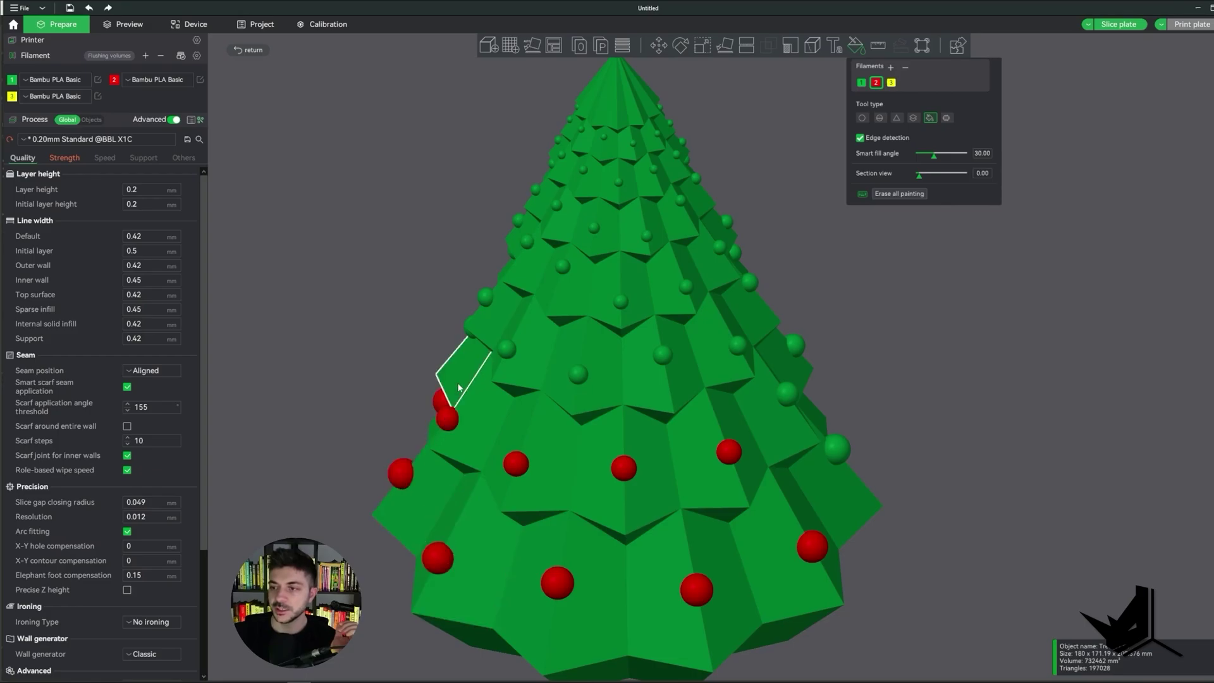
# - Fill the ornaments on the middle rows of the tree's front and both silhouette edges with red
pyautogui.click(578, 374)
pyautogui.scroll(3, 335, 268)
pyautogui.scroll(-3, 335, 267)
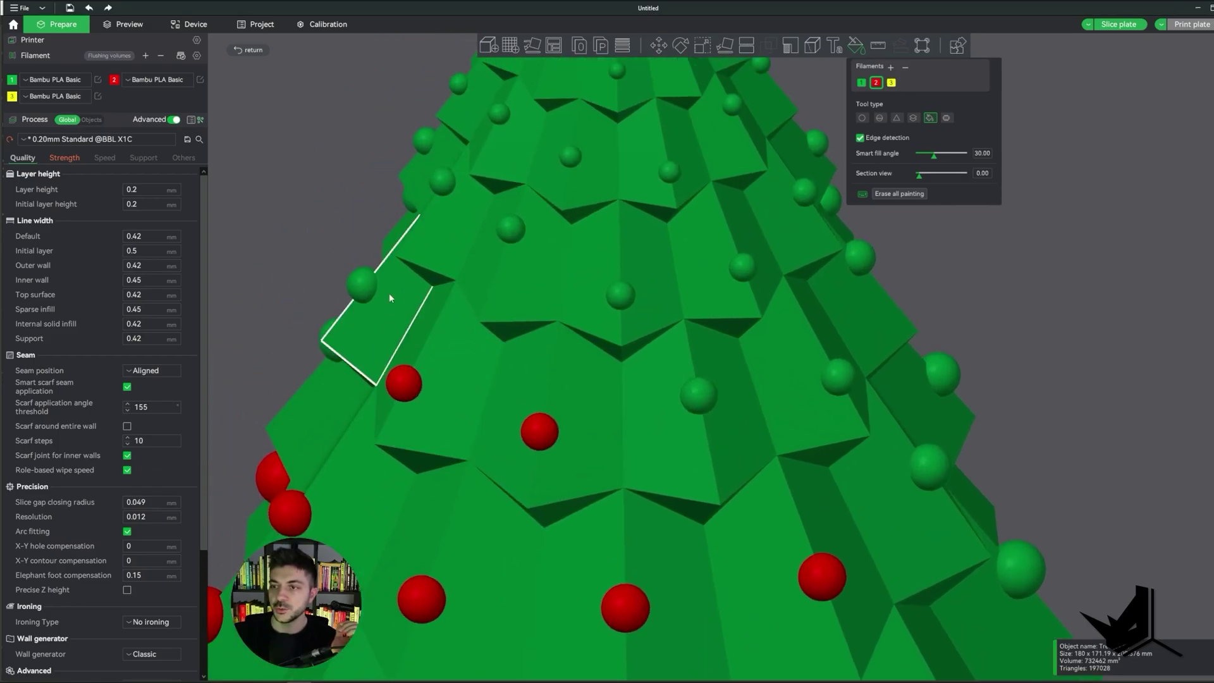
pyautogui.click(362, 285)
pyautogui.click(442, 181)
pyautogui.click(511, 228)
pyautogui.click(620, 295)
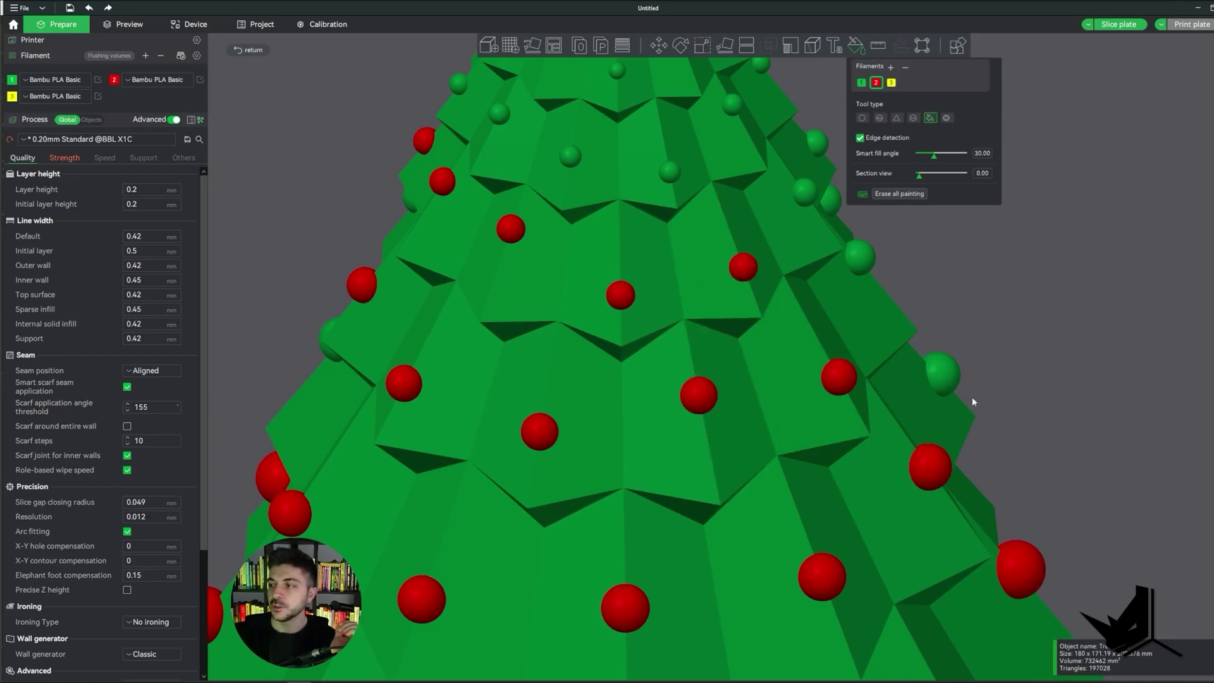
pyautogui.click(942, 373)
pyautogui.click(860, 257)
pyautogui.click(805, 192)
pyautogui.click(830, 199)
# - Fill the remaining green ornaments on the tree's upper-middle front rows and the adjacent silhouette edges with red
pyautogui.scroll(-3, 647, 347)
pyautogui.click(637, 343)
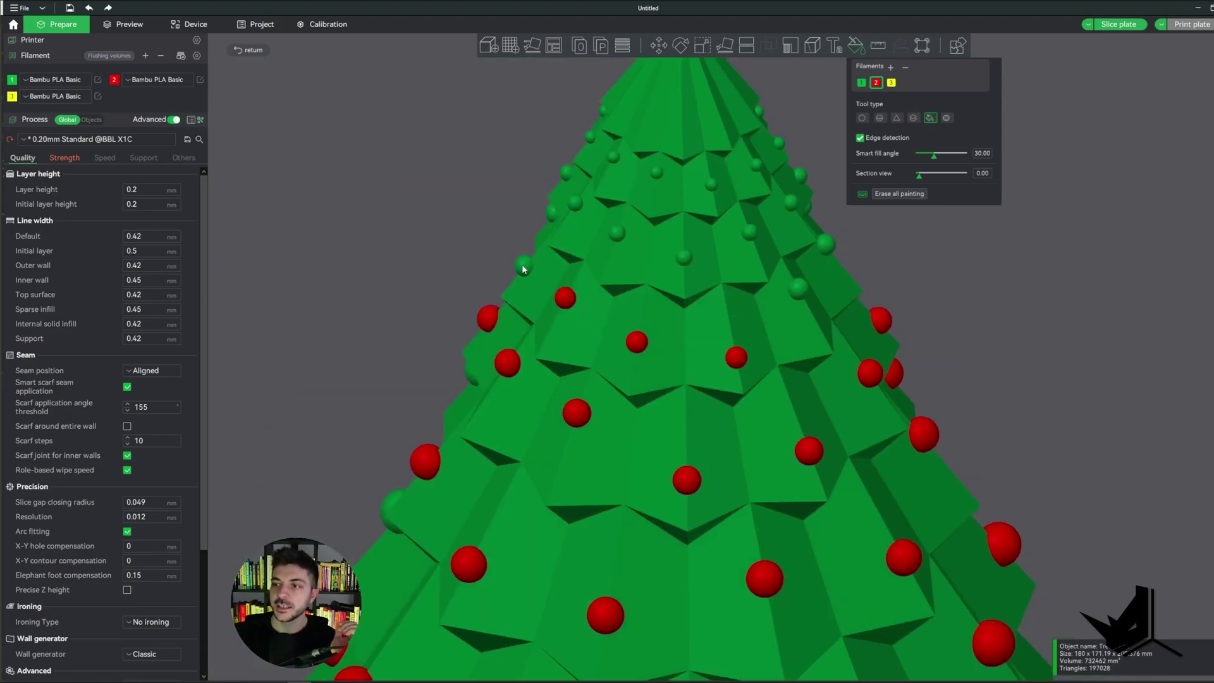
pyautogui.click(522, 266)
pyautogui.scroll(3, 515, 411)
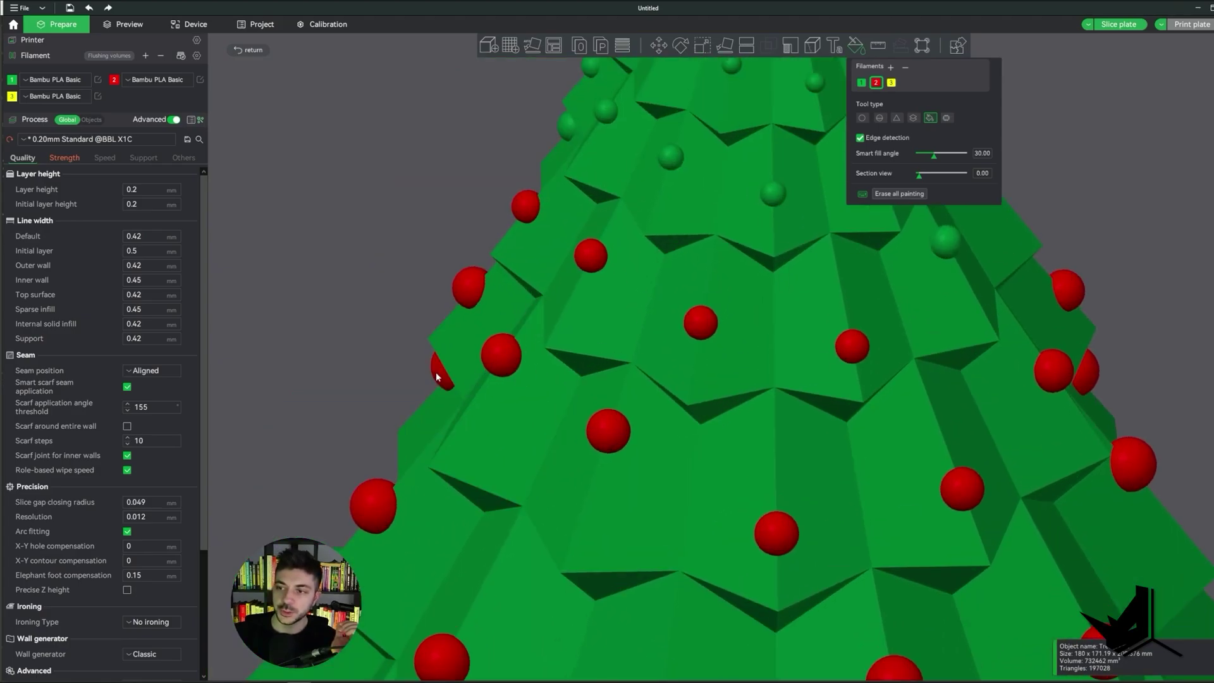
# - Fill the ornaments on the centre and right side of the tree's upper front rows with red
pyautogui.scroll(-5, 569, 392)
pyautogui.click(589, 406)
pyautogui.click(675, 373)
pyautogui.click(776, 384)
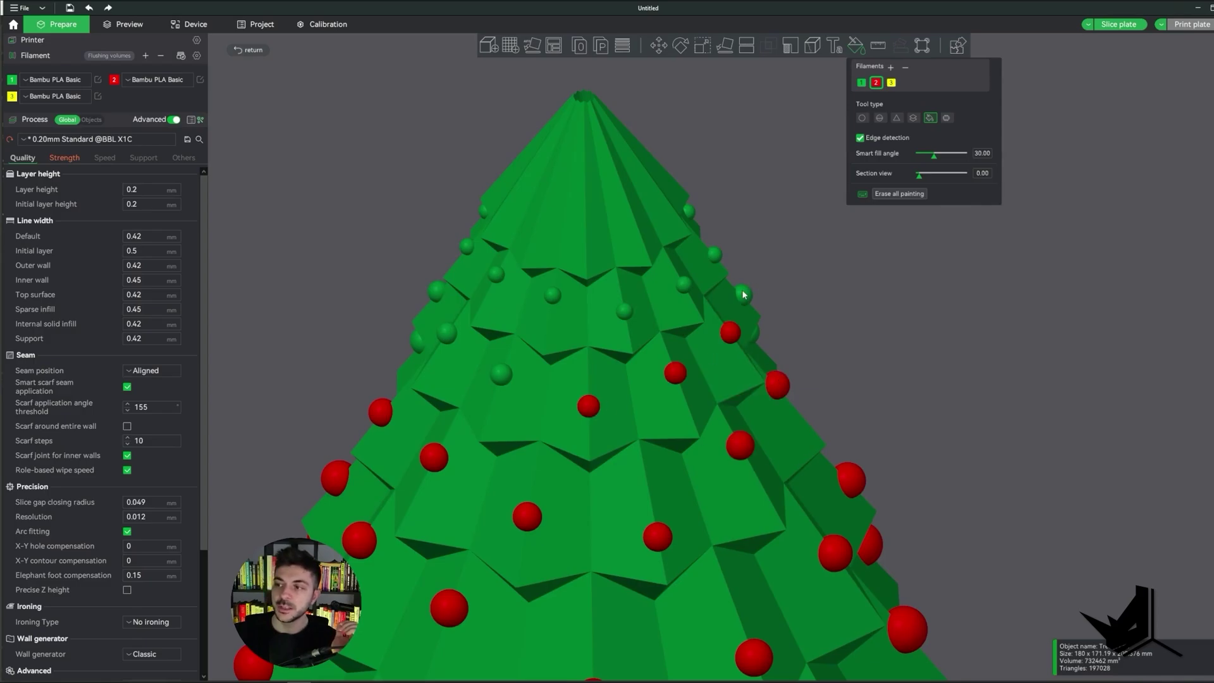
pyautogui.click(625, 311)
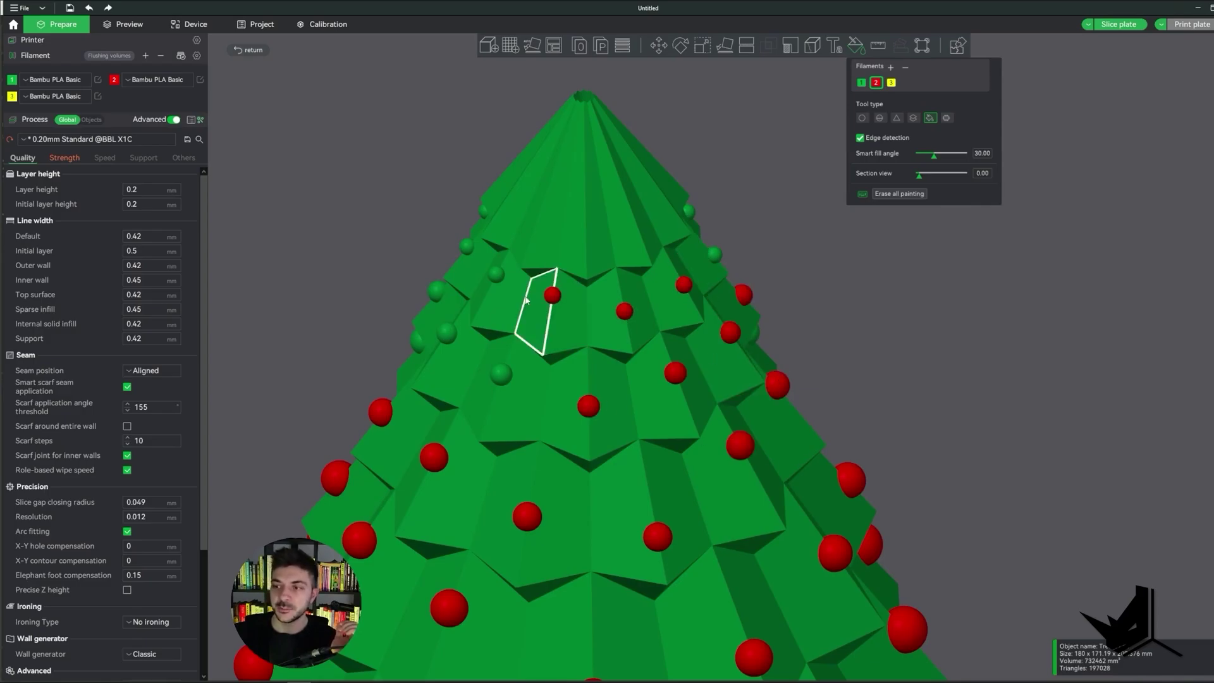
# - Fill the ornaments on the left side of the upper rows and the topmost edge ornaments with red
pyautogui.click(496, 273)
pyautogui.click(467, 246)
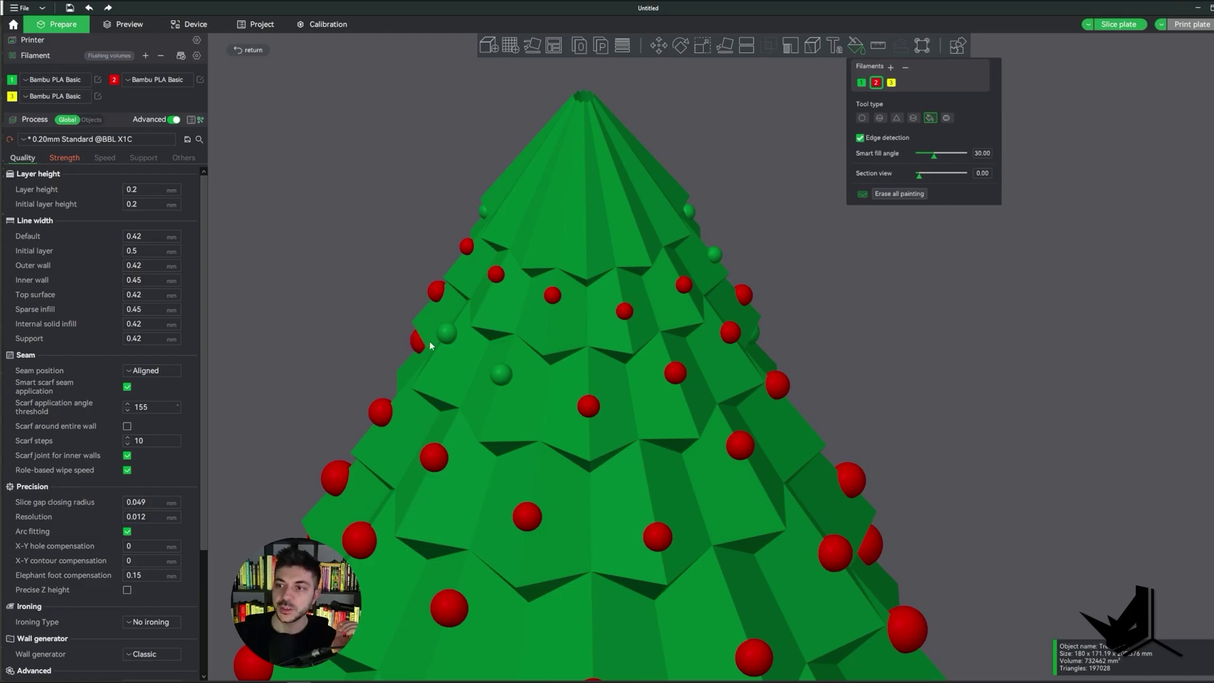
pyautogui.click(446, 333)
pyautogui.click(501, 373)
pyautogui.scroll(3, 483, 240)
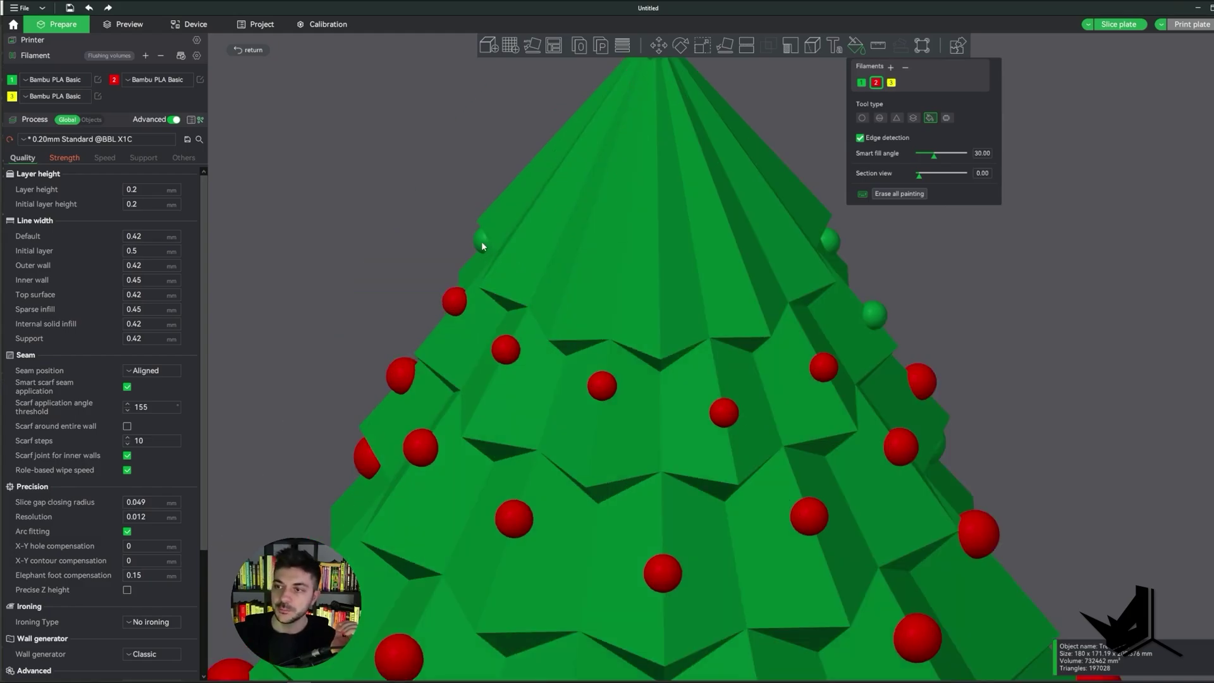
pyautogui.scroll(-5, 874, 317)
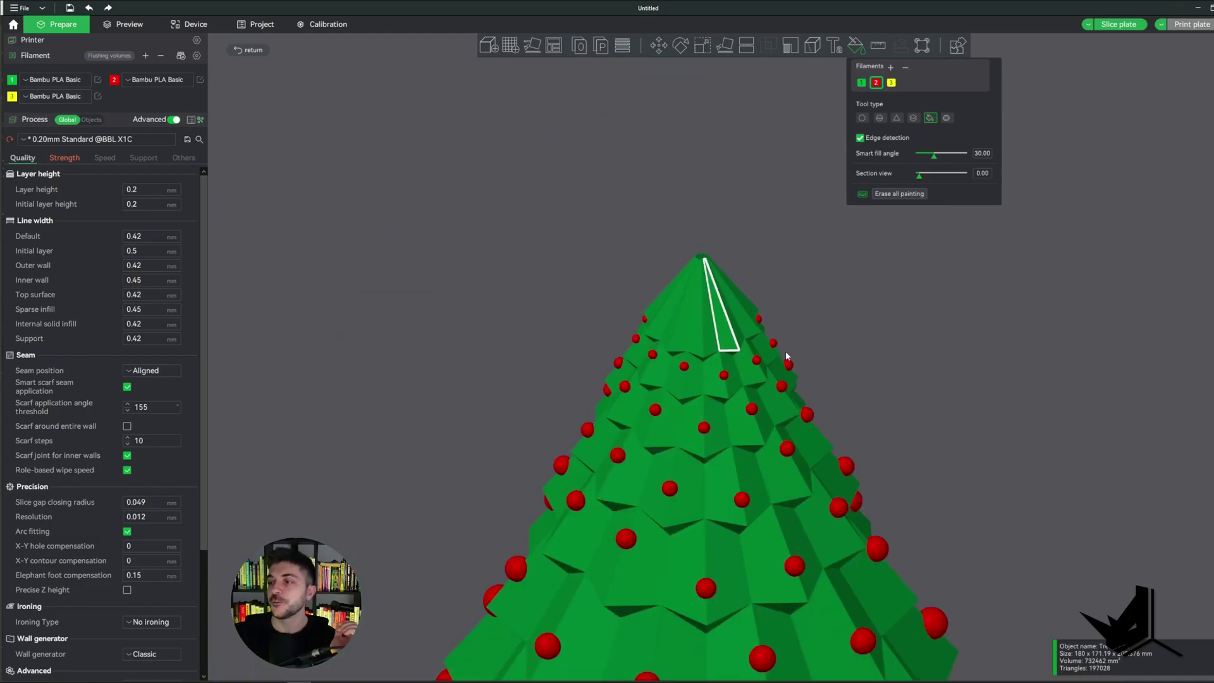
# - Fill the ornaments on the upper and middle rows of the tree's unpainted back side with red
pyautogui.moveTo(855, 368); pyautogui.dragTo(878, 430)
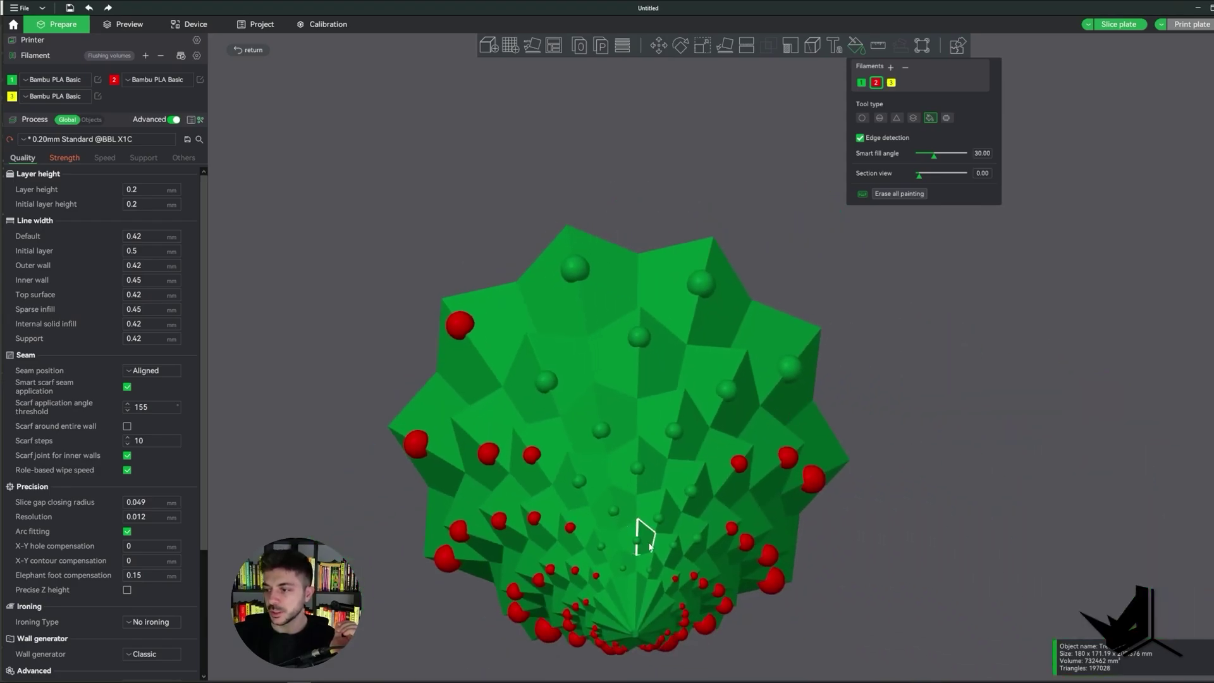
pyautogui.scroll(6, 643, 533)
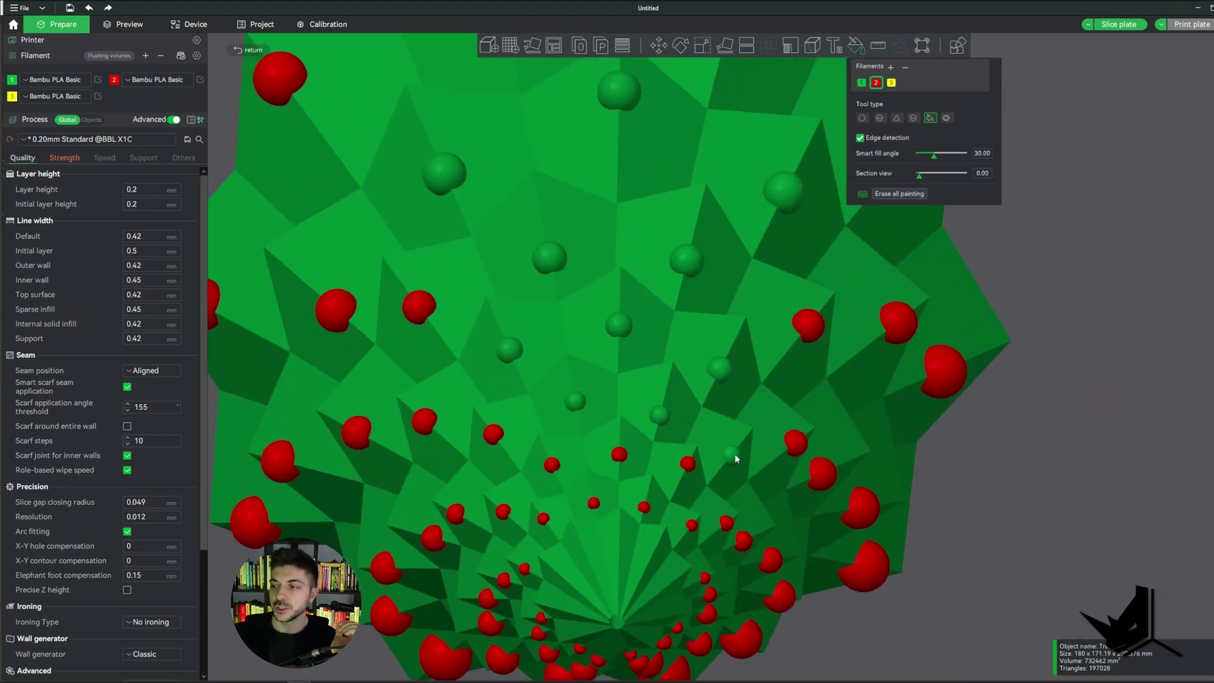
pyautogui.click(661, 415)
pyautogui.click(576, 401)
pyautogui.click(509, 349)
pyautogui.click(619, 325)
pyautogui.click(720, 368)
pyautogui.click(686, 259)
# - Fill the remaining ornaments on the lowest rows of the tree's back with red and check the tree all around
pyautogui.scroll(-5, 549, 255)
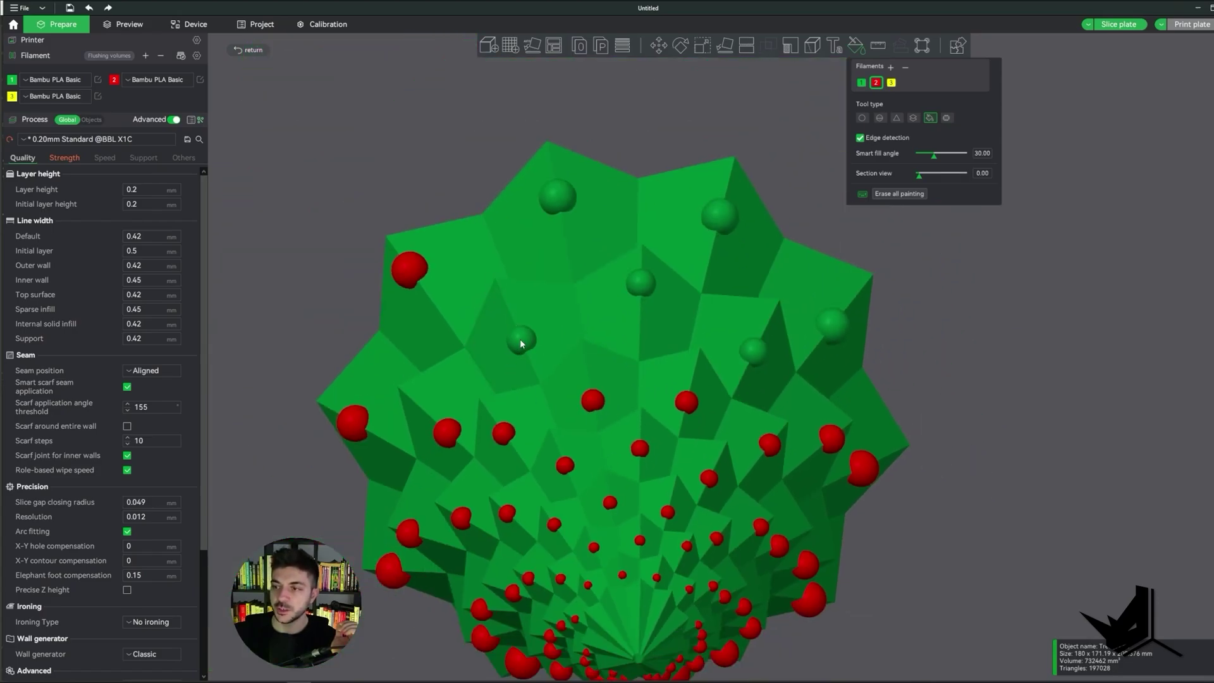
pyautogui.click(639, 283)
pyautogui.click(573, 195)
pyautogui.click(726, 219)
pyautogui.click(756, 351)
pyautogui.click(829, 327)
pyautogui.moveTo(880, 383)
pyautogui.mouseDown()
pyautogui.moveTo(929, 393)
pyautogui.moveTo(905, 384)
pyautogui.mouseUp()
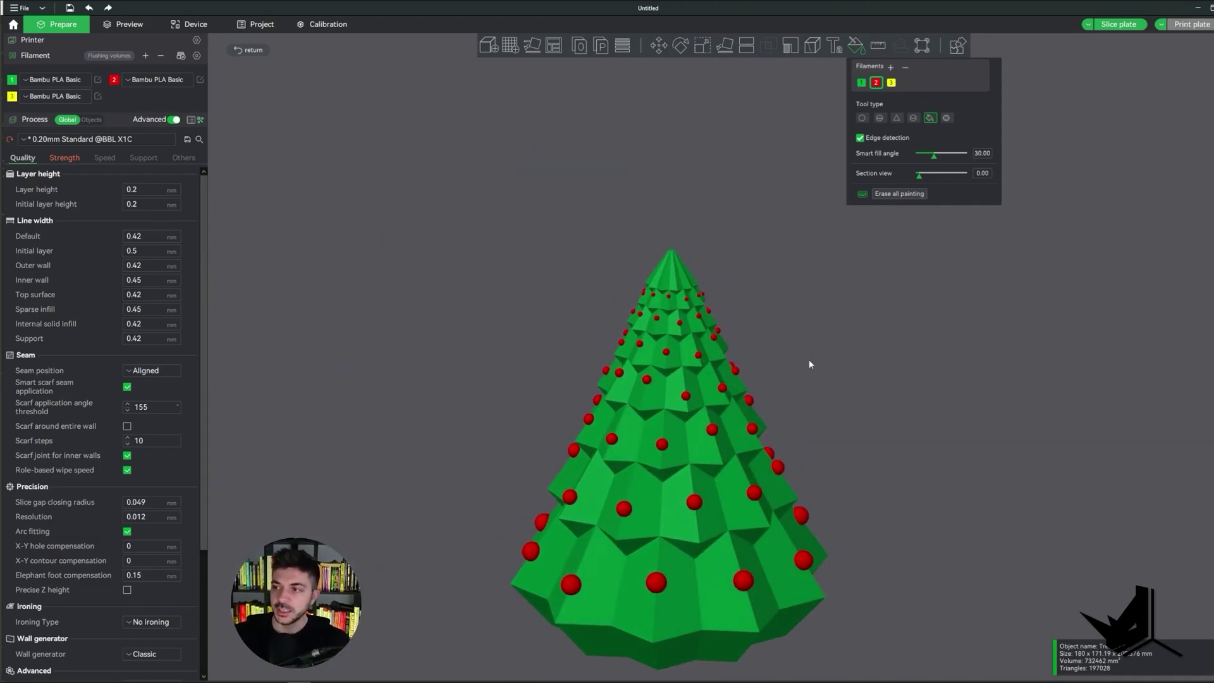
pyautogui.moveTo(809, 359)
pyautogui.mouseDown()
pyautogui.moveTo(784, 359)
pyautogui.moveTo(925, 207)
pyautogui.mouseUp()
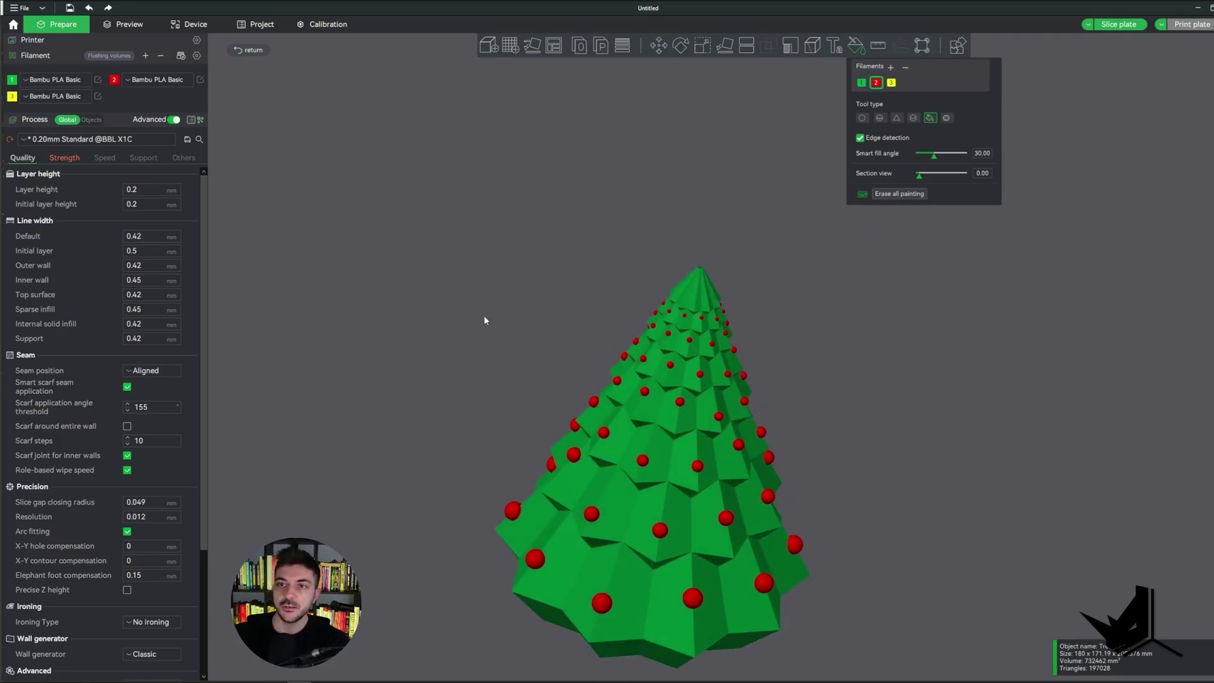
# - Review the quality and strength settings with 5% sparse infill, and slice the plate
pyautogui.click(64, 158)
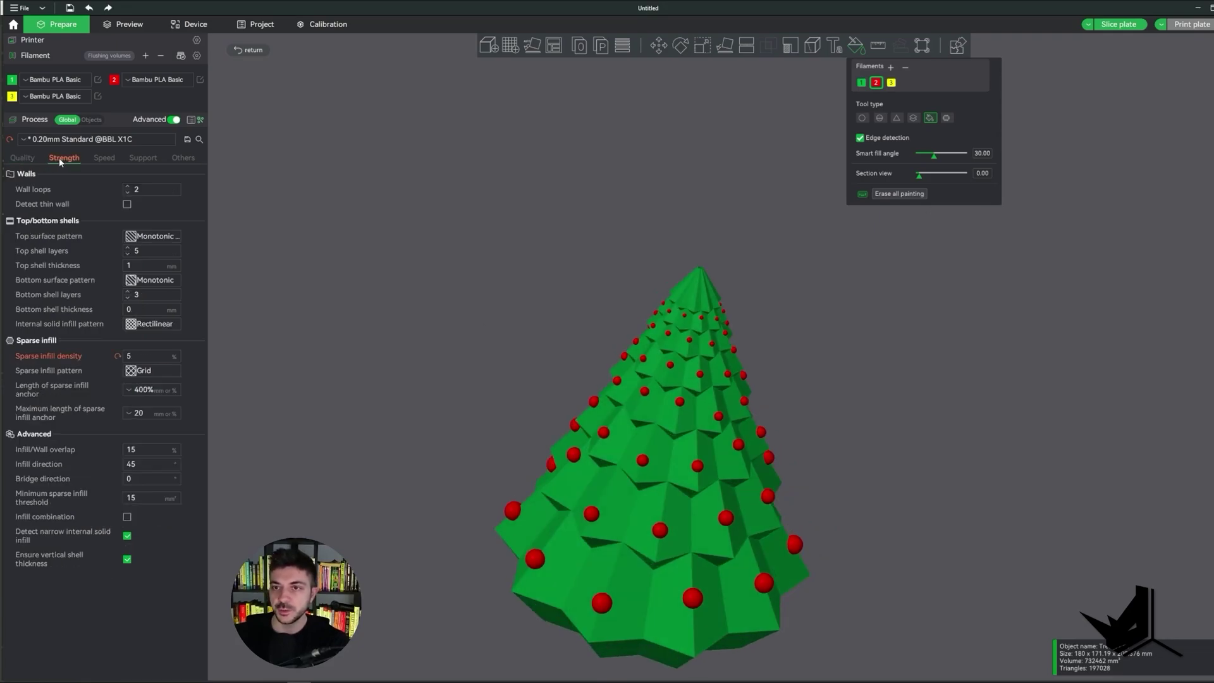
pyautogui.click(23, 159)
pyautogui.click(65, 159)
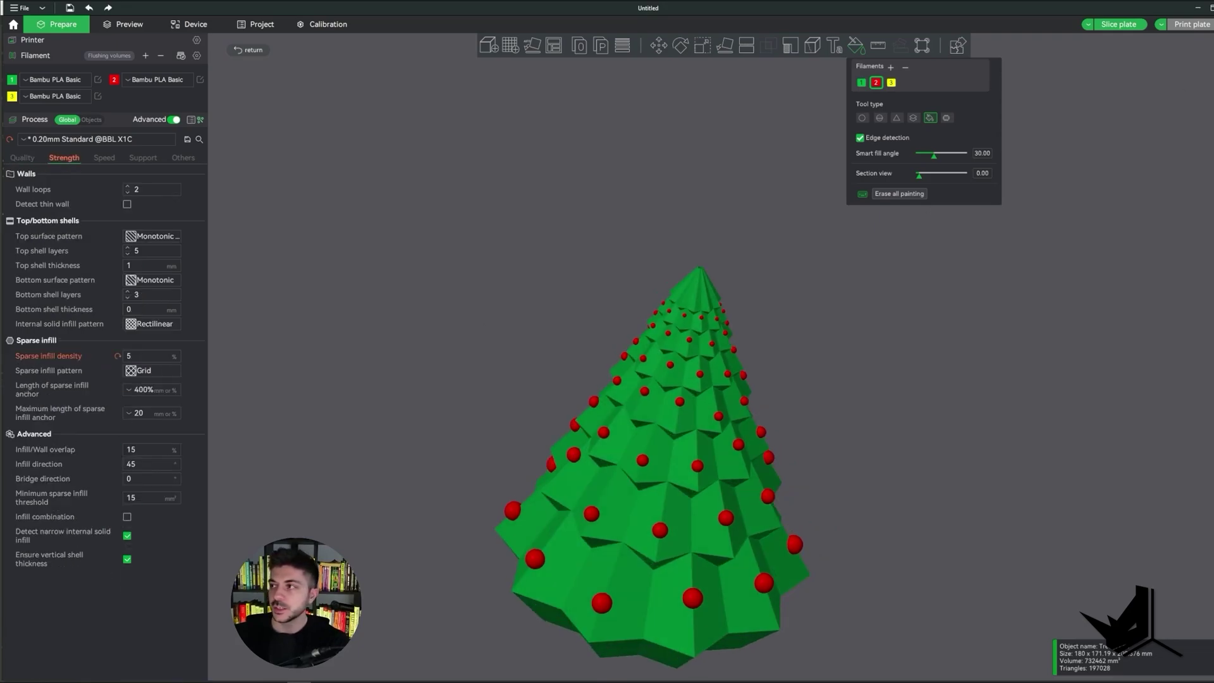
pyautogui.click(1119, 24)
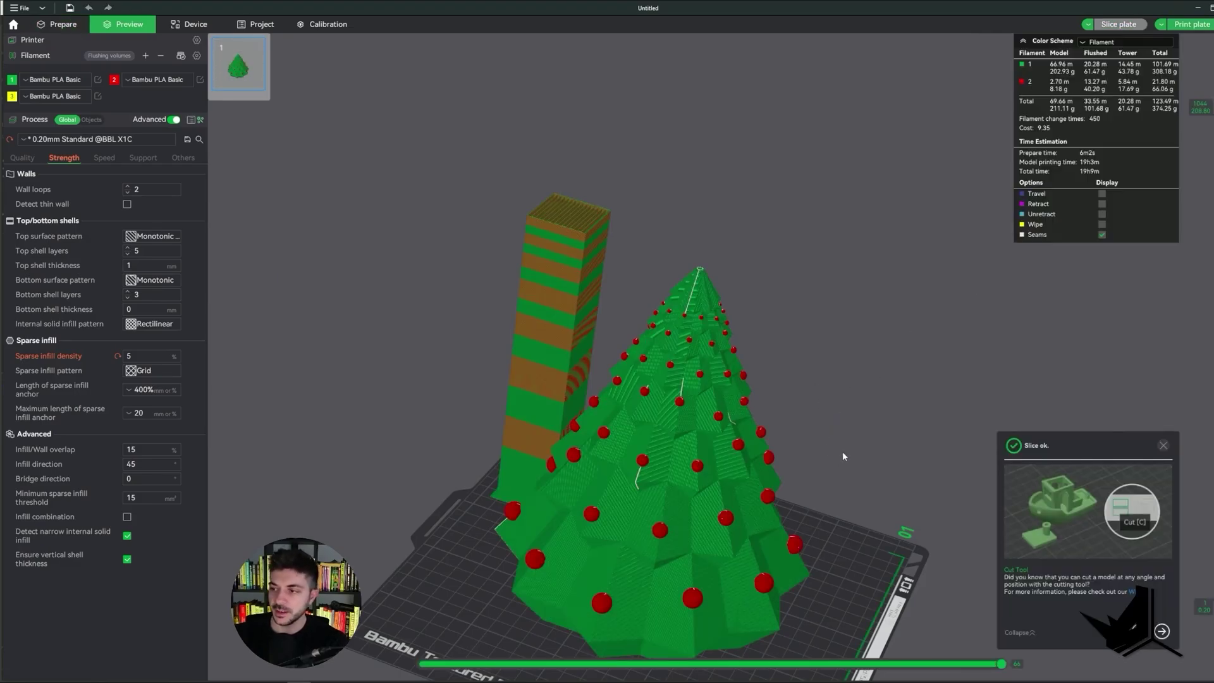
# - Lower the top layer of the sliced preview to the tree's lower part and examine the walls and infill up close
pyautogui.moveTo(843, 450); pyautogui.dragTo(833, 310)
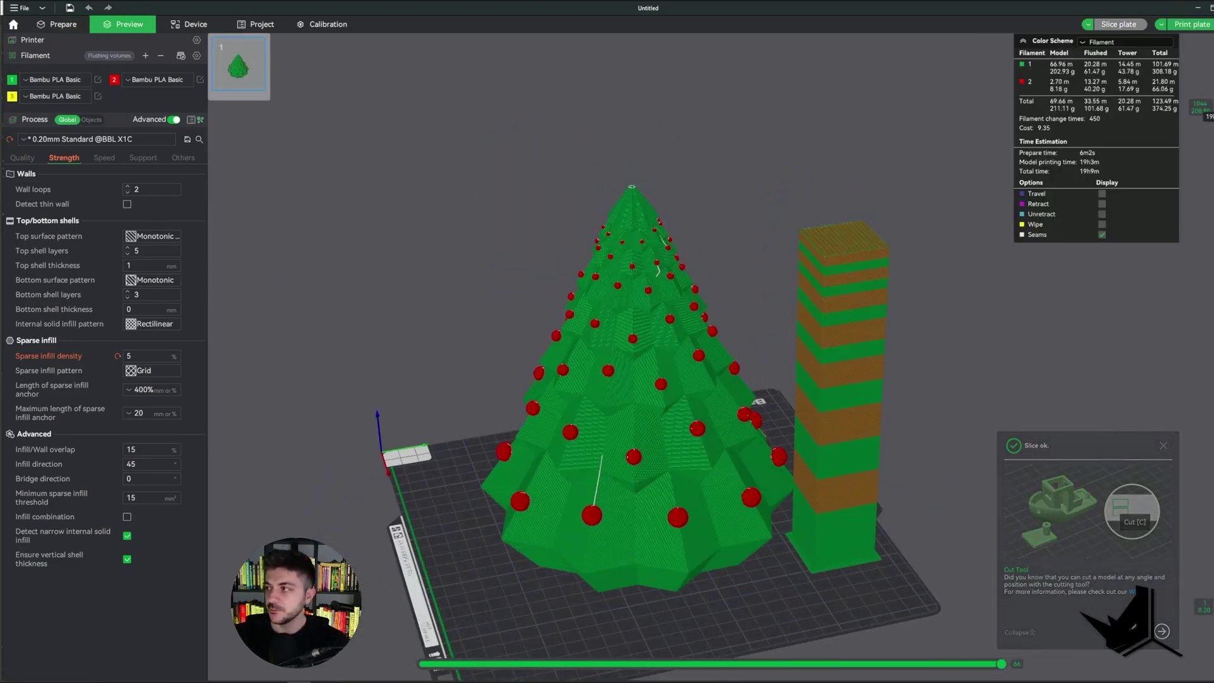
pyautogui.moveTo(1201, 134); pyautogui.dragTo(1200, 461)
pyautogui.moveTo(851, 310); pyautogui.dragTo(828, 354)
pyautogui.scroll(4, 710, 418)
pyautogui.moveTo(711, 418); pyautogui.dragTo(772, 291, button='right')
pyautogui.moveTo(1200, 446); pyautogui.dragTo(1213, 478)
pyautogui.scroll(10, 822, 512)
pyautogui.scroll(-10, 753, 431)
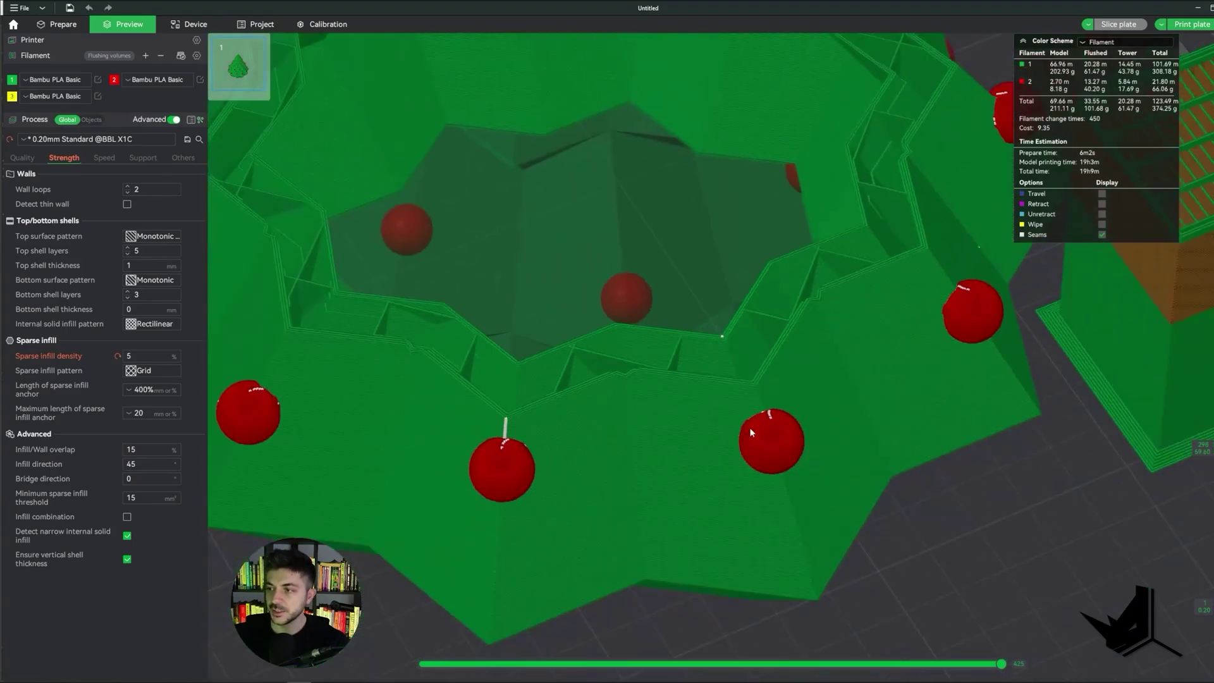
# - Examine the whole cut section of the tree and prime tower, and restore the full layer range in the preview
pyautogui.scroll(-5, 751, 433)
pyautogui.moveTo(753, 323); pyautogui.dragTo(746, 430, button='middle')
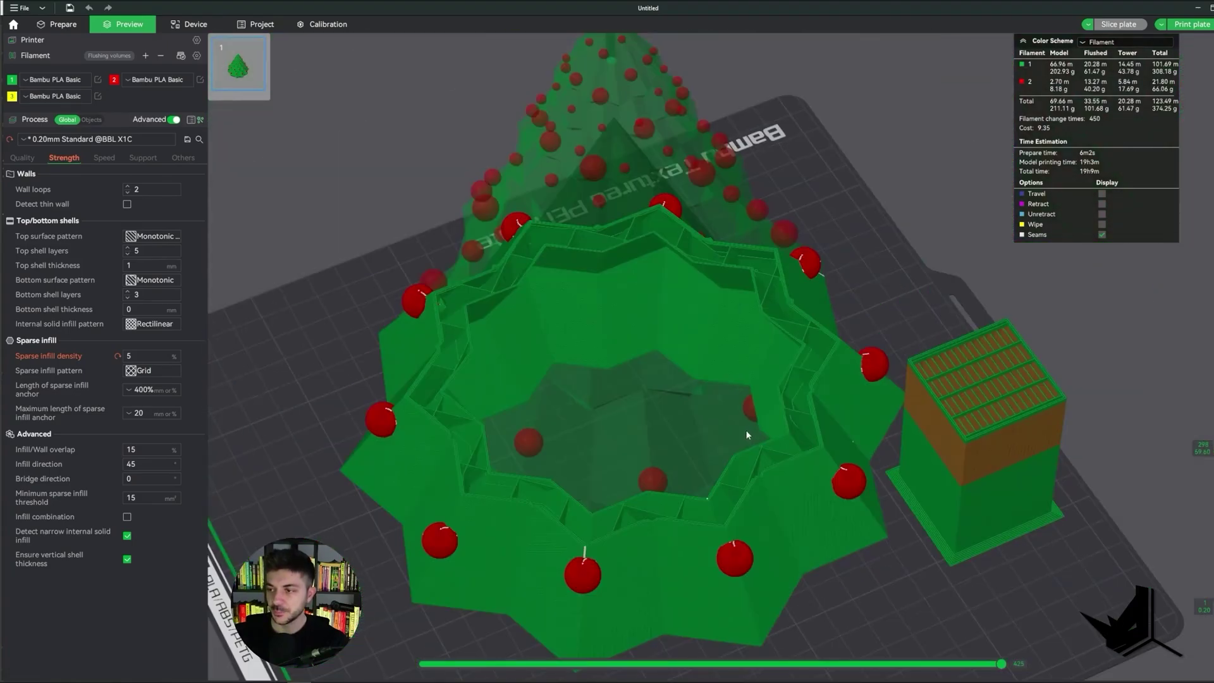
pyautogui.scroll(-2, 757, 343)
pyautogui.moveTo(757, 343); pyautogui.dragTo(746, 414, button='middle')
pyautogui.moveTo(1213, 462); pyautogui.dragTo(1213, 112)
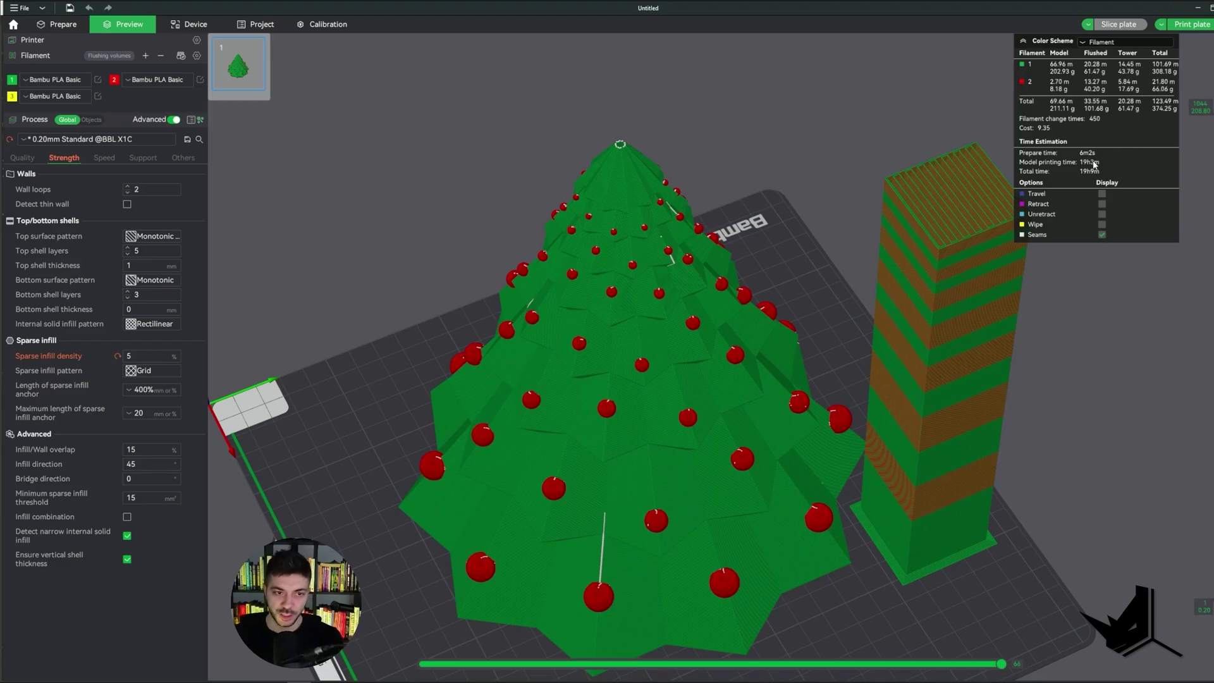
pyautogui.scroll(-3, 819, 506)
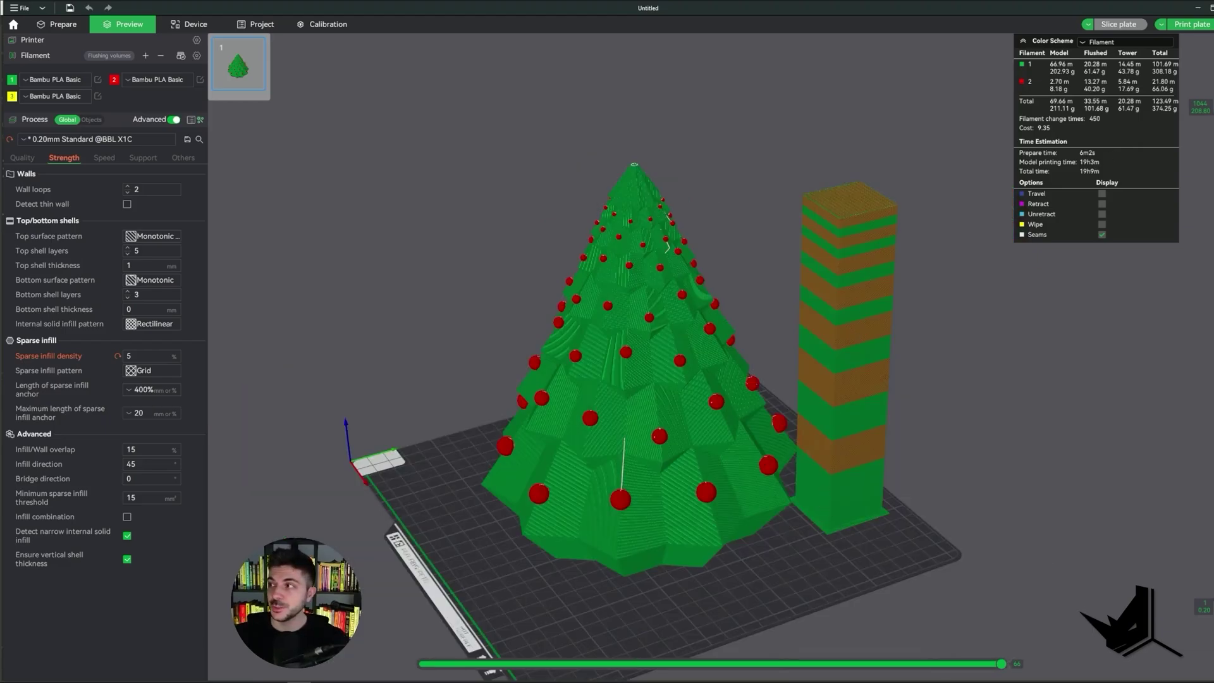
# - Review the print job's AMS slot mapping for the BambuLab P1S and close the job without sending it
pyautogui.click(1194, 25)
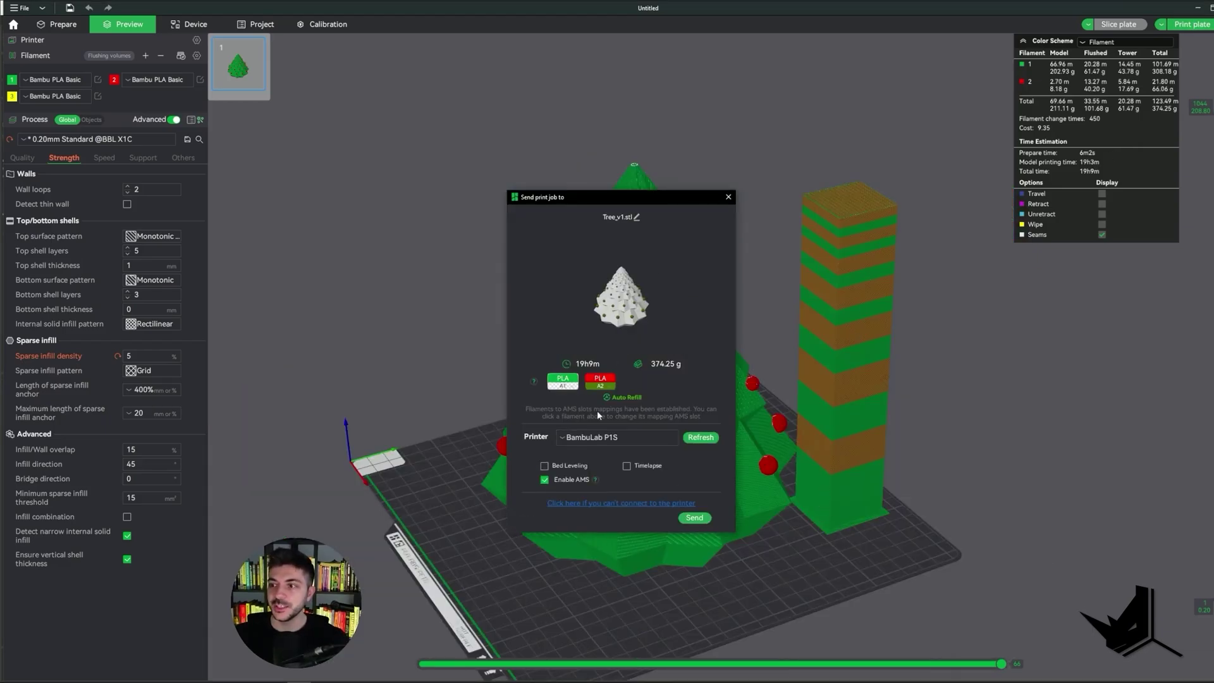
pyautogui.click(571, 386)
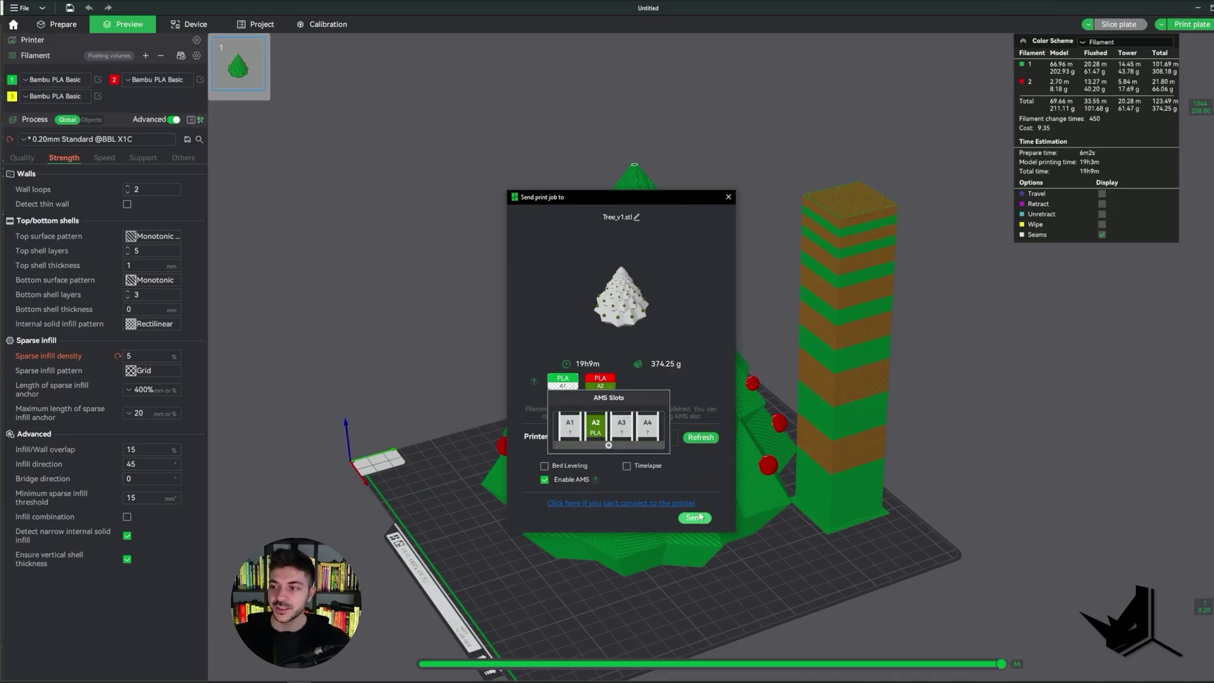
pyautogui.click(728, 197)
pyautogui.moveTo(732, 212); pyautogui.dragTo(715, 234, button='right')
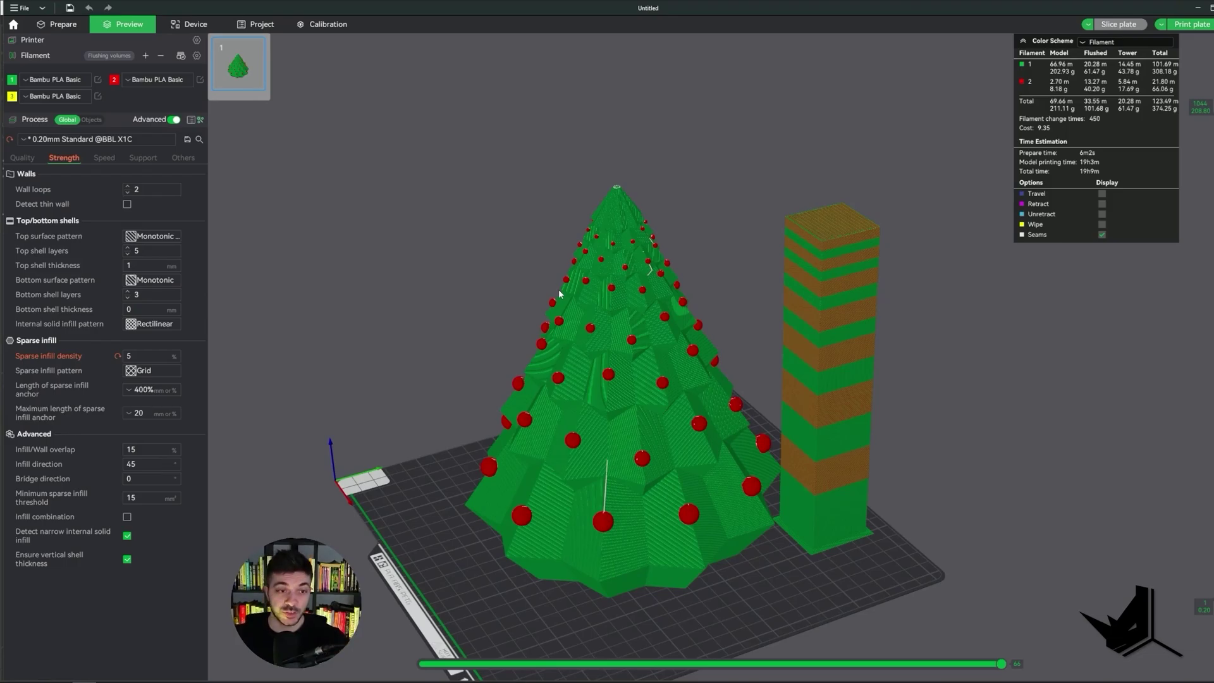